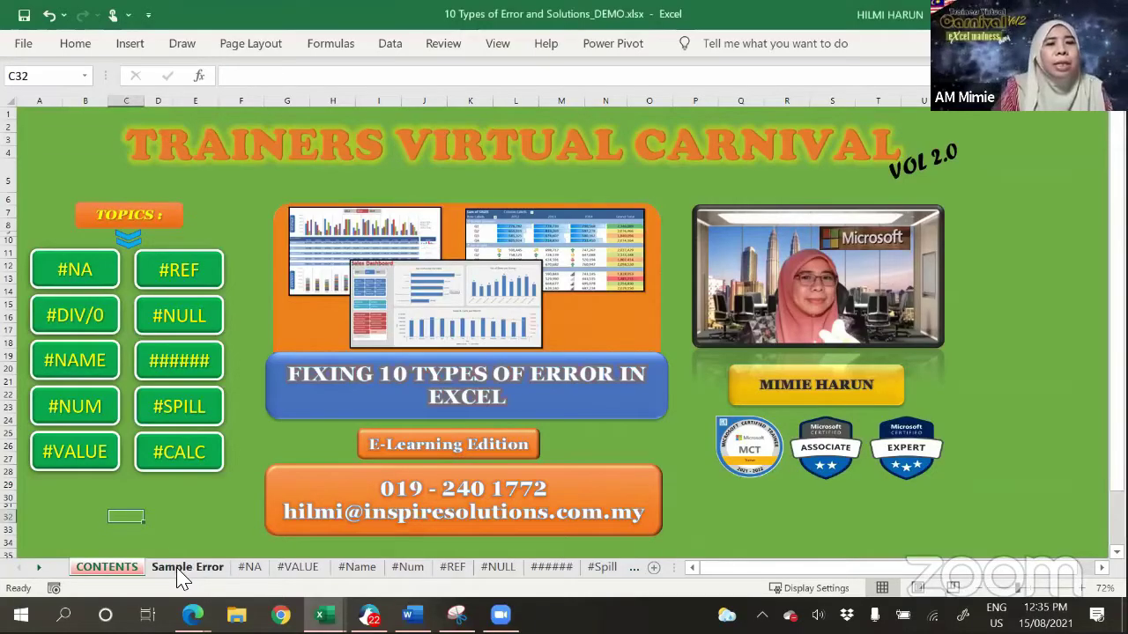
Step: On the Sample Error sheet, box the #VALUE!, #DIV/0!, #NUM!, #NAME? and #REF! cells
{"action": "left_click", "coordinate": [183, 568]}
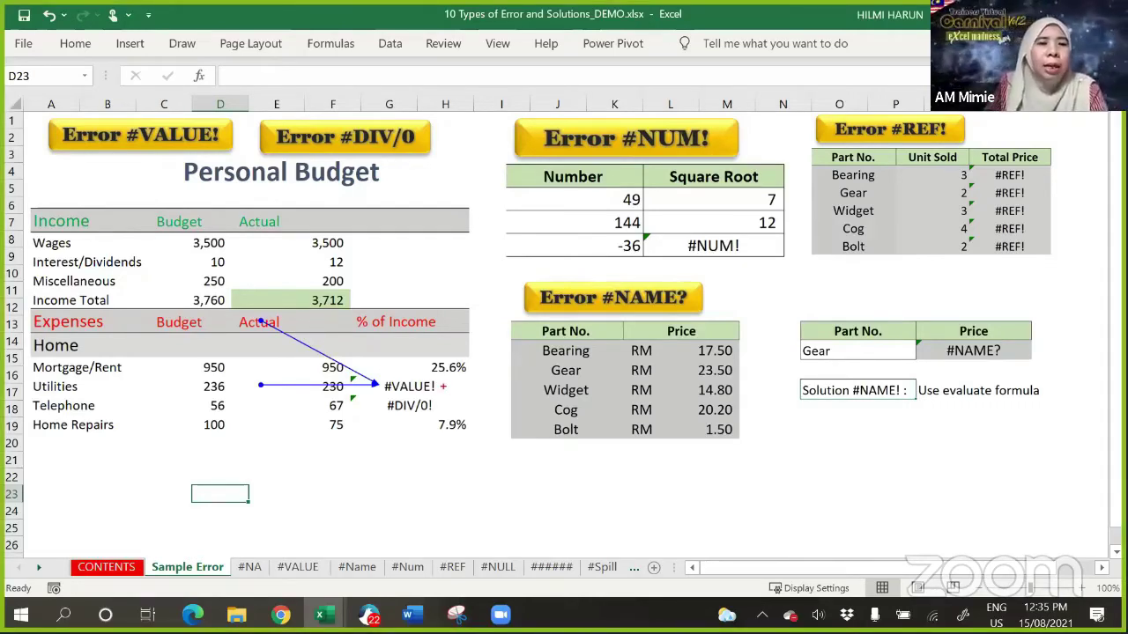
{"action": "mouse_move", "coordinate": [380, 378]}
{"action": "left_mouse_down"}
{"action": "mouse_move", "coordinate": [442, 394]}
{"action": "mouse_move", "coordinate": [460, 376]}
{"action": "left_mouse_up"}
{"action": "left_click_drag", "start_coordinate": [378, 398], "coordinate": [447, 415]}
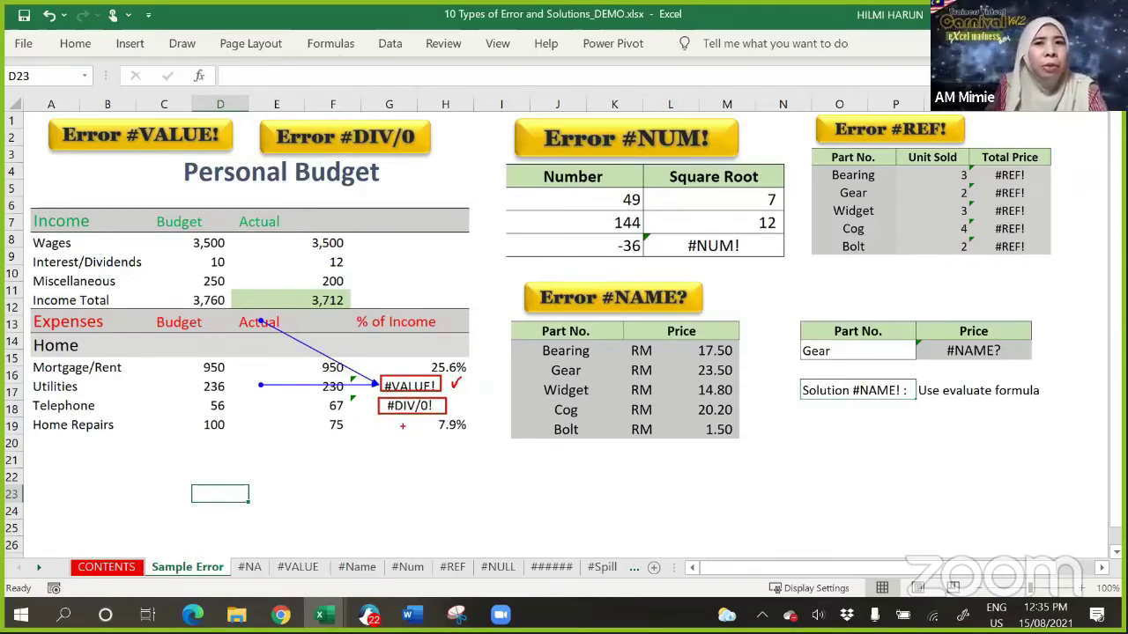
{"action": "left_click_drag", "start_coordinate": [671, 231], "coordinate": [761, 259]}
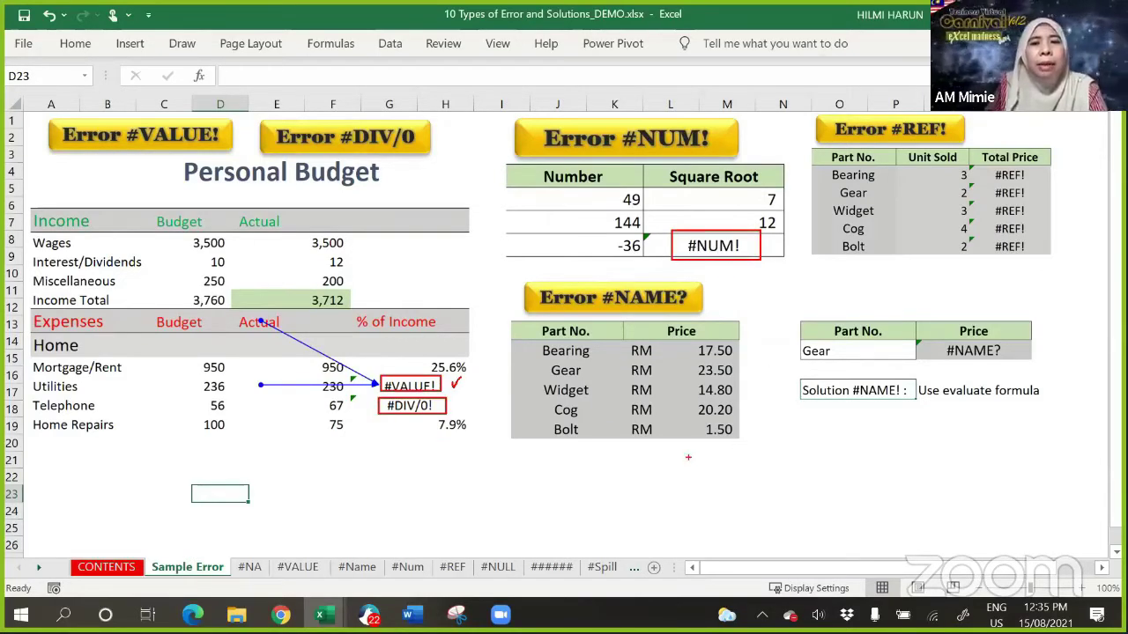
{"action": "left_click_drag", "start_coordinate": [907, 335], "coordinate": [1027, 367]}
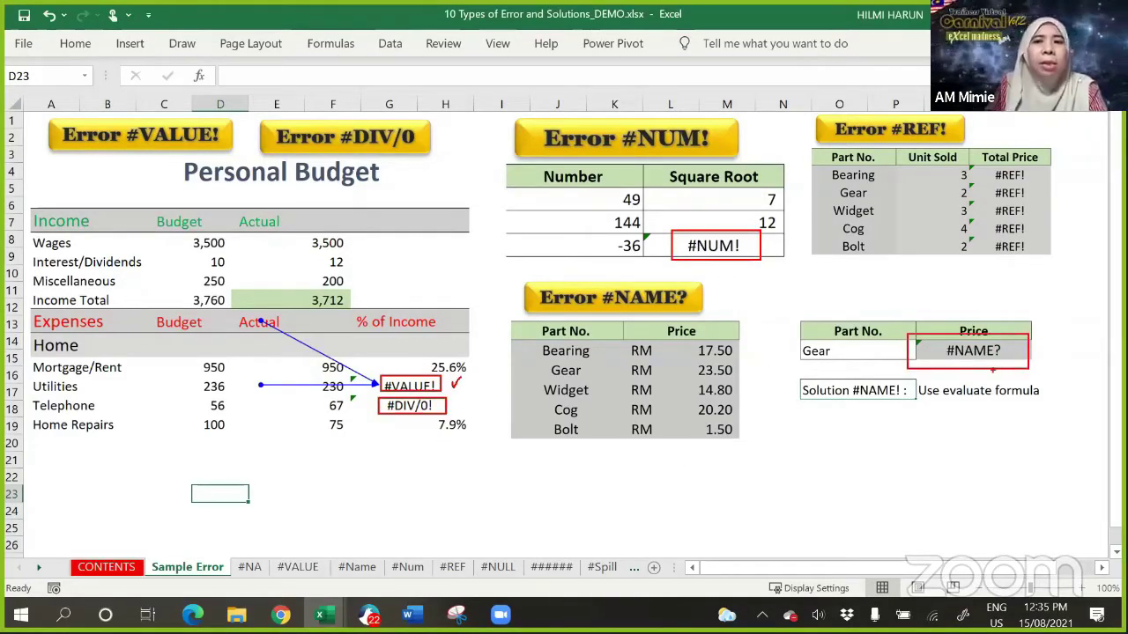
{"action": "mouse_move", "coordinate": [965, 168]}
{"action": "left_mouse_down"}
{"action": "mouse_move", "coordinate": [1070, 225]}
{"action": "mouse_move", "coordinate": [1067, 271]}
{"action": "mouse_move", "coordinate": [1063, 261]}
{"action": "left_mouse_up"}
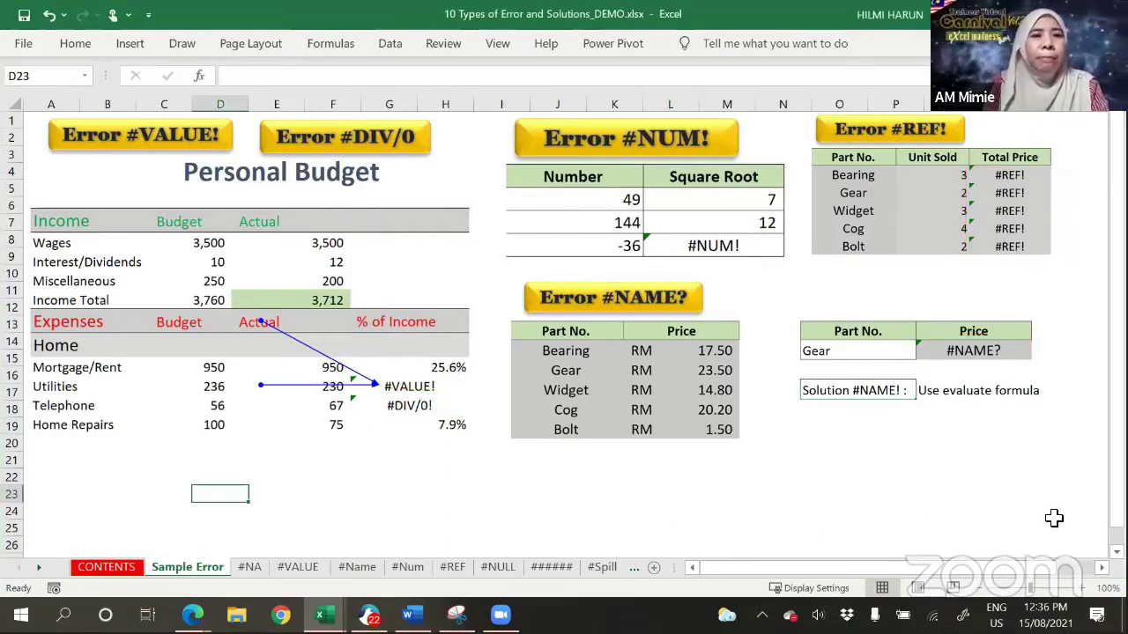
Step: Open the #NA sheet with the part-and-price lookup example
{"action": "left_click", "coordinate": [245, 567]}
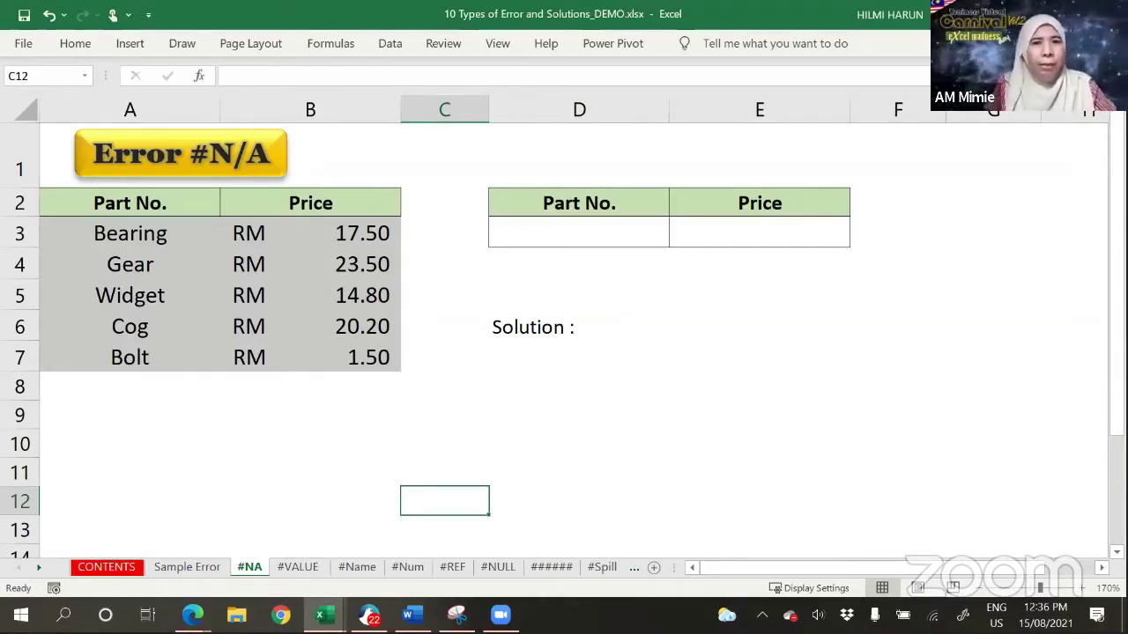
Step: Enter the part name gear in cell D3
{"action": "left_click", "coordinate": [608, 236]}
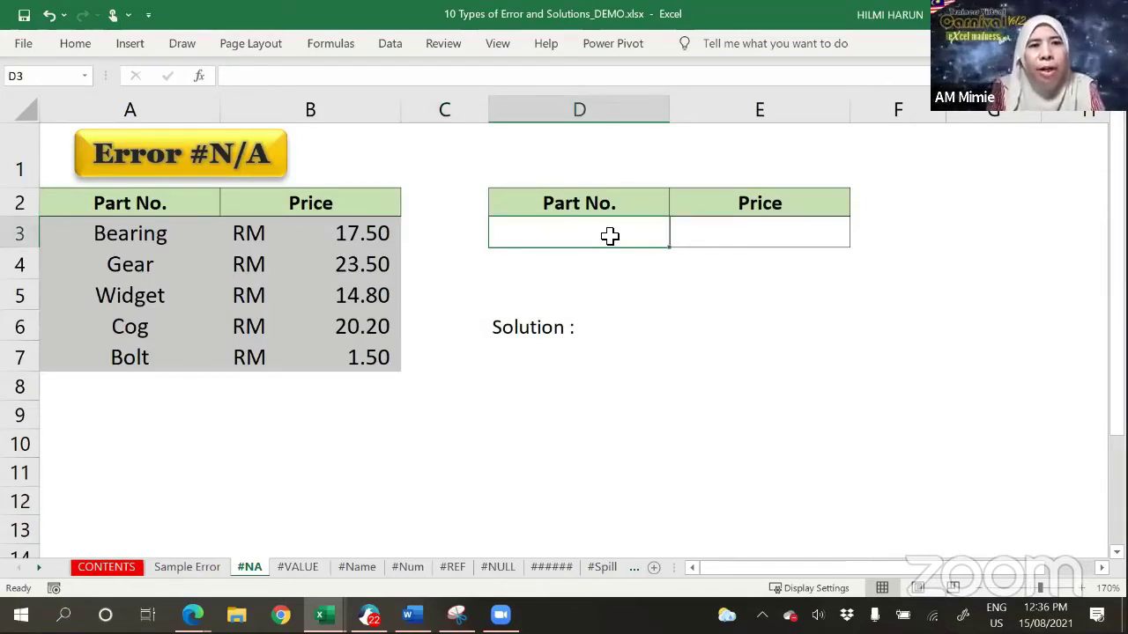
{"action": "type", "text": "GE"}
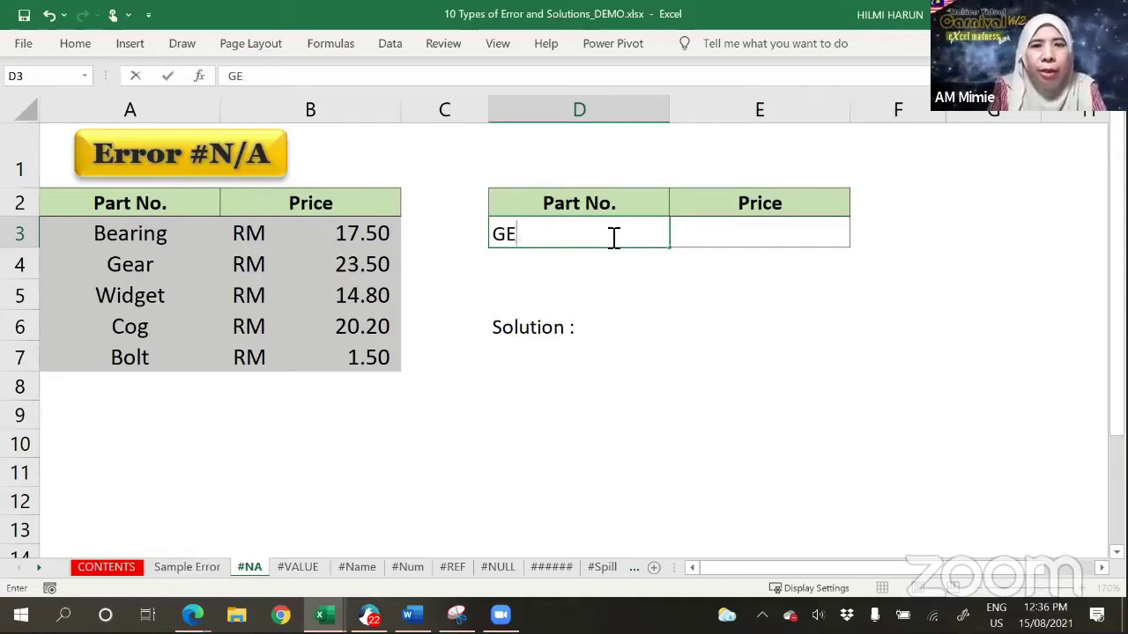
{"action": "key", "text": "BackSpace"}
{"action": "key", "text": "BackSpace"}
{"action": "type", "text": "GE"}
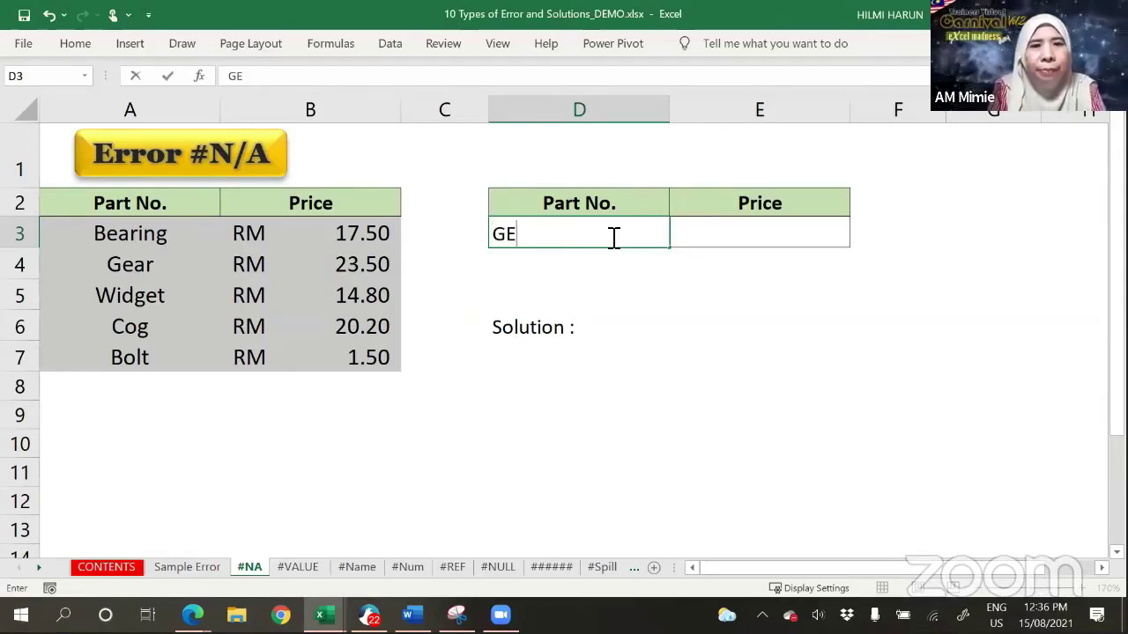
{"action": "key", "text": "BackSpace"}
{"action": "key", "text": "BackSpace"}
{"action": "type", "text": "gear"}
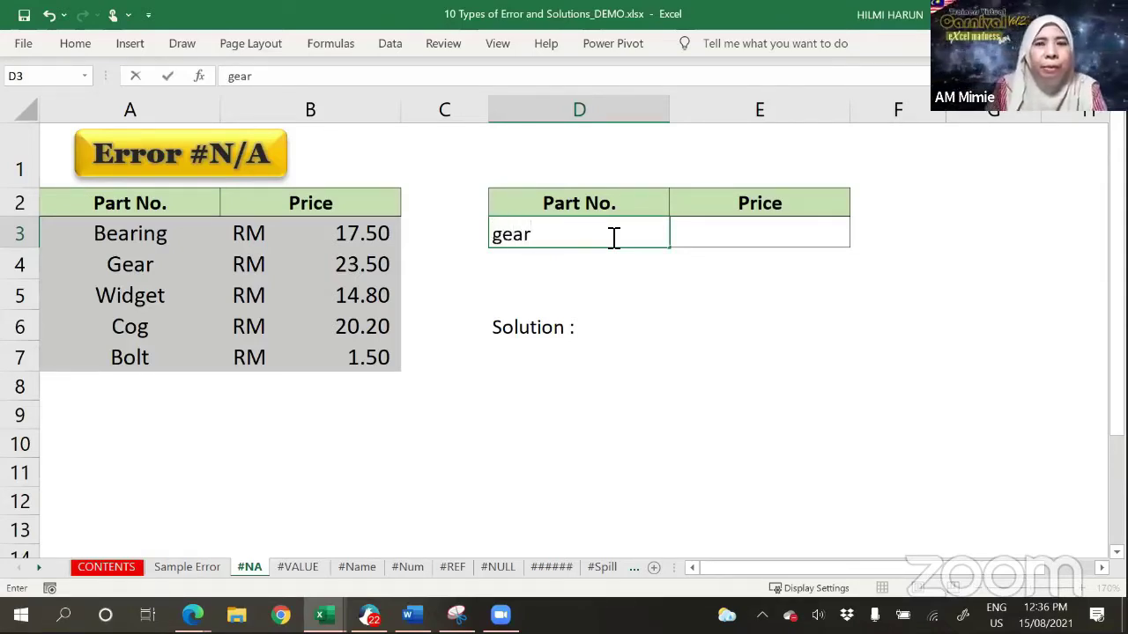
{"action": "left_click", "coordinate": [715, 241]}
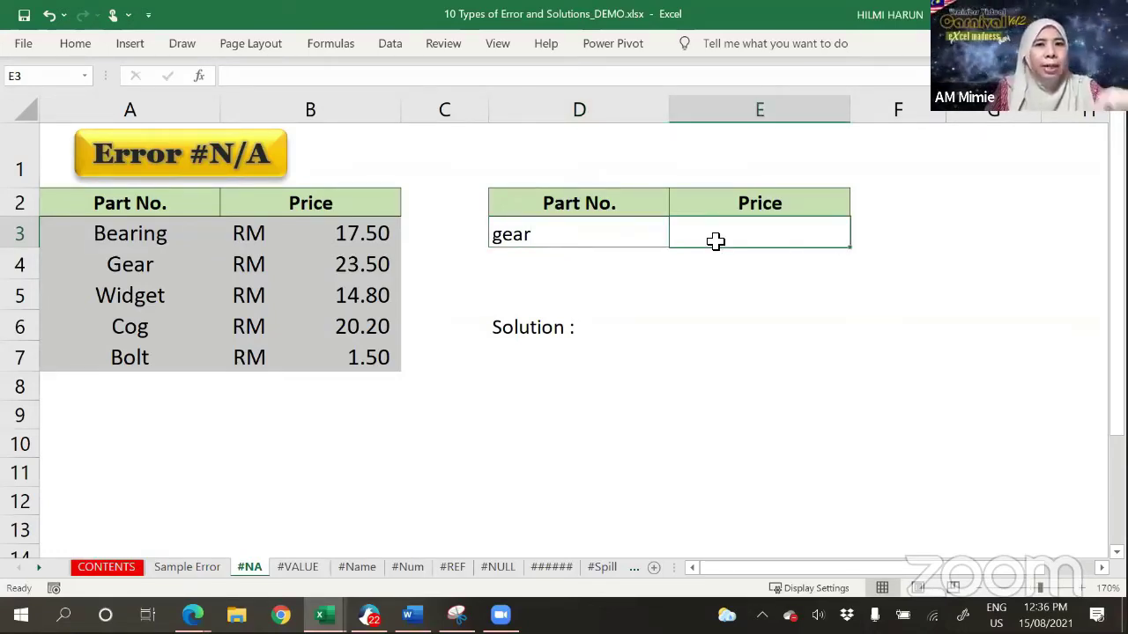
Step: Enter =VLOOKUP(D3,$A$3:$B$7,2,0) in E3 to return gear's price 23.50
{"action": "type", "text": "=i"}
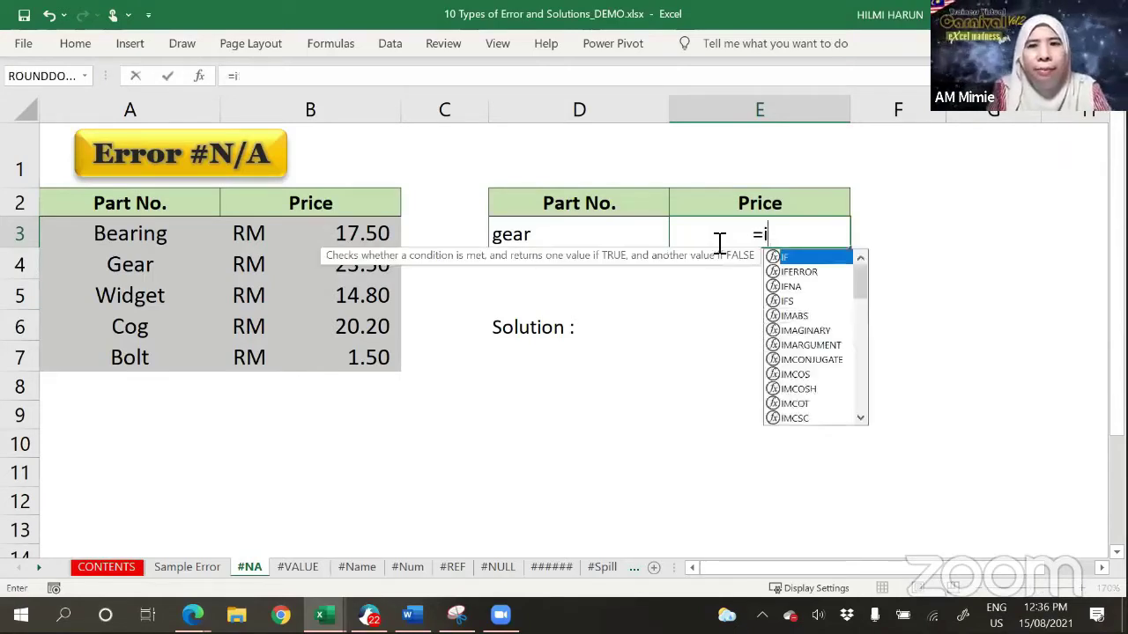
{"action": "key", "text": "BackSpace"}
{"action": "type", "text": "vloo"}
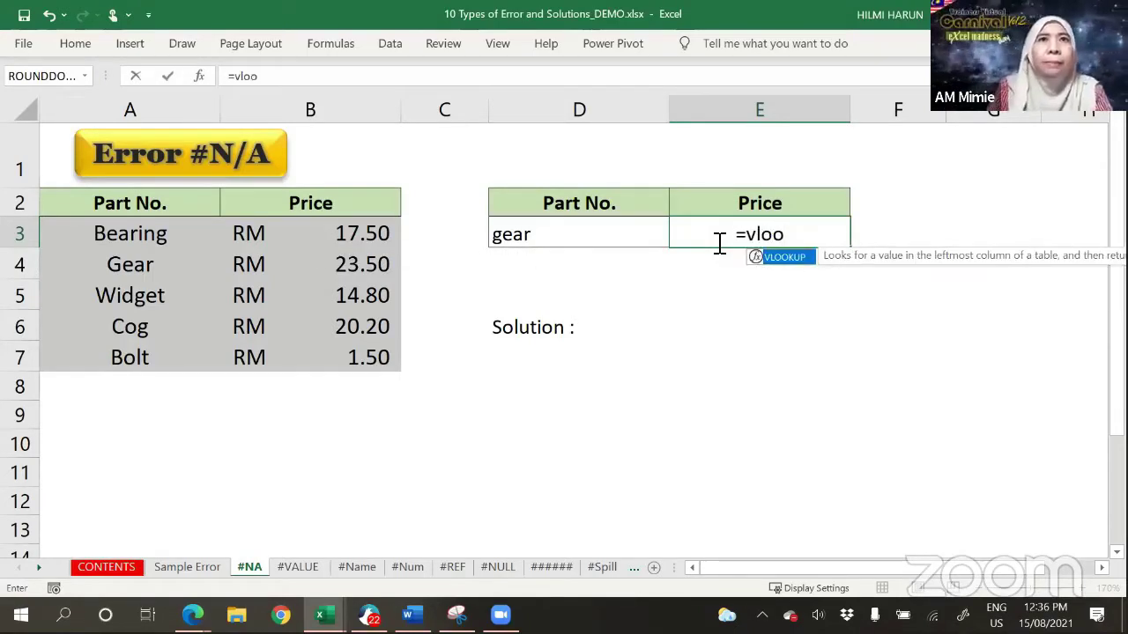
{"action": "double_click", "coordinate": [801, 267]}
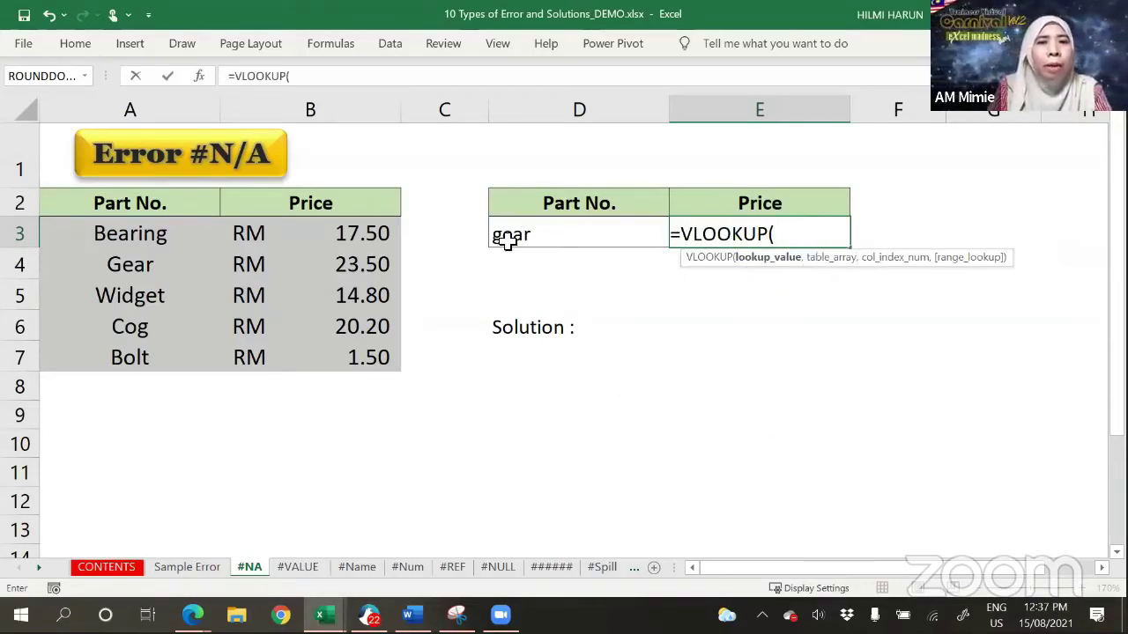
{"action": "left_click", "coordinate": [551, 234]}
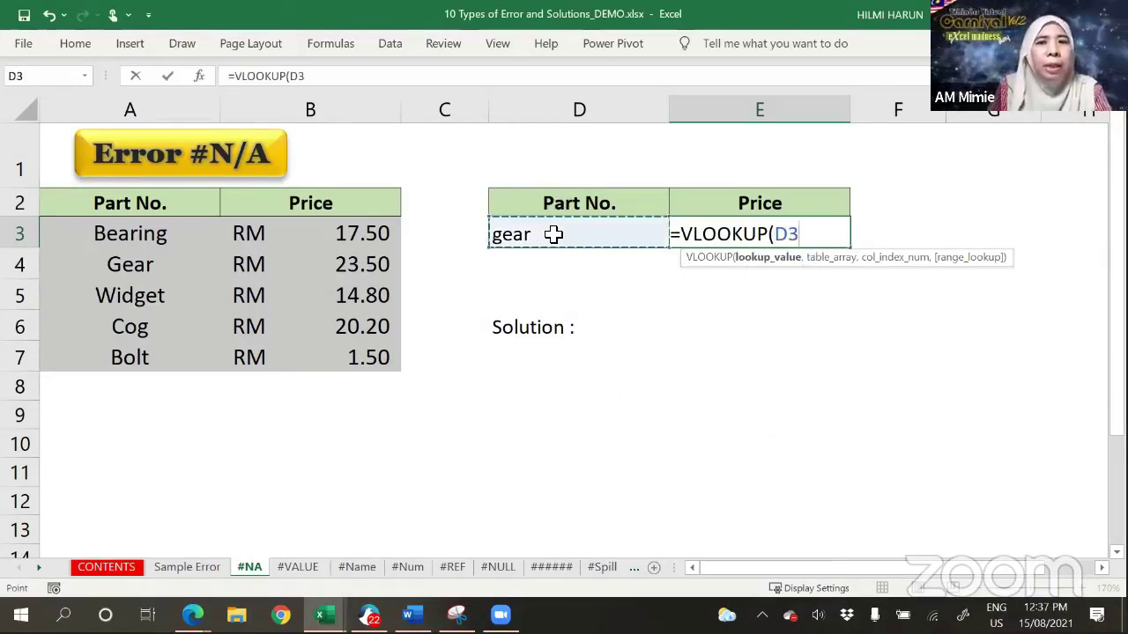
{"action": "type", "text": ","}
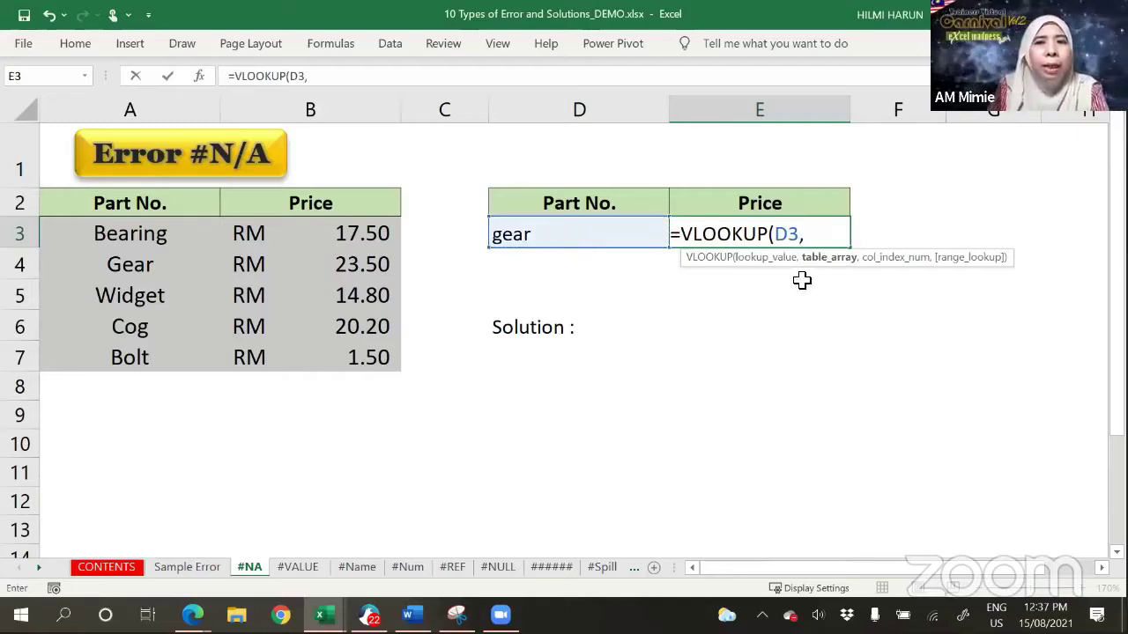
{"action": "left_click", "coordinate": [88, 233]}
{"action": "left_click_drag", "start_coordinate": [289, 273], "coordinate": [340, 355]}
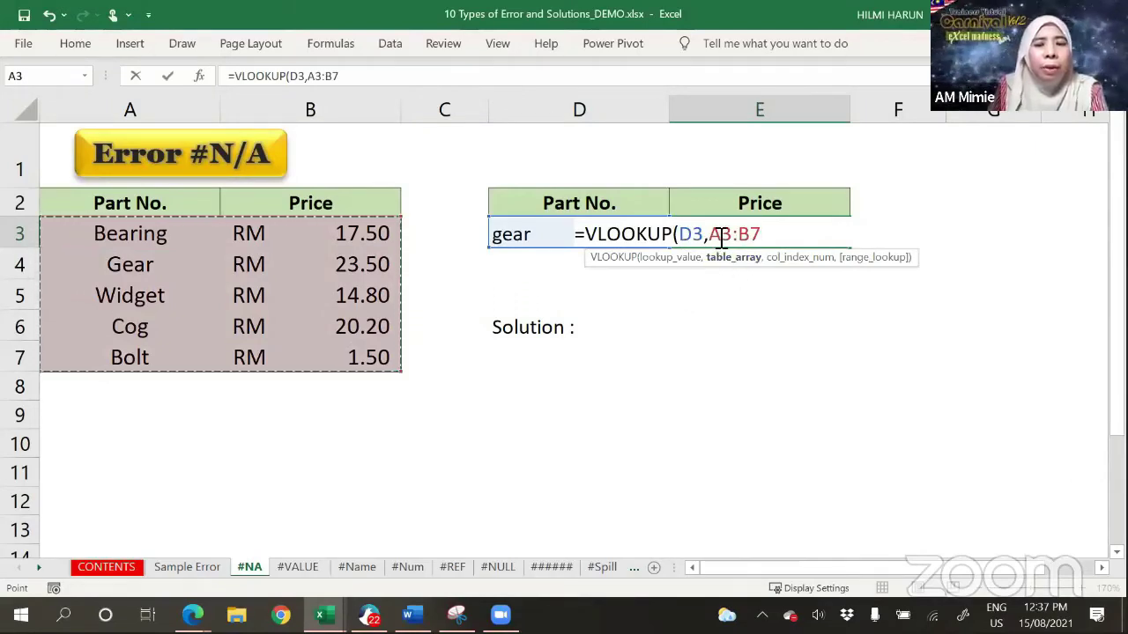
{"action": "key", "text": "F4"}
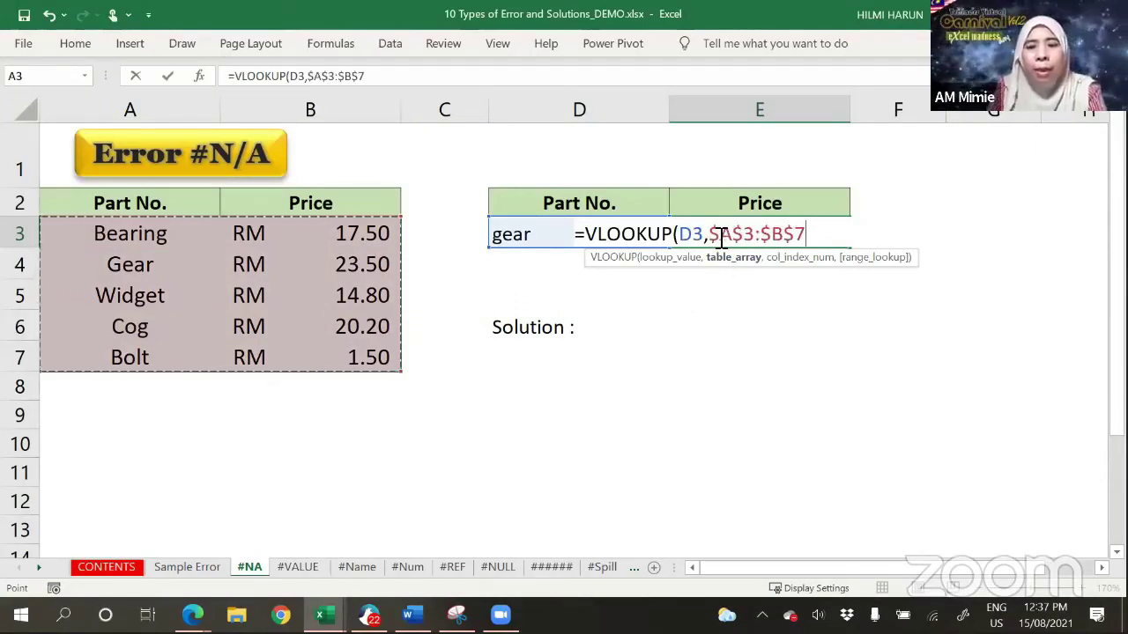
{"action": "type", "text": ","}
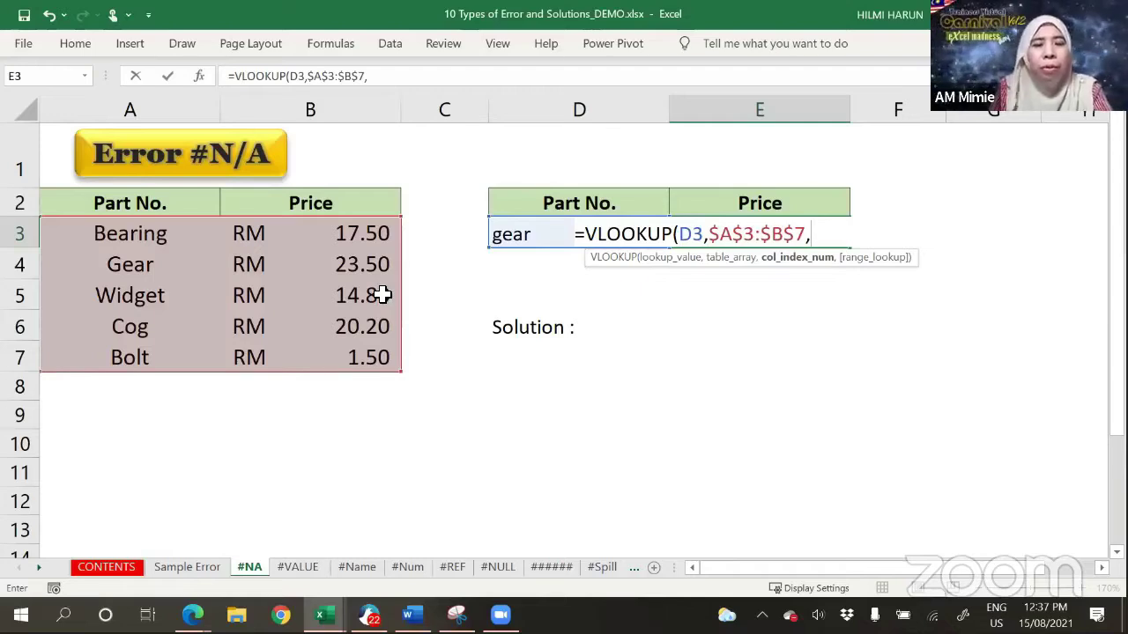
{"action": "type", "text": "2,"}
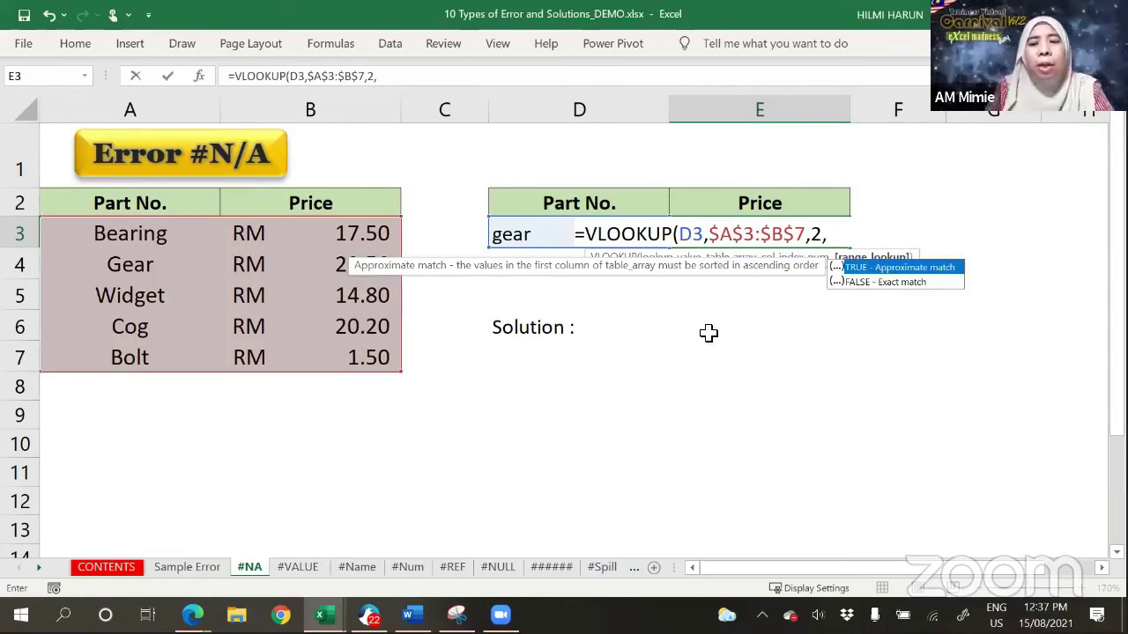
{"action": "type", "text": "0)"}
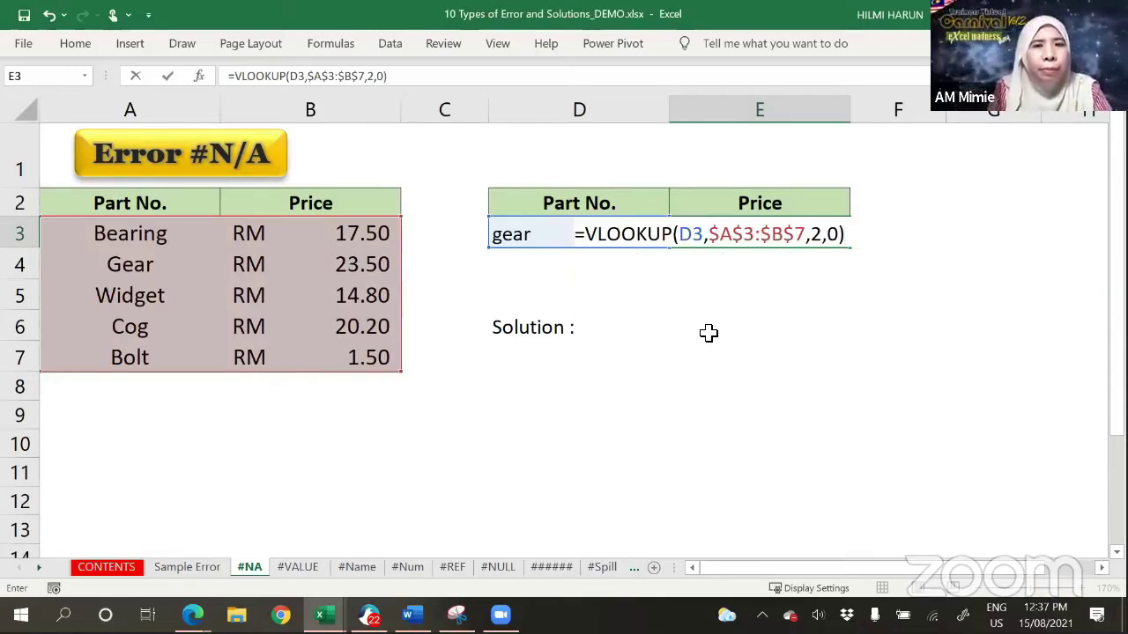
{"action": "key", "text": "Return"}
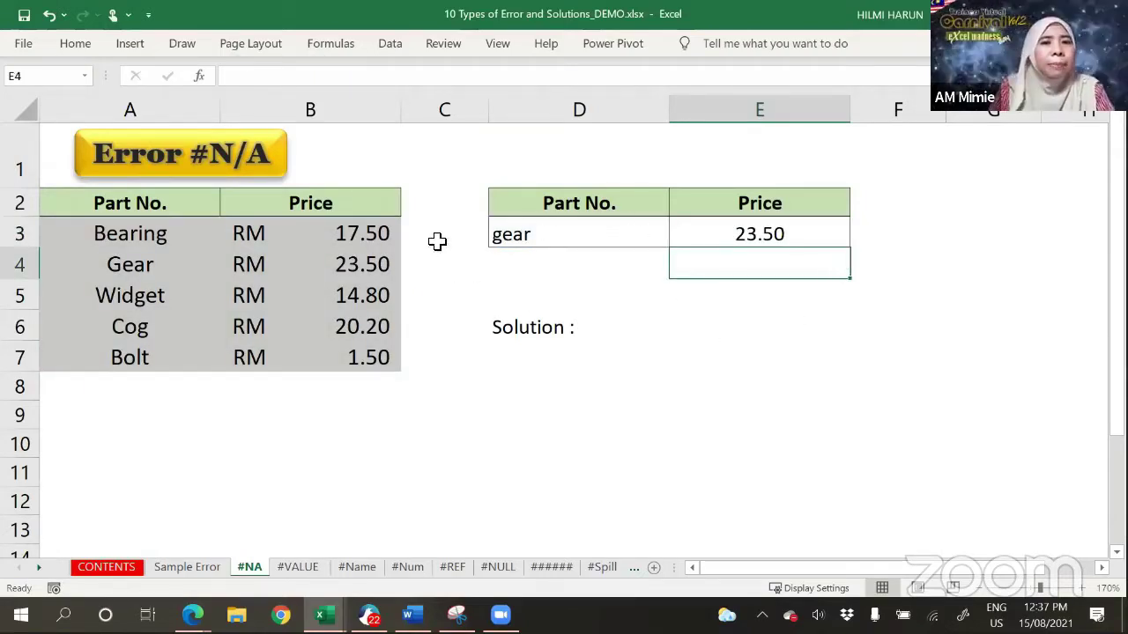
Step: Look up bearing and then cog in D3, clearing a stray cog typed into D4
{"action": "left_click", "coordinate": [556, 234]}
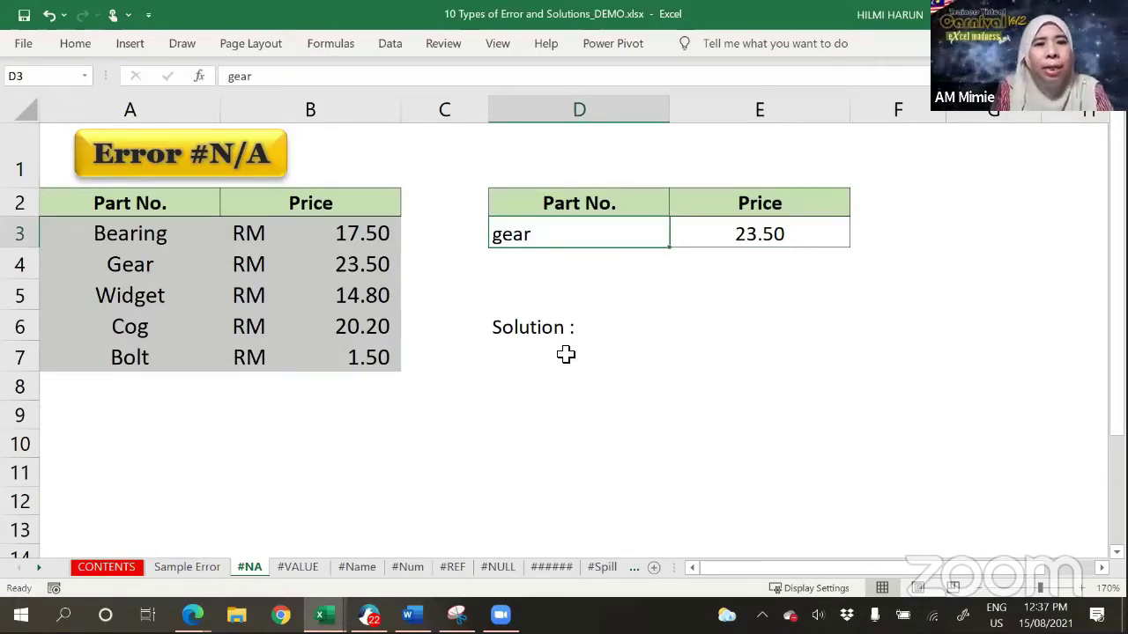
{"action": "type", "text": "be"}
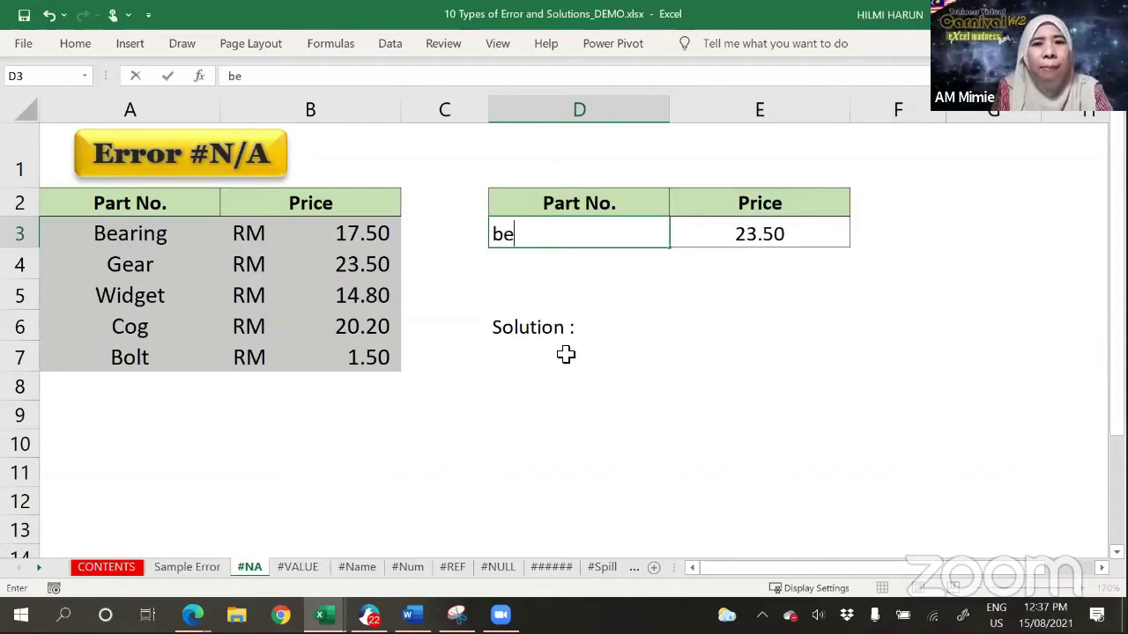
{"action": "type", "text": "aring"}
{"action": "key", "text": "Return"}
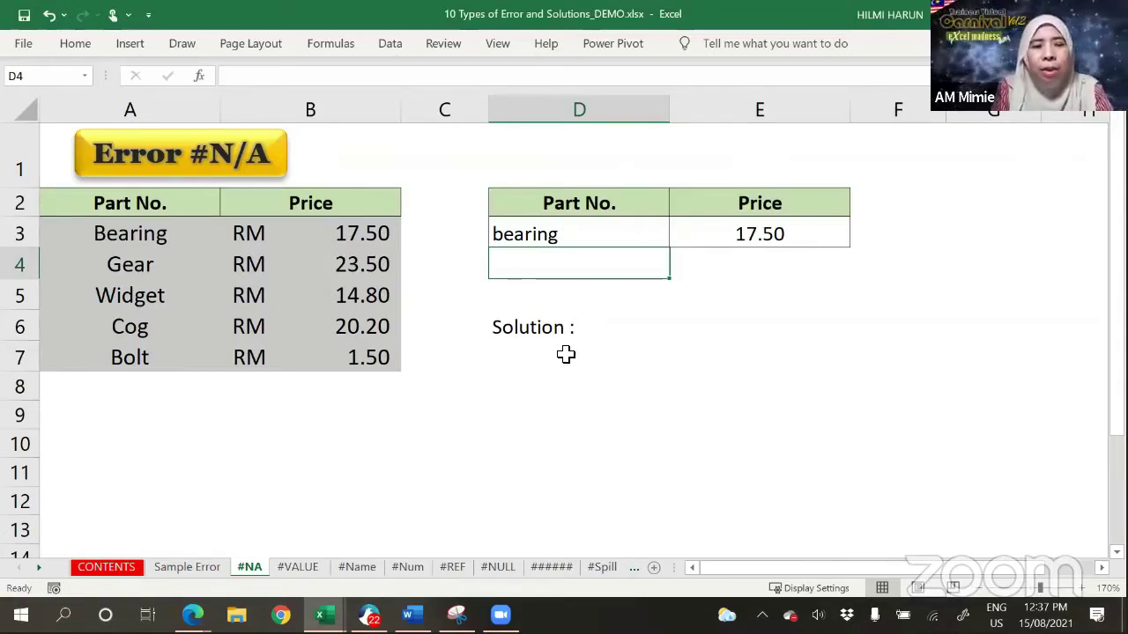
{"action": "type", "text": "cog"}
{"action": "key", "text": "Return"}
{"action": "key", "text": "Up"}
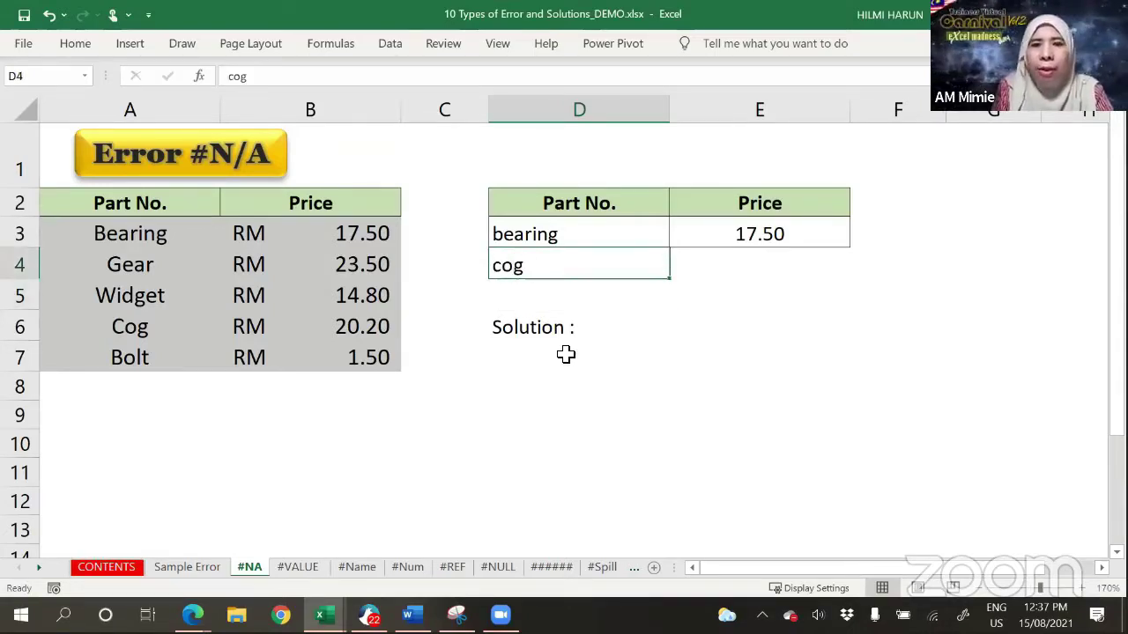
{"action": "key", "text": "Delete"}
{"action": "key", "text": "Up"}
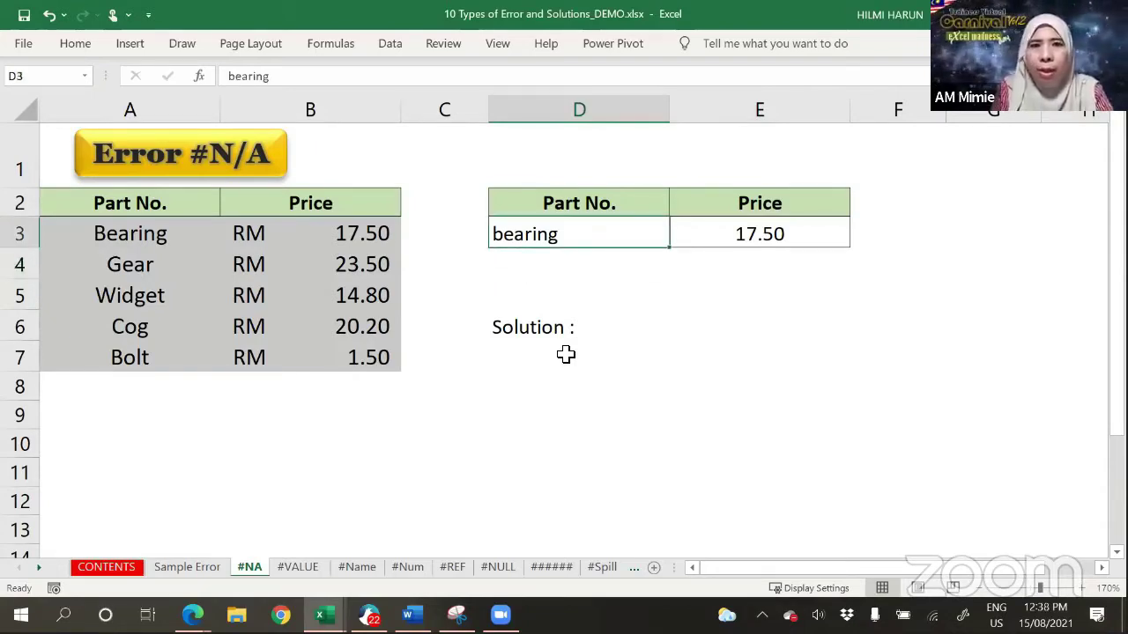
{"action": "type", "text": "cog"}
{"action": "key", "text": "Return"}
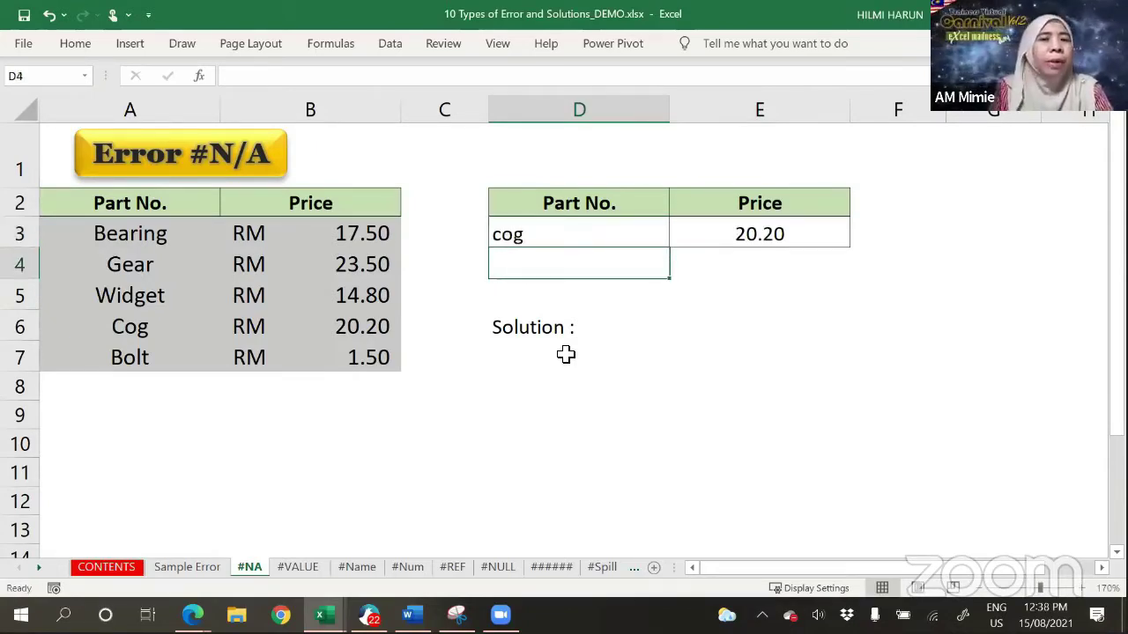
Step: Enter nail in D3 so E3's lookup returns #N/A
{"action": "key", "text": "Up"}
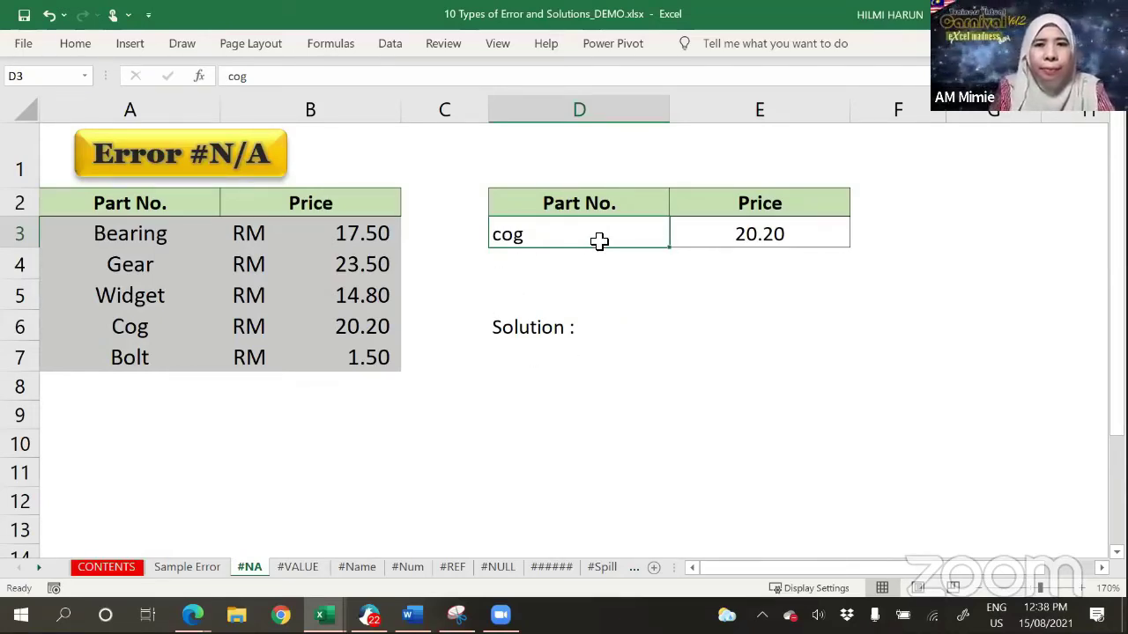
{"action": "type", "text": "nail"}
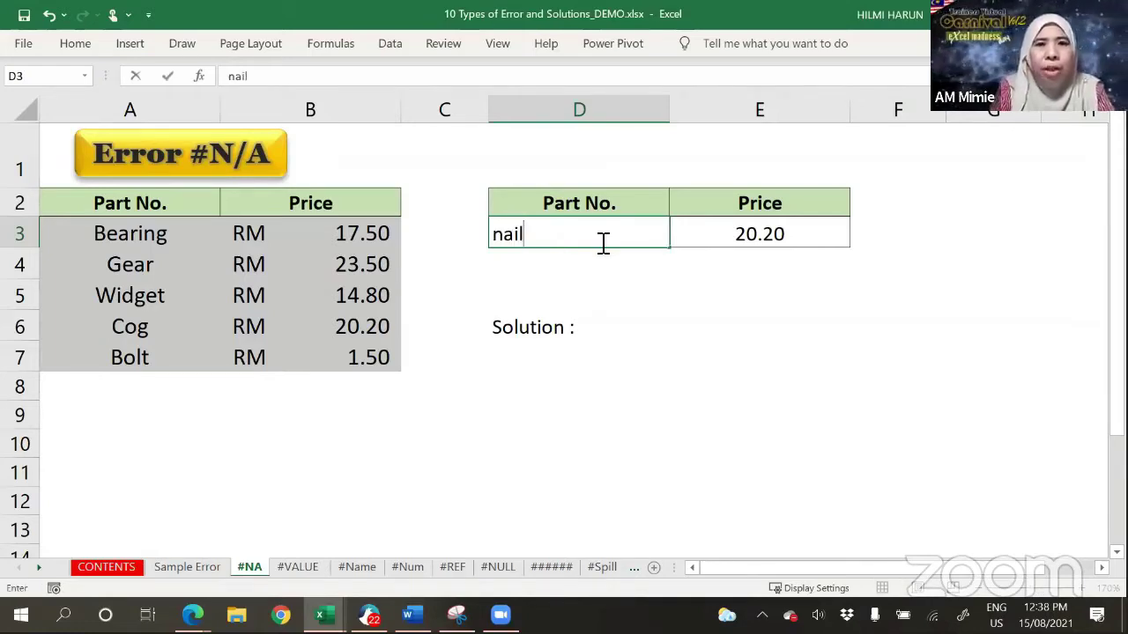
{"action": "key", "text": "Return"}
{"action": "key", "text": "Return"}
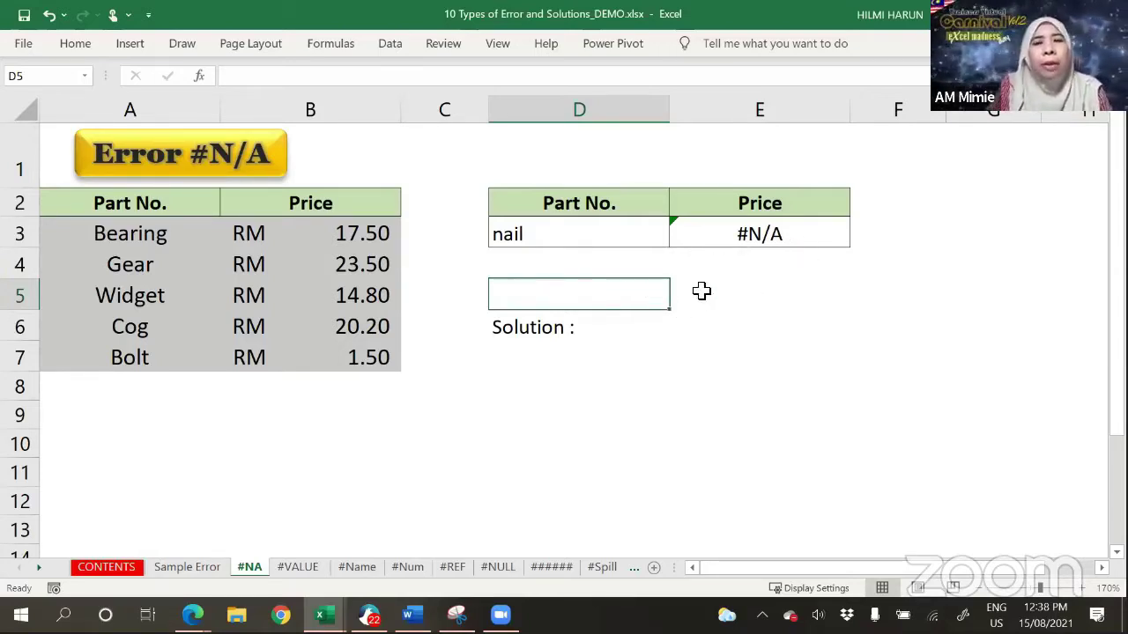
Step: Pin the ribbon open and show the Formulas tab commands
{"action": "left_click", "coordinate": [72, 46]}
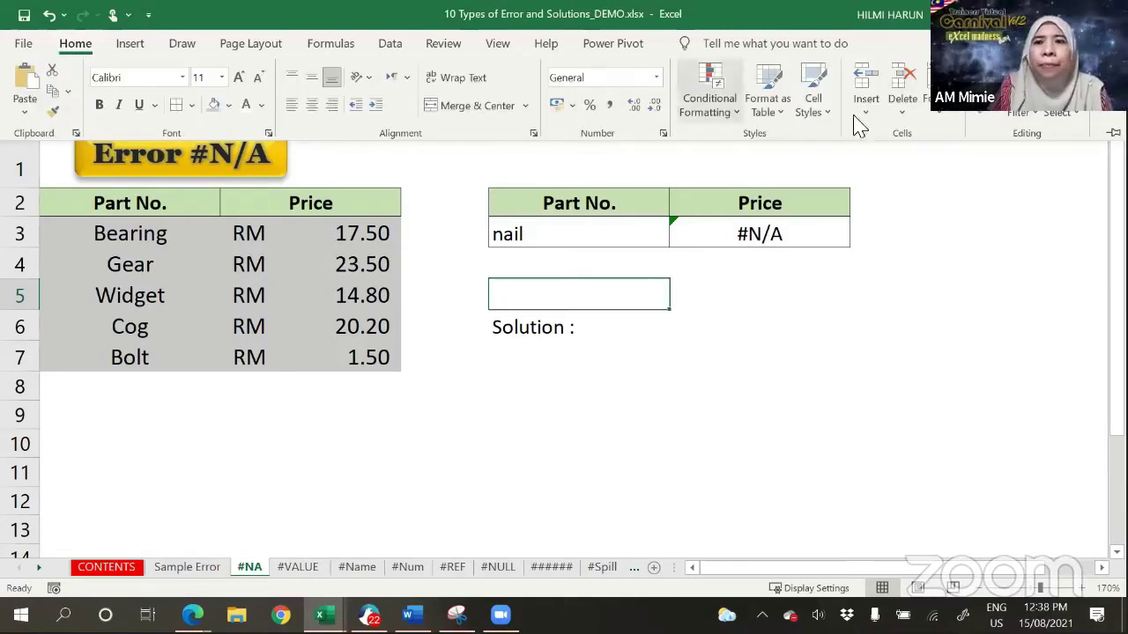
{"action": "left_click", "coordinate": [1114, 132]}
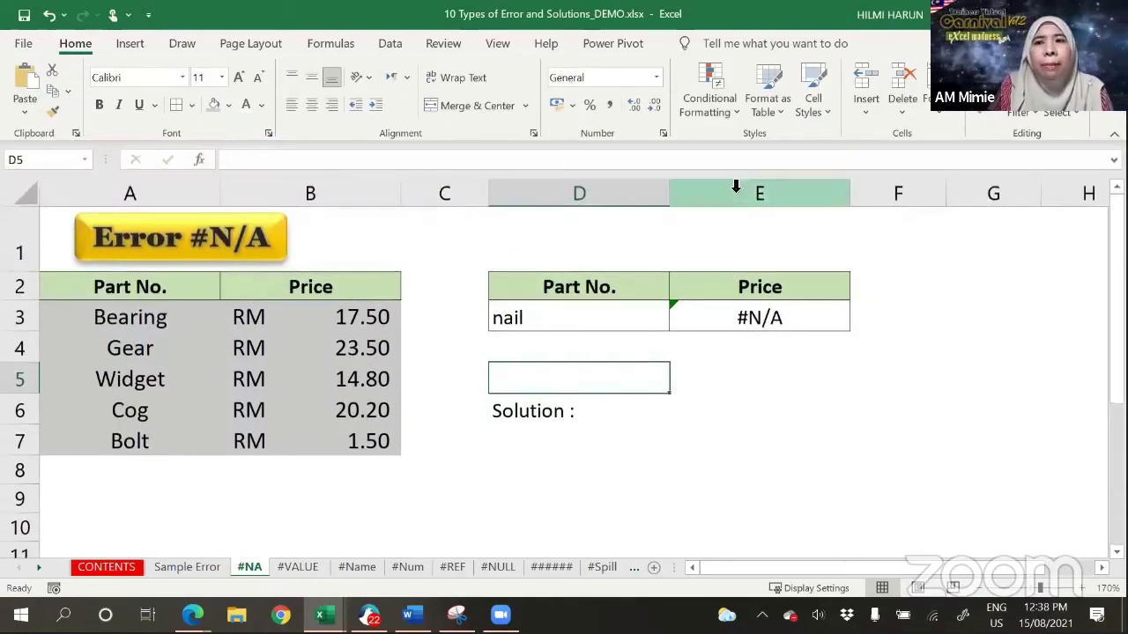
{"action": "left_click", "coordinate": [338, 45]}
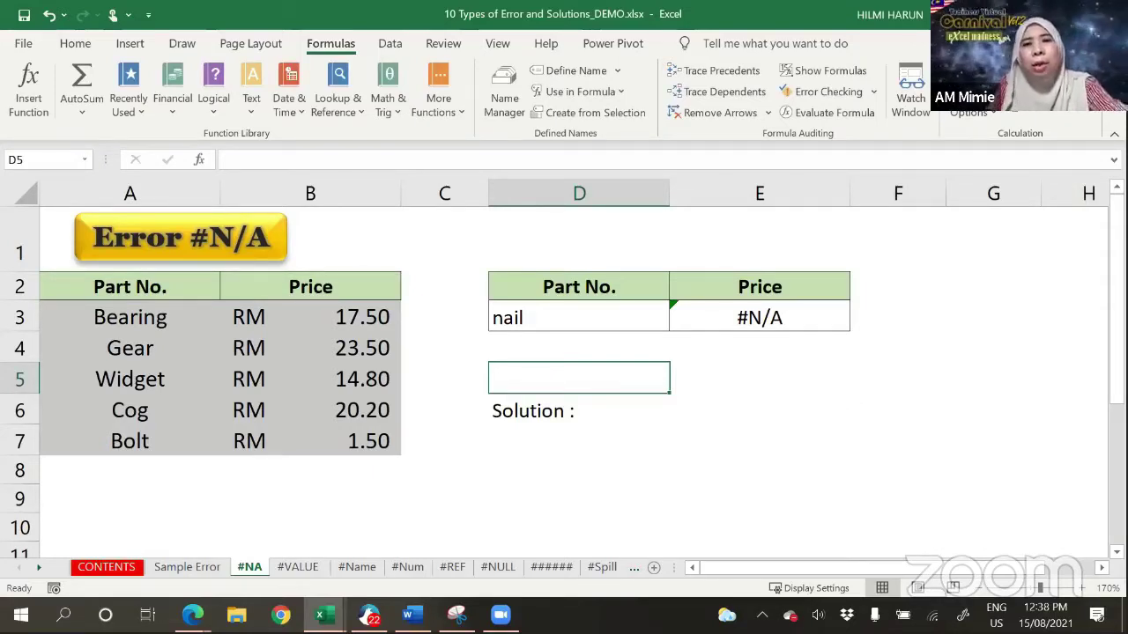
{"action": "left_click_drag", "start_coordinate": [657, 55], "coordinate": [936, 154]}
{"action": "mouse_move", "coordinate": [806, 126]}
{"action": "left_mouse_down"}
{"action": "mouse_move", "coordinate": [758, 141]}
{"action": "mouse_move", "coordinate": [791, 91]}
{"action": "left_mouse_up"}
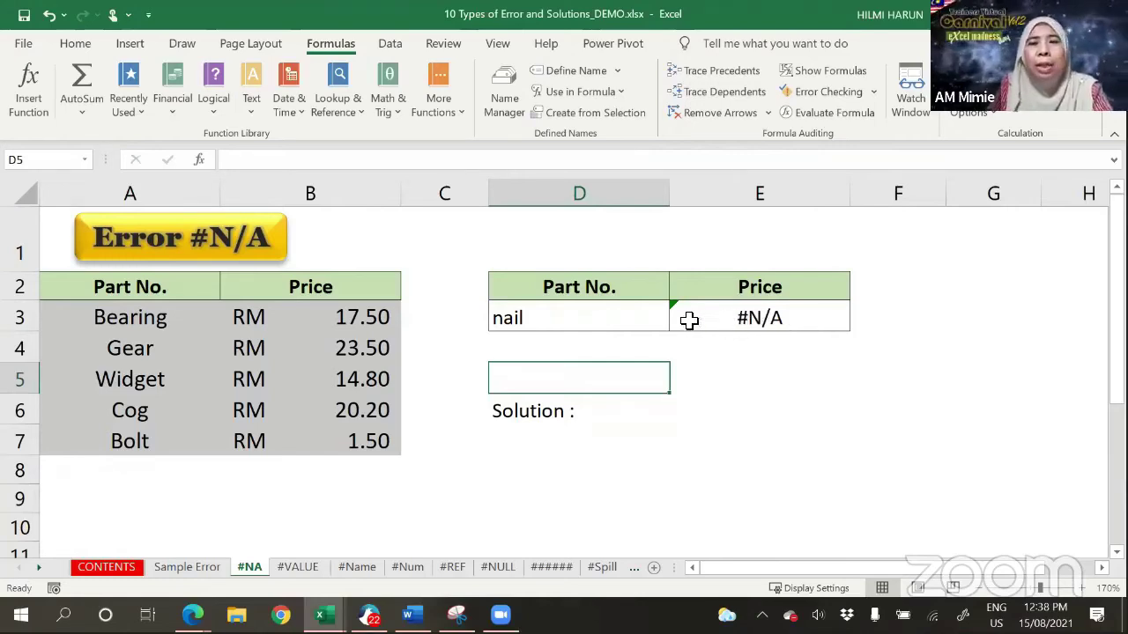
Step: Select E3 and bring up the error-checking options for its #N/A result
{"action": "left_click", "coordinate": [733, 325]}
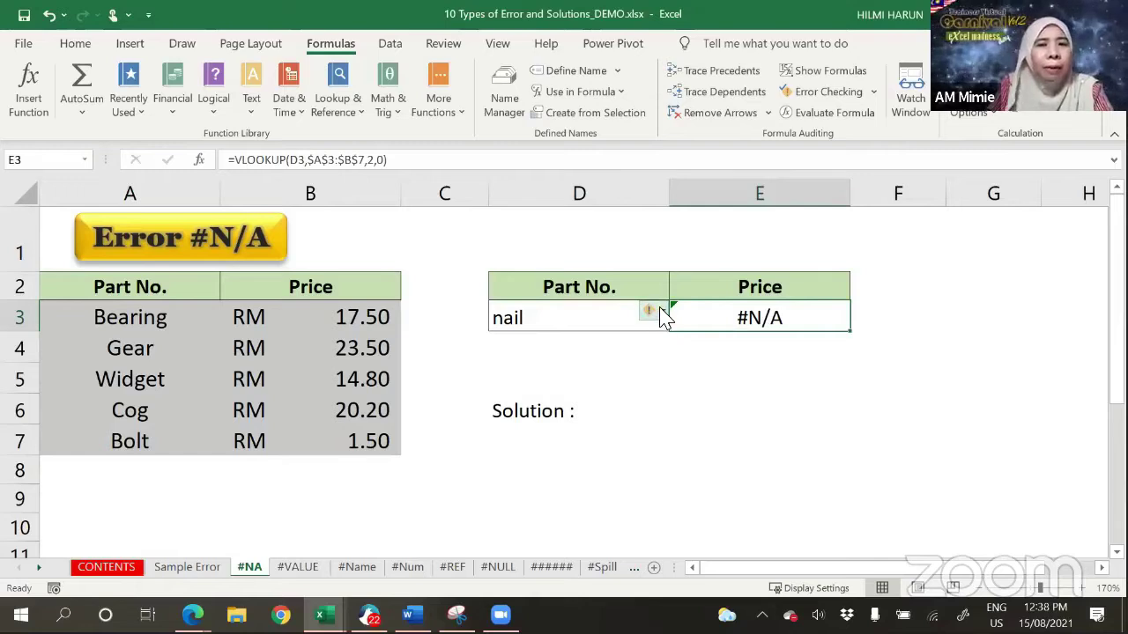
{"action": "mouse_move", "coordinate": [664, 318]}
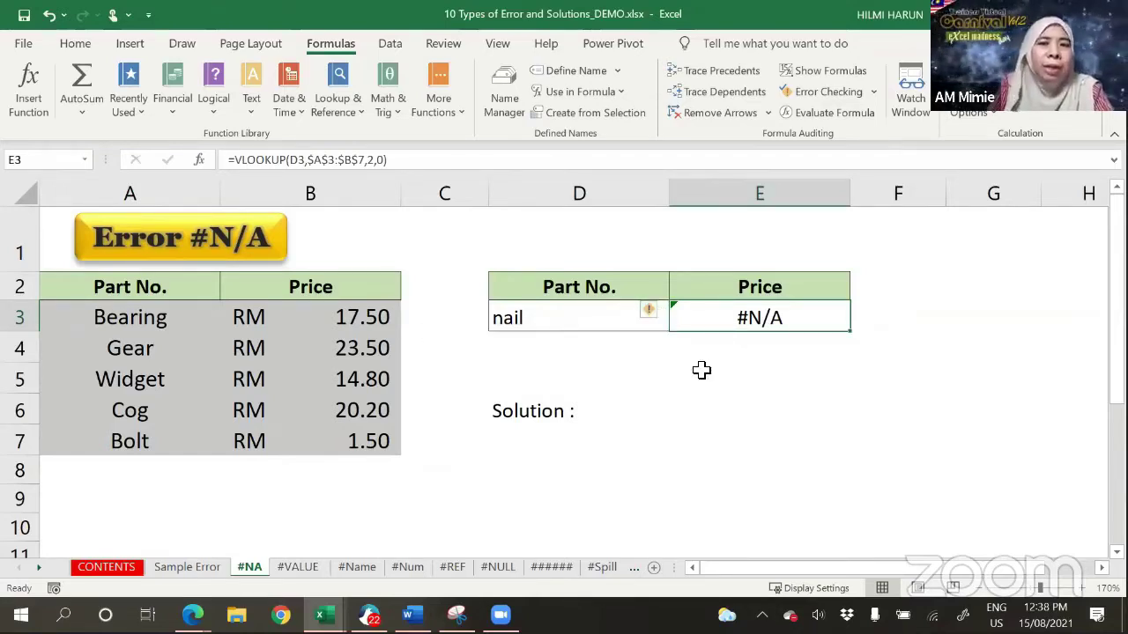
{"action": "left_click", "coordinate": [700, 370]}
{"action": "left_click", "coordinate": [688, 323]}
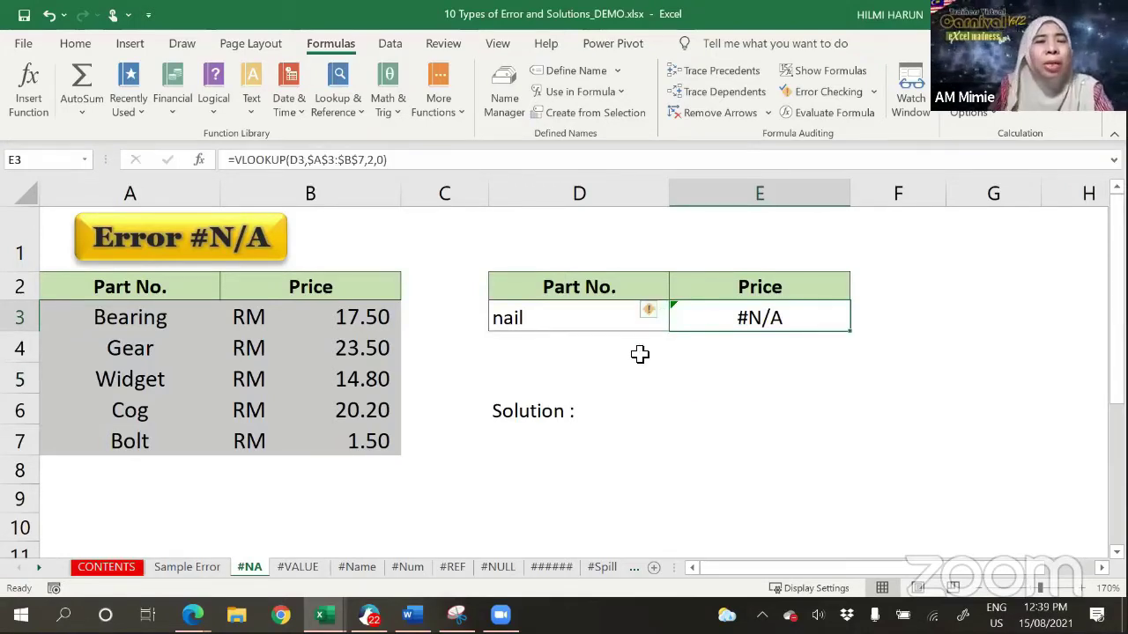
{"action": "left_click", "coordinate": [662, 312]}
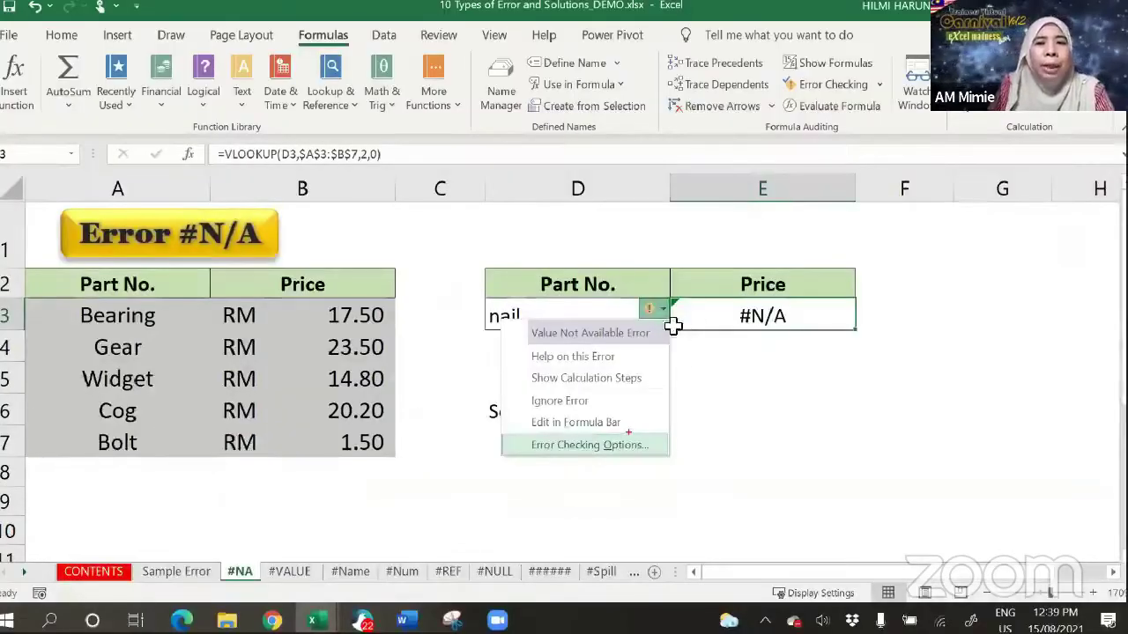
{"action": "left_click", "coordinate": [659, 314]}
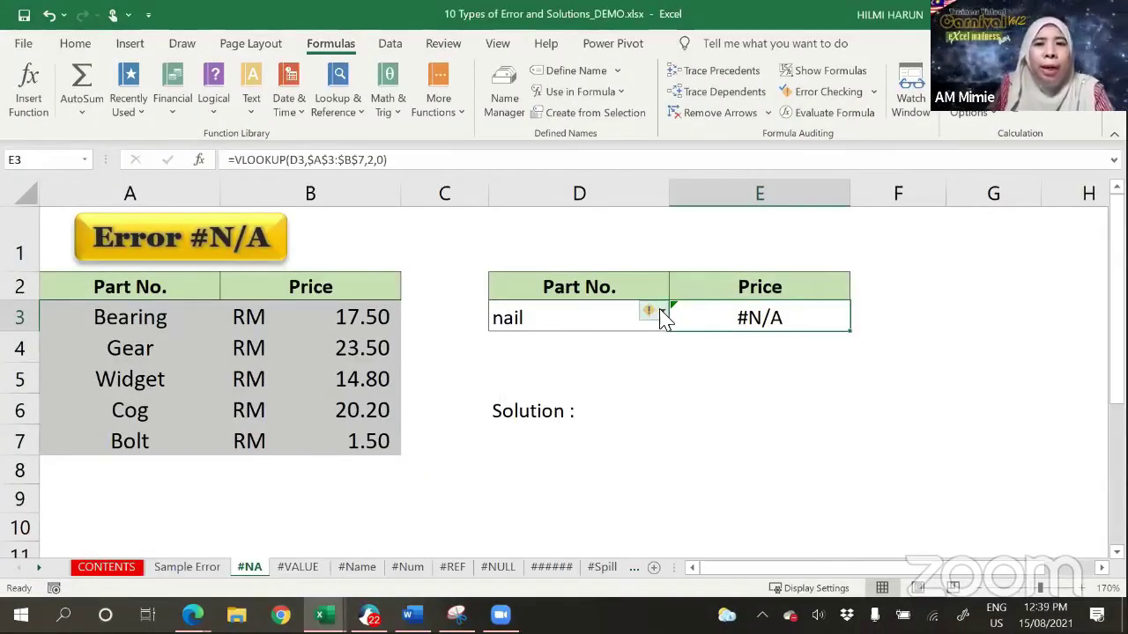
{"action": "left_click", "coordinate": [663, 317]}
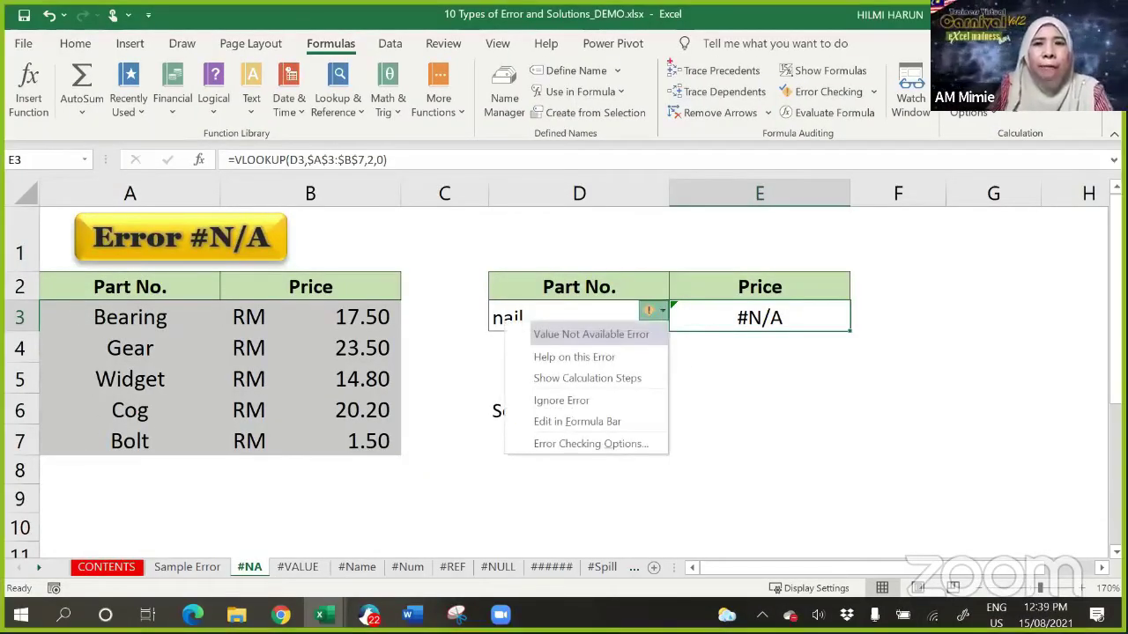
{"action": "mouse_move", "coordinate": [668, 58]}
{"action": "left_mouse_down"}
{"action": "mouse_move", "coordinate": [839, 95]}
{"action": "mouse_move", "coordinate": [888, 148]}
{"action": "left_mouse_up"}
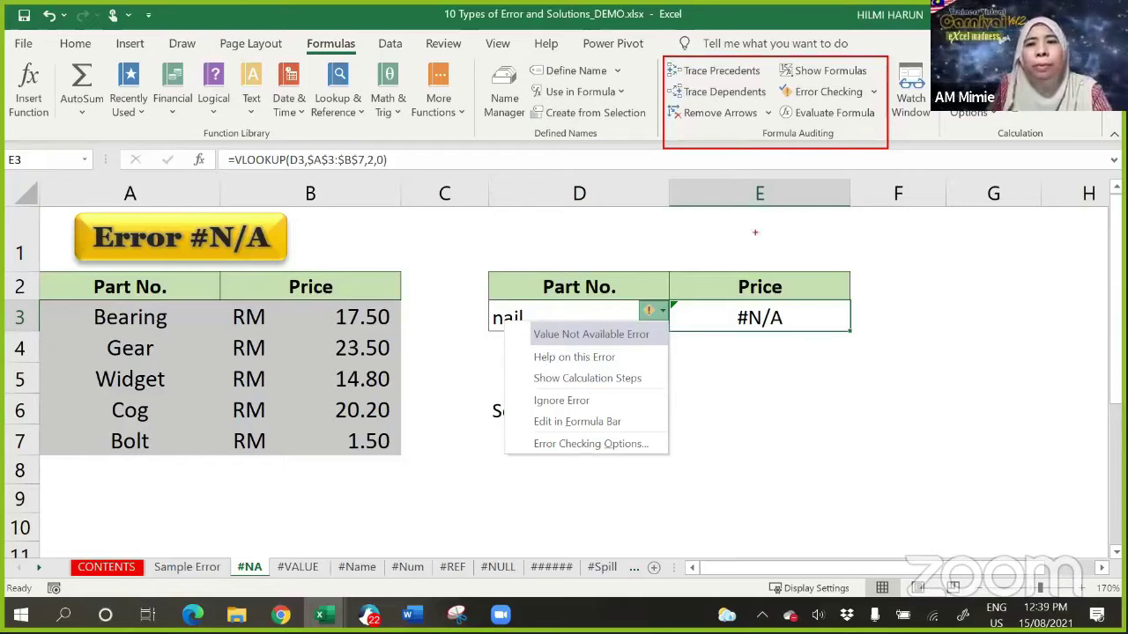
{"action": "left_click", "coordinate": [665, 308]}
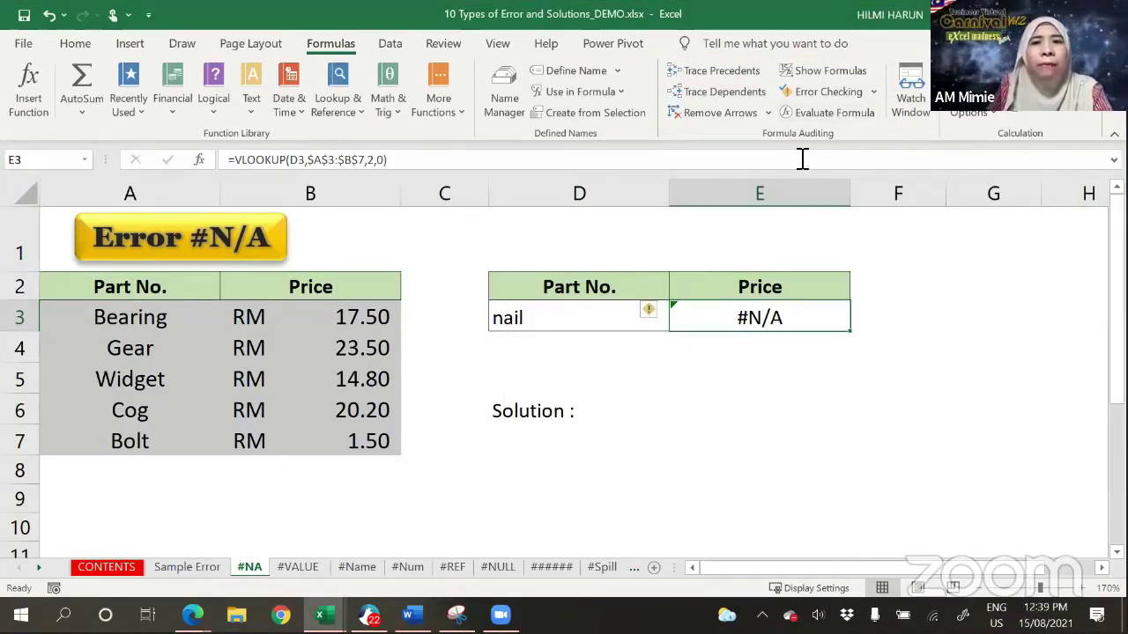
Step: Evaluate E3's formula step by step until VLOOKUP("nail",$A$3:$B$7,2,0) returns #N/A, then close it
{"action": "left_click", "coordinate": [842, 115]}
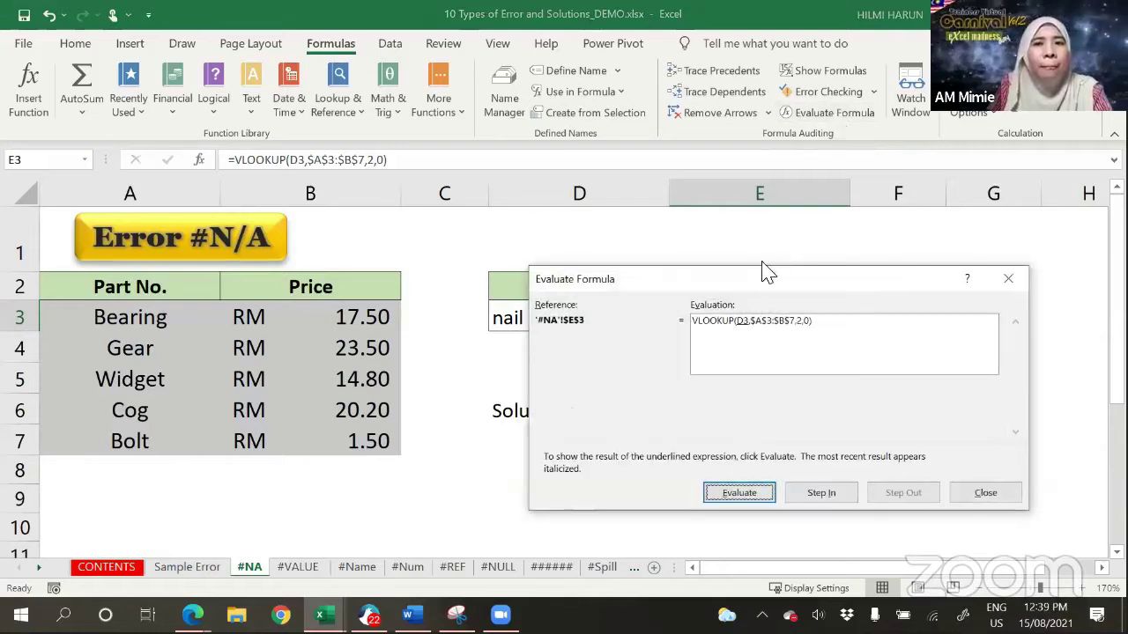
{"action": "left_click_drag", "start_coordinate": [780, 287], "coordinate": [584, 368]}
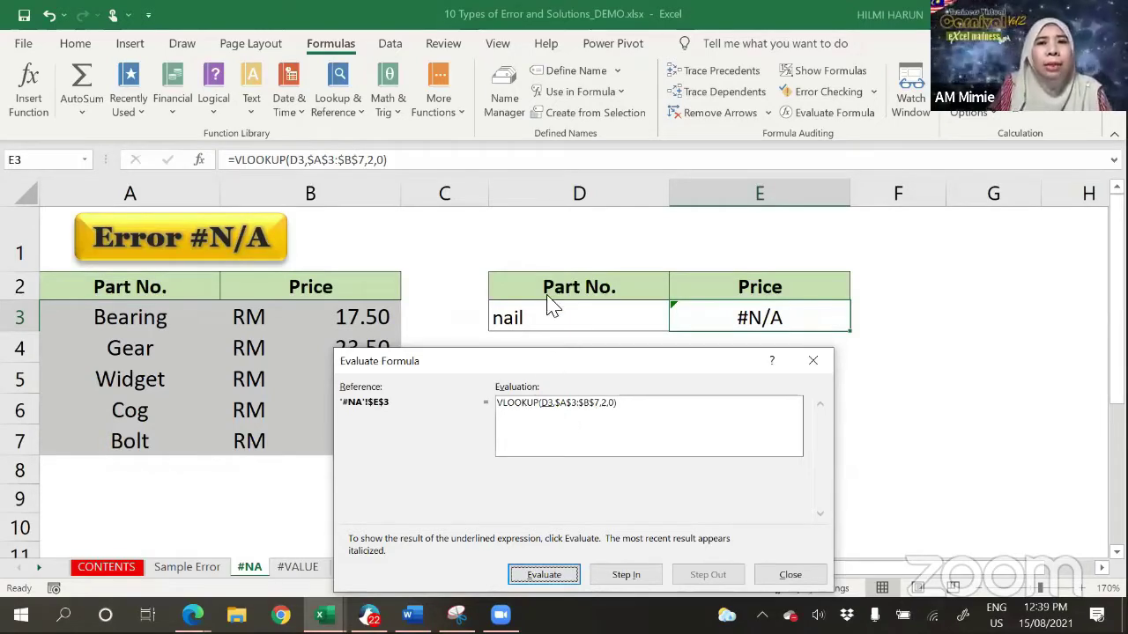
{"action": "left_click", "coordinate": [554, 578]}
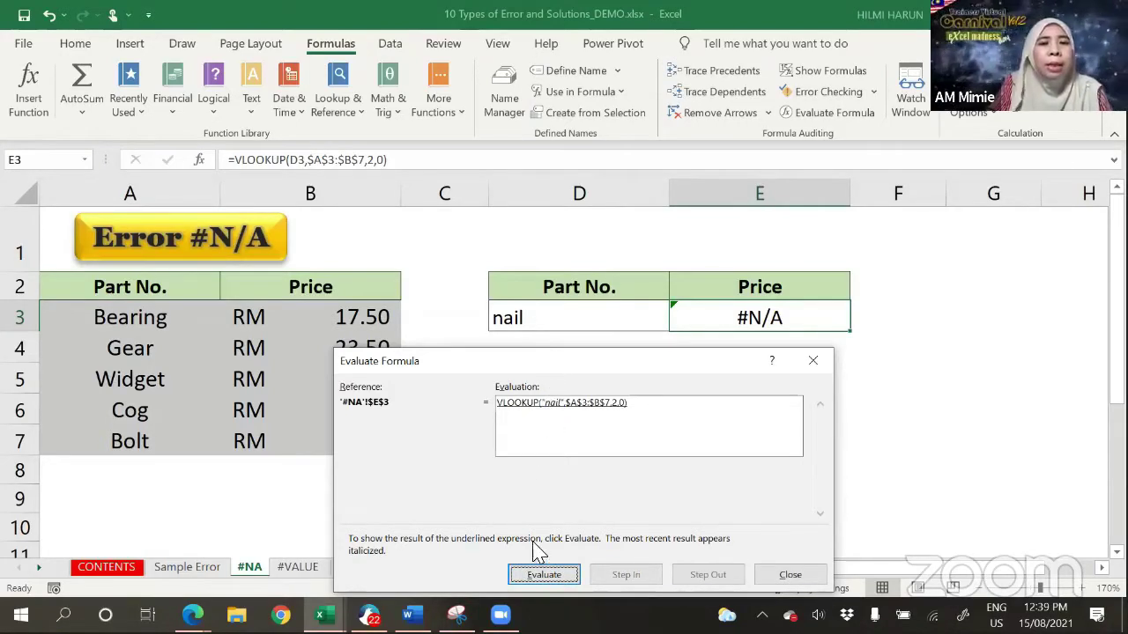
{"action": "left_click", "coordinate": [541, 578]}
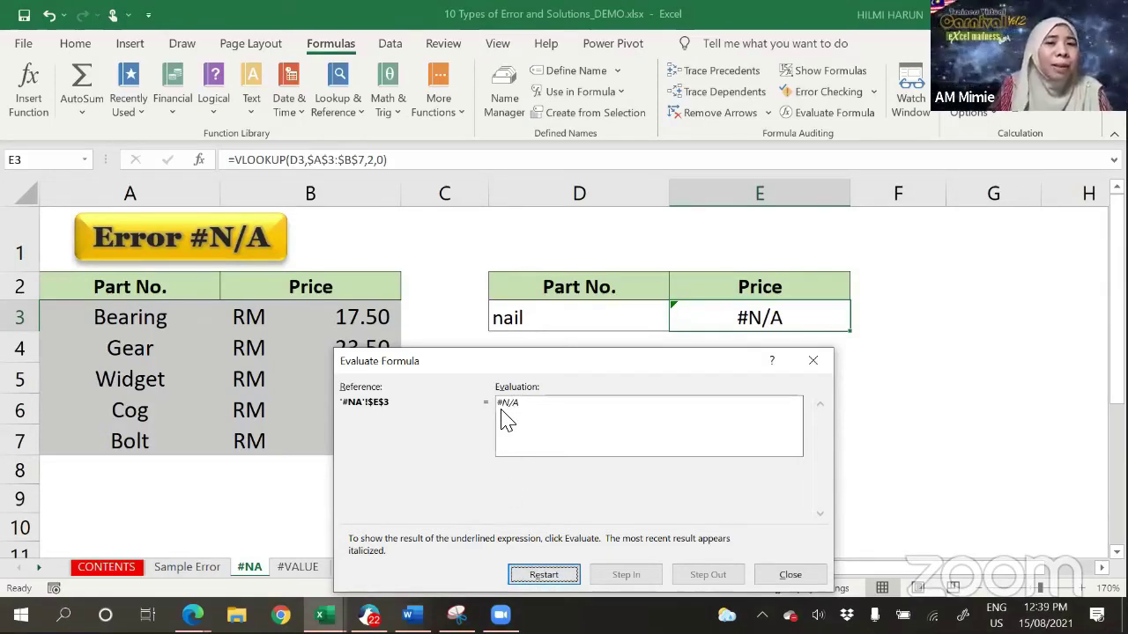
{"action": "left_click", "coordinate": [798, 581]}
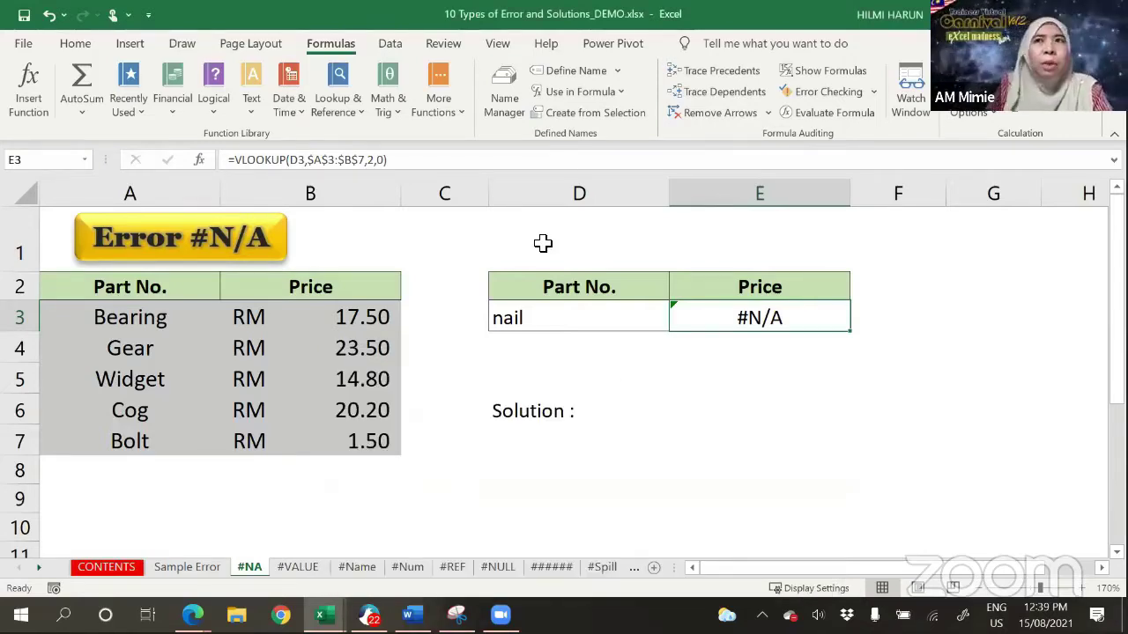
Step: Select D6, then put E3's VLOOKUP(D3,$A$3:$B$7,2,0) formula into edit mode
{"action": "left_click", "coordinate": [885, 263]}
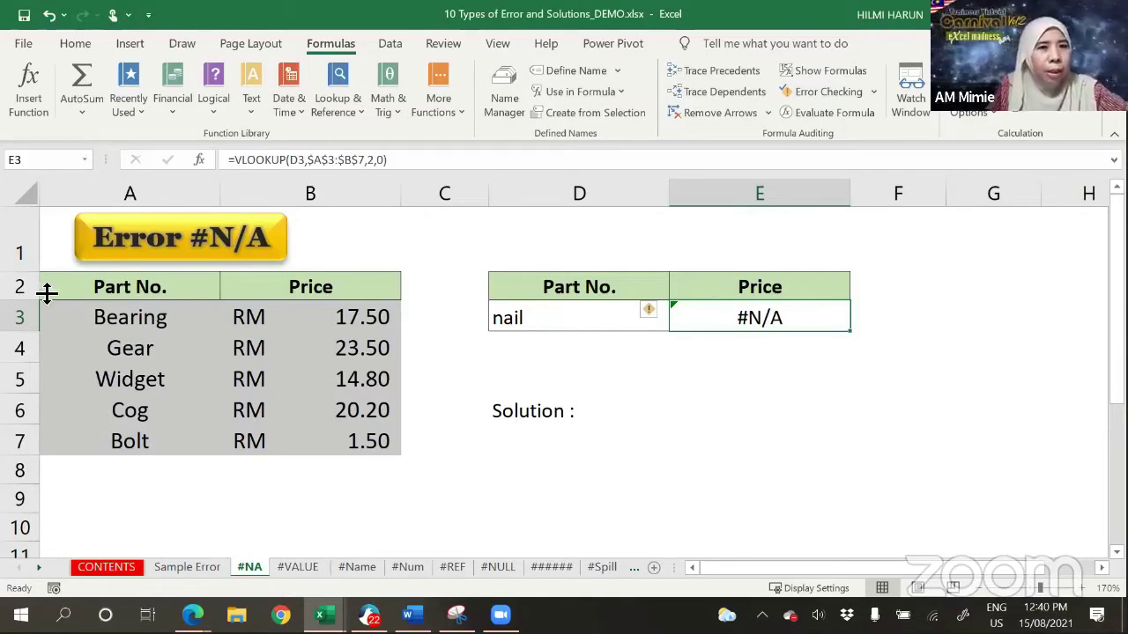
{"action": "left_click", "coordinate": [543, 423]}
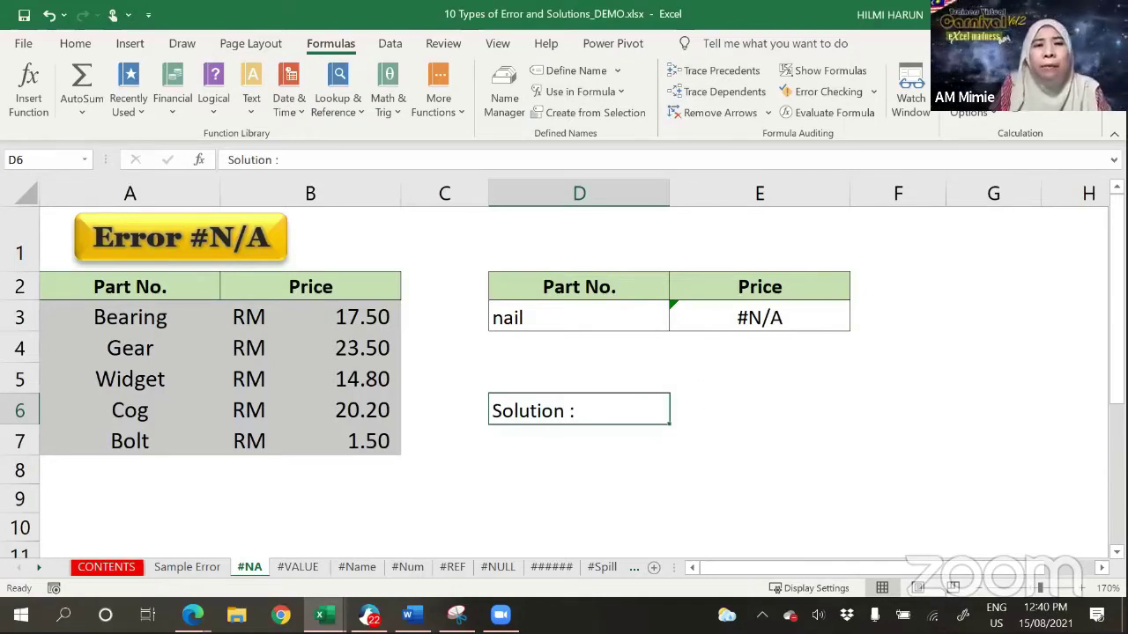
{"action": "left_click", "coordinate": [721, 316]}
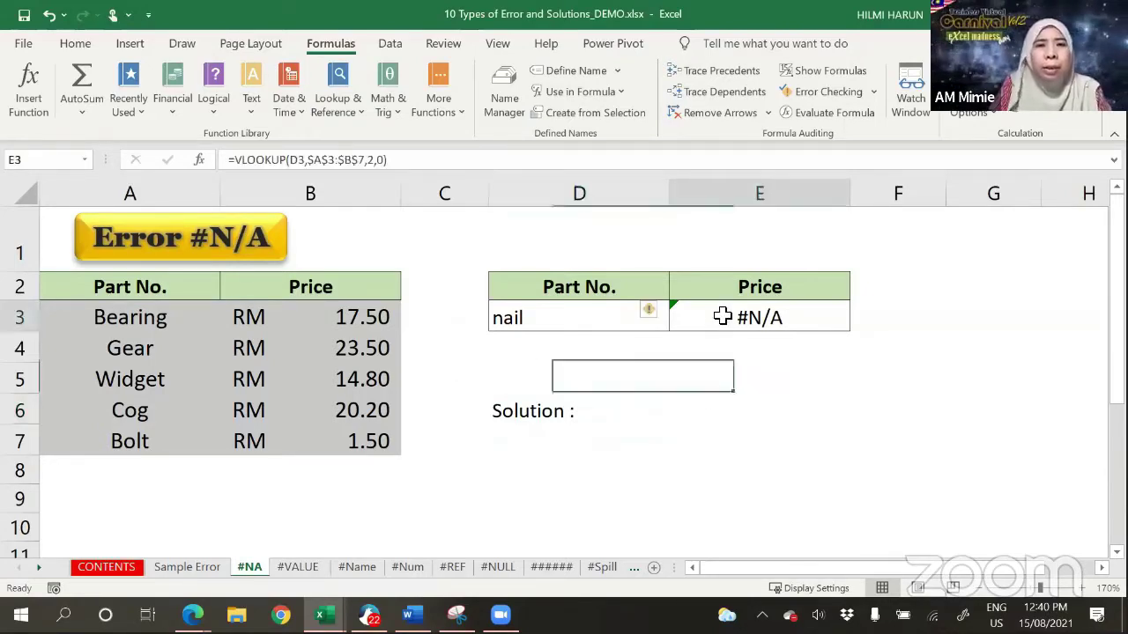
{"action": "left_click", "coordinate": [244, 160]}
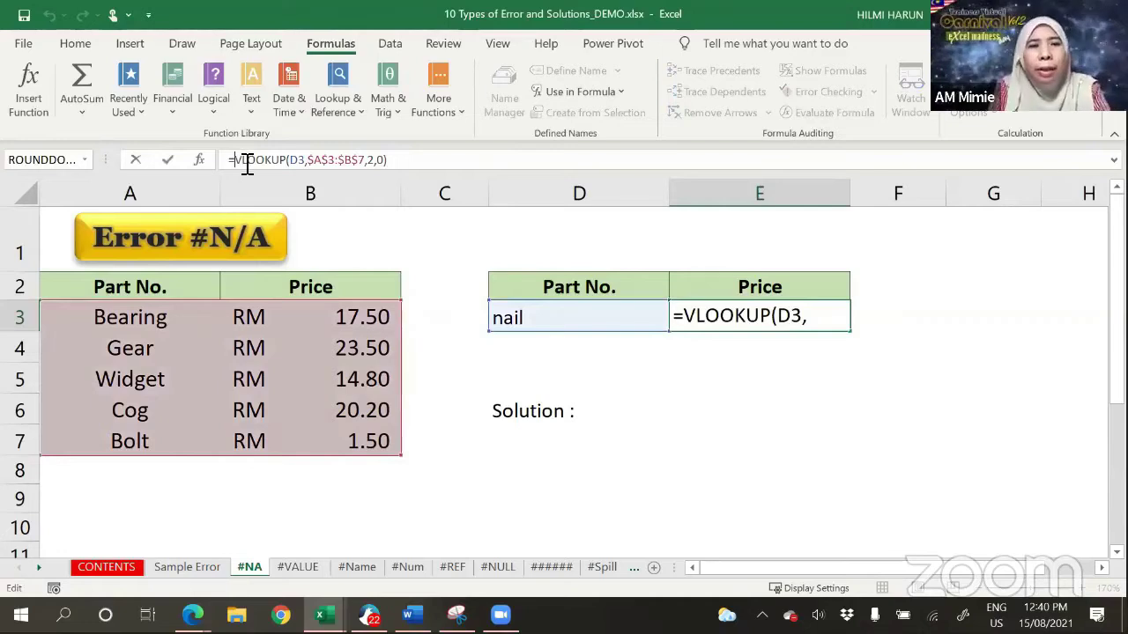
Step: Wrap E3's VLOOKUP in IFERROR with "Not Valid" as the fallback value
{"action": "type", "text": "if"}
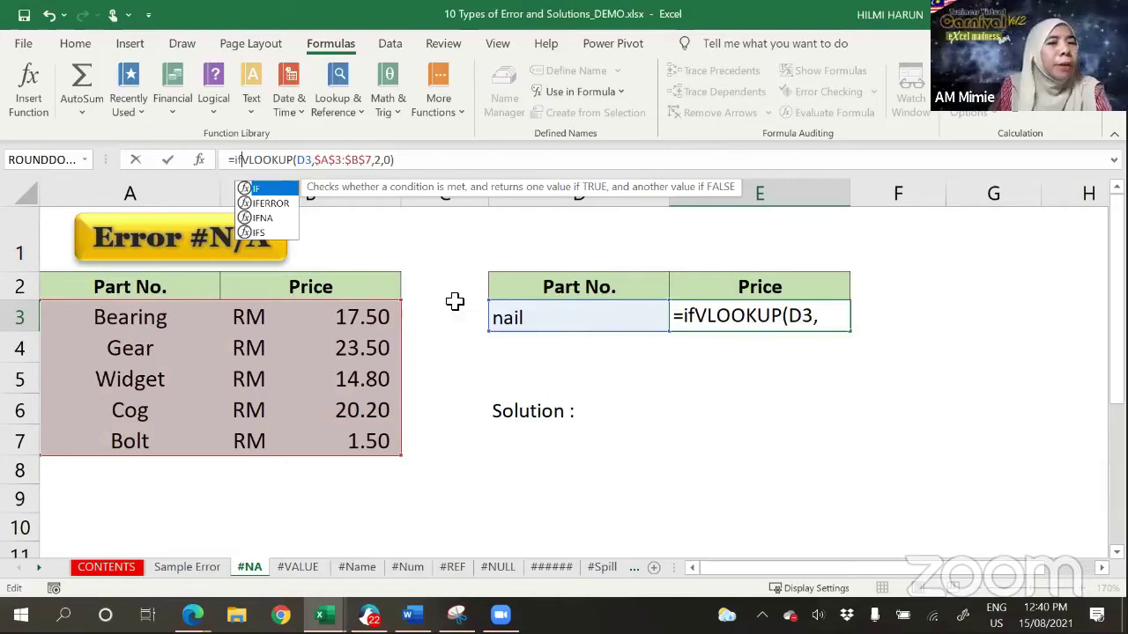
{"action": "double_click", "coordinate": [268, 203]}
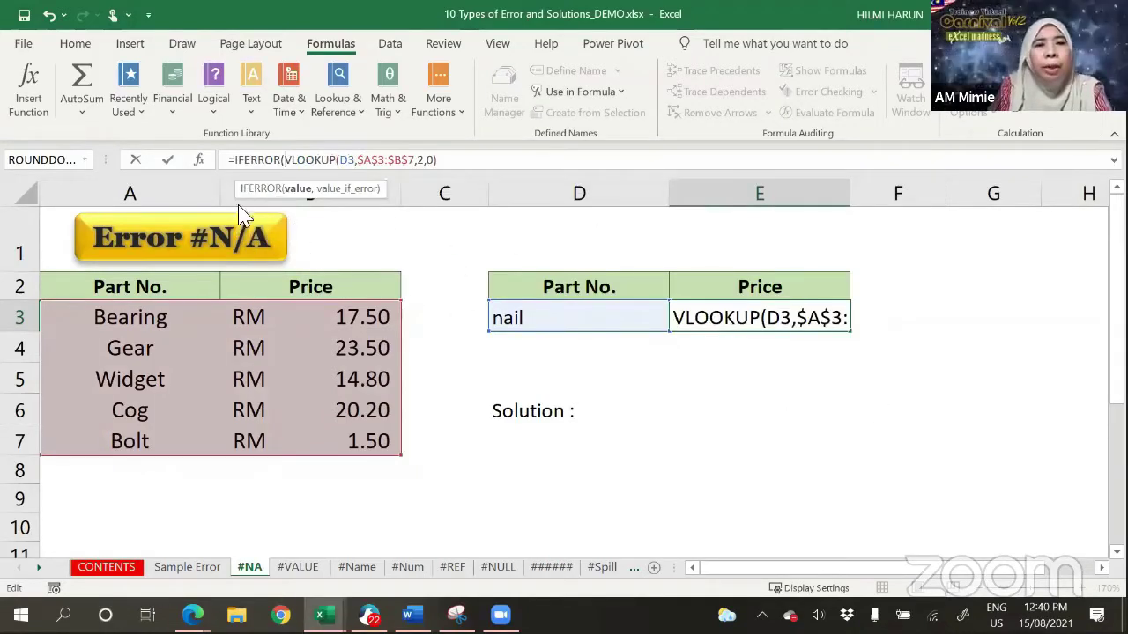
{"action": "left_click", "coordinate": [513, 165]}
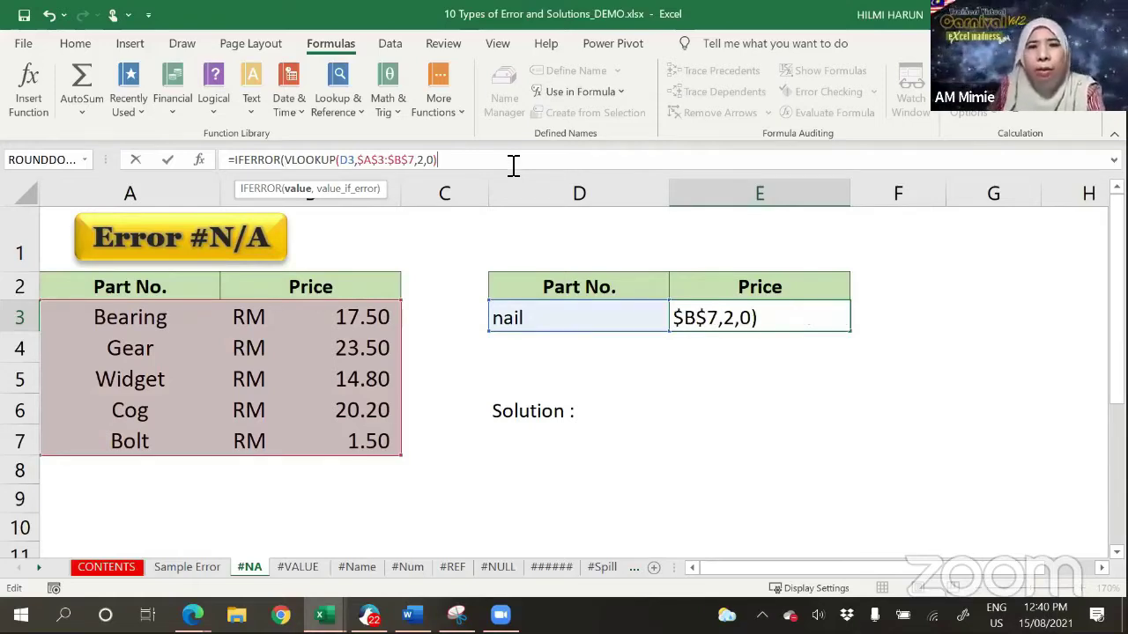
{"action": "type", "text": ","}
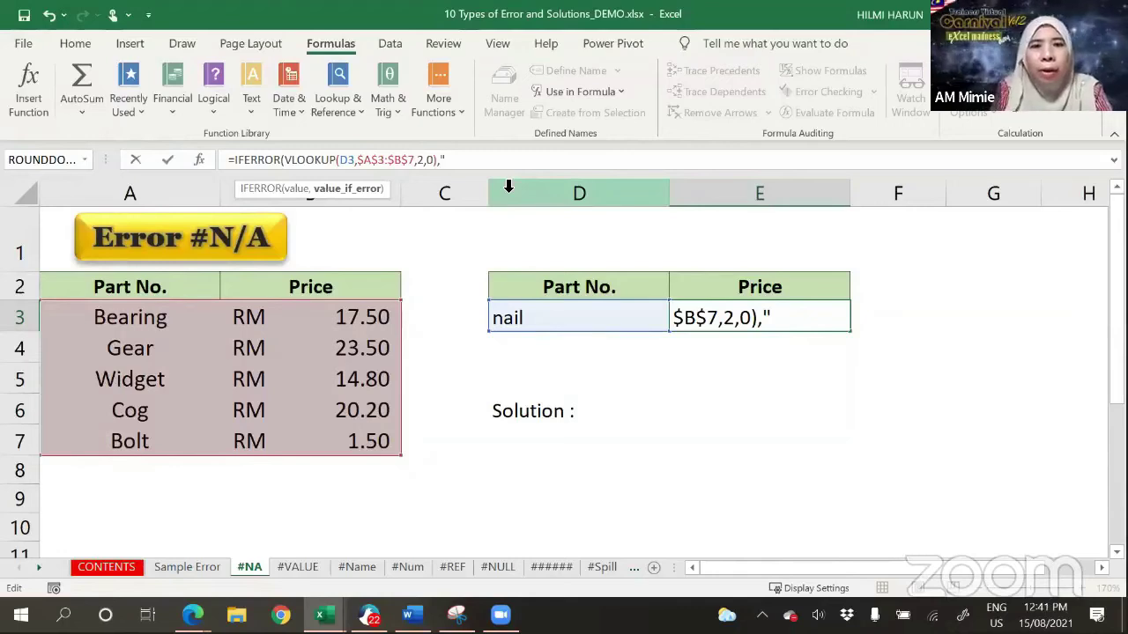
{"action": "type", "text": "\""}
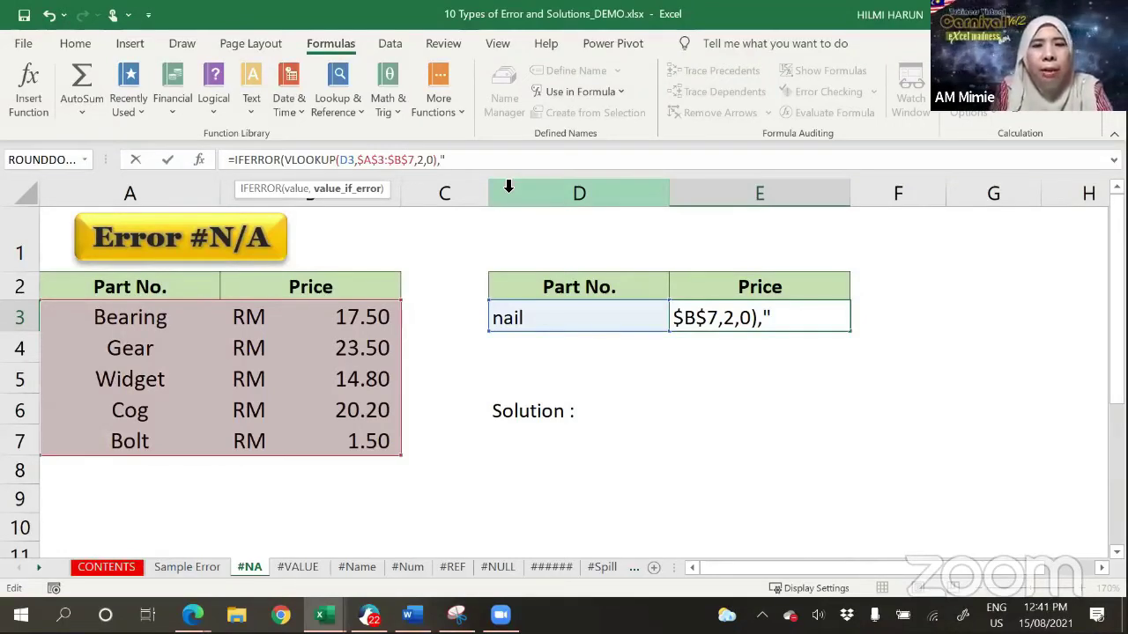
{"action": "type", "text": "NO"}
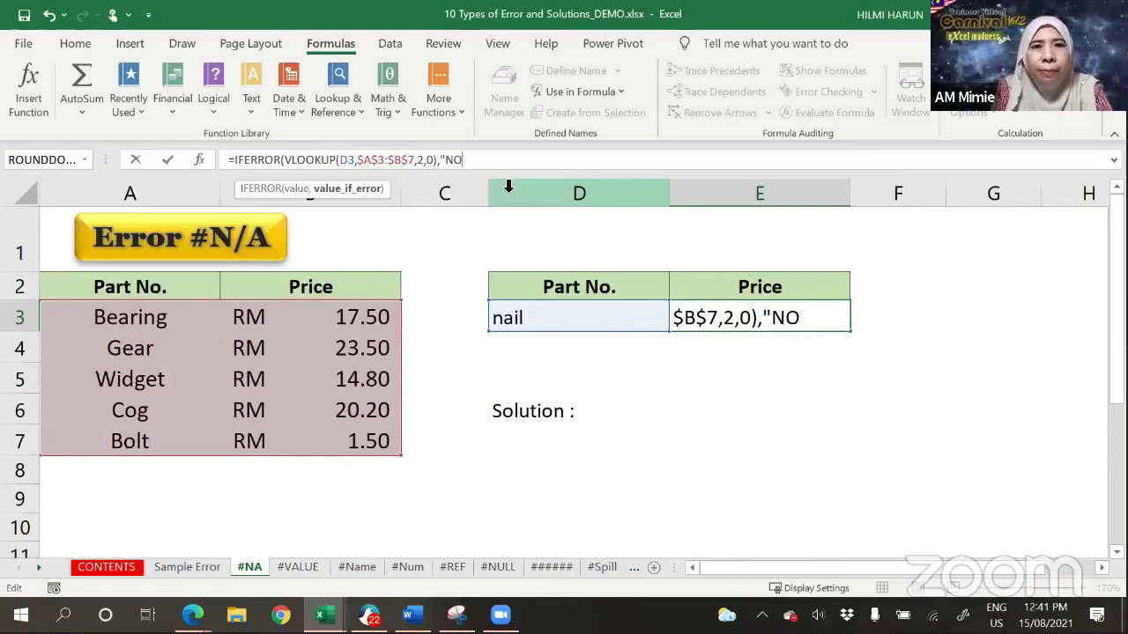
{"action": "key", "text": "BackSpace"}
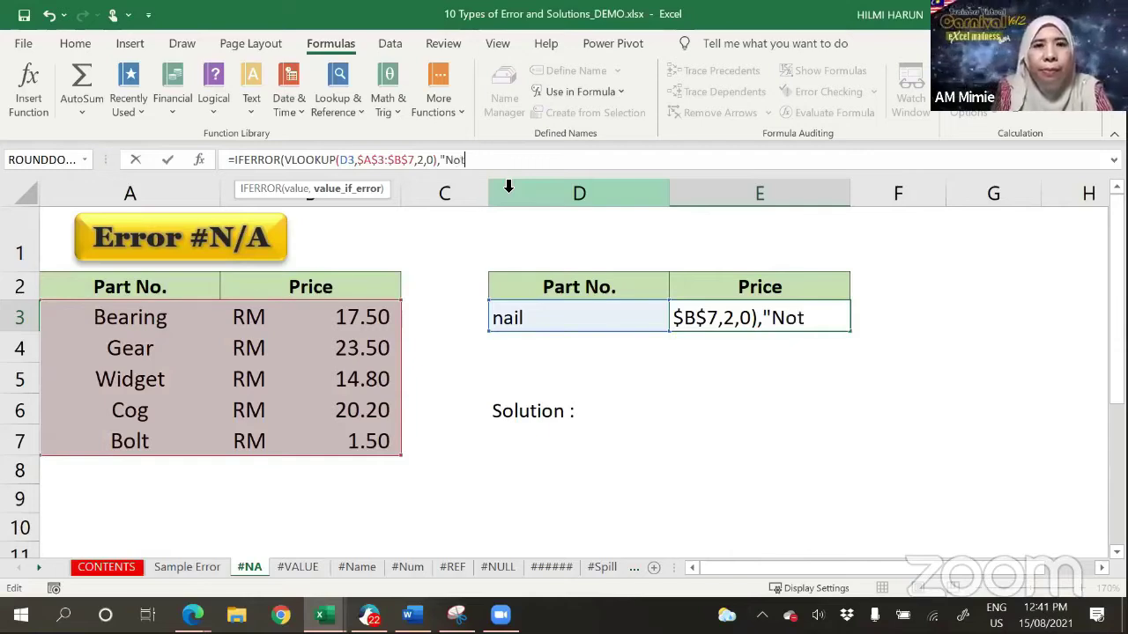
{"action": "type", "text": "ot Valid"}
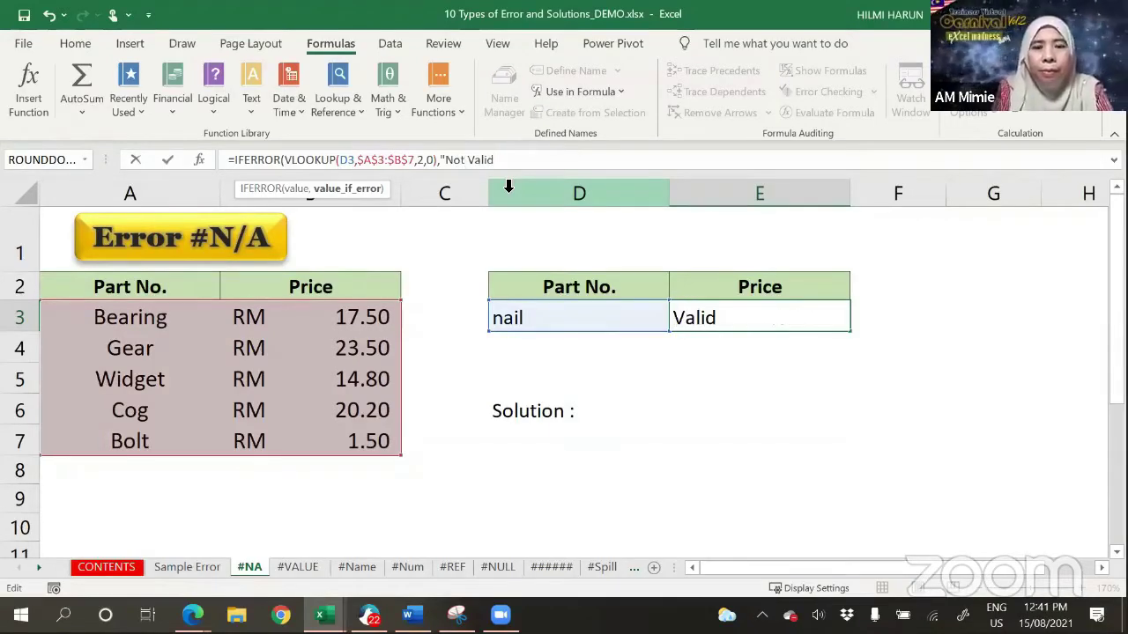
{"action": "type", "text": "\")"}
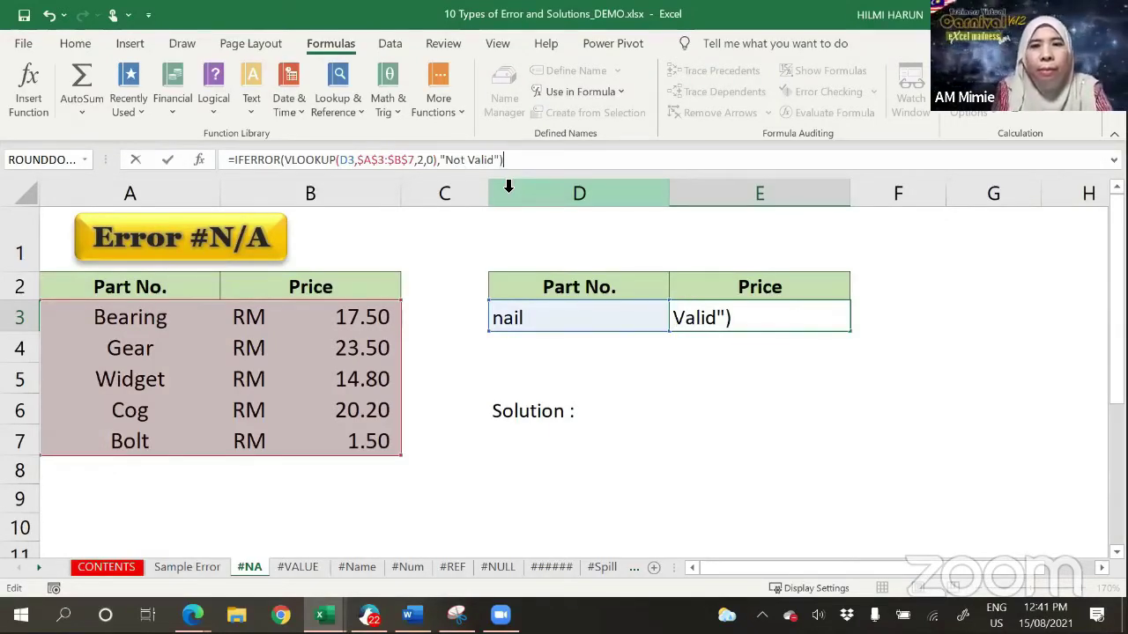
{"action": "key", "text": "Return"}
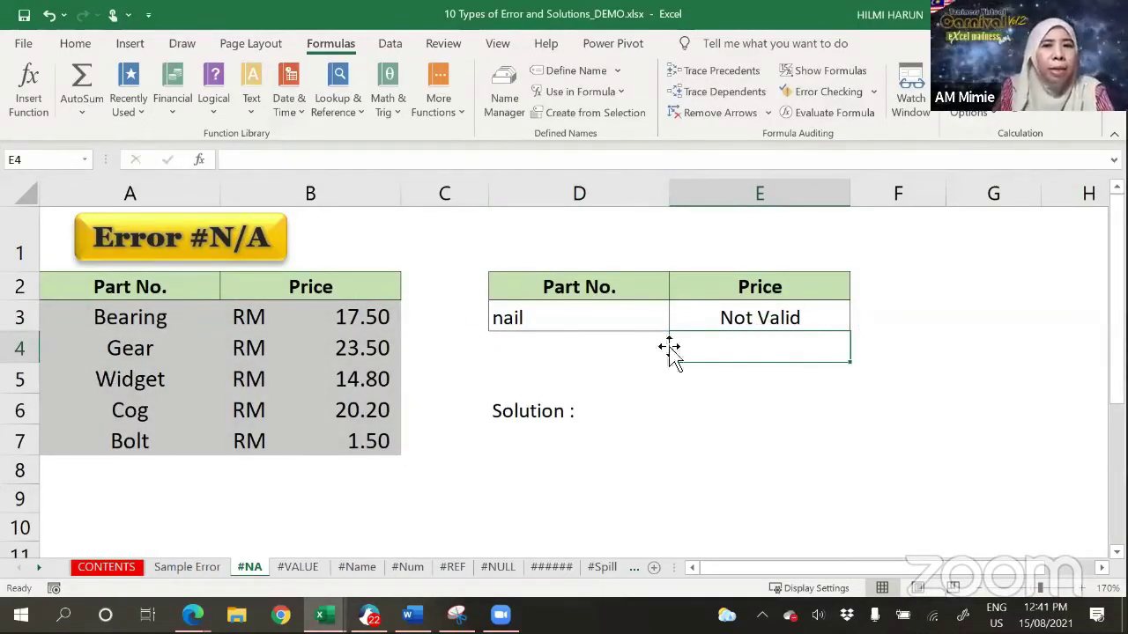
Step: Enter the unknown part skru in D3 to test the lookup
{"action": "left_click", "coordinate": [597, 313]}
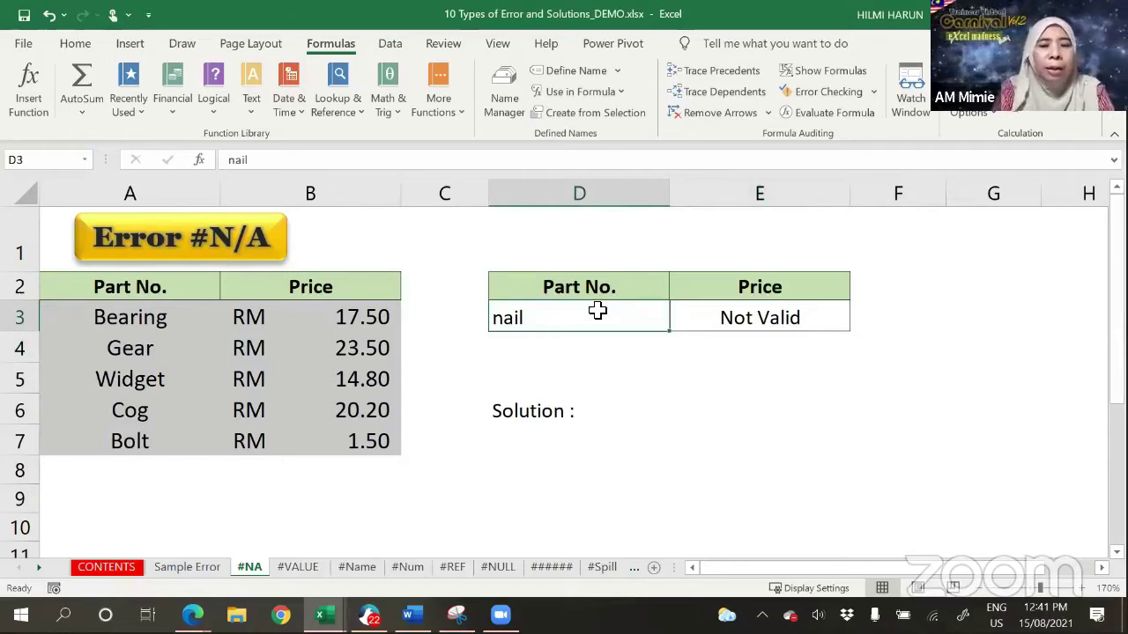
{"action": "type", "text": "skry"}
{"action": "key", "text": "BackSpace"}
{"action": "type", "text": "u"}
{"action": "key", "text": "Return"}
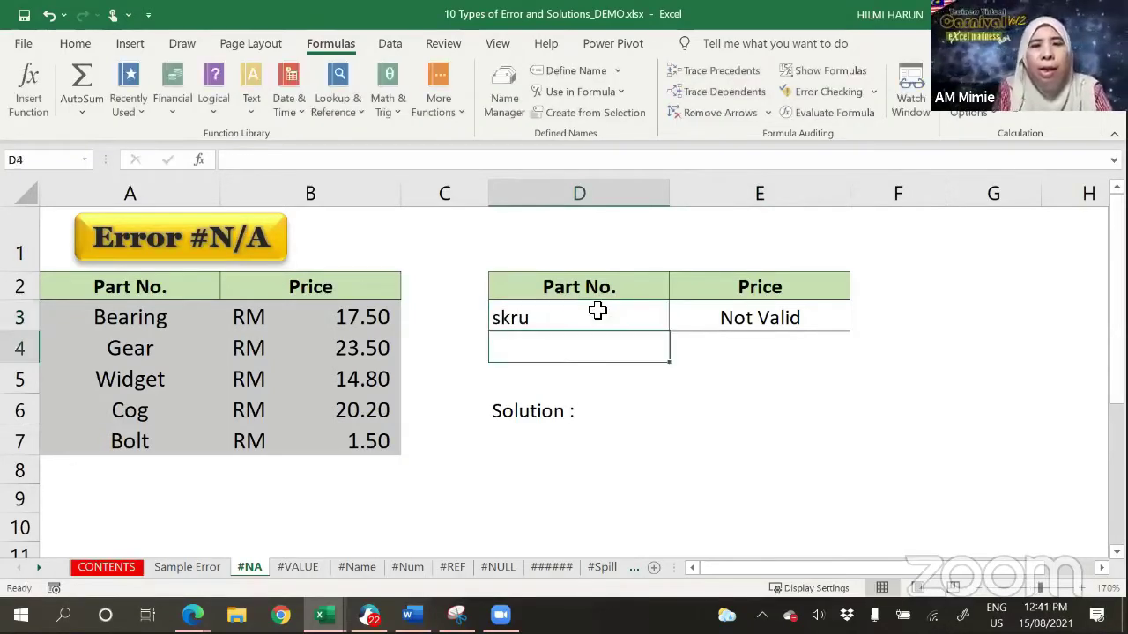
Step: Look up bolt in D3 to show its price 1.50, then open the #VALUE sheet
{"action": "left_click", "coordinate": [603, 319]}
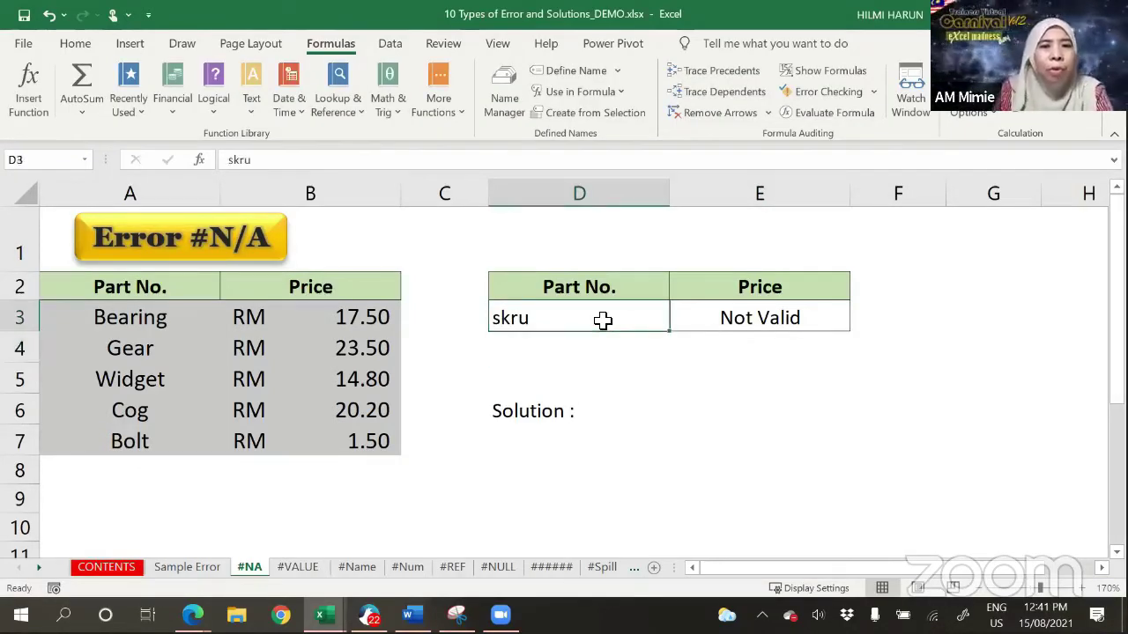
{"action": "type", "text": "bolt"}
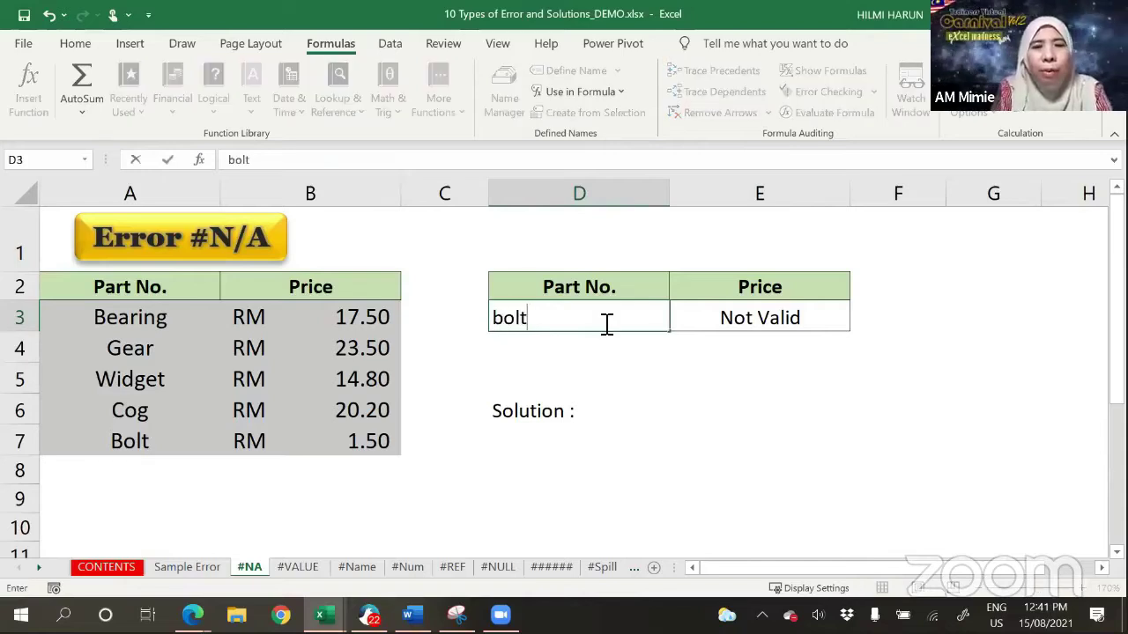
{"action": "key", "text": "Return"}
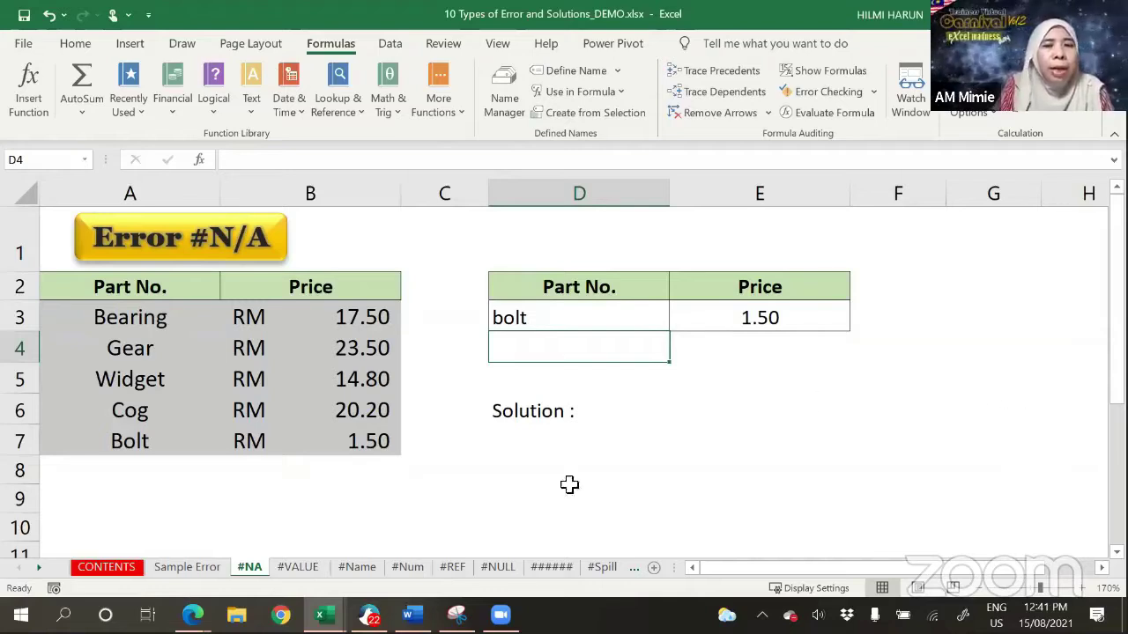
{"action": "left_click", "coordinate": [300, 571]}
Step: Select the Budget and Actual columns B and C on the Personal Budget sheet
{"action": "scroll", "coordinate": [1069, 364], "scroll_direction": "down", "scroll_amount": 1}
{"action": "scroll", "coordinate": [1070, 364], "scroll_direction": "down", "scroll_amount": 1}
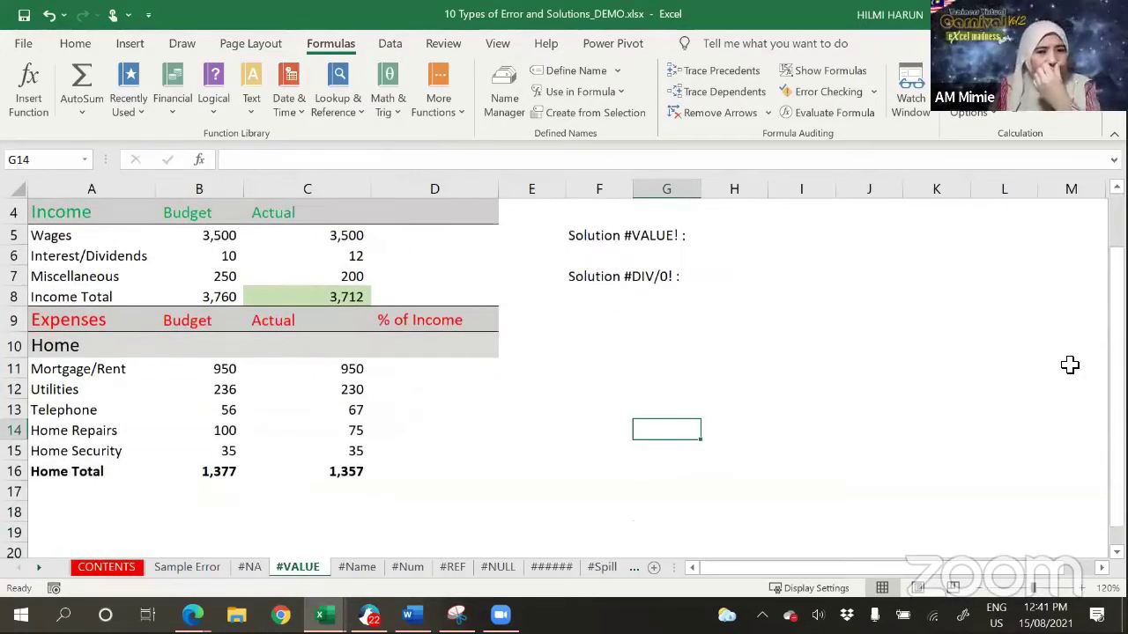
{"action": "scroll", "coordinate": [1069, 365], "scroll_direction": "up", "scroll_amount": 2}
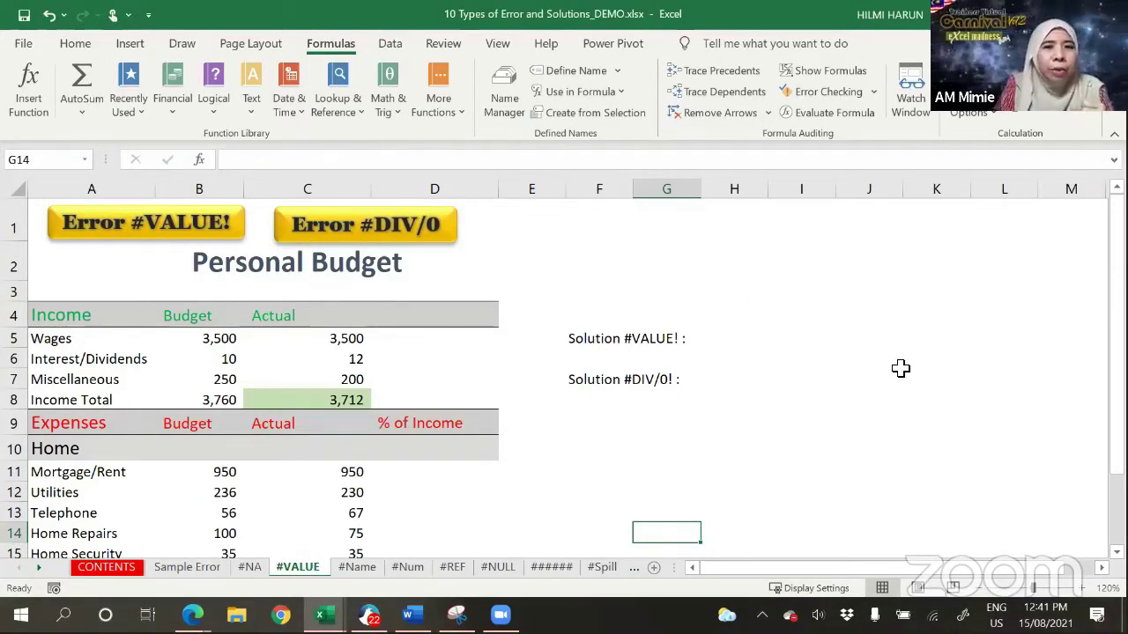
{"action": "left_click", "coordinate": [221, 196]}
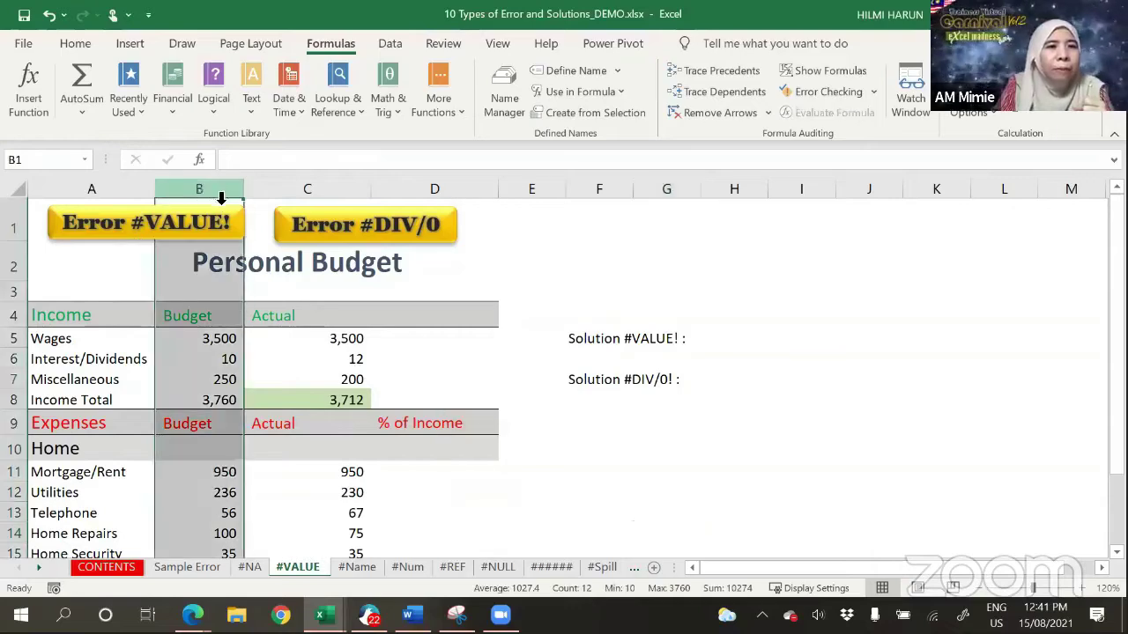
{"action": "left_click", "coordinate": [286, 190]}
{"action": "scroll", "coordinate": [737, 408], "scroll_direction": "down", "scroll_amount": 1}
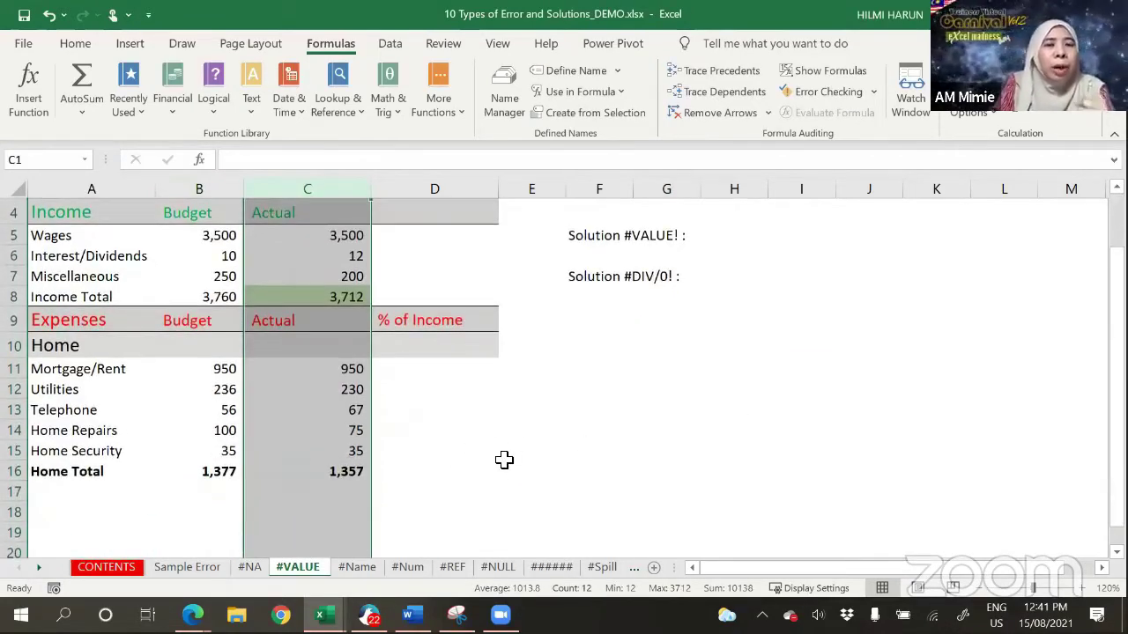
{"action": "scroll", "coordinate": [533, 451], "scroll_direction": "up", "scroll_amount": 1}
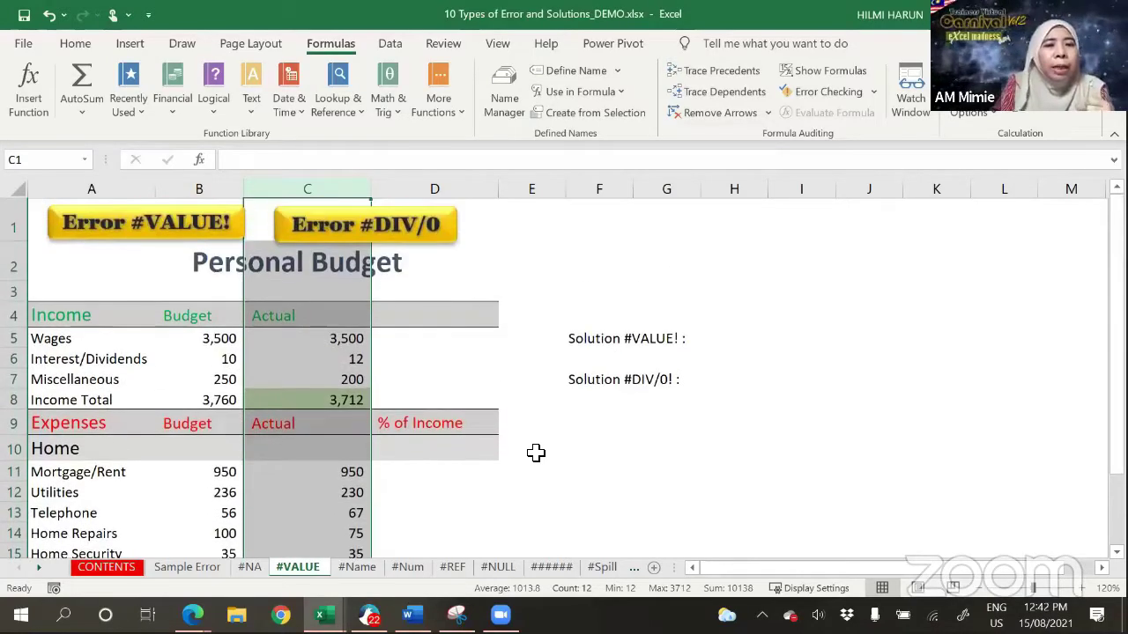
{"action": "scroll", "coordinate": [437, 370], "scroll_direction": "down", "scroll_amount": 1}
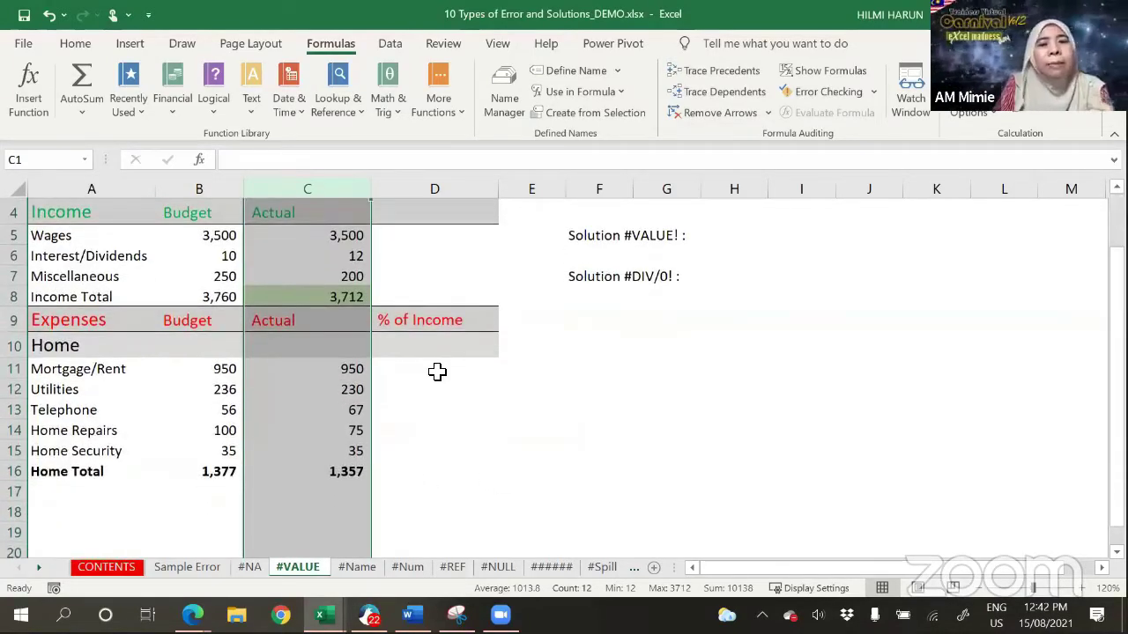
Step: Select % of Income cells D11:D16 and check the number formats of D11 and C11
{"action": "left_click", "coordinate": [437, 369]}
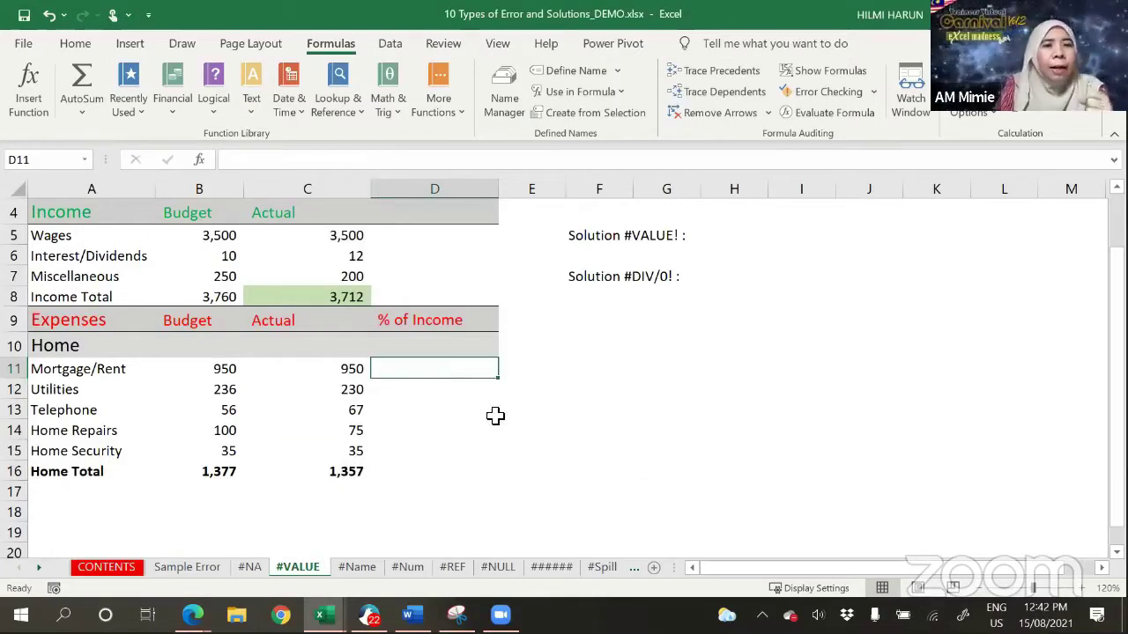
{"action": "left_click", "coordinate": [619, 473]}
{"action": "left_click_drag", "start_coordinate": [445, 370], "coordinate": [455, 471]}
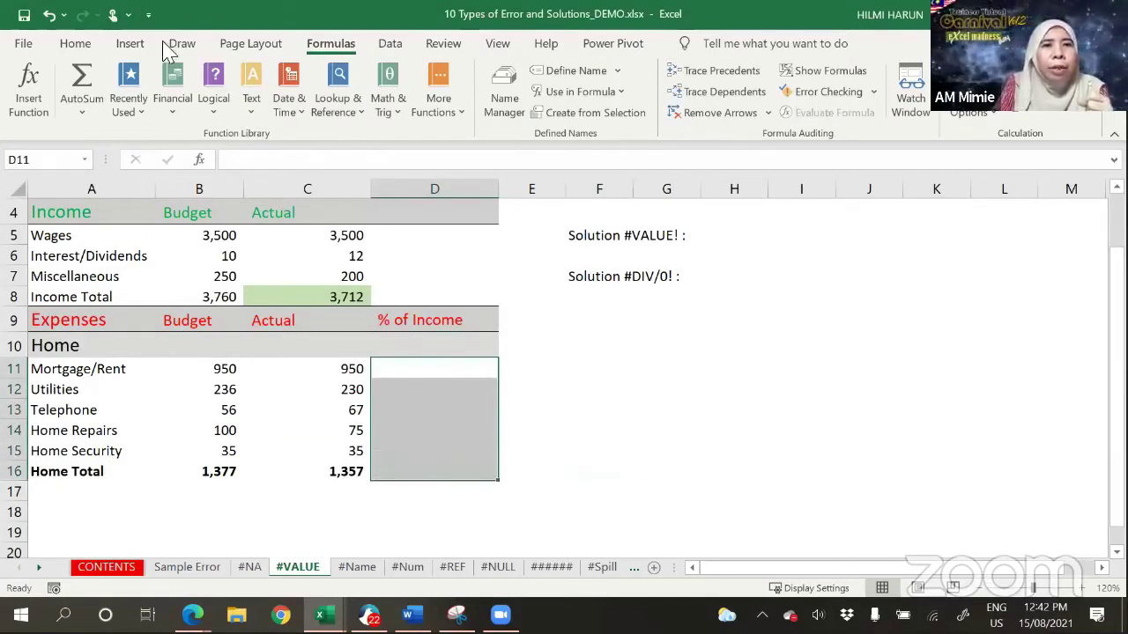
{"action": "left_click", "coordinate": [75, 44]}
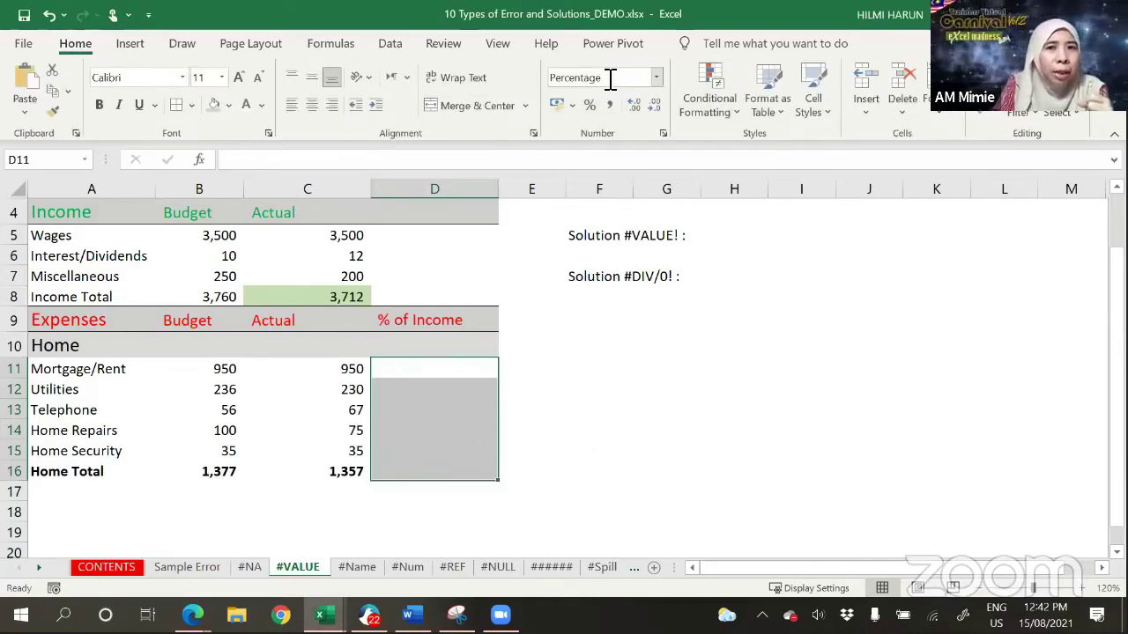
{"action": "left_click", "coordinate": [576, 461]}
{"action": "left_click", "coordinate": [467, 370]}
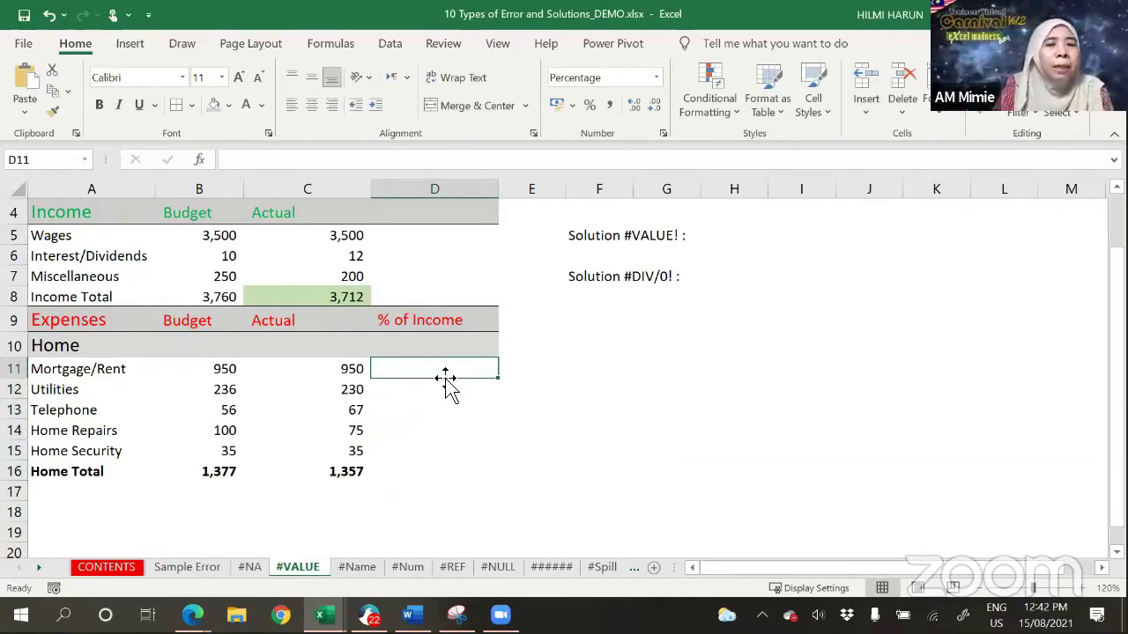
{"action": "left_click", "coordinate": [331, 374]}
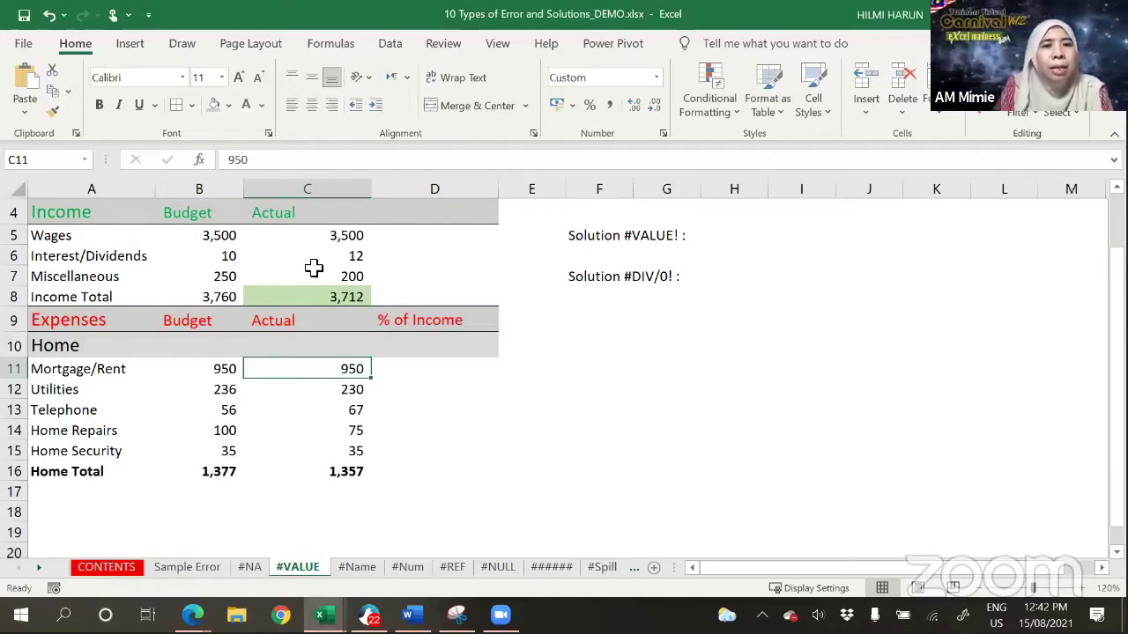
Step: Enter =C11/C8 in D11 so Mortgage/Rent shows 25.6% of Income Total
{"action": "left_click", "coordinate": [452, 372]}
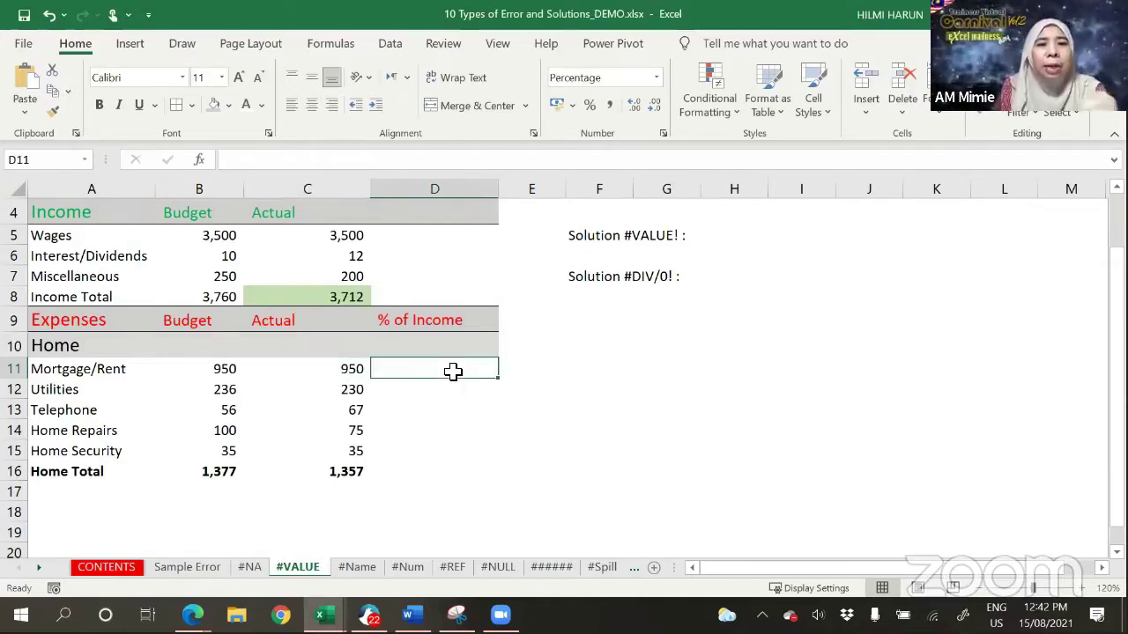
{"action": "type", "text": "="}
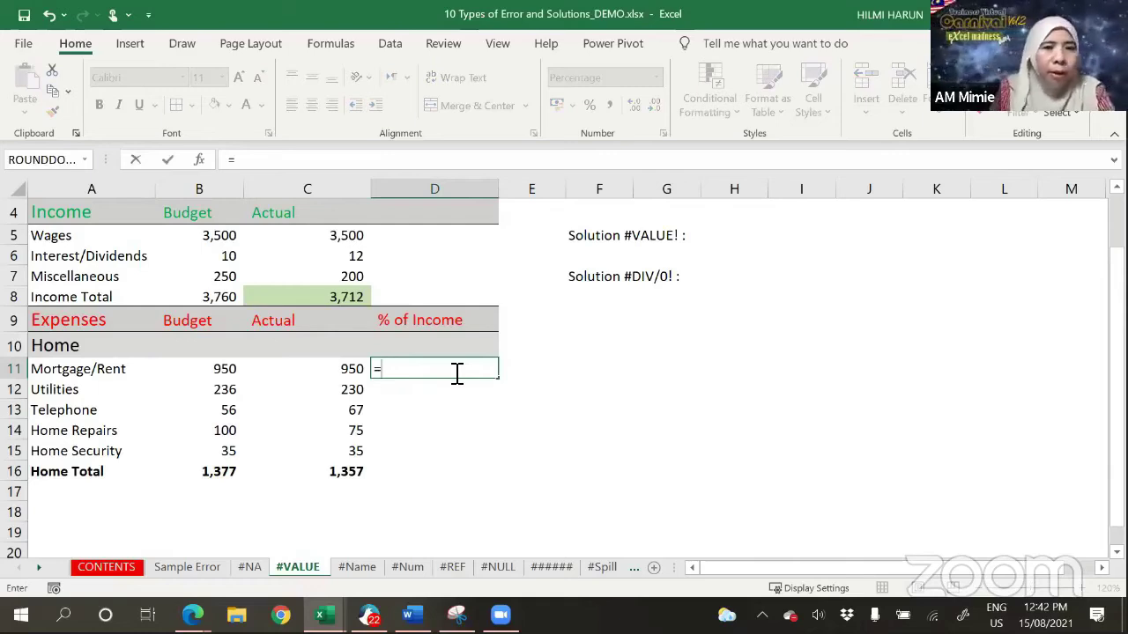
{"action": "left_click", "coordinate": [298, 376]}
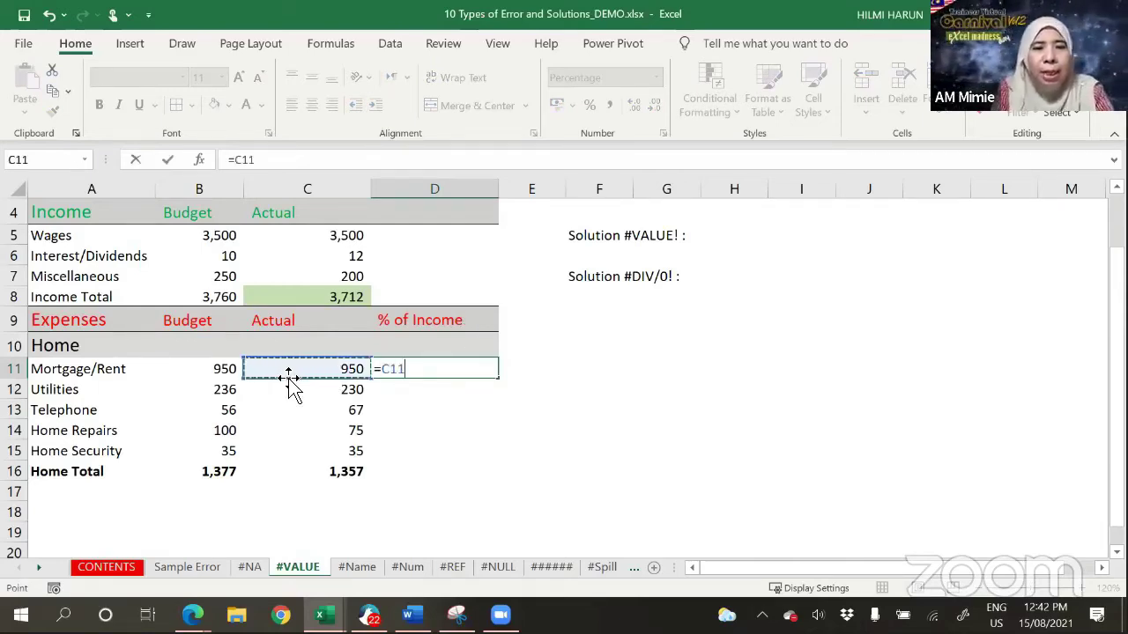
{"action": "type", "text": "/"}
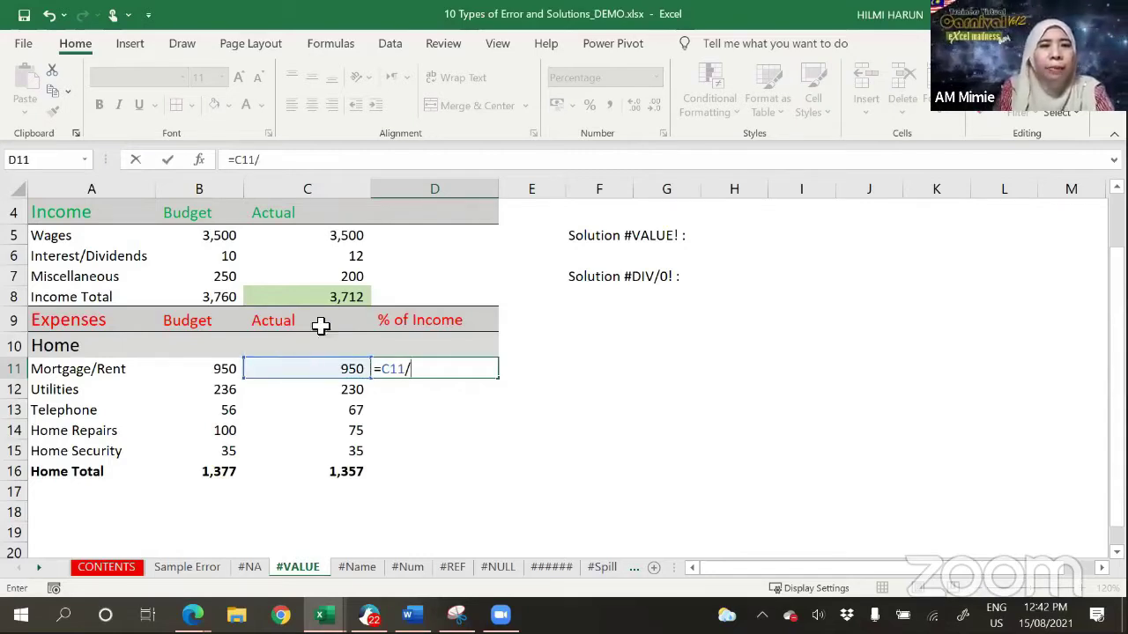
{"action": "left_click", "coordinate": [335, 300]}
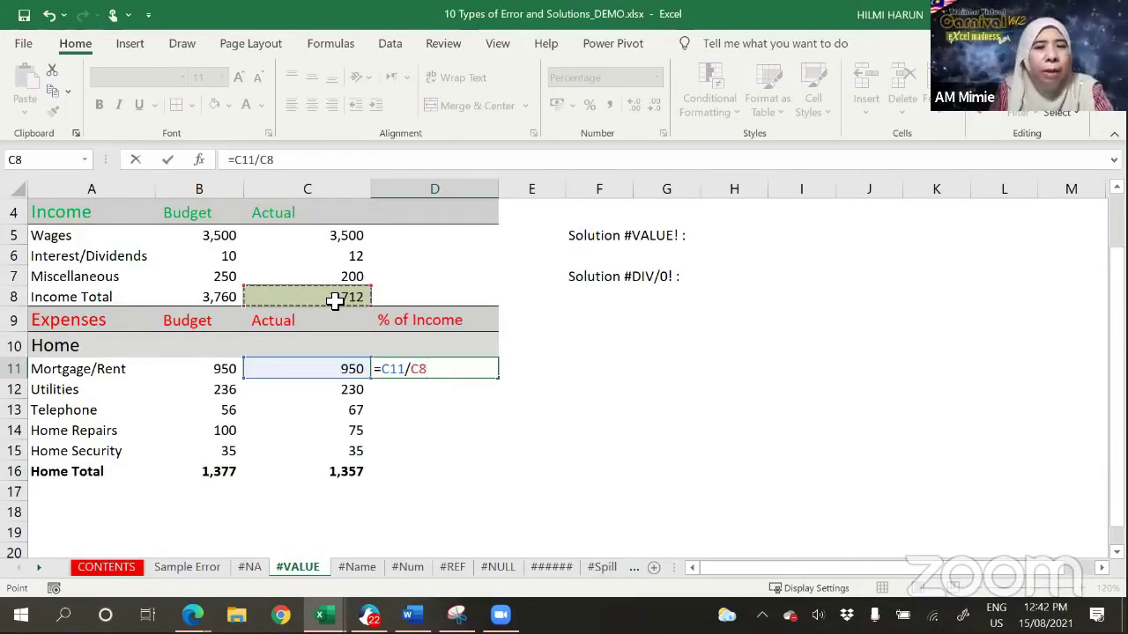
{"action": "key", "text": "Return"}
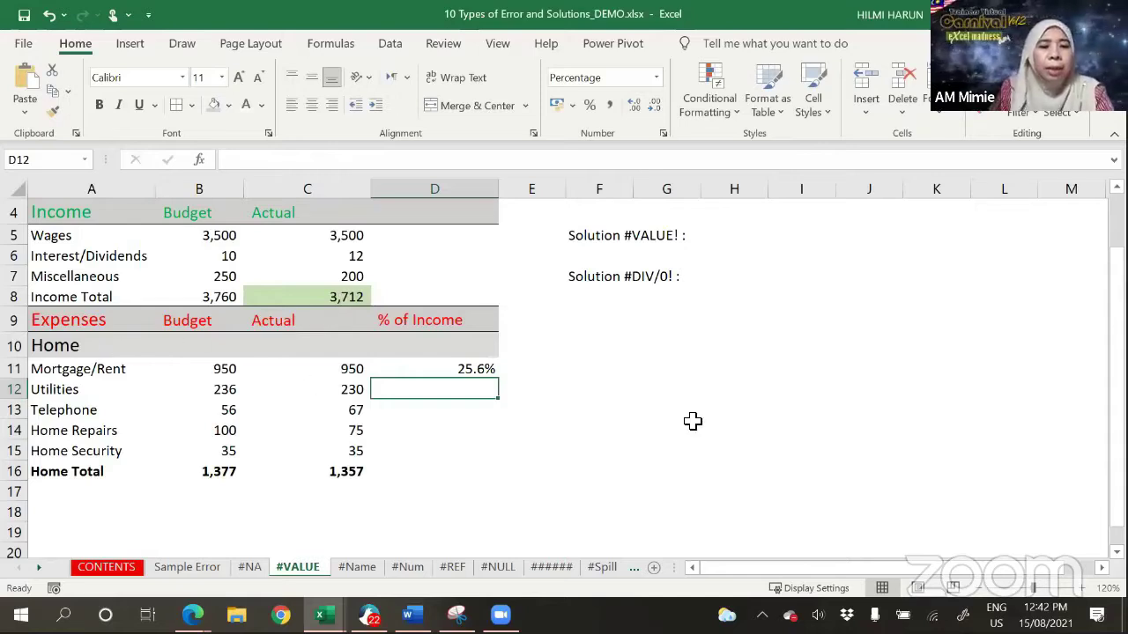
Step: Highlight the 25.6% result, then reselect D11 to display its formula
{"action": "left_click_drag", "start_coordinate": [423, 359], "coordinate": [522, 383]}
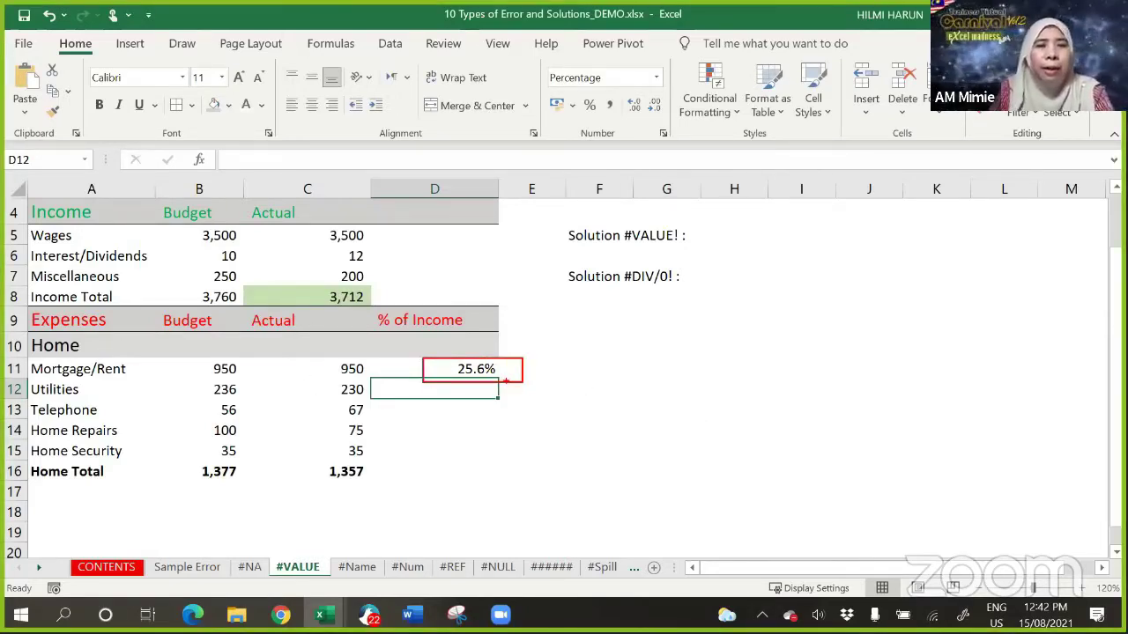
{"action": "left_click", "coordinate": [738, 411]}
{"action": "scroll", "coordinate": [599, 352], "scroll_direction": "down", "scroll_amount": 1}
{"action": "left_click", "coordinate": [487, 304]}
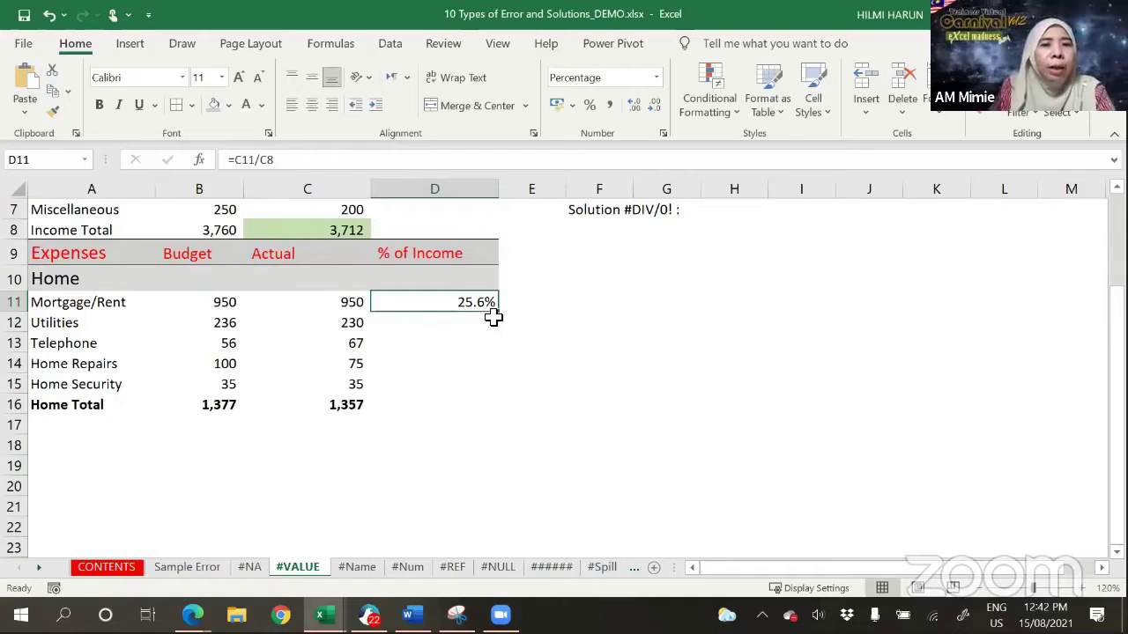
Step: Fill the D11 formula down to D15 and zoom in on the results
{"action": "left_click_drag", "start_coordinate": [498, 310], "coordinate": [499, 386]}
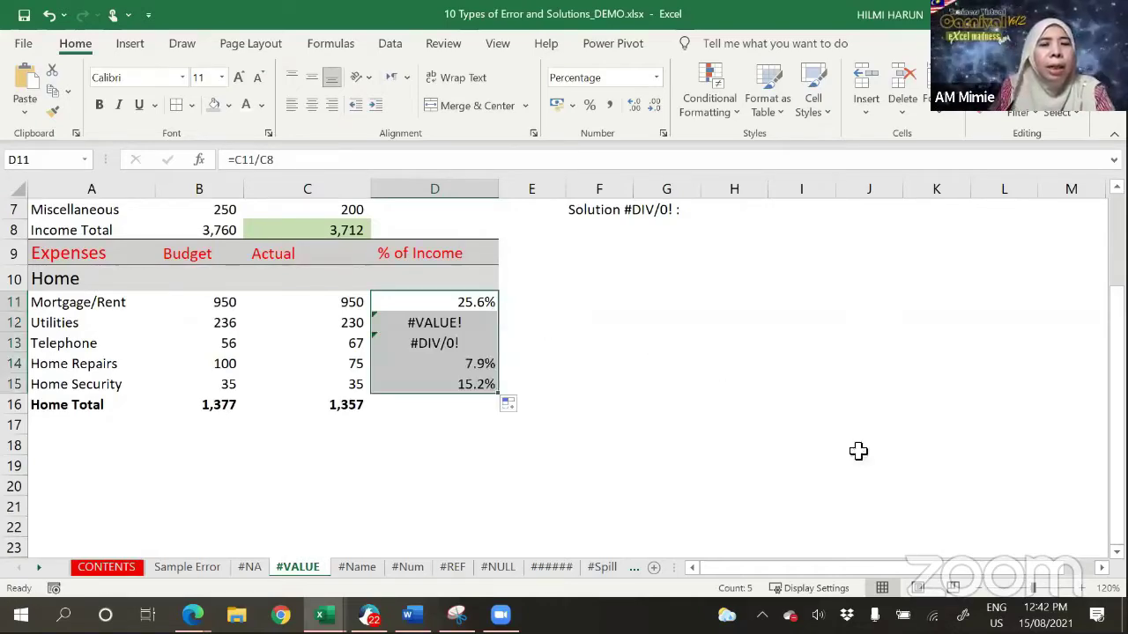
{"action": "left_click", "coordinate": [1082, 588]}
{"action": "left_click", "coordinate": [1082, 588]}
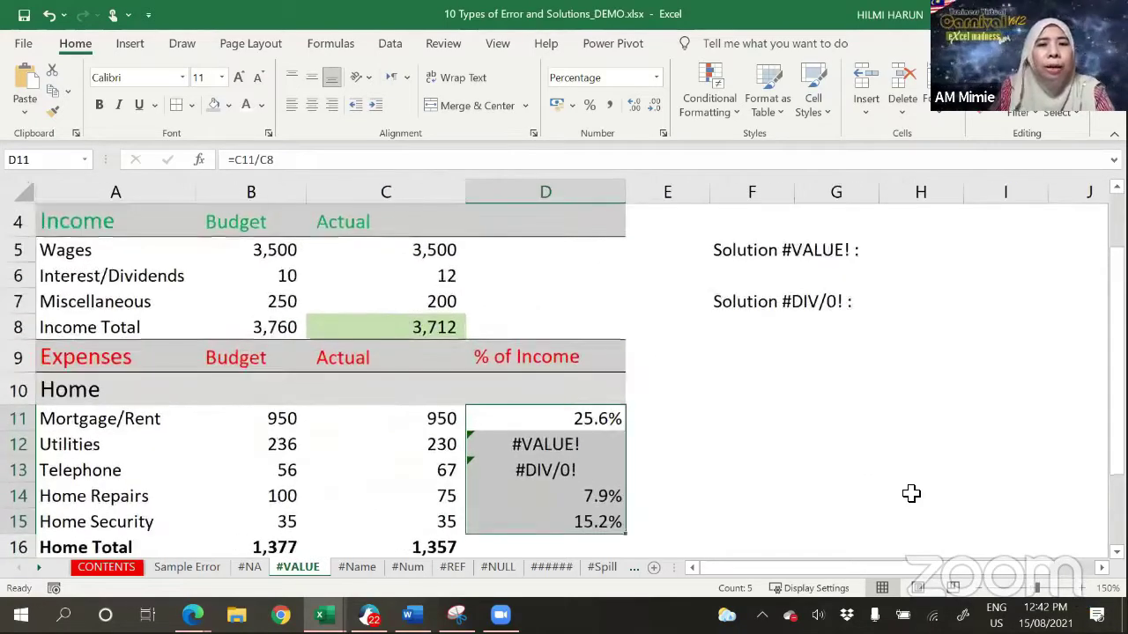
{"action": "scroll", "coordinate": [911, 493], "scroll_direction": "down", "scroll_amount": 1}
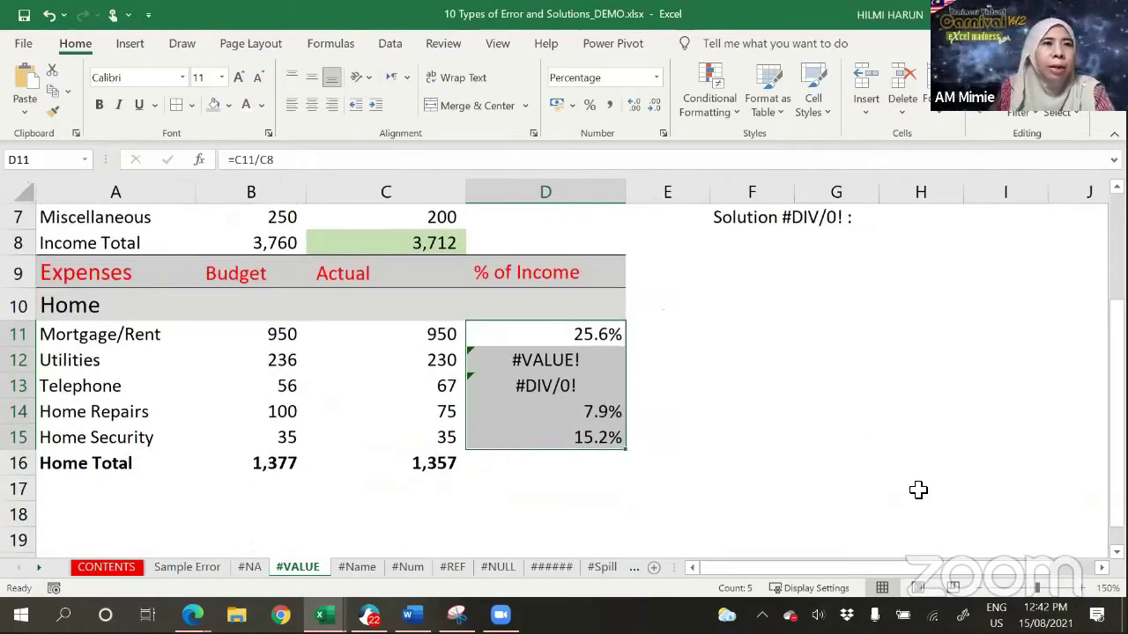
Step: Inspect the formulas behind D12's #VALUE! and D13's #DIV/0! errors
{"action": "left_click", "coordinate": [573, 361]}
{"action": "left_click", "coordinate": [559, 386]}
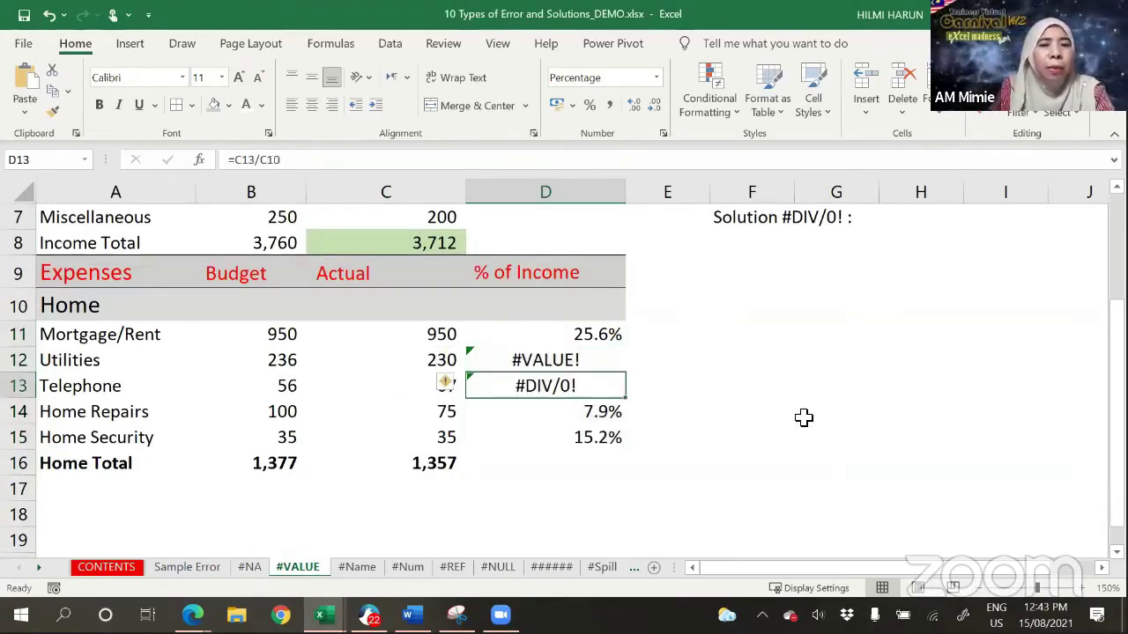
{"action": "left_click", "coordinate": [587, 361]}
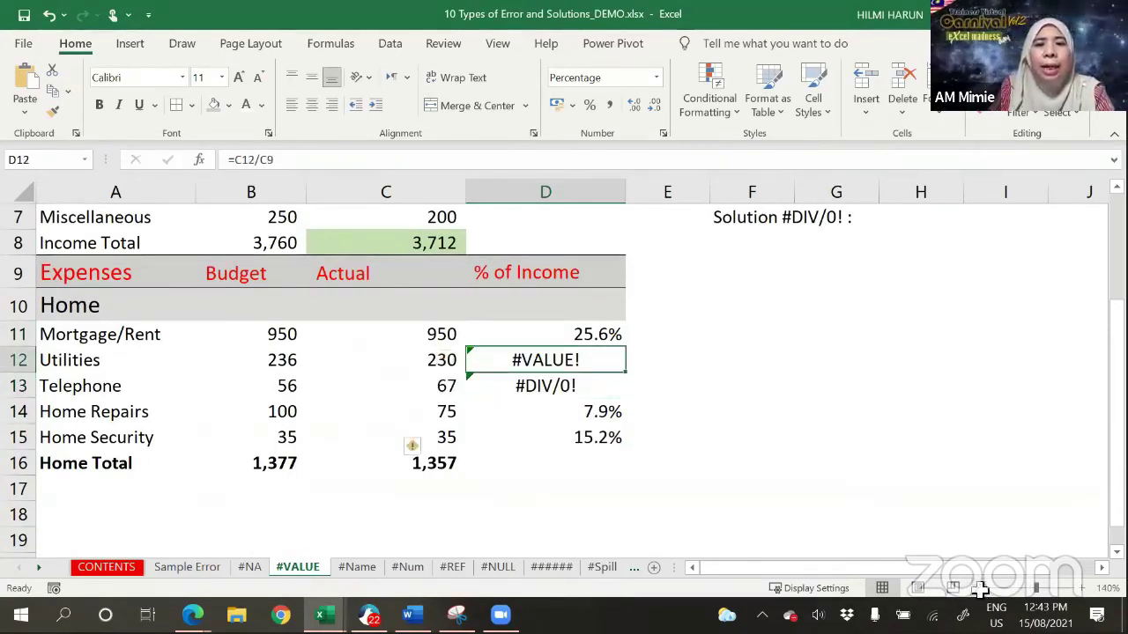
{"action": "left_click", "coordinate": [990, 588]}
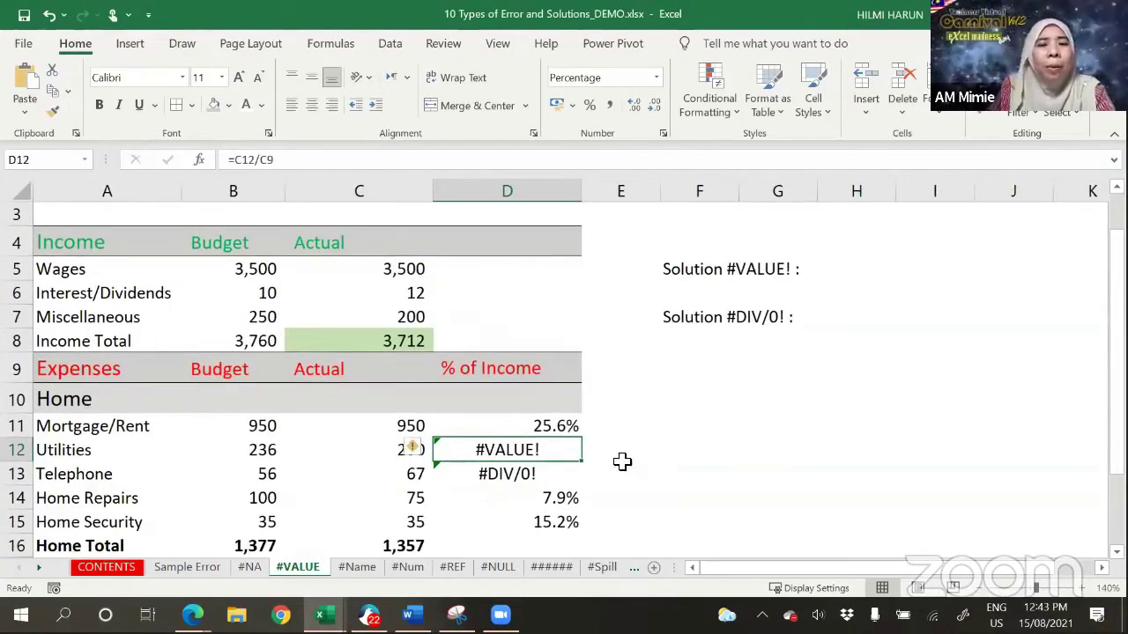
{"action": "mouse_move", "coordinate": [426, 460]}
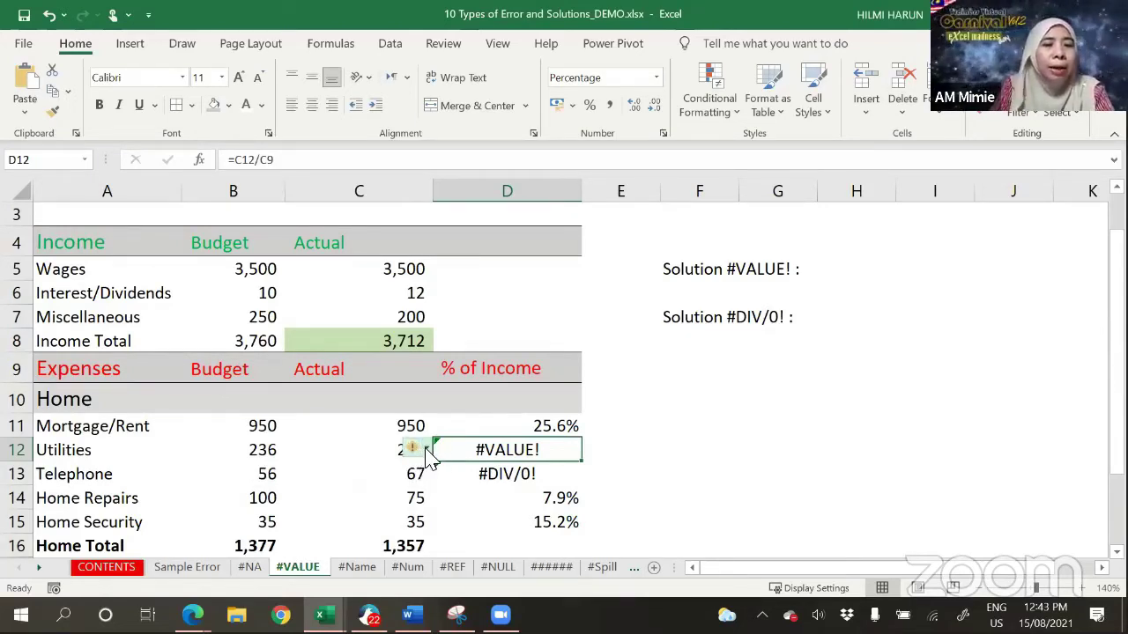
{"action": "scroll", "coordinate": [685, 451], "scroll_direction": "down", "scroll_amount": 1}
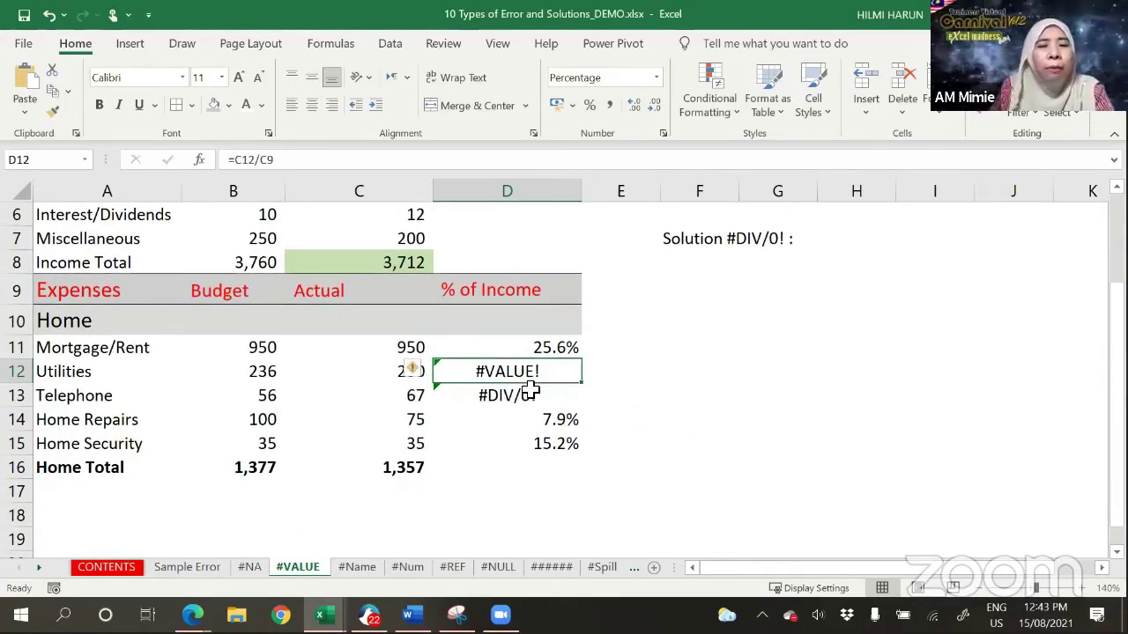
{"action": "left_click", "coordinate": [328, 43]}
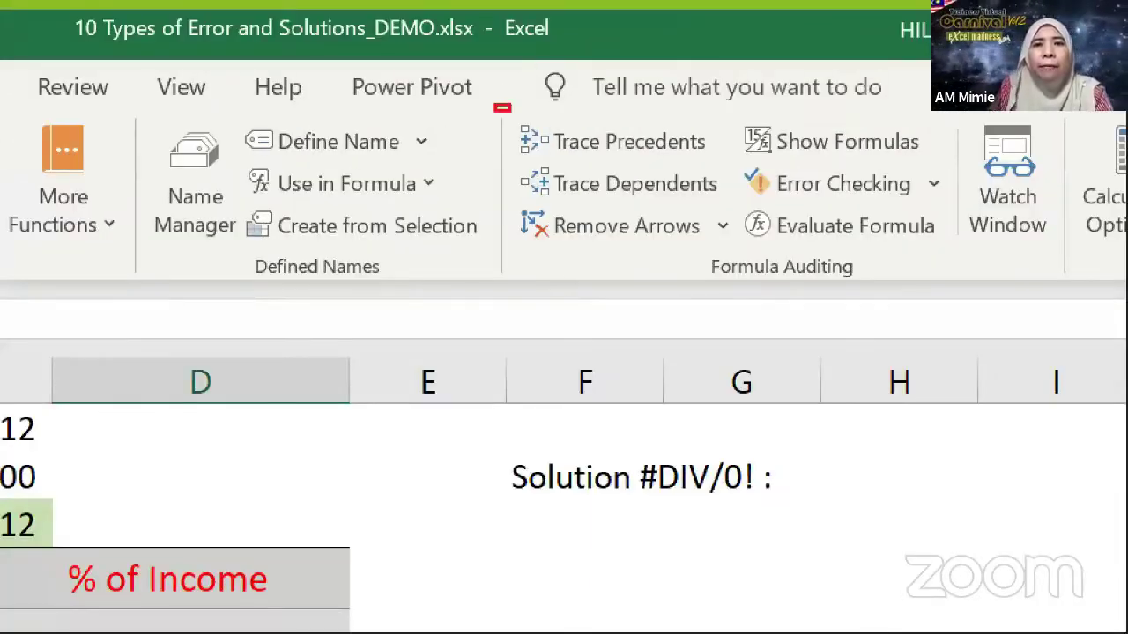
{"action": "left_click_drag", "start_coordinate": [511, 111], "coordinate": [726, 162]}
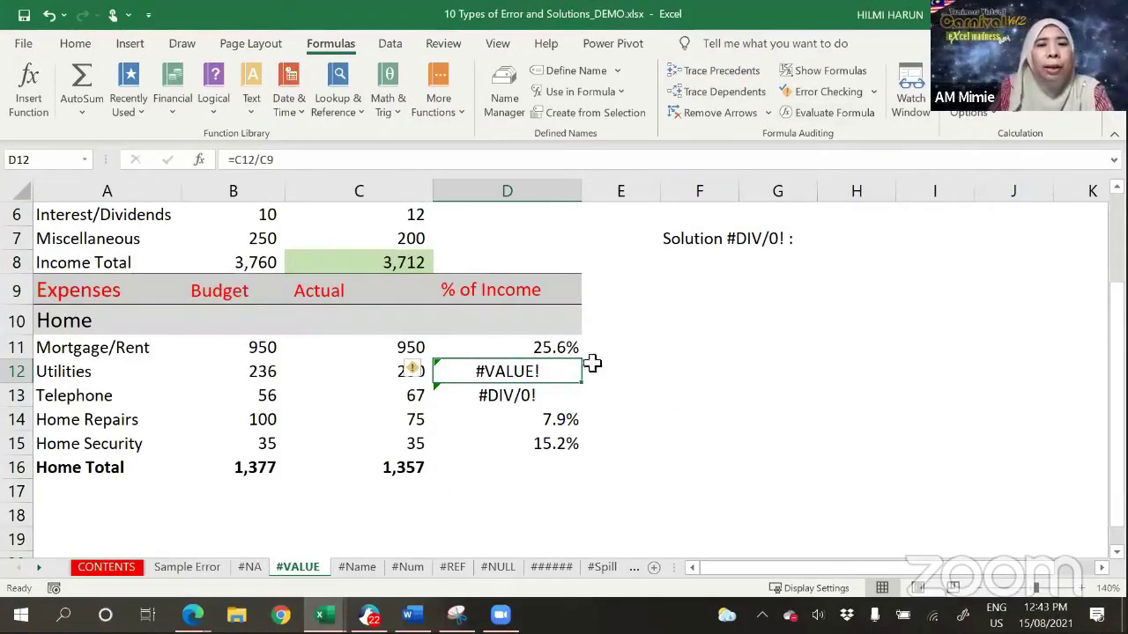
{"action": "left_click", "coordinate": [728, 79]}
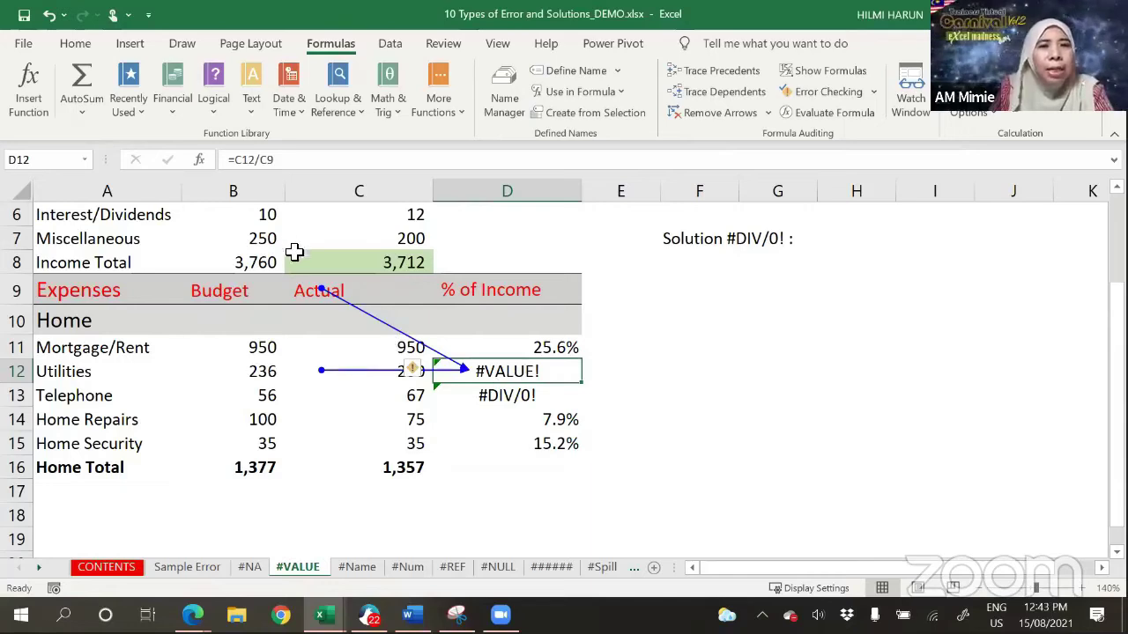
{"action": "mouse_move", "coordinate": [288, 279]}
{"action": "left_mouse_down"}
{"action": "mouse_move", "coordinate": [360, 286]}
{"action": "mouse_move", "coordinate": [379, 314]}
{"action": "left_mouse_up"}
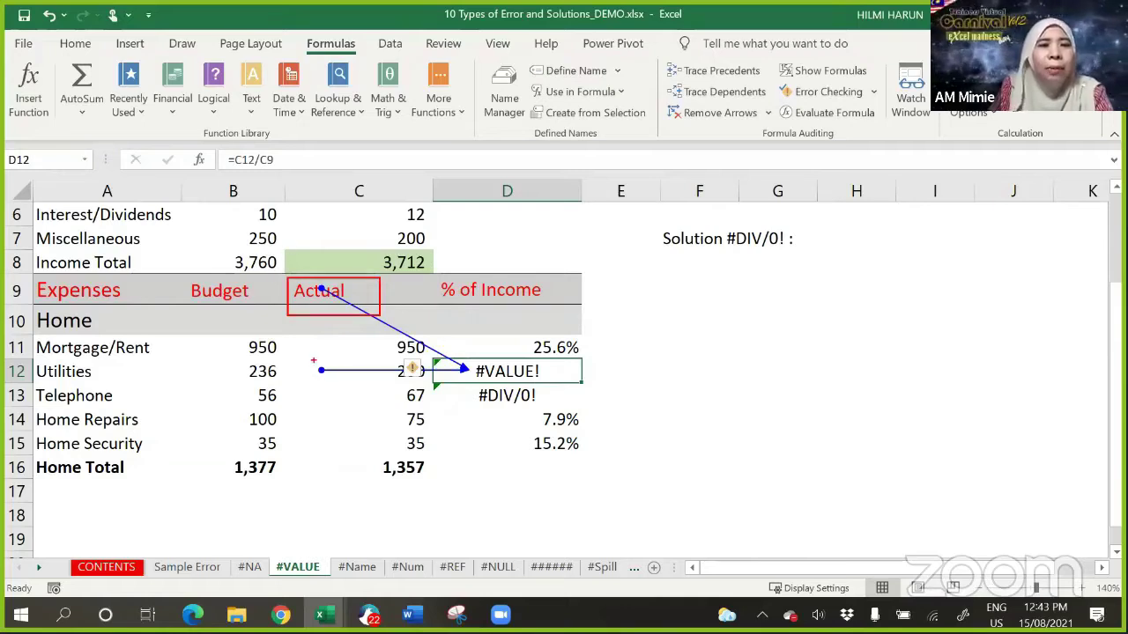
{"action": "left_click_drag", "start_coordinate": [291, 358], "coordinate": [376, 384]}
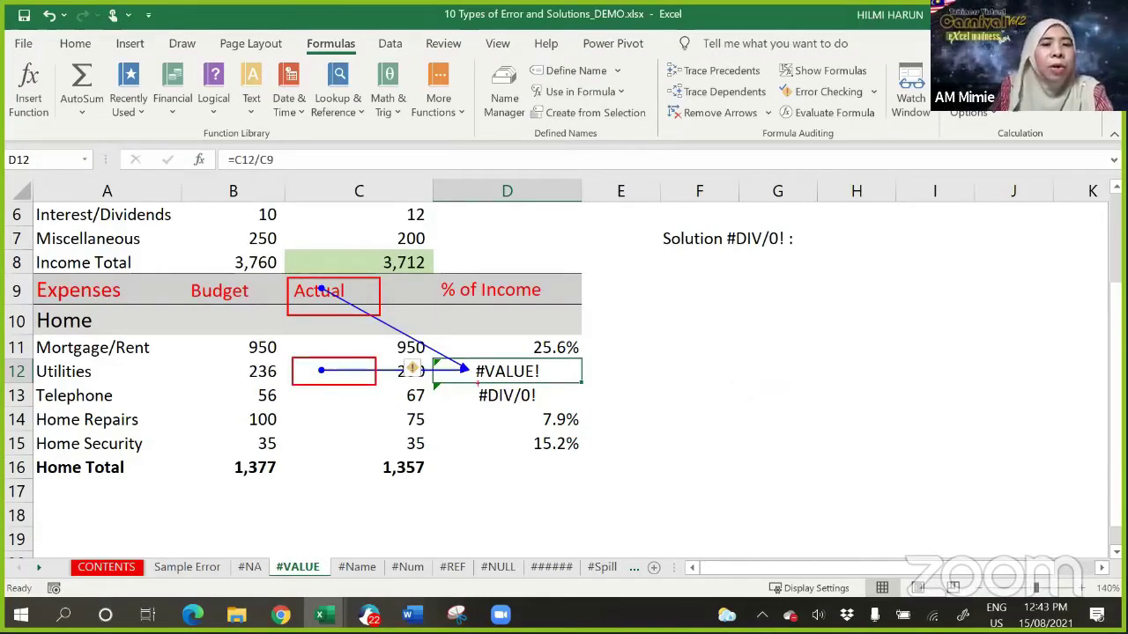
{"action": "mouse_move", "coordinate": [574, 373]}
{"action": "left_mouse_down"}
{"action": "mouse_move", "coordinate": [630, 361]}
{"action": "mouse_move", "coordinate": [760, 378]}
{"action": "mouse_move", "coordinate": [821, 351]}
{"action": "mouse_move", "coordinate": [776, 436]}
{"action": "left_mouse_up"}
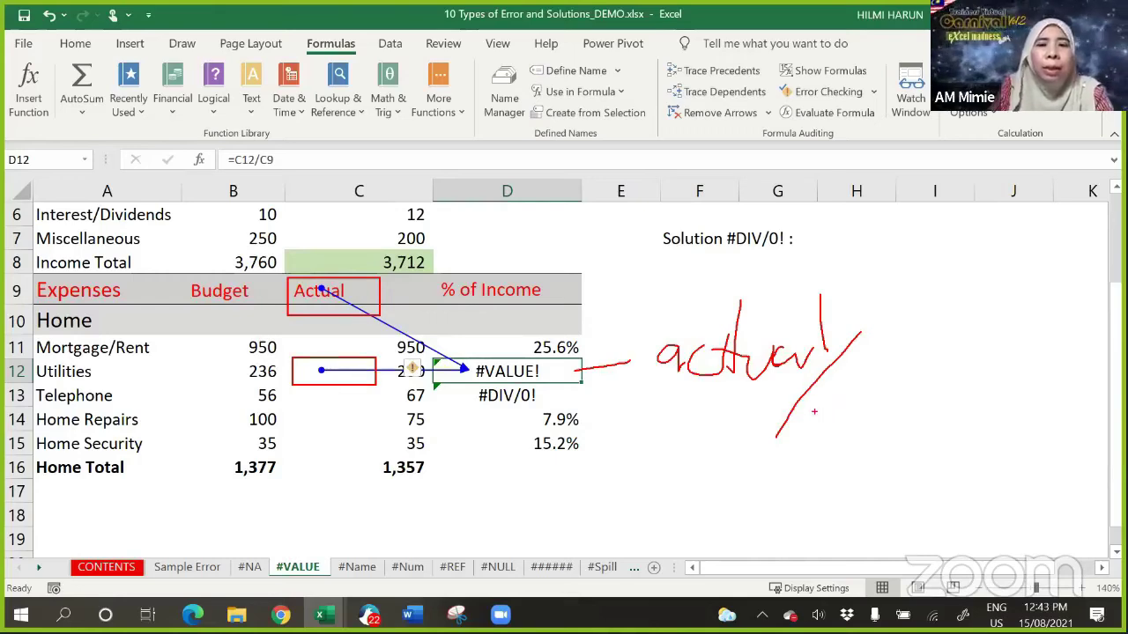
{"action": "mouse_move", "coordinate": [816, 407]}
{"action": "left_mouse_down"}
{"action": "mouse_move", "coordinate": [888, 421]}
{"action": "mouse_move", "coordinate": [922, 401]}
{"action": "left_mouse_up"}
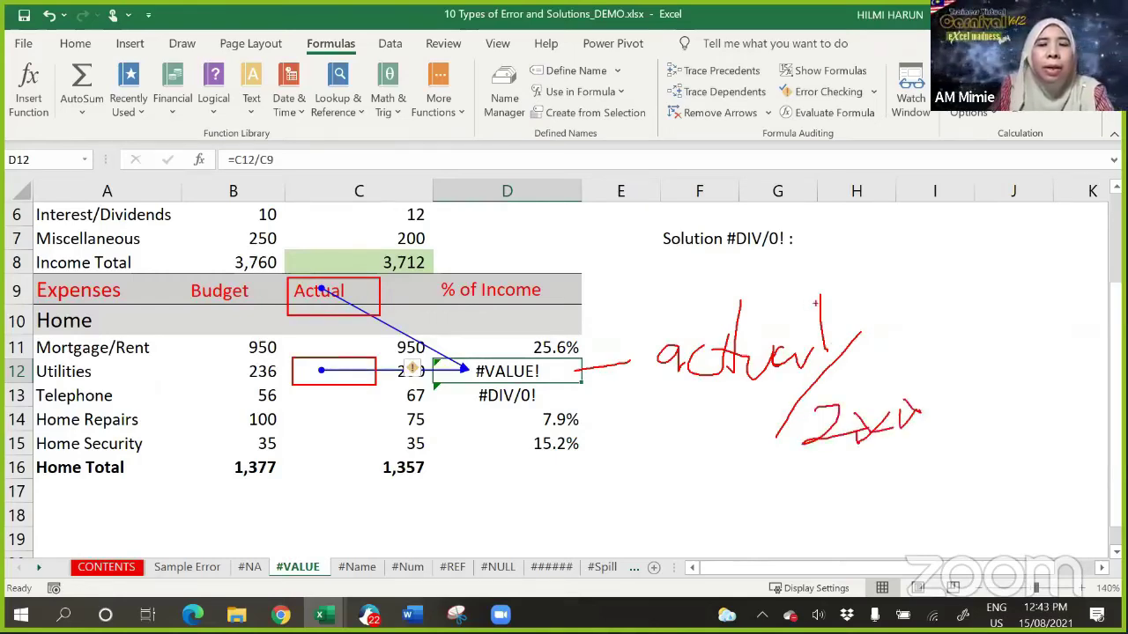
{"action": "mouse_move", "coordinate": [825, 299]}
{"action": "left_mouse_down"}
{"action": "mouse_move", "coordinate": [612, 335]}
{"action": "mouse_move", "coordinate": [823, 344]}
{"action": "left_mouse_up"}
{"action": "left_click_drag", "start_coordinate": [957, 389], "coordinate": [996, 412]}
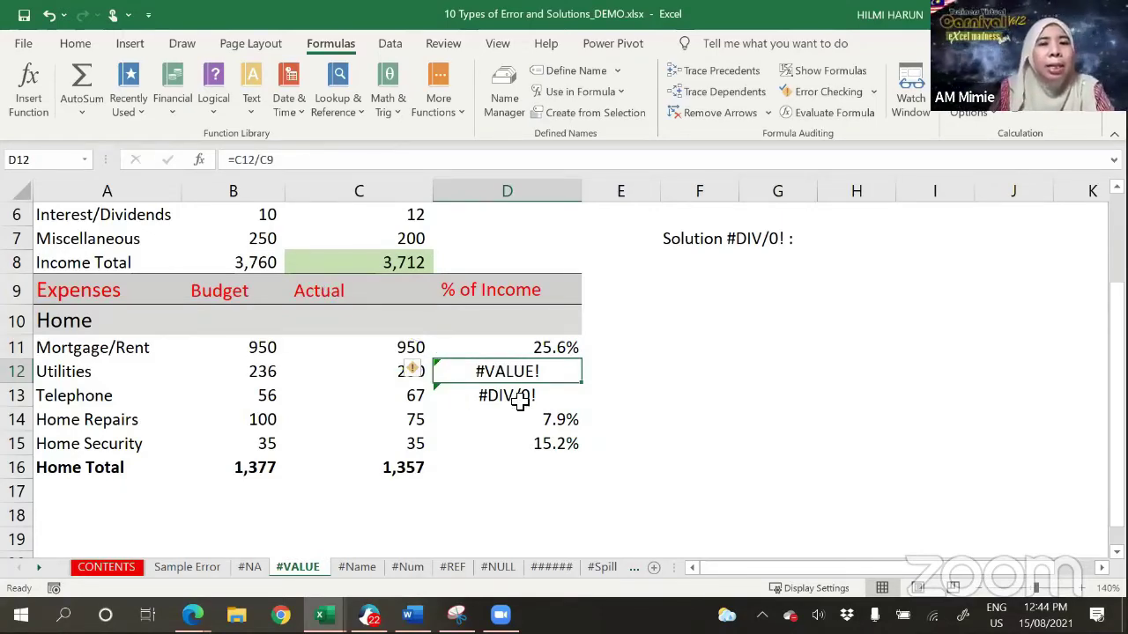
Step: Trace D13's precedents, showing arrows from C13 and the empty C10
{"action": "left_click", "coordinate": [508, 401]}
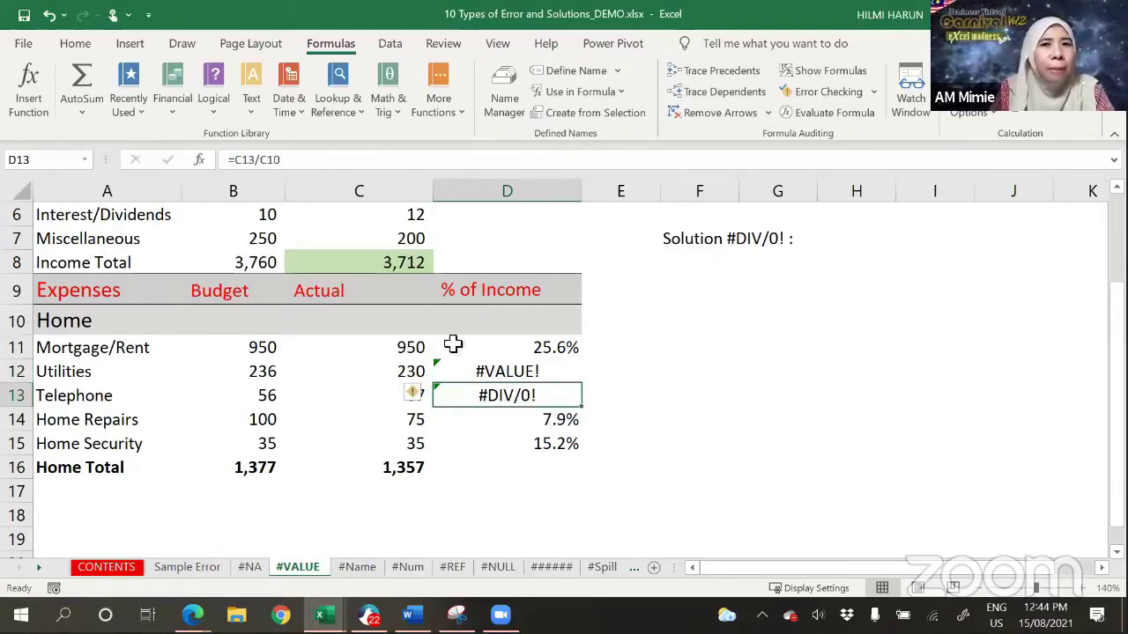
{"action": "left_click", "coordinate": [716, 74]}
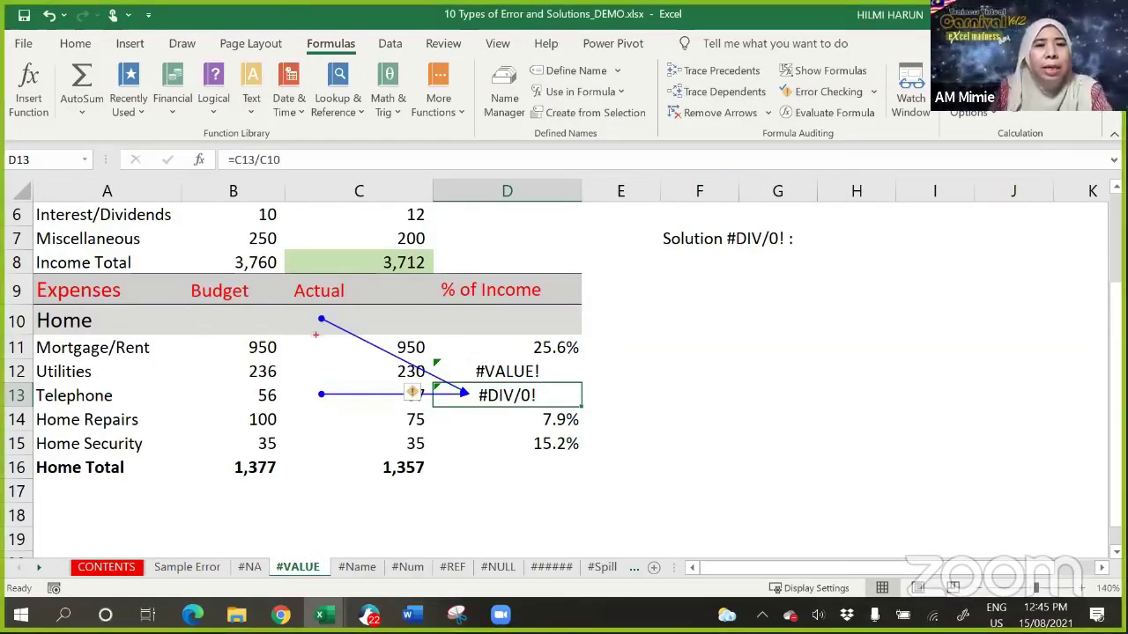
{"action": "mouse_move", "coordinate": [298, 303]}
{"action": "left_mouse_down"}
{"action": "mouse_move", "coordinate": [368, 318]}
{"action": "mouse_move", "coordinate": [397, 332]}
{"action": "mouse_move", "coordinate": [399, 346]}
{"action": "left_mouse_up"}
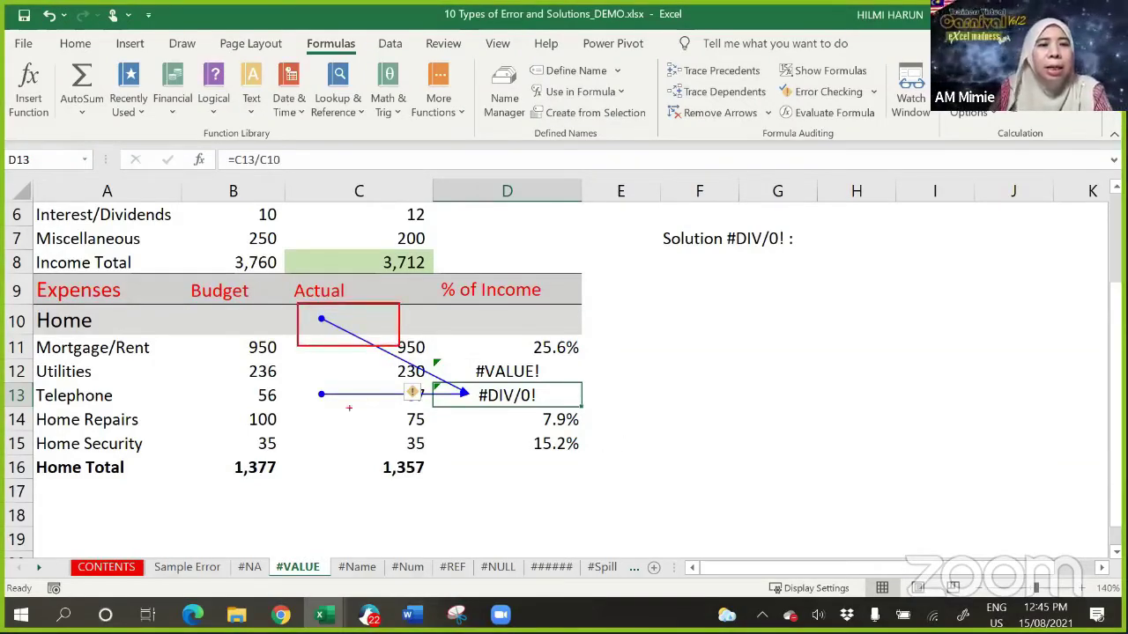
{"action": "left_click_drag", "start_coordinate": [372, 384], "coordinate": [423, 408]}
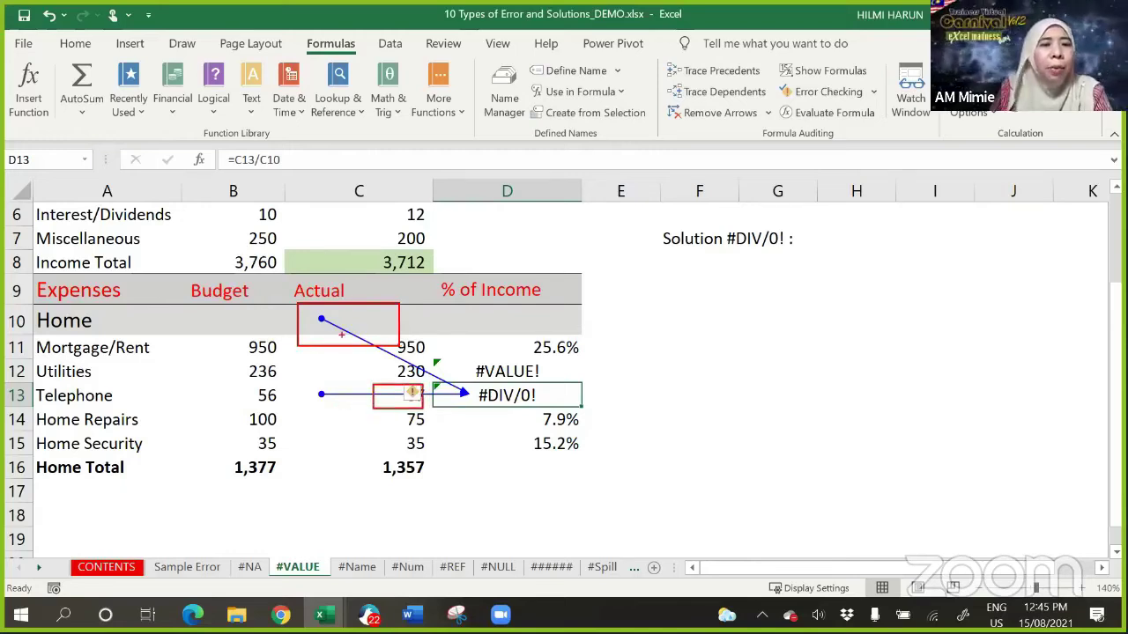
{"action": "left_click_drag", "start_coordinate": [362, 316], "coordinate": [351, 336]}
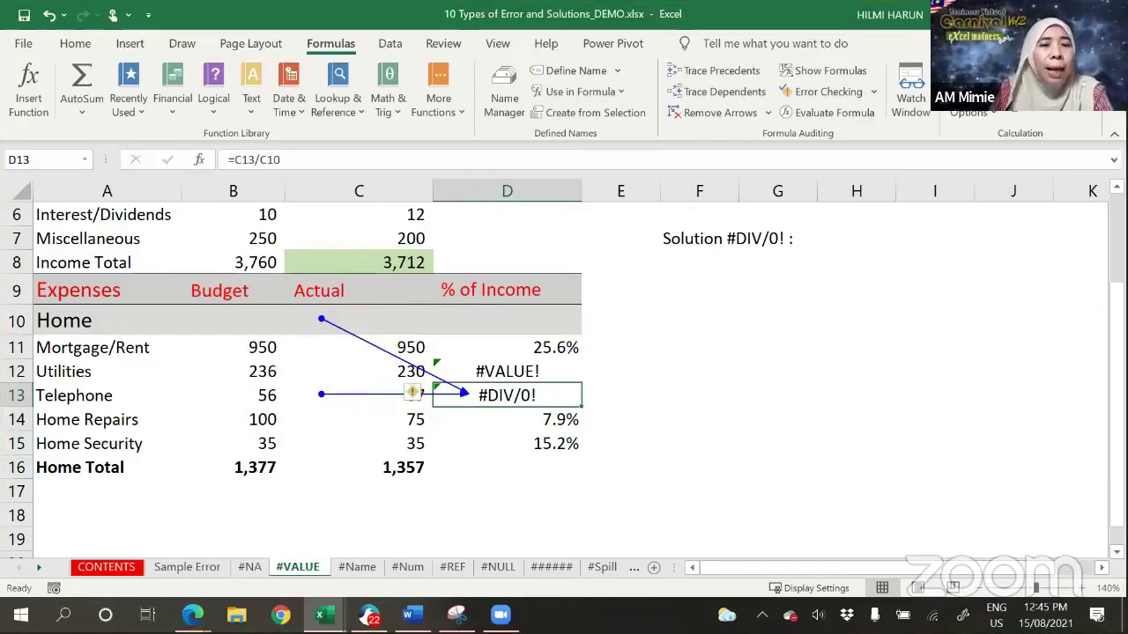
Step: Reselect D12's #VALUE! result and highlight its formula
{"action": "left_click", "coordinate": [460, 371]}
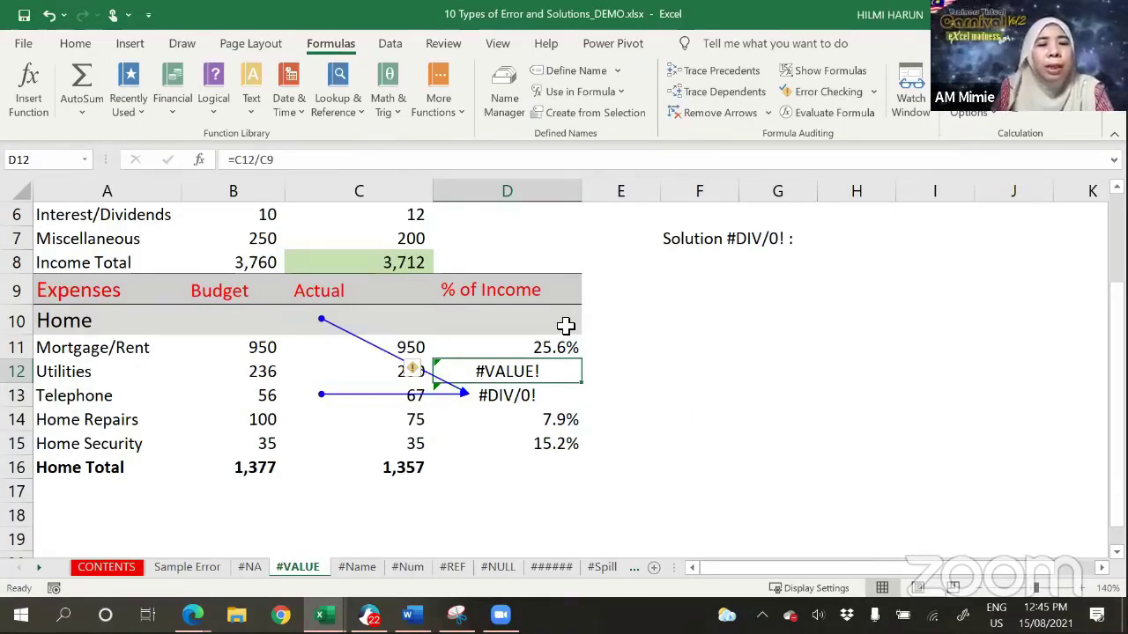
{"action": "left_click_drag", "start_coordinate": [286, 251], "coordinate": [444, 272]}
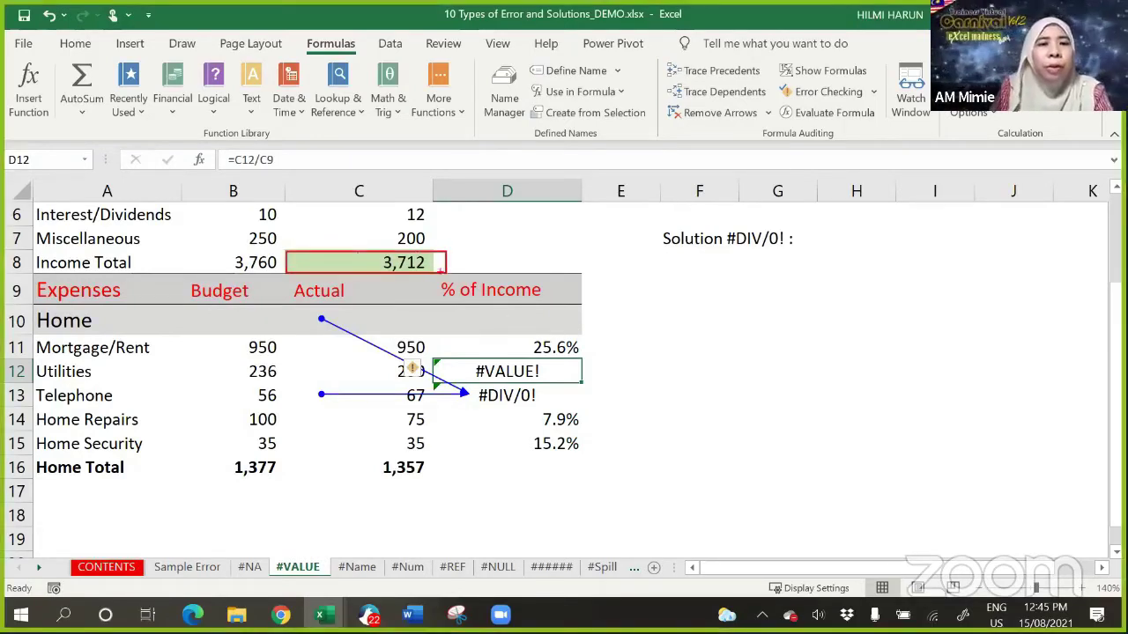
{"action": "left_click_drag", "start_coordinate": [278, 243], "coordinate": [452, 282]}
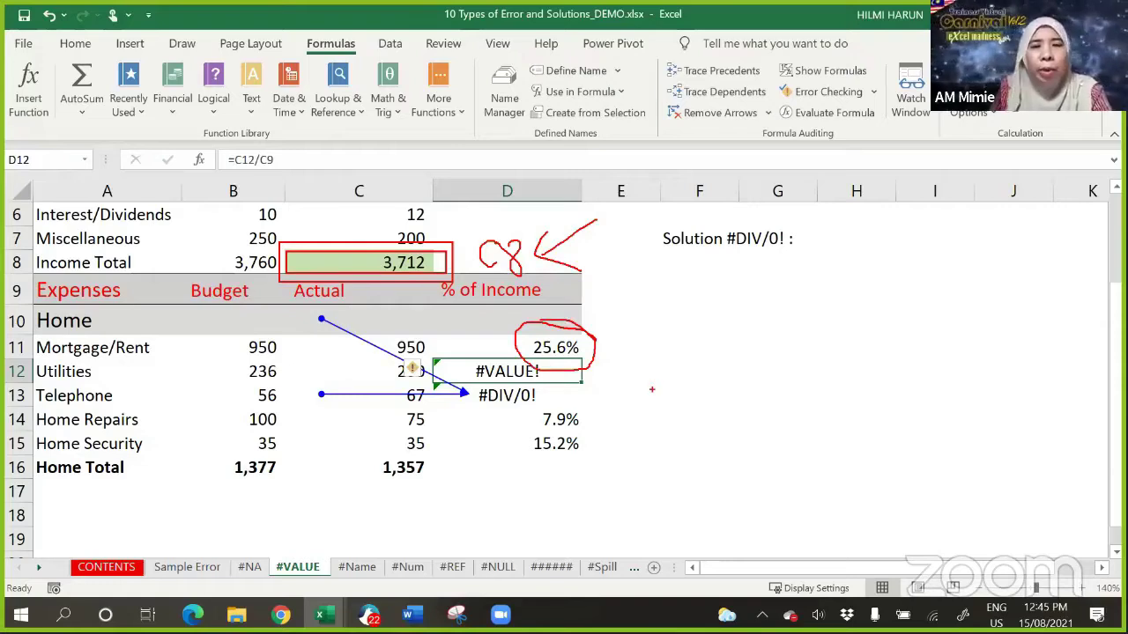
Step: Change D11 to =C11/$C$8 and fill it down through D15
{"action": "left_click", "coordinate": [573, 347]}
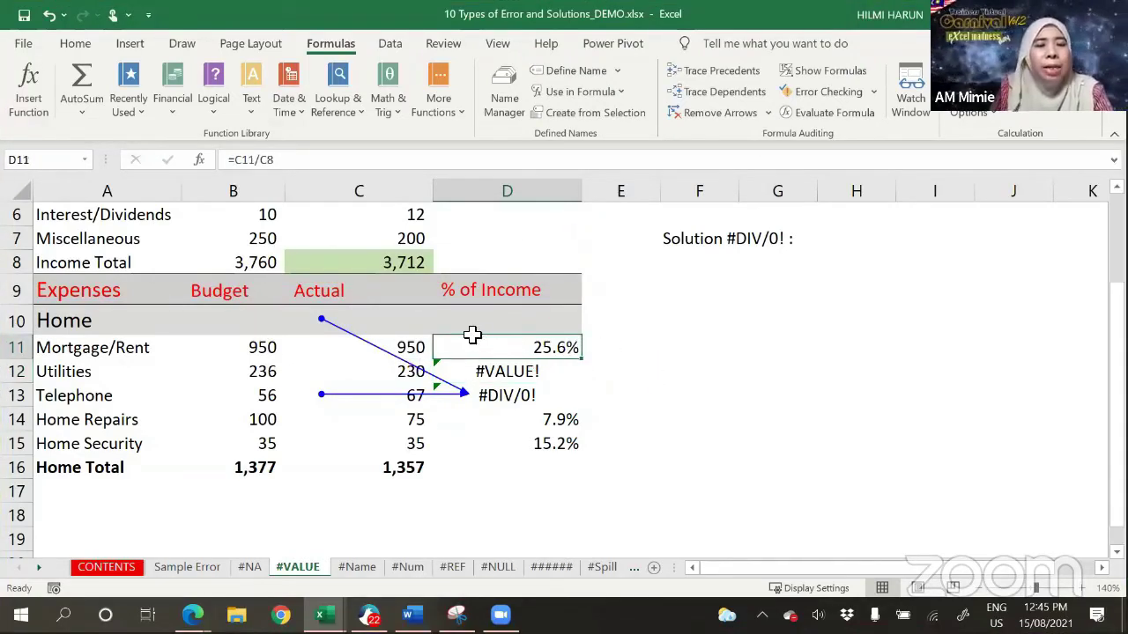
{"action": "left_click", "coordinate": [272, 161]}
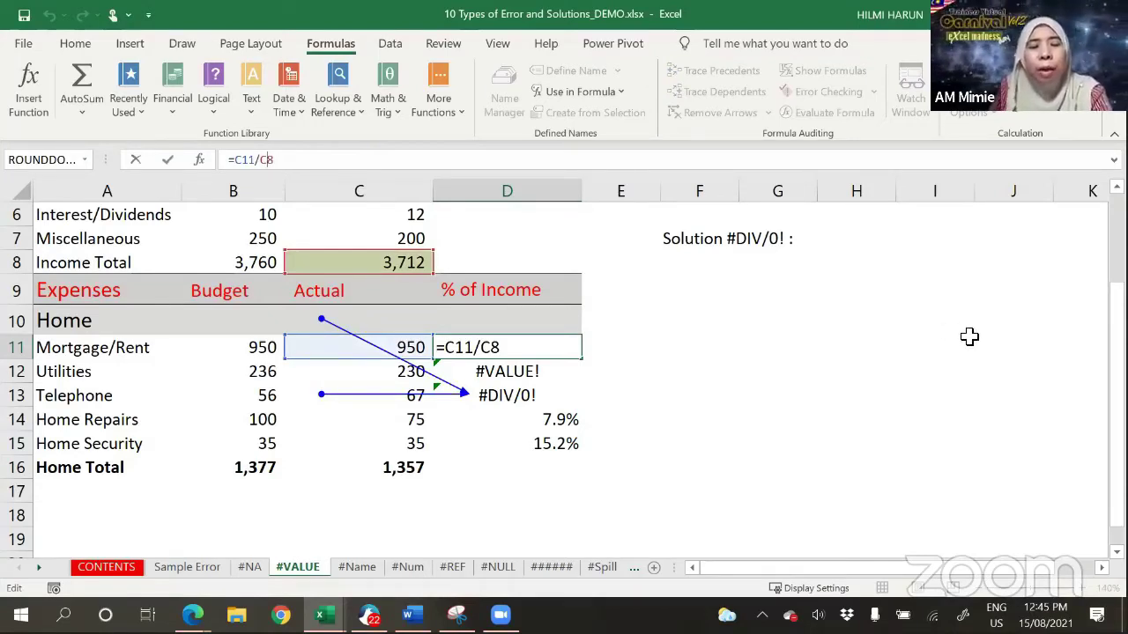
{"action": "key", "text": "F4"}
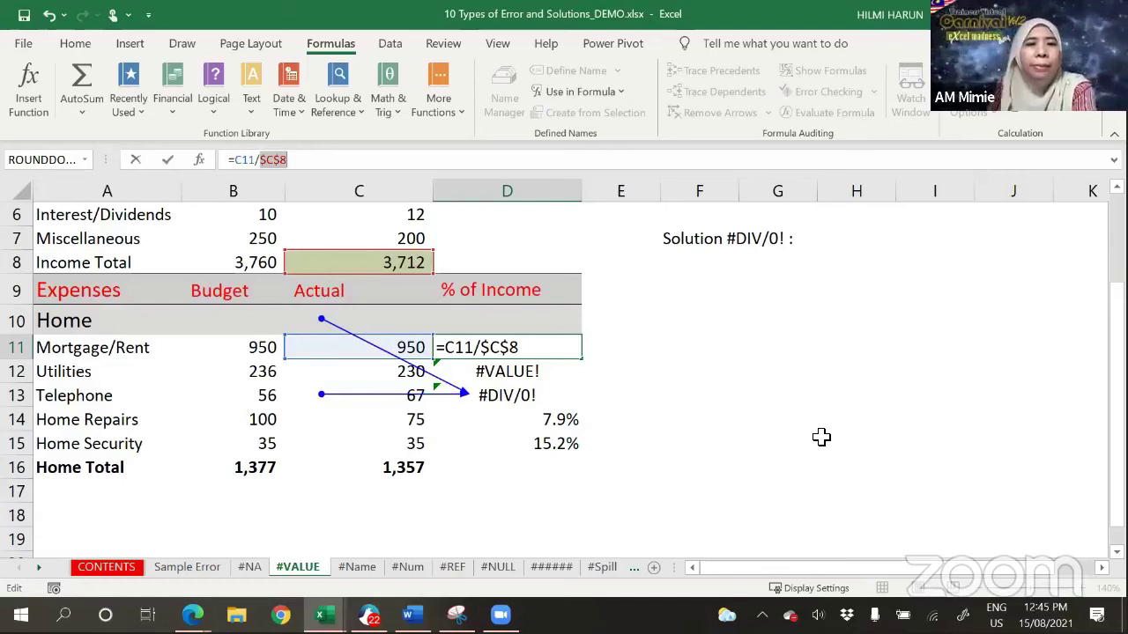
{"action": "key", "text": "Return"}
{"action": "left_click", "coordinate": [567, 346]}
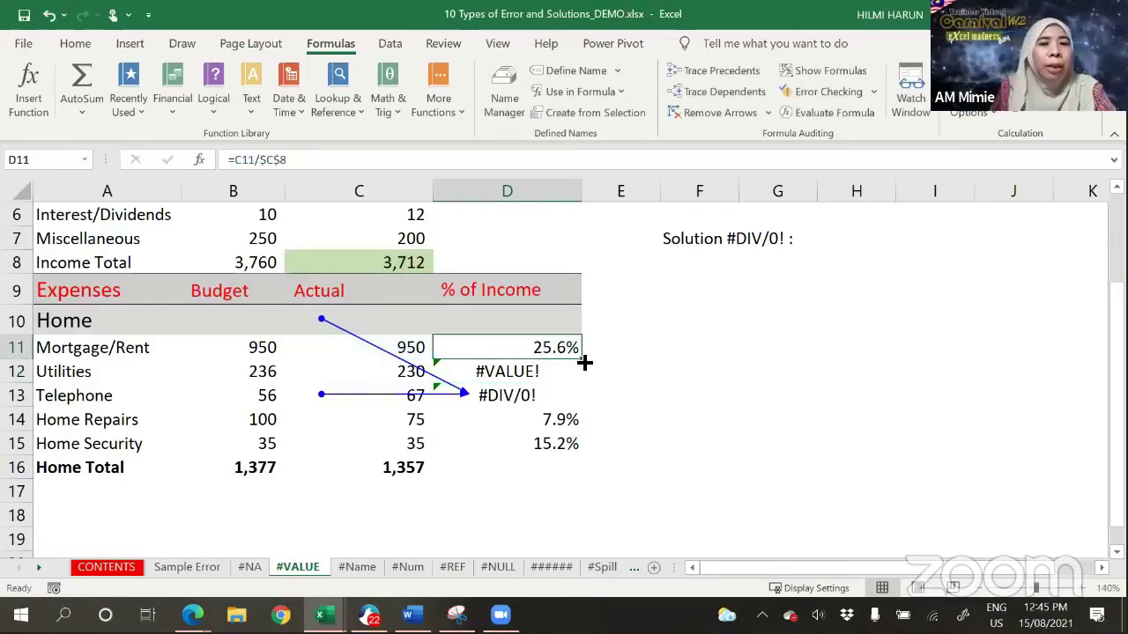
{"action": "double_click", "coordinate": [583, 360]}
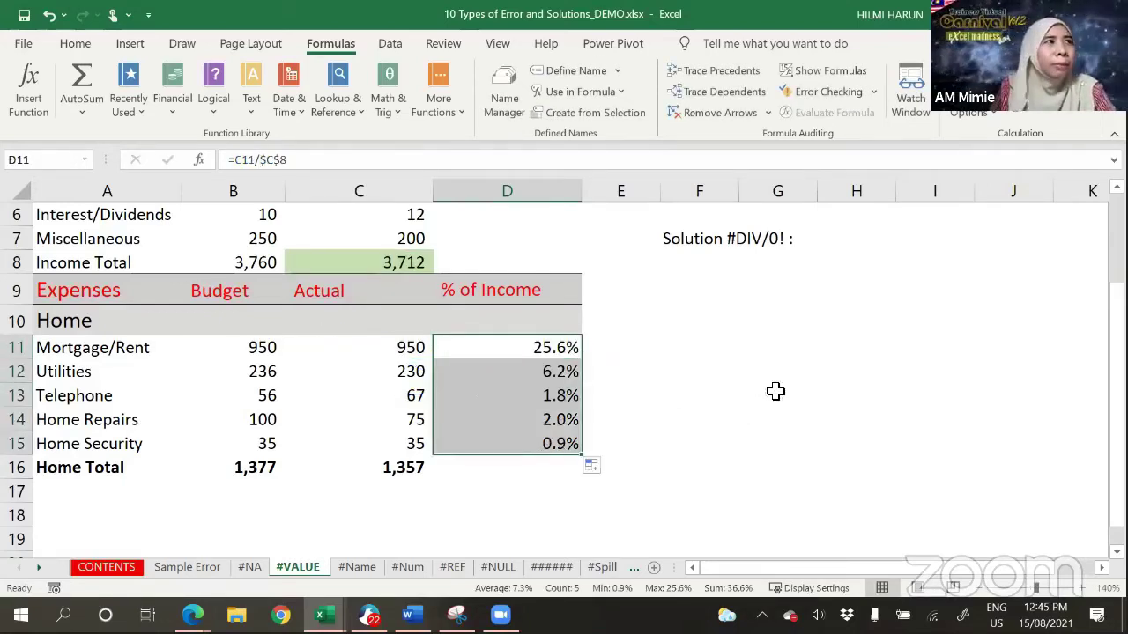
{"action": "left_click", "coordinate": [703, 398]}
Step: Trace precedents for D11, D13 and D15 to confirm each divides by $C$8
{"action": "left_click", "coordinate": [538, 345]}
{"action": "left_click", "coordinate": [718, 71]}
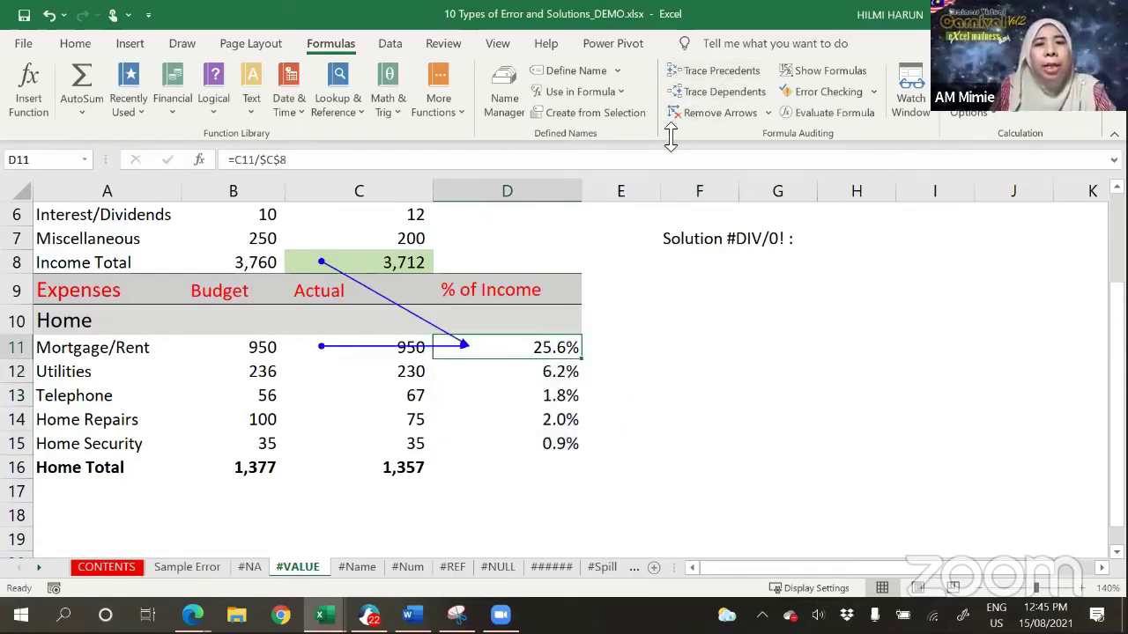
{"action": "left_click", "coordinate": [557, 396]}
{"action": "left_click", "coordinate": [718, 70]}
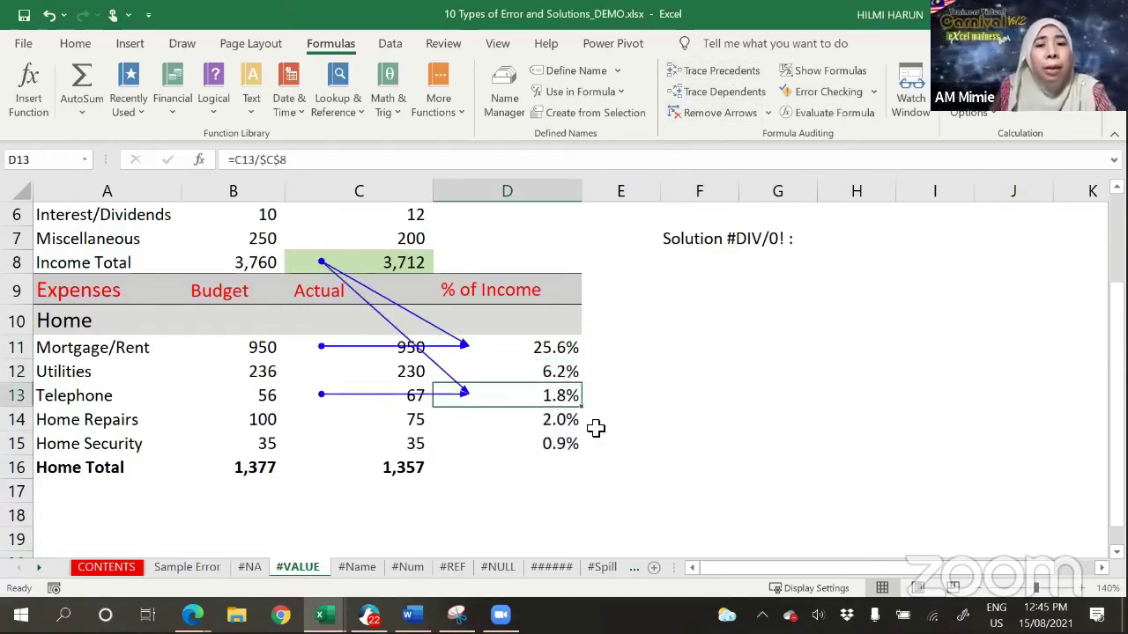
{"action": "left_click", "coordinate": [564, 445]}
{"action": "left_click", "coordinate": [718, 71]}
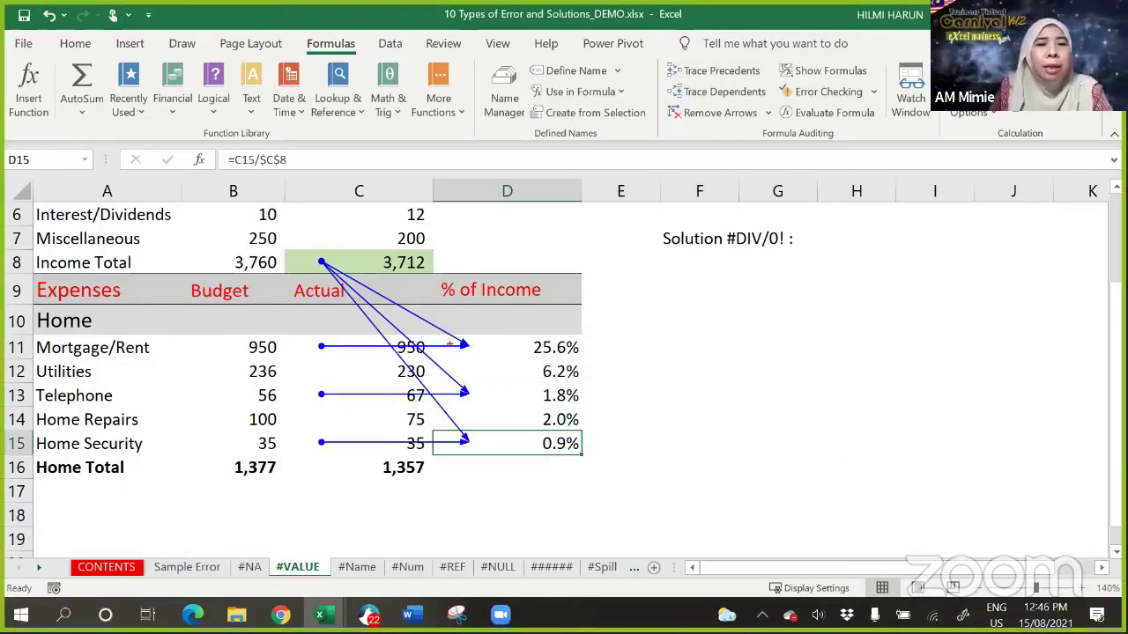
{"action": "left_click_drag", "start_coordinate": [291, 246], "coordinate": [432, 275]}
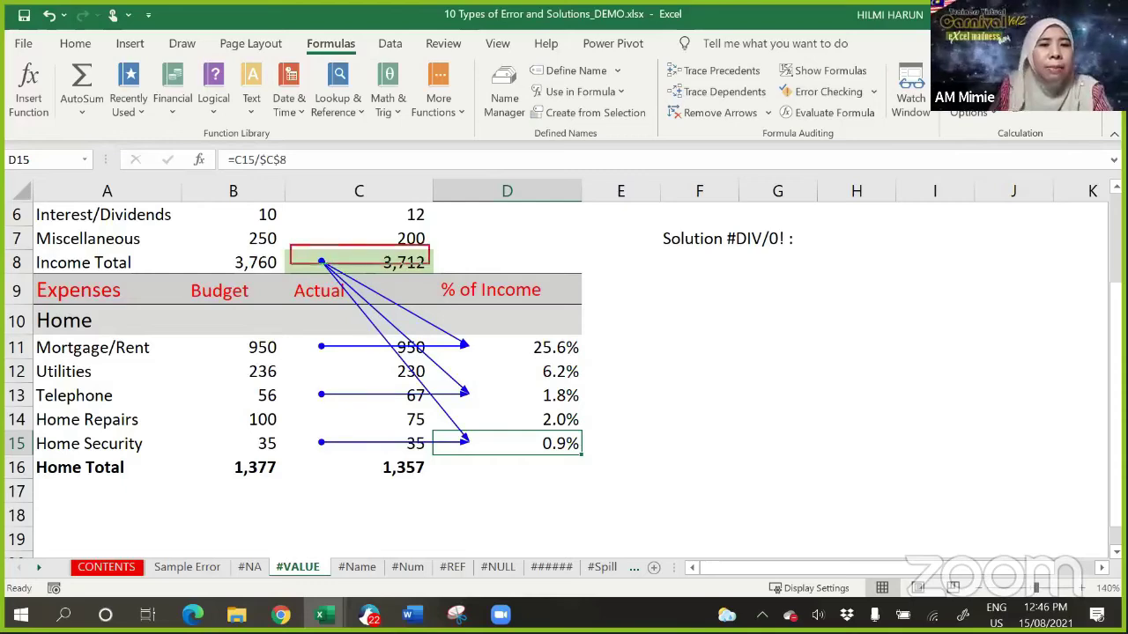
{"action": "left_click_drag", "start_coordinate": [495, 239], "coordinate": [487, 278]}
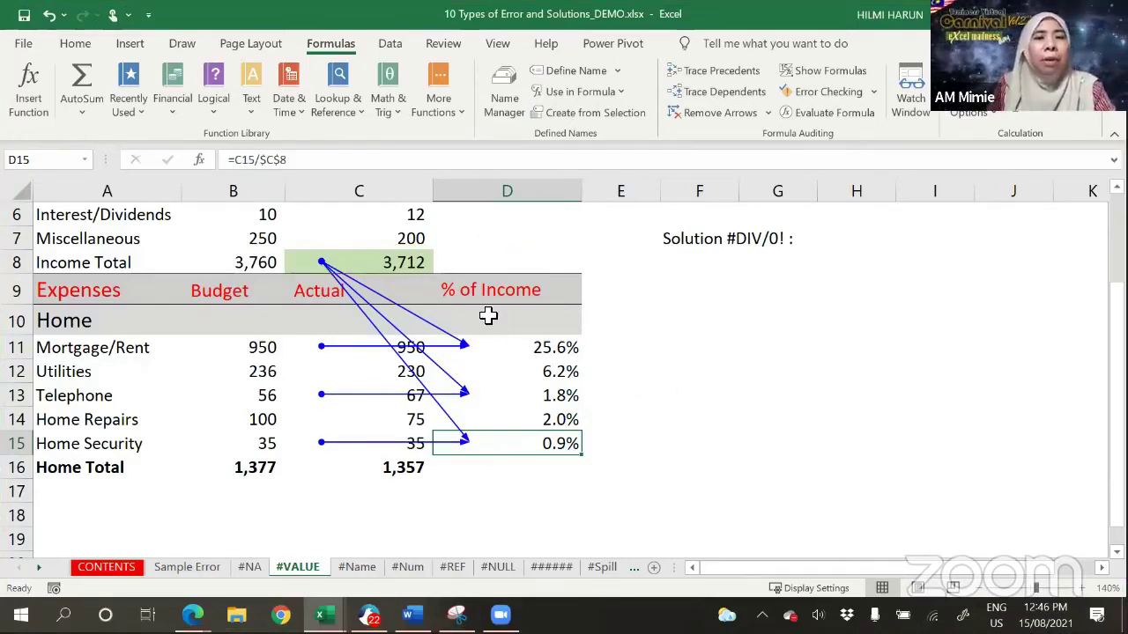
{"action": "left_click", "coordinate": [830, 239]}
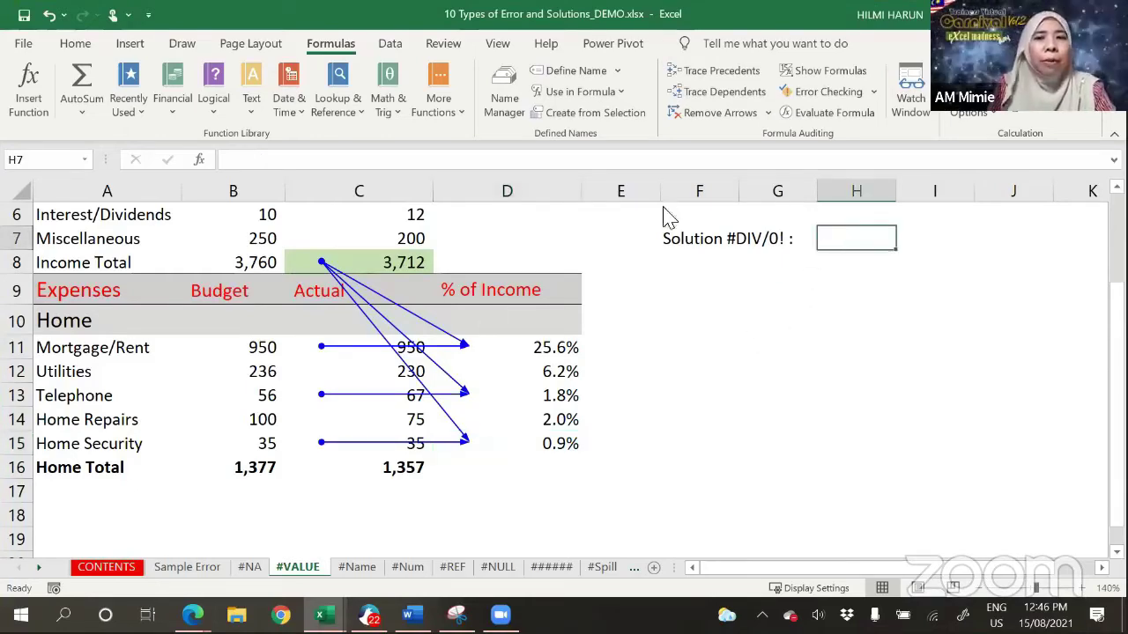
{"action": "left_click", "coordinate": [75, 44]}
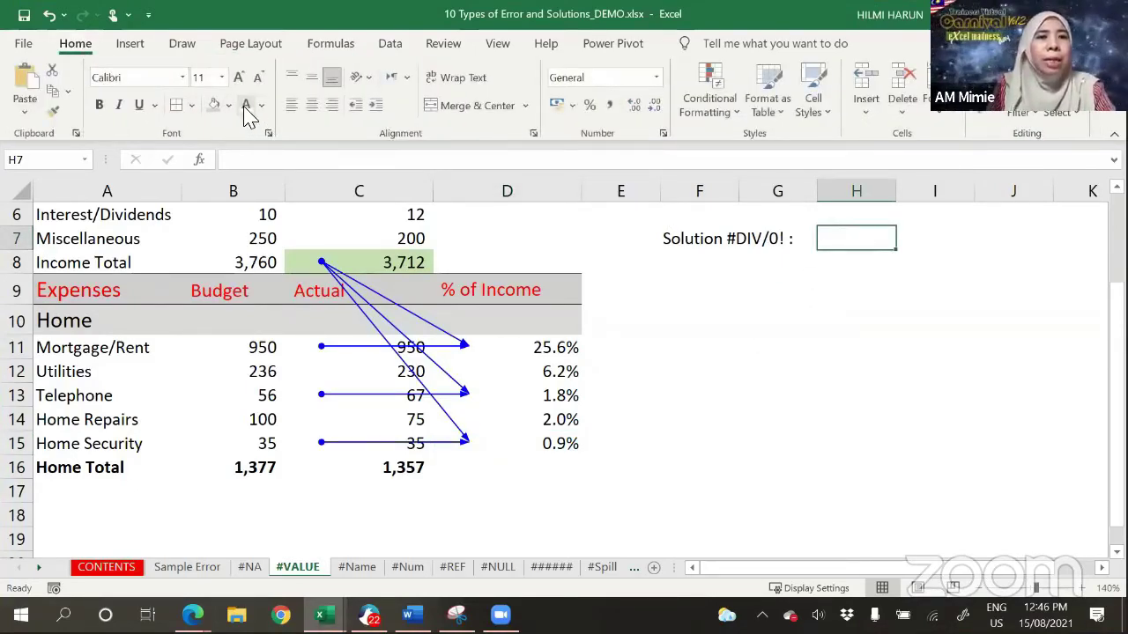
{"action": "left_click", "coordinate": [261, 105]}
{"action": "left_click", "coordinate": [293, 176]}
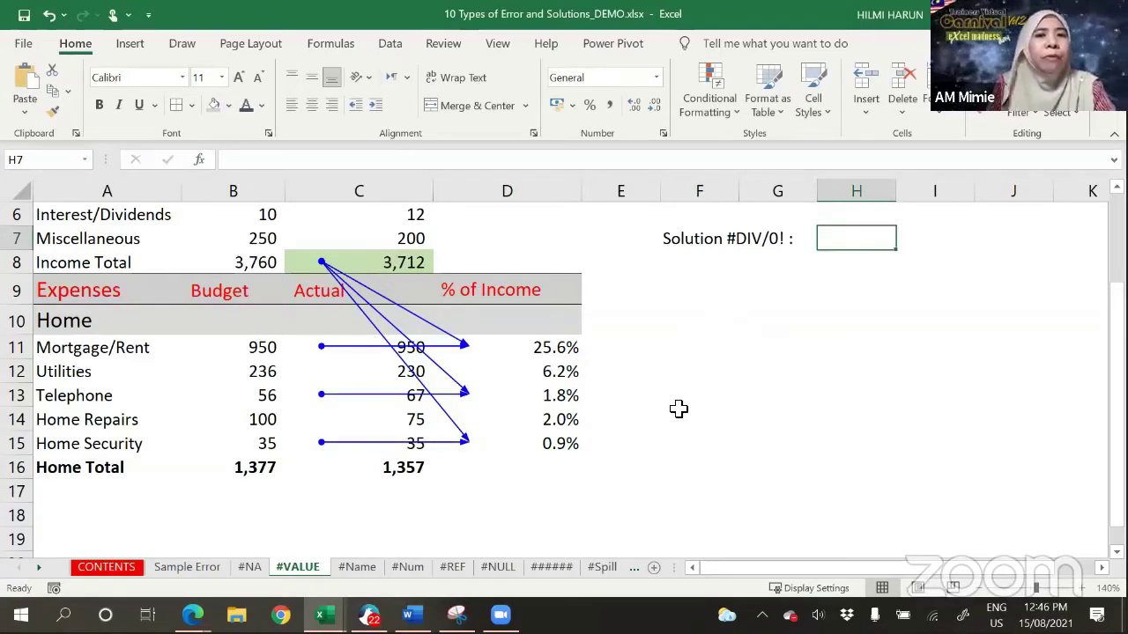
{"action": "scroll", "coordinate": [675, 408], "scroll_direction": "up", "scroll_amount": 1}
{"action": "left_click", "coordinate": [834, 270]}
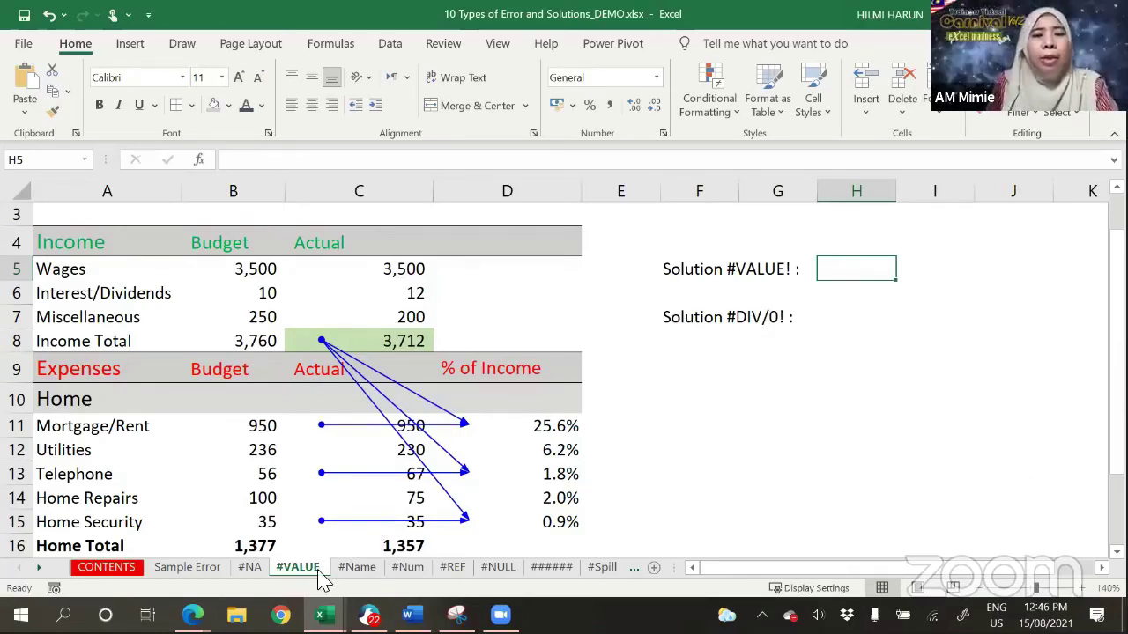
{"action": "left_click", "coordinate": [357, 569]}
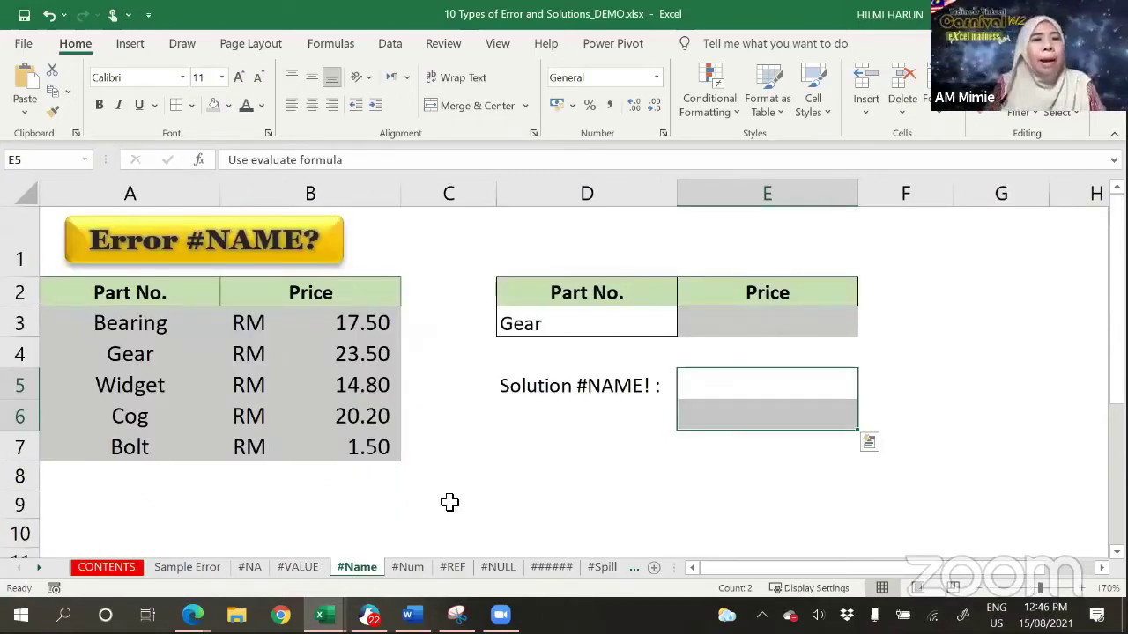
{"action": "left_click", "coordinate": [1050, 360]}
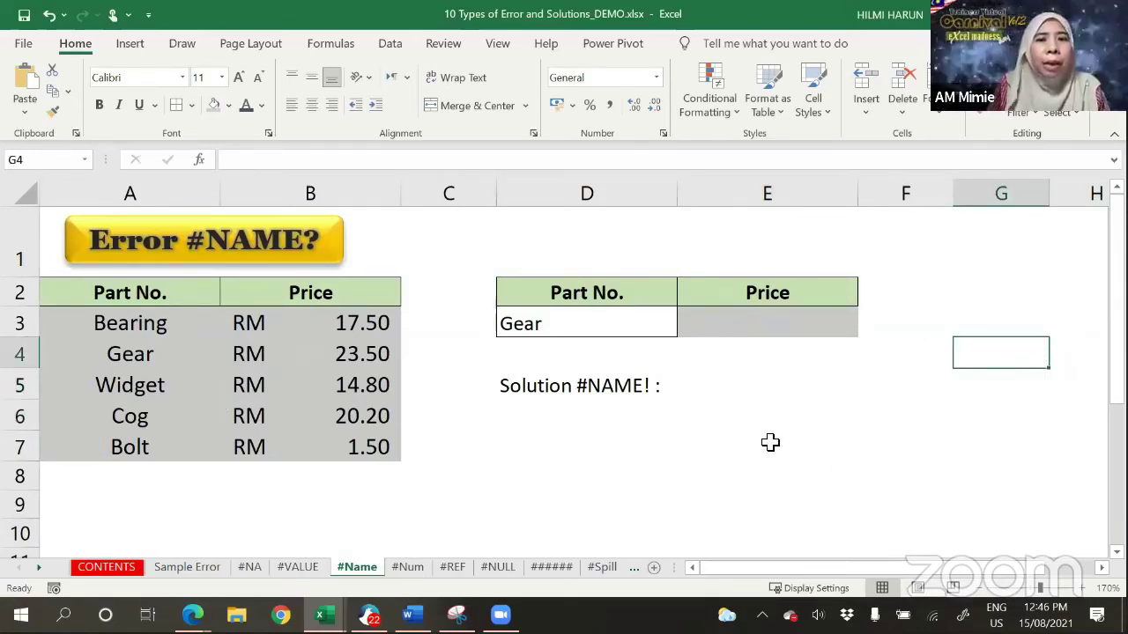
{"action": "left_click", "coordinate": [533, 388]}
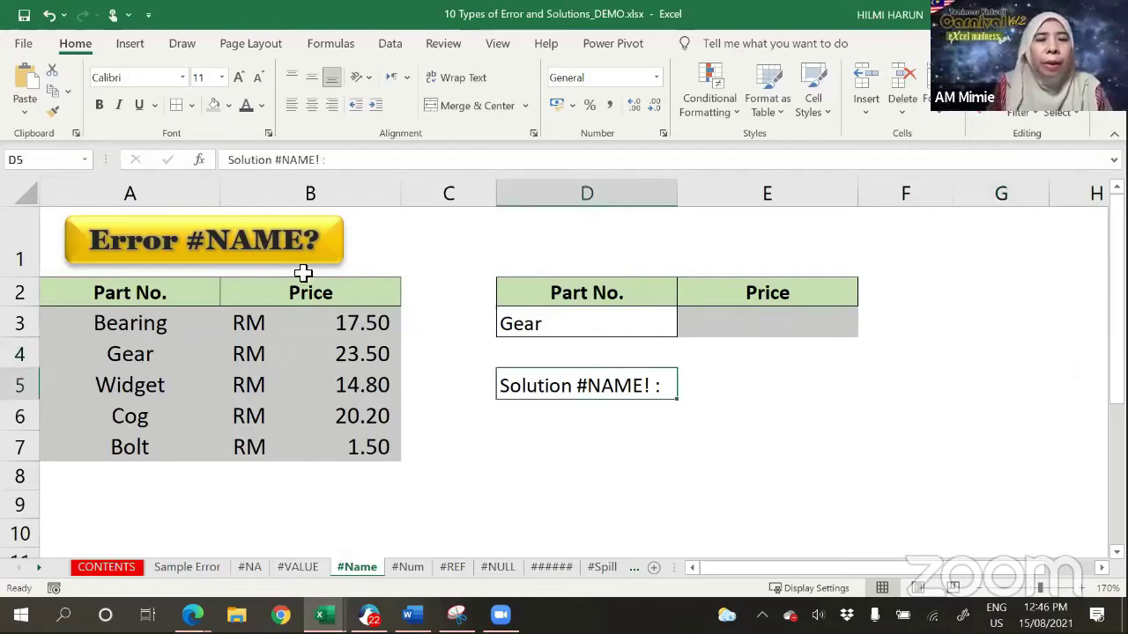
{"action": "left_click", "coordinate": [249, 569]}
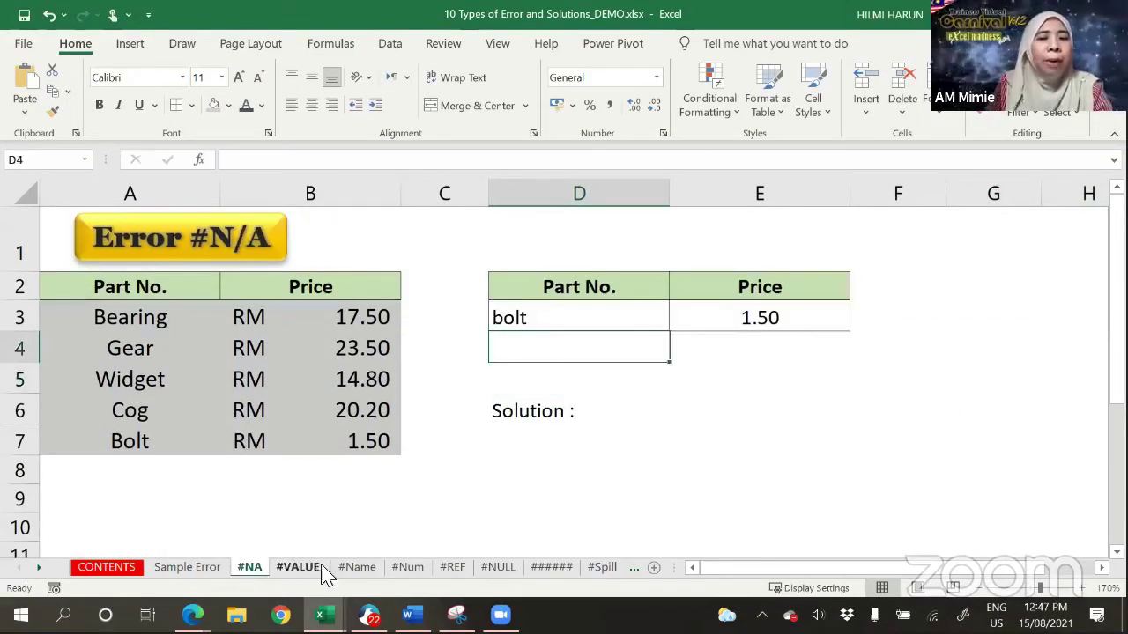
{"action": "left_click", "coordinate": [357, 568]}
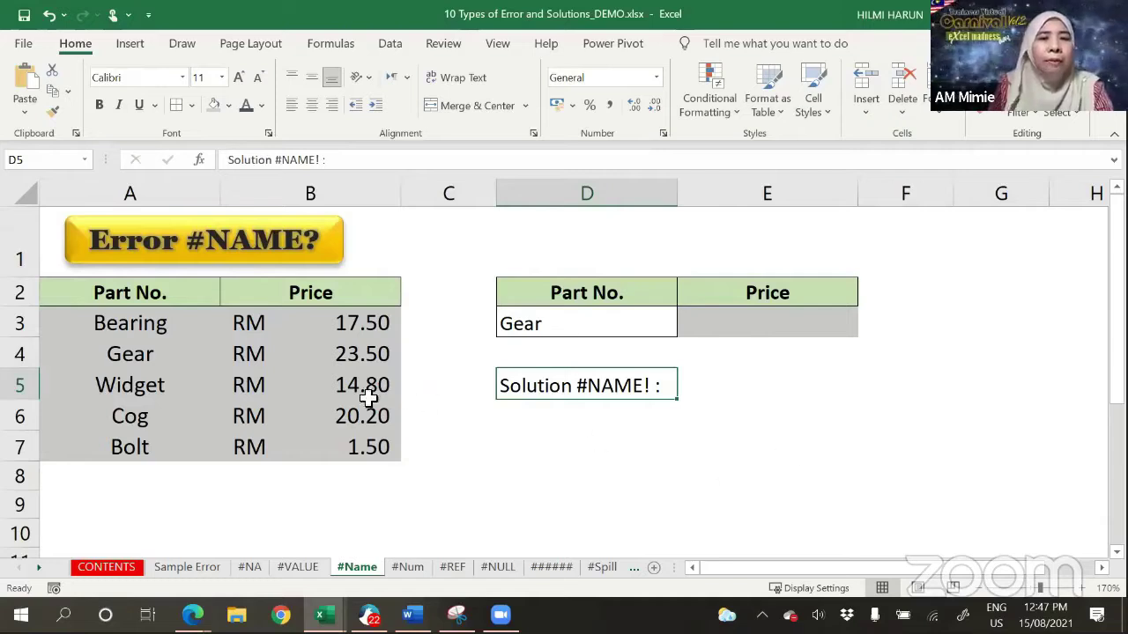
Step: Enter =VLOOKUP(D3,$A$3:$B$7,2,0) in E3, returning Gear's price RM 23.50
{"action": "left_click", "coordinate": [795, 319]}
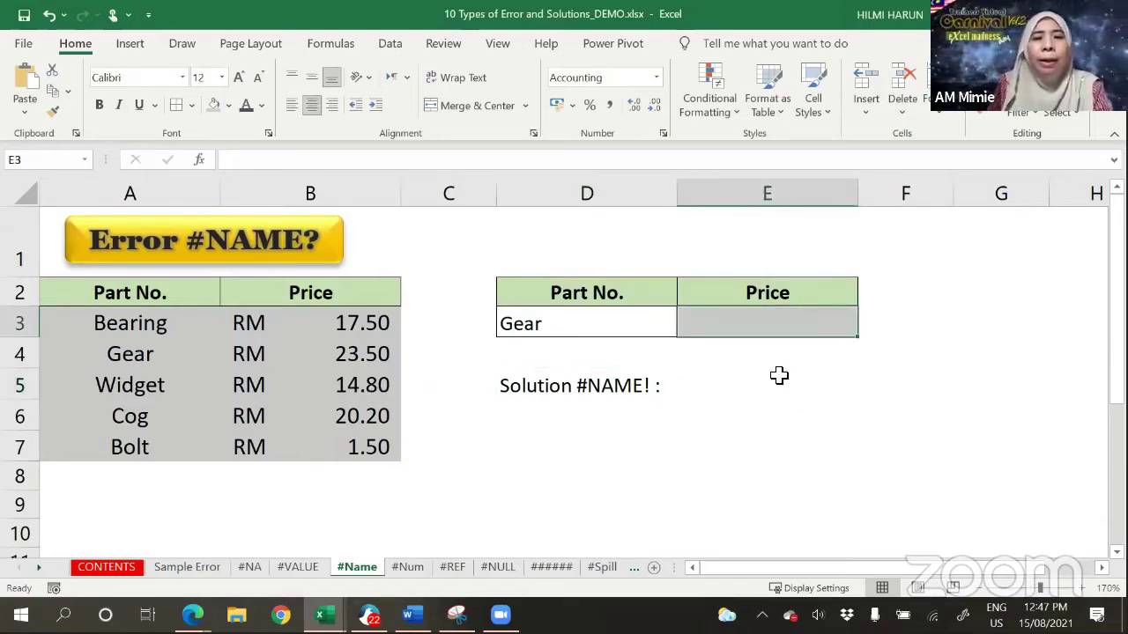
{"action": "type", "text": "="}
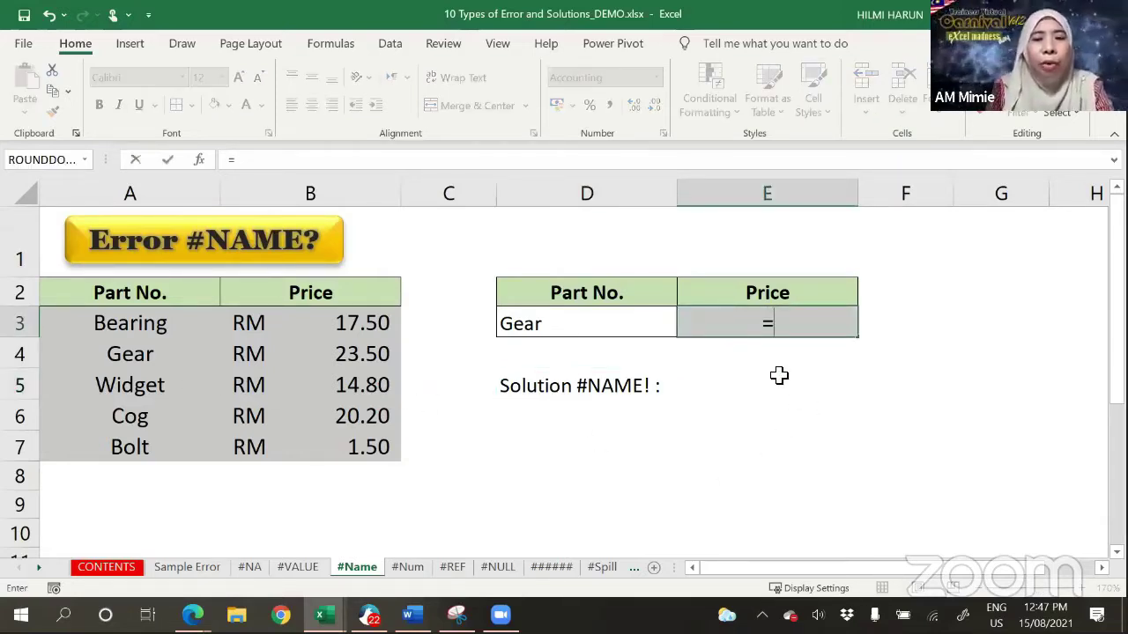
{"action": "type", "text": "vl"}
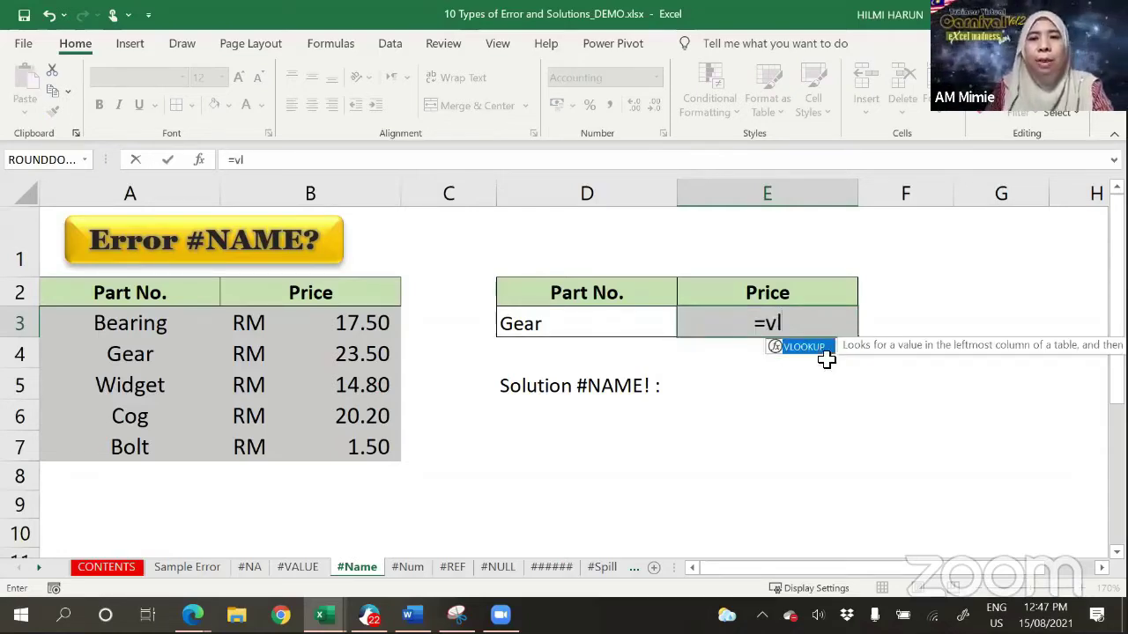
{"action": "double_click", "coordinate": [816, 350]}
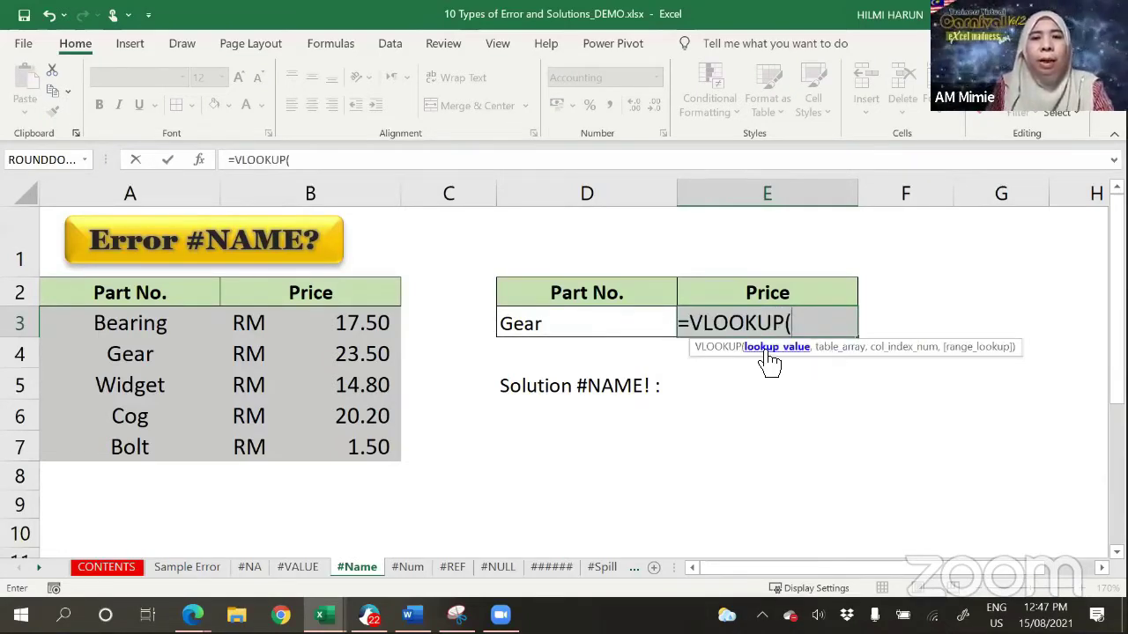
{"action": "left_click", "coordinate": [613, 322]}
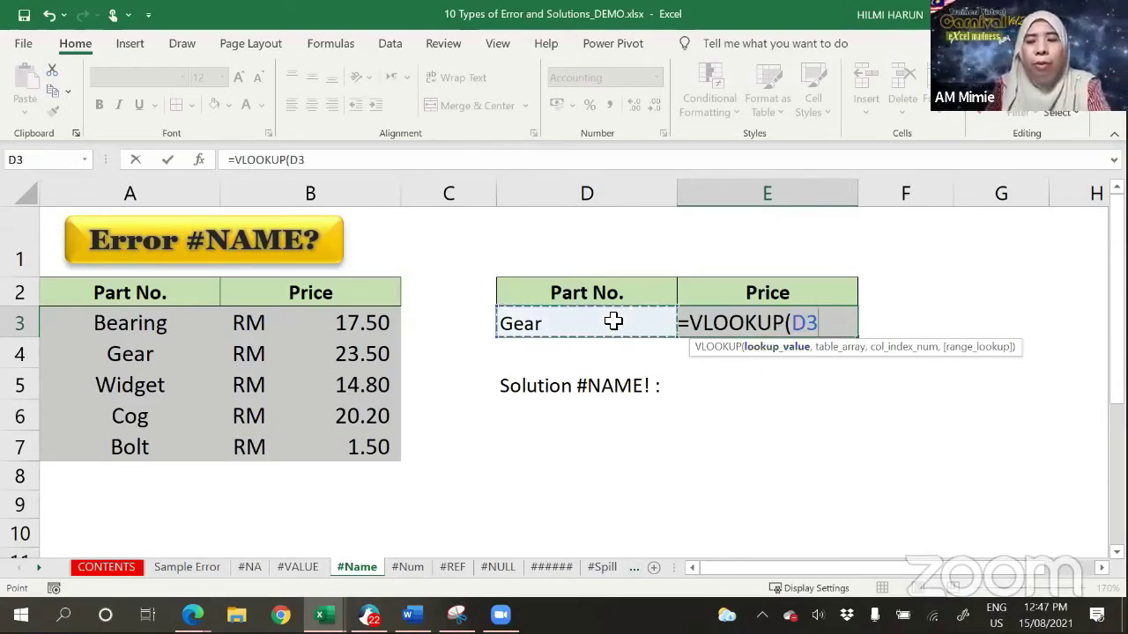
{"action": "type", "text": ","}
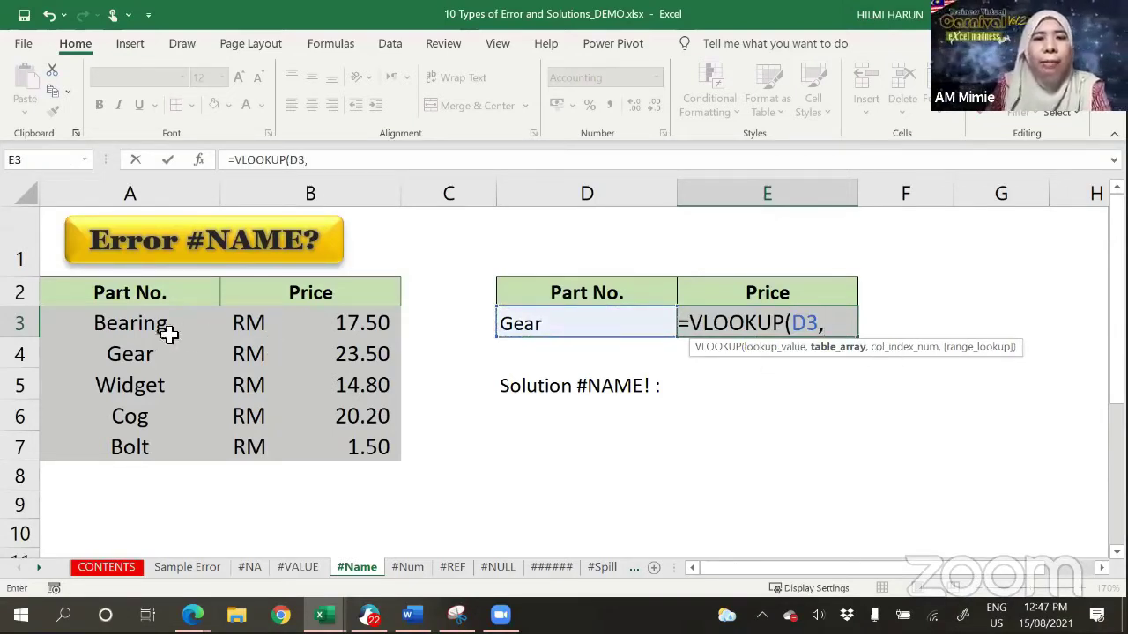
{"action": "left_click_drag", "start_coordinate": [169, 333], "coordinate": [350, 423]}
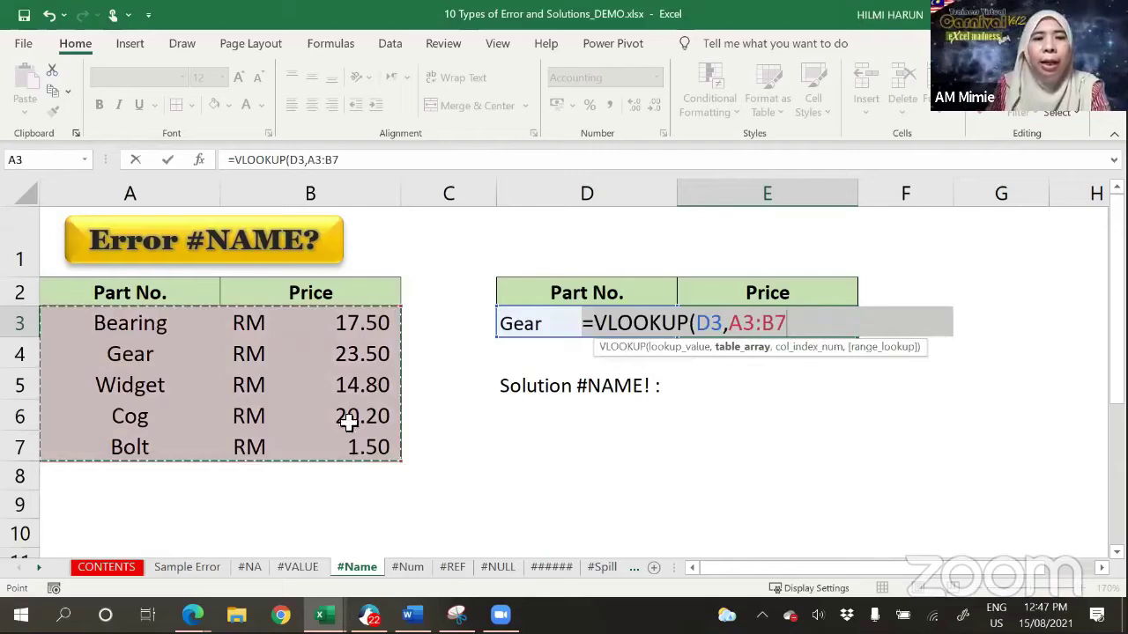
{"action": "left_click", "coordinate": [326, 161]}
{"action": "key", "text": "F4"}
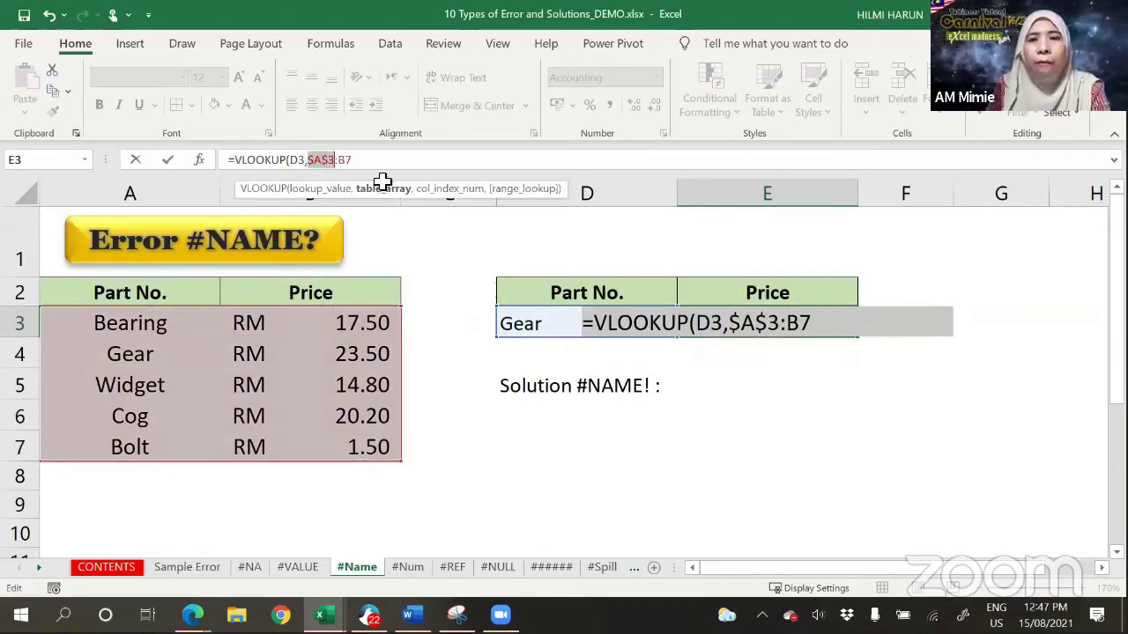
{"action": "left_click", "coordinate": [809, 323]}
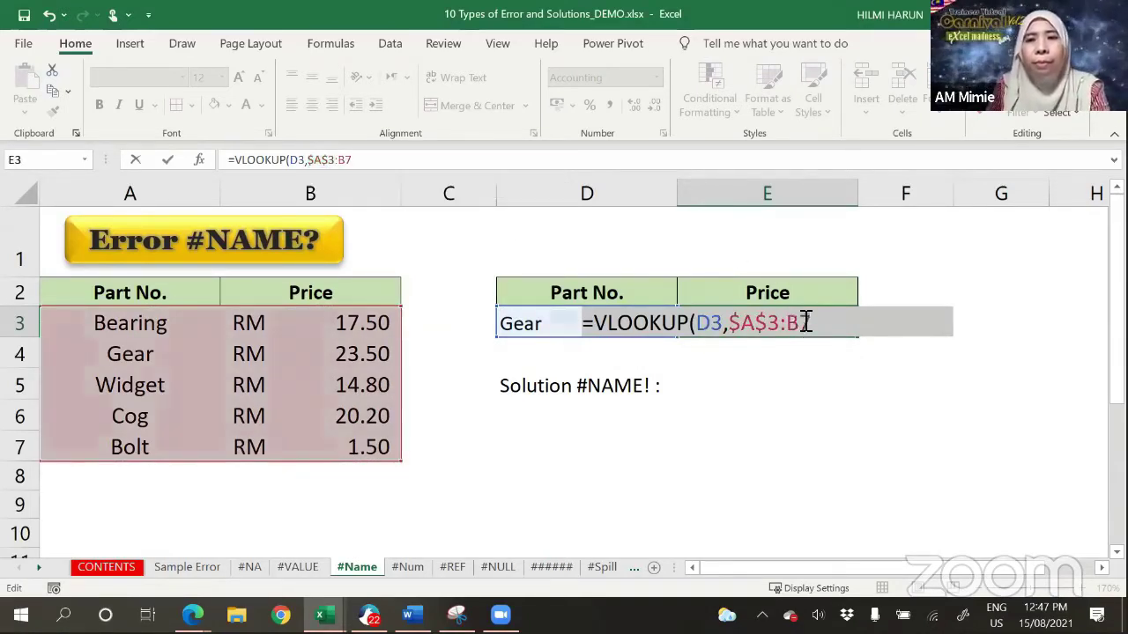
{"action": "key", "text": "F4"}
{"action": "type", "text": ","}
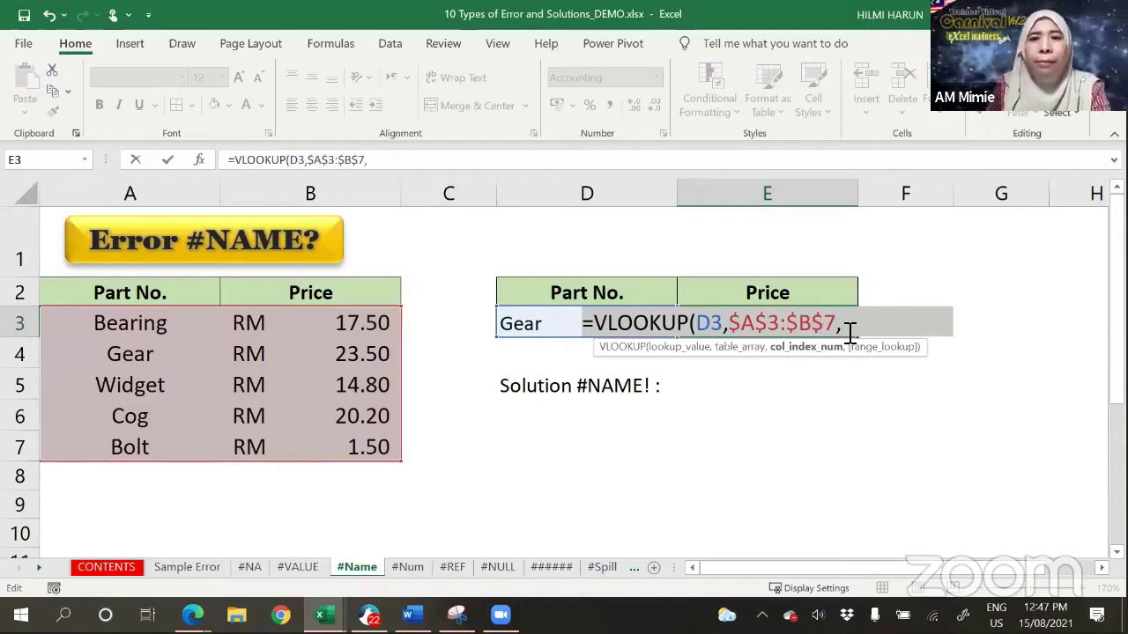
{"action": "type", "text": "2"}
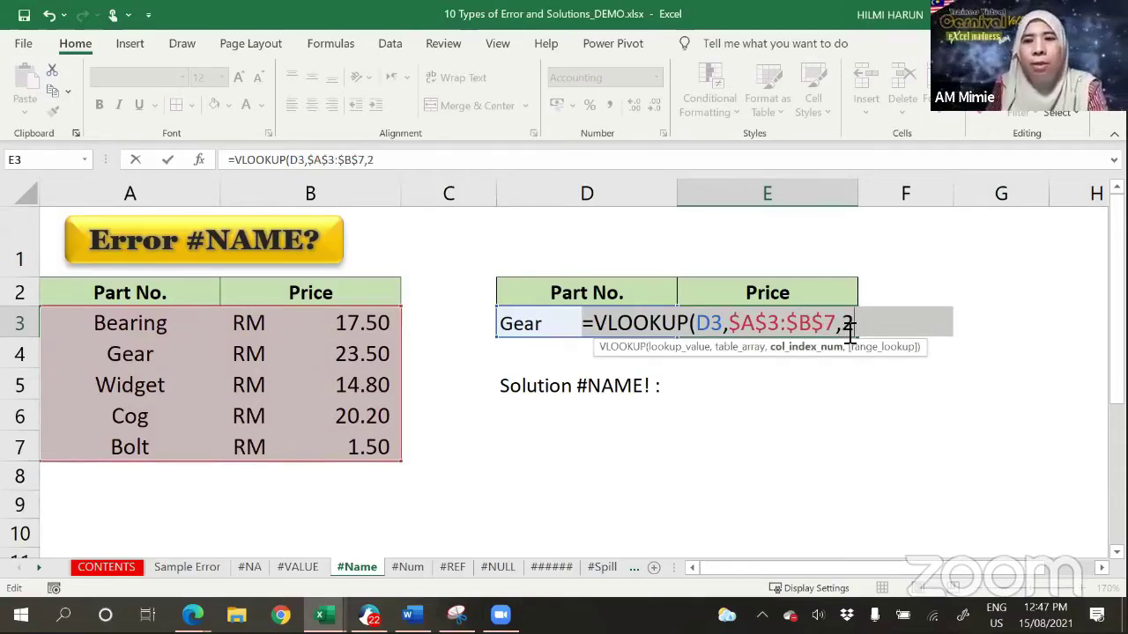
{"action": "type", "text": ", 0"}
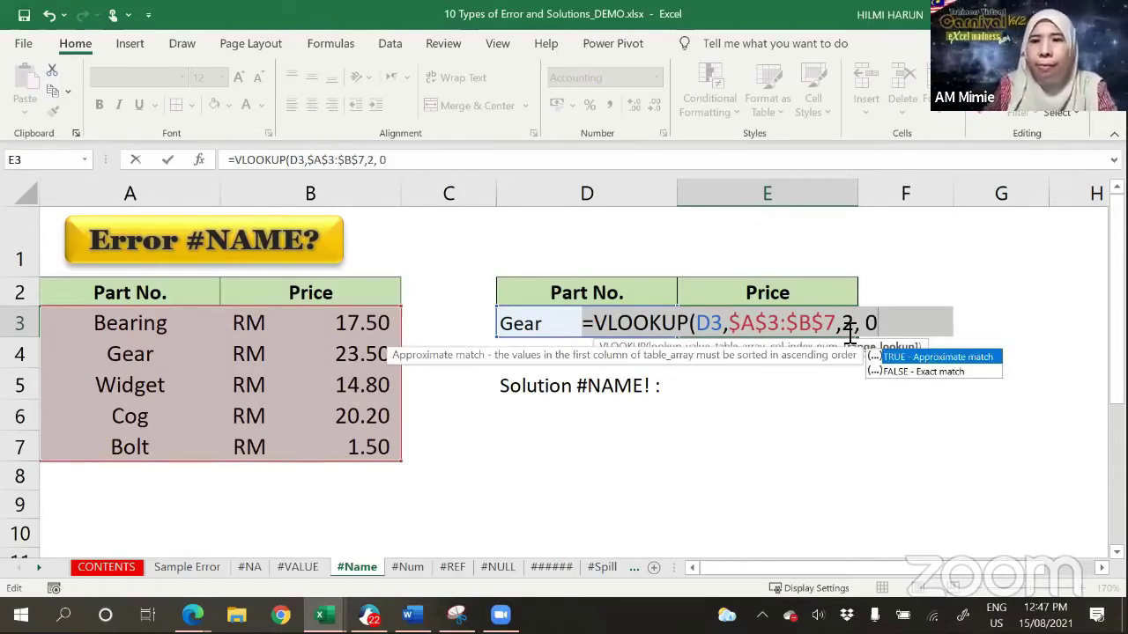
{"action": "type", "text": ")"}
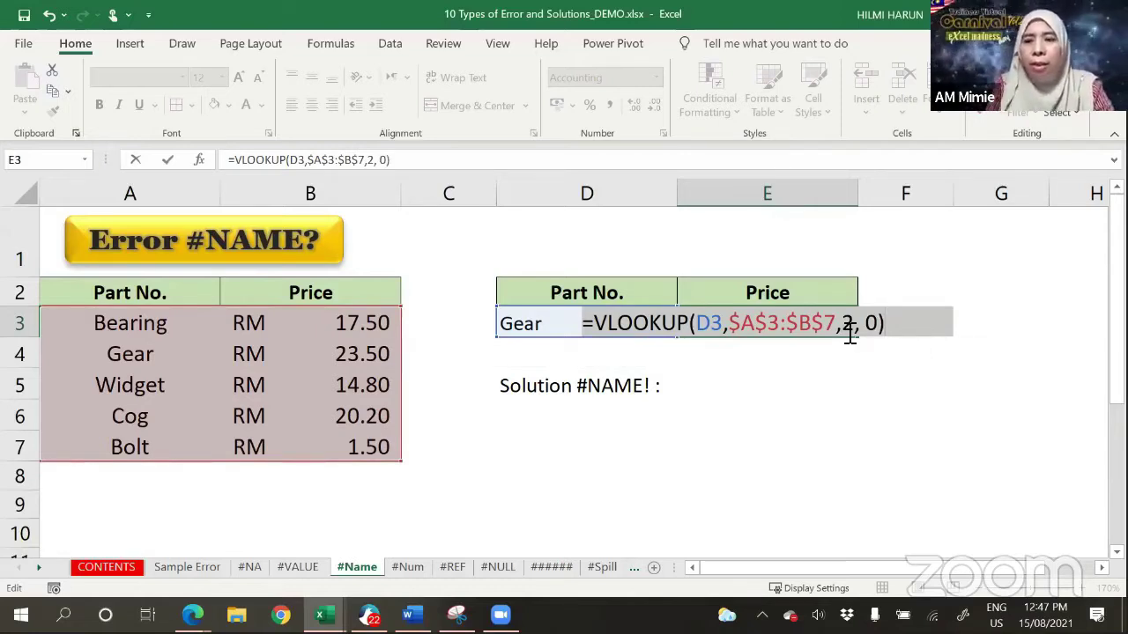
{"action": "key", "text": "Return"}
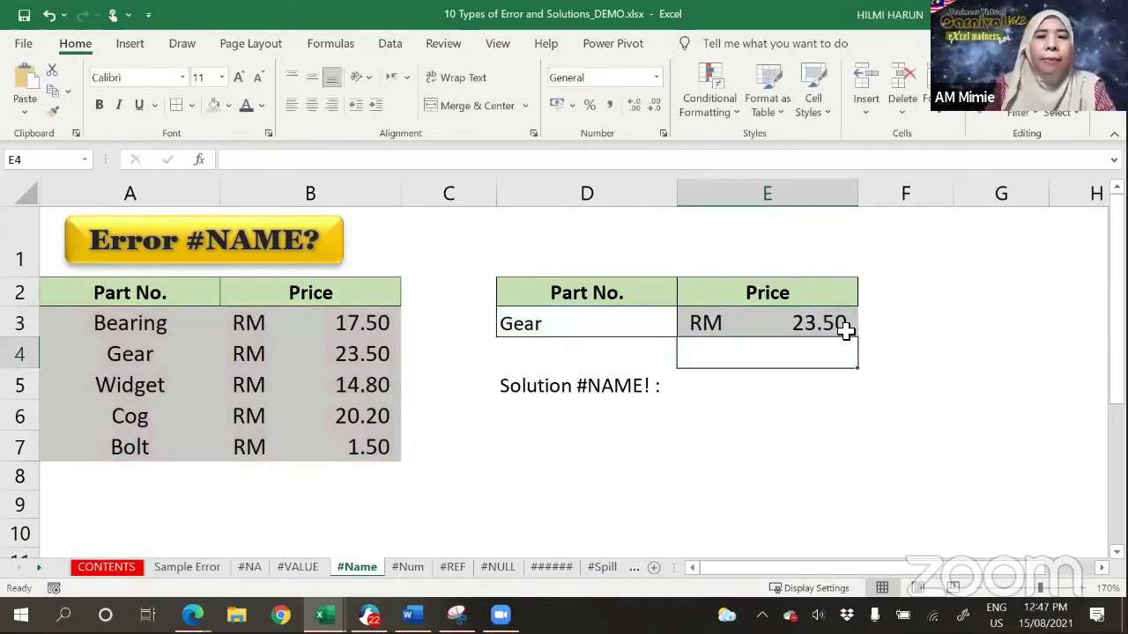
Step: Change E3's function name to VLOOKUPS so the cell shows #NAME?
{"action": "left_click", "coordinate": [795, 324]}
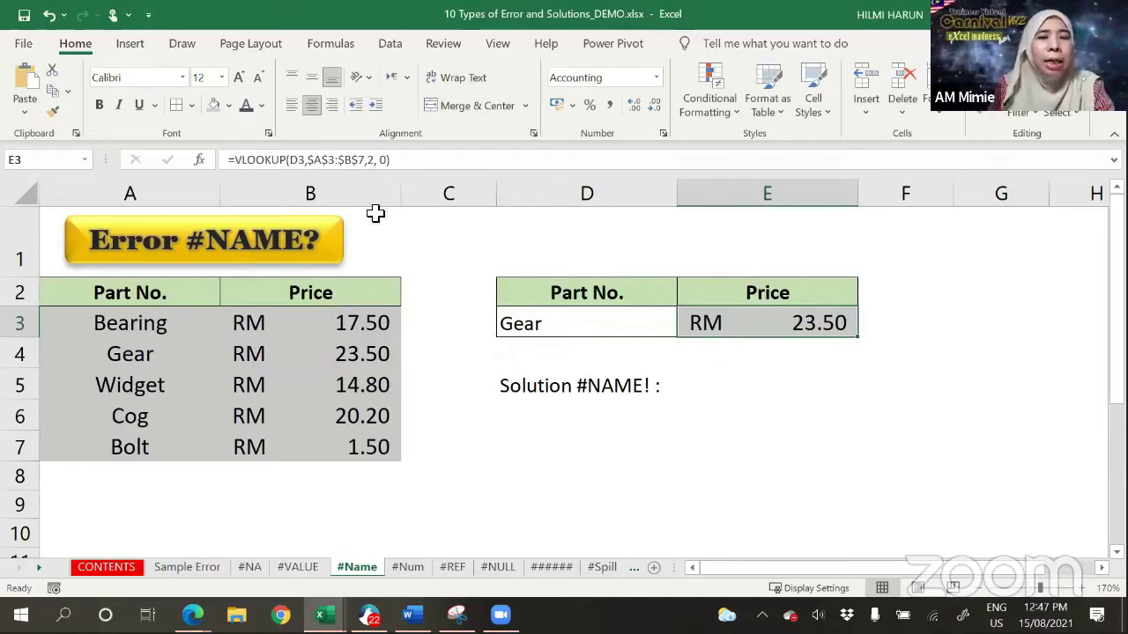
{"action": "left_click", "coordinate": [287, 161]}
{"action": "type", "text": "s"}
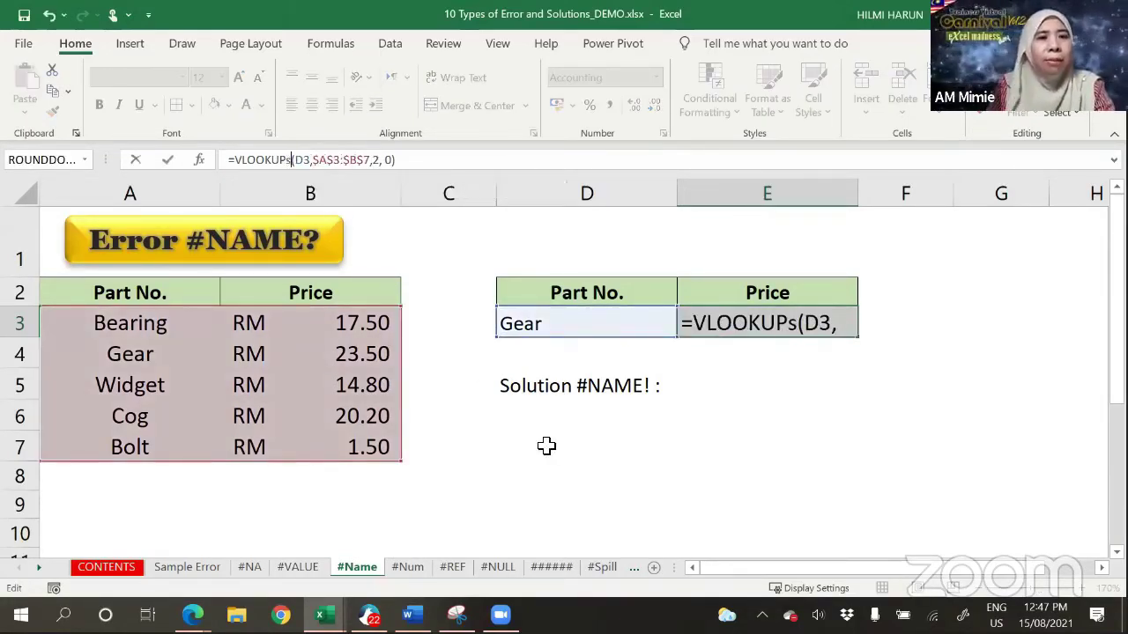
{"action": "key", "text": "BackSpace"}
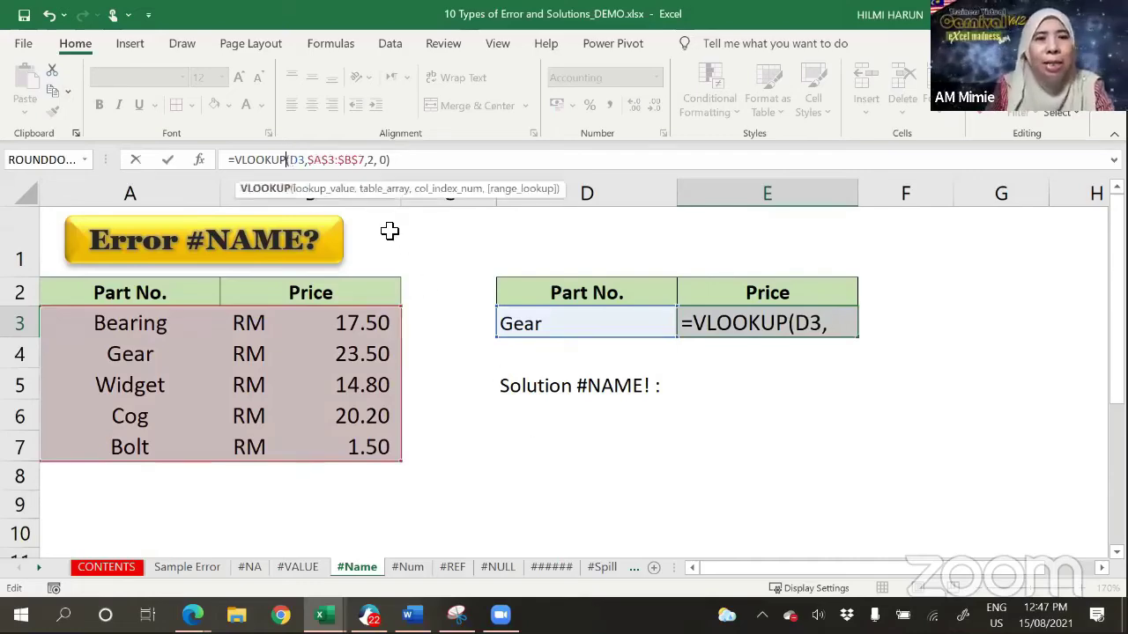
{"action": "type", "text": "S"}
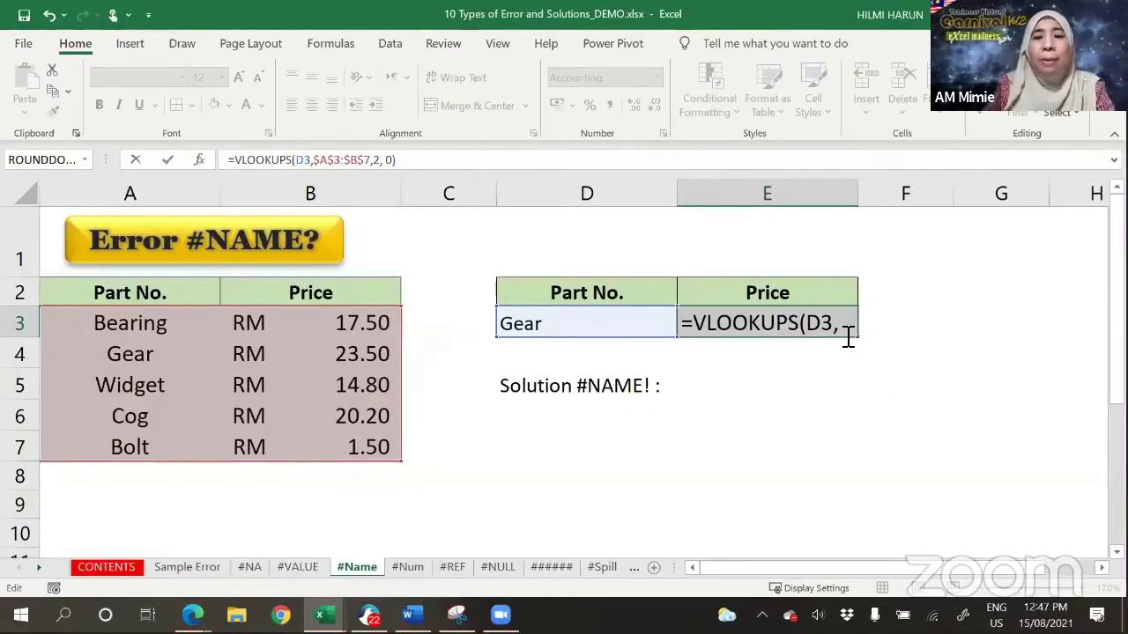
{"action": "key", "text": "Return"}
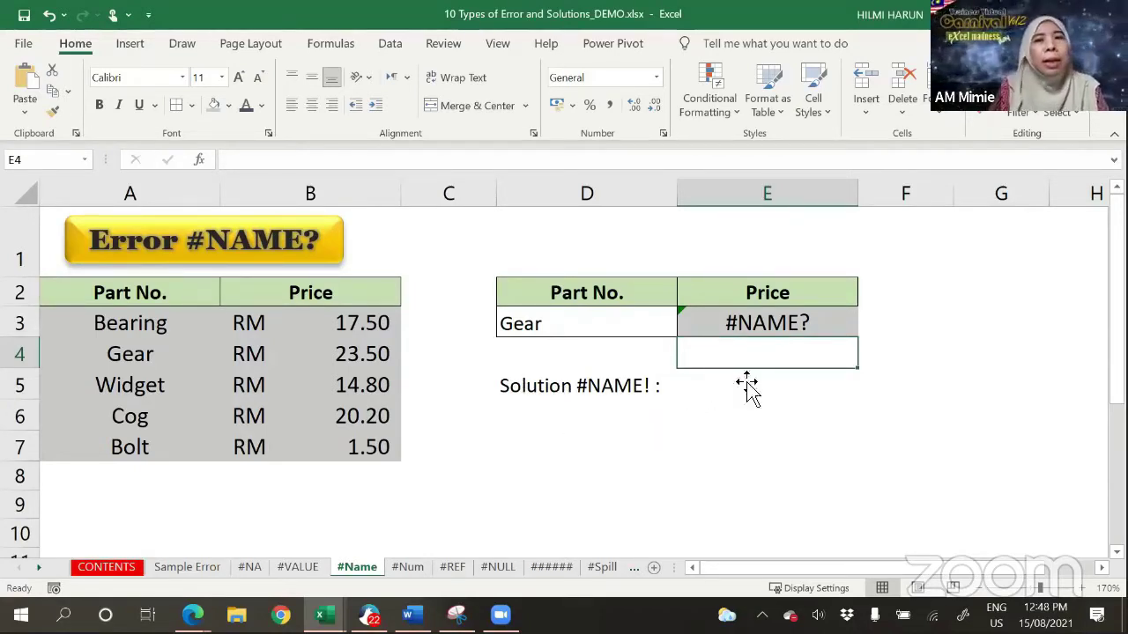
{"action": "left_click", "coordinate": [330, 43]}
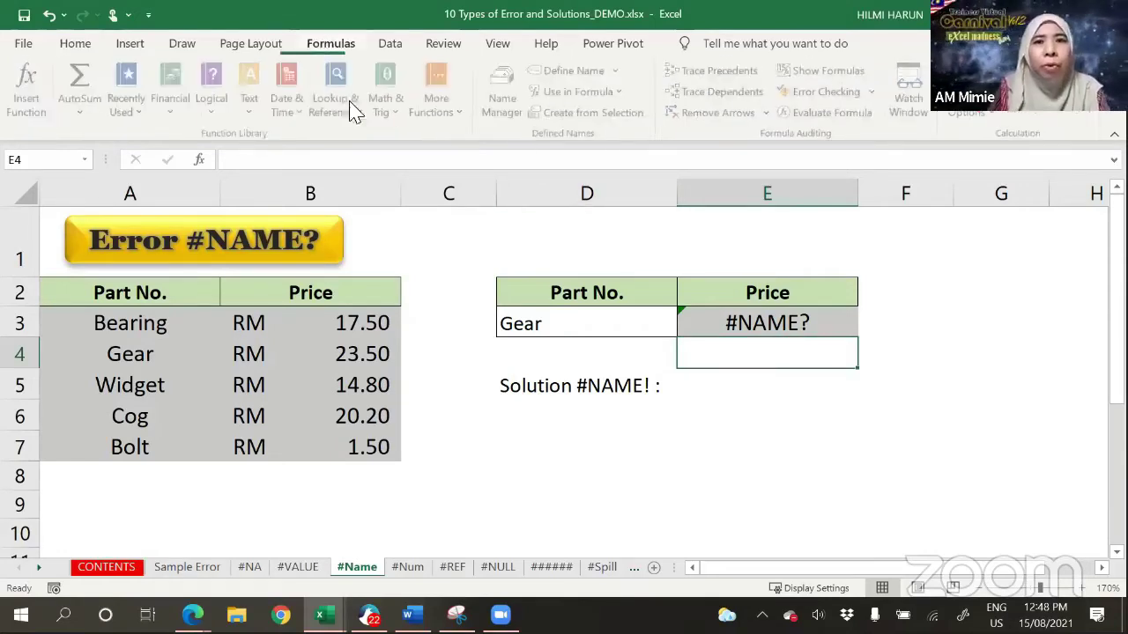
{"action": "left_click", "coordinate": [754, 327]}
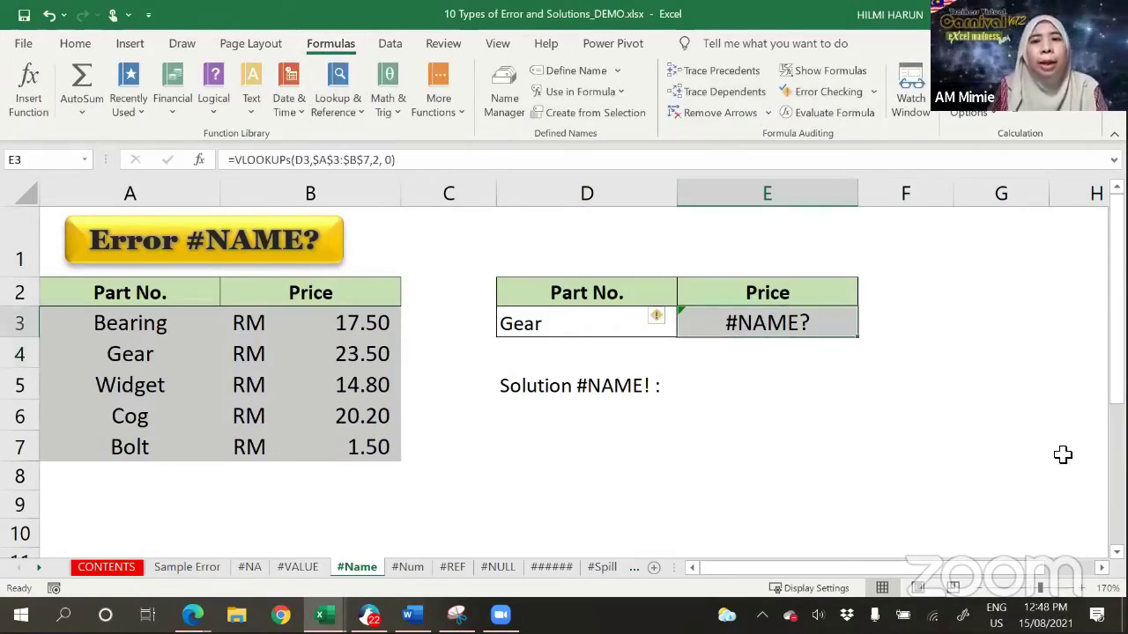
{"action": "key", "text": "ctrl+End"}
{"action": "left_click", "coordinate": [832, 325]}
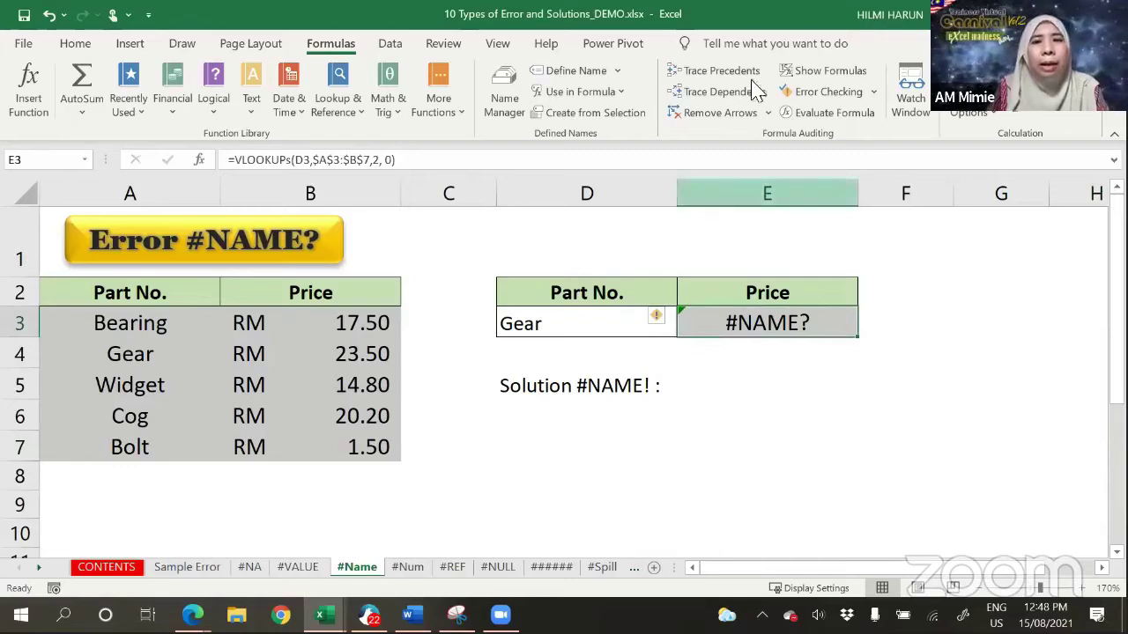
{"action": "left_click", "coordinate": [851, 118]}
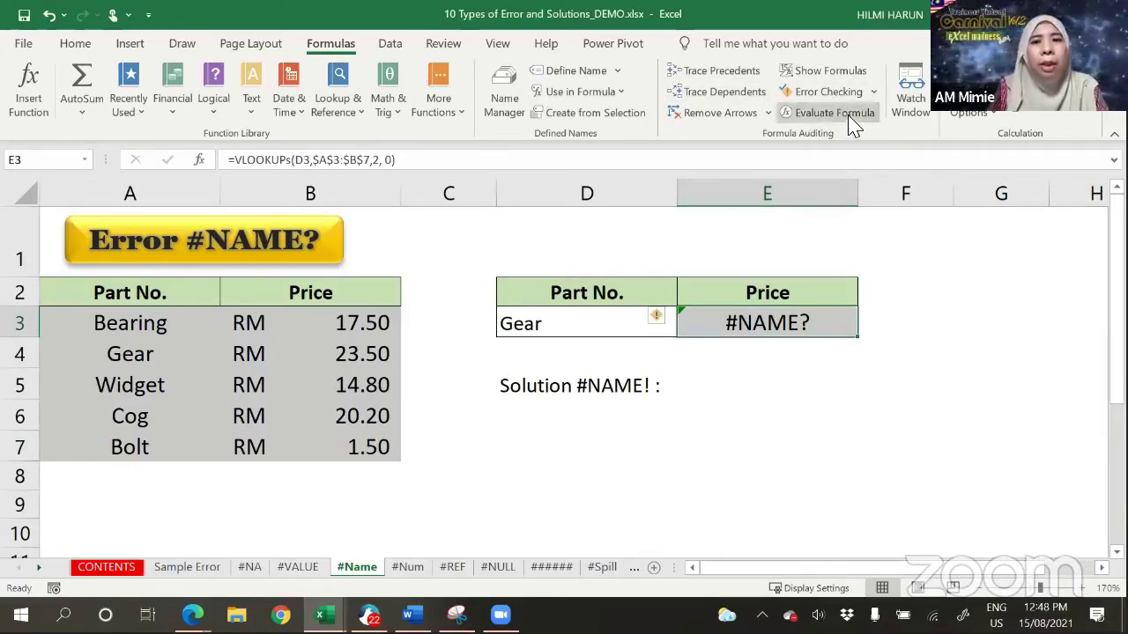
{"action": "left_click_drag", "start_coordinate": [591, 363], "coordinate": [467, 363]}
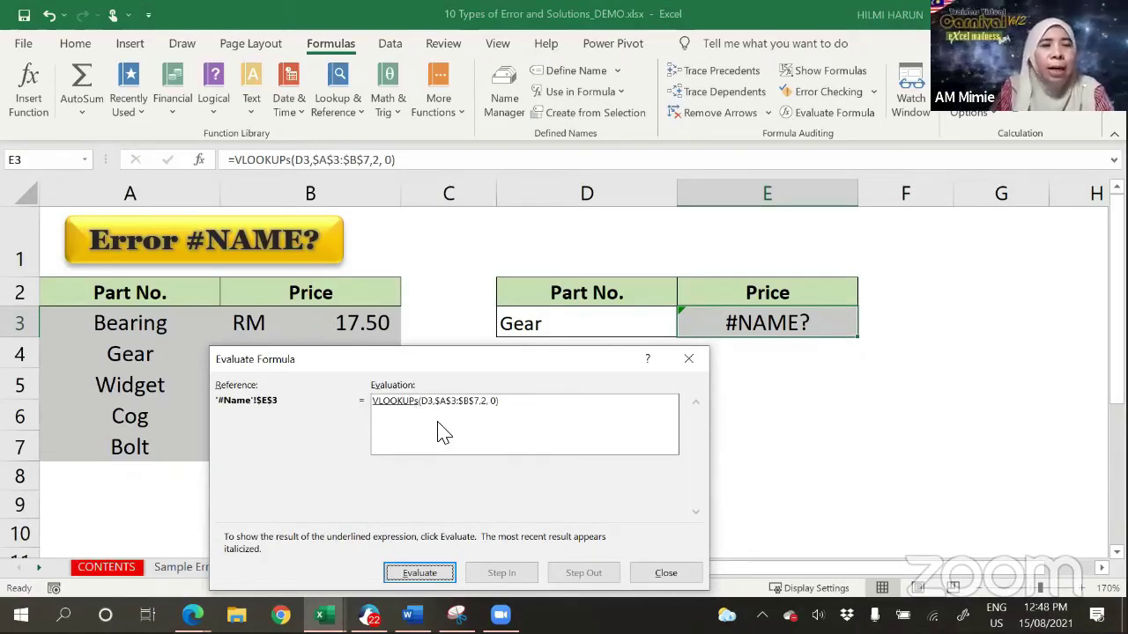
{"action": "left_click", "coordinate": [419, 574]}
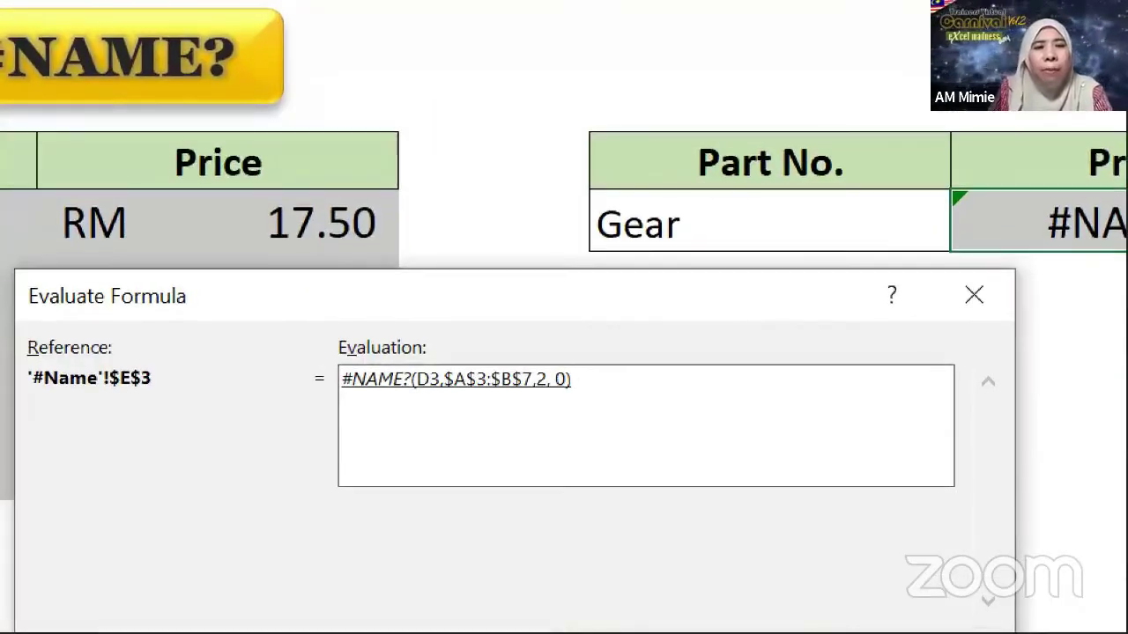
{"action": "mouse_move", "coordinate": [326, 354]}
{"action": "left_mouse_down"}
{"action": "mouse_move", "coordinate": [412, 385]}
{"action": "mouse_move", "coordinate": [418, 410]}
{"action": "left_mouse_up"}
{"action": "left_click_drag", "start_coordinate": [397, 492], "coordinate": [384, 415]}
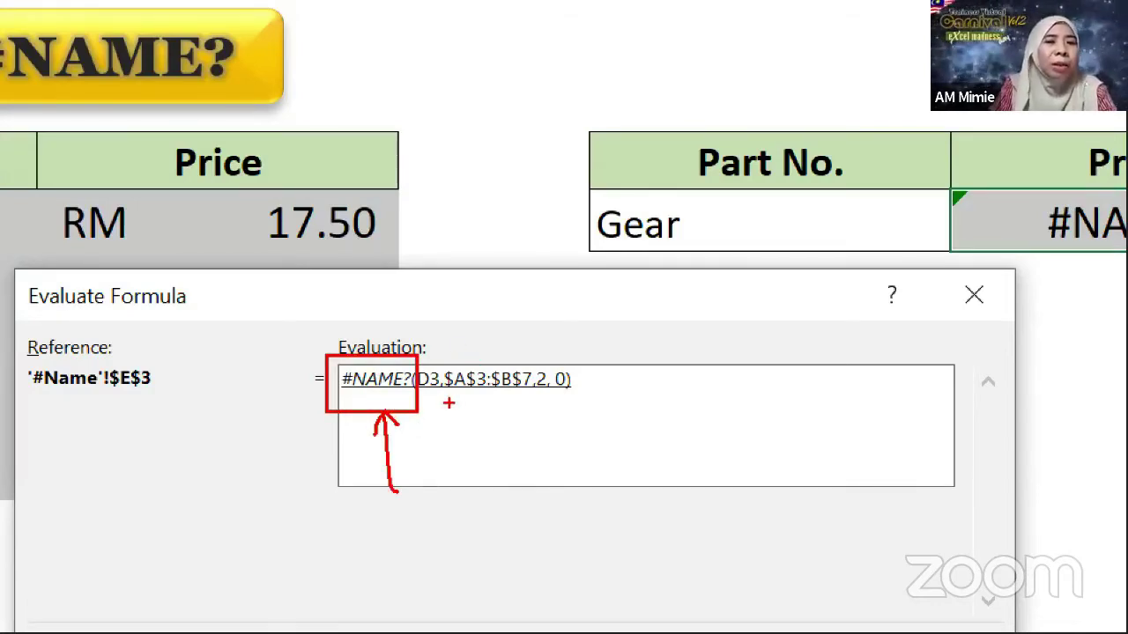
{"action": "left_click_drag", "start_coordinate": [448, 403], "coordinate": [557, 401]}
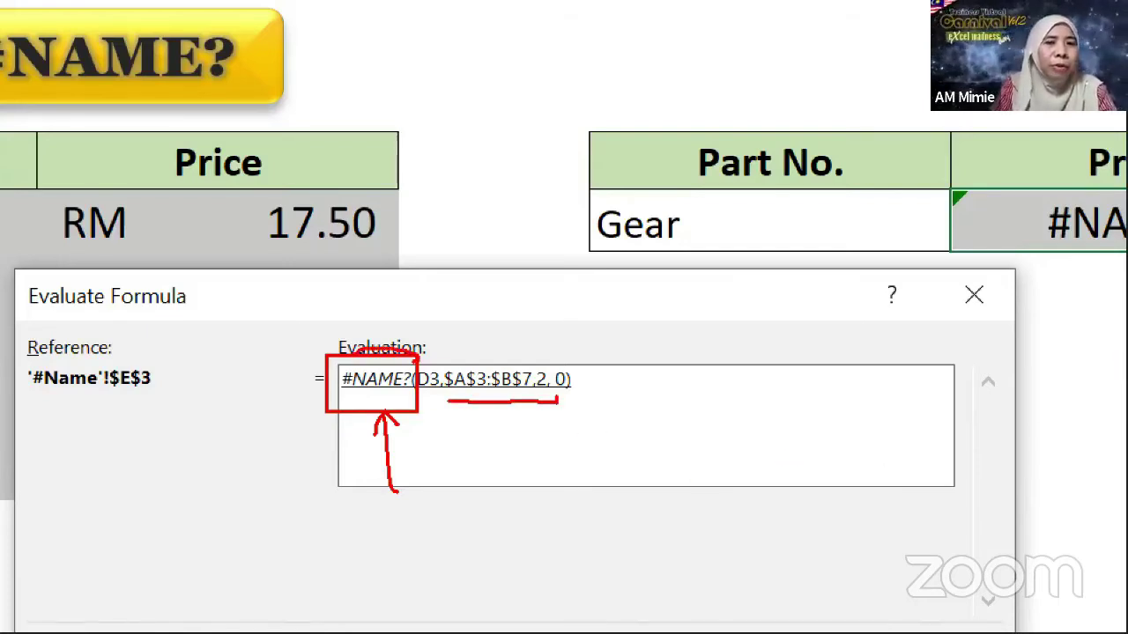
{"action": "left_click_drag", "start_coordinate": [420, 353], "coordinate": [434, 339]}
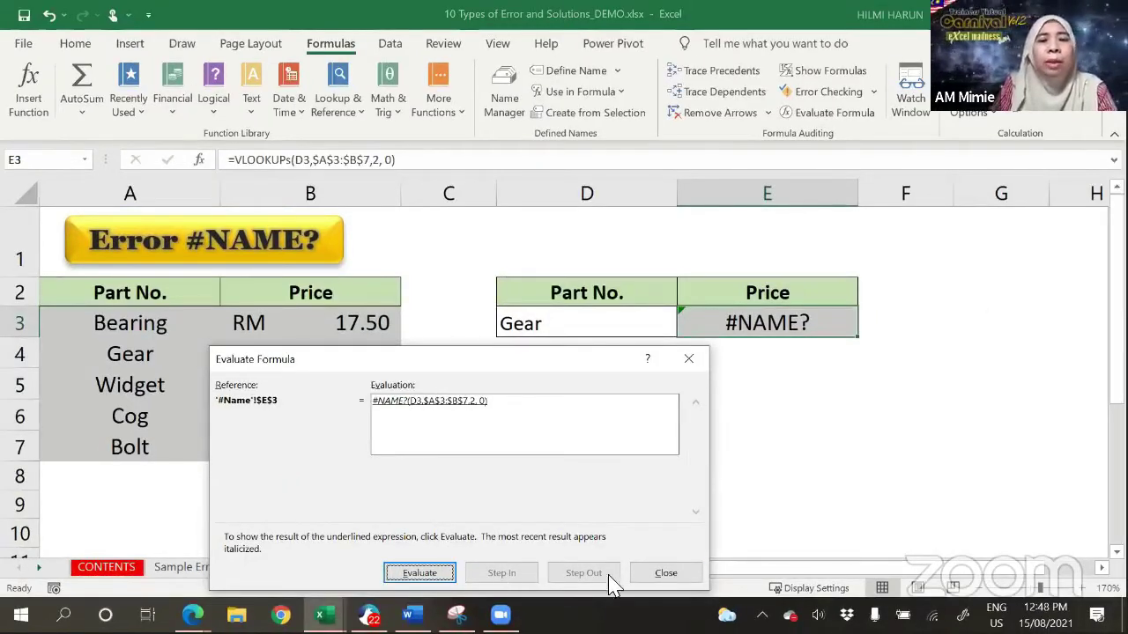
{"action": "left_click", "coordinate": [667, 573]}
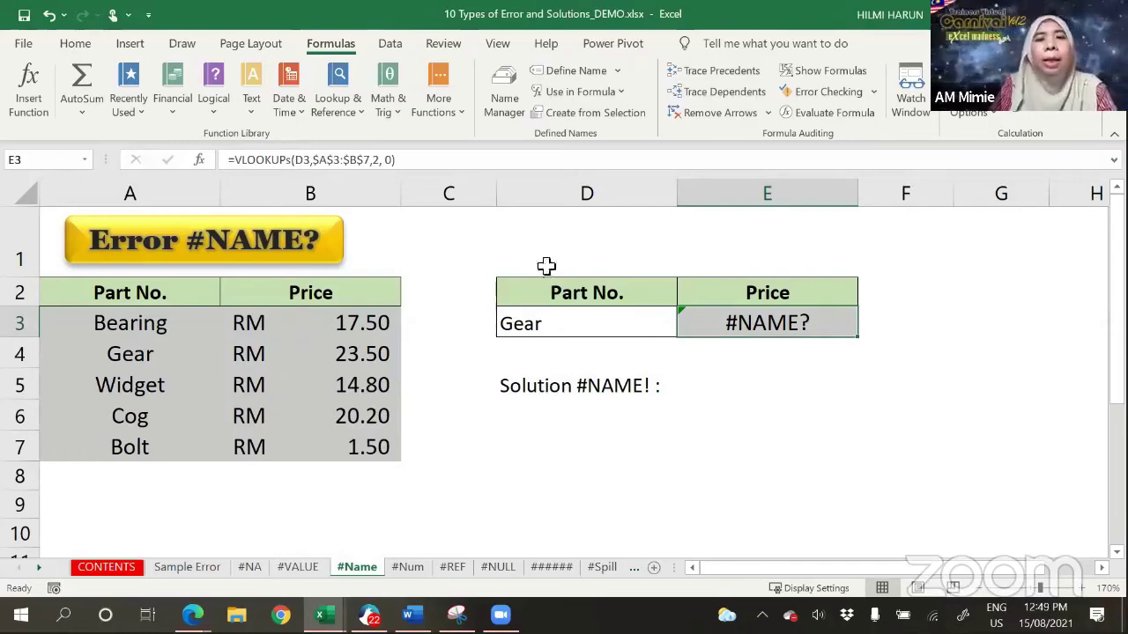
{"action": "left_click", "coordinate": [286, 159]}
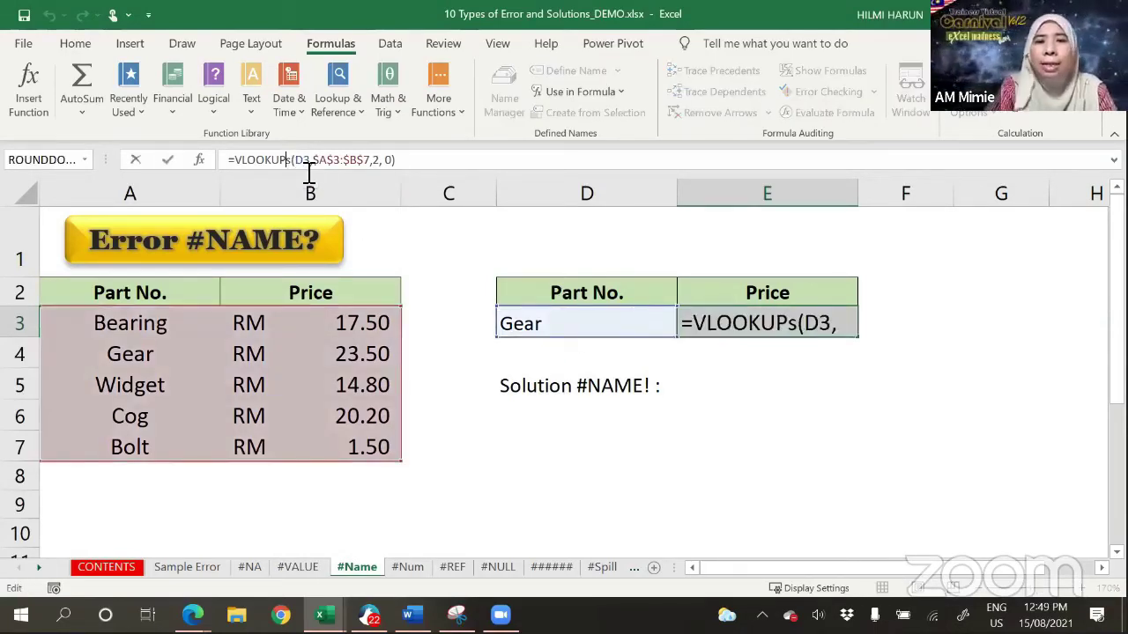
{"action": "key", "text": "Delete"}
{"action": "key", "text": "Return"}
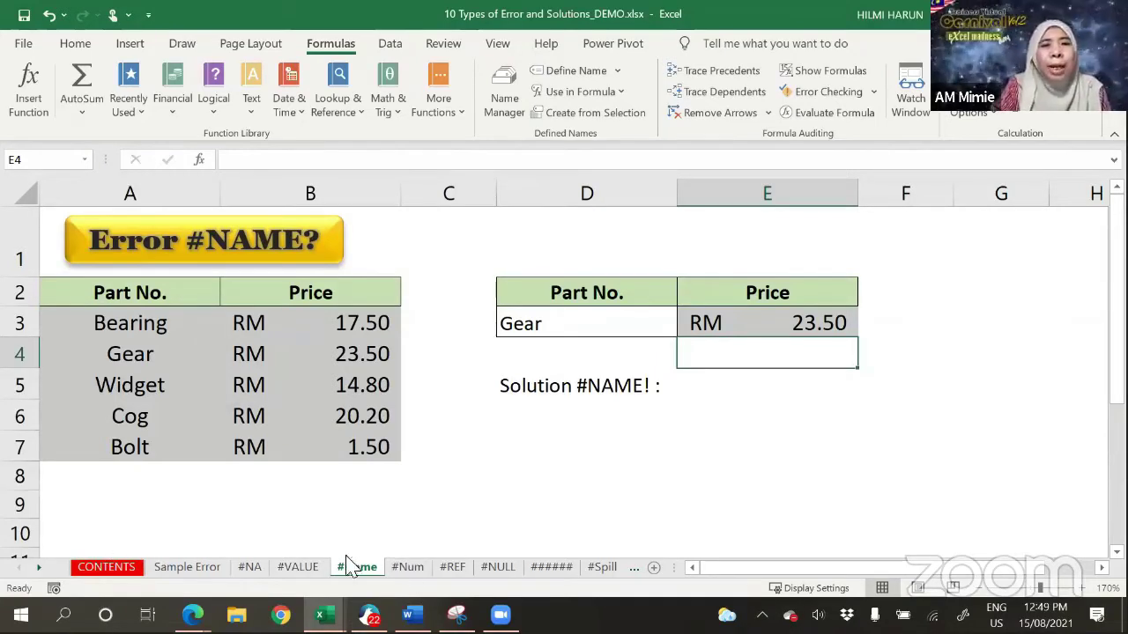
Step: Switch to the #Num sheet
{"action": "left_click", "coordinate": [408, 569]}
{"action": "scroll", "coordinate": [809, 319], "scroll_direction": "down", "scroll_amount": 1}
{"action": "scroll", "coordinate": [815, 352], "scroll_direction": "up", "scroll_amount": 1}
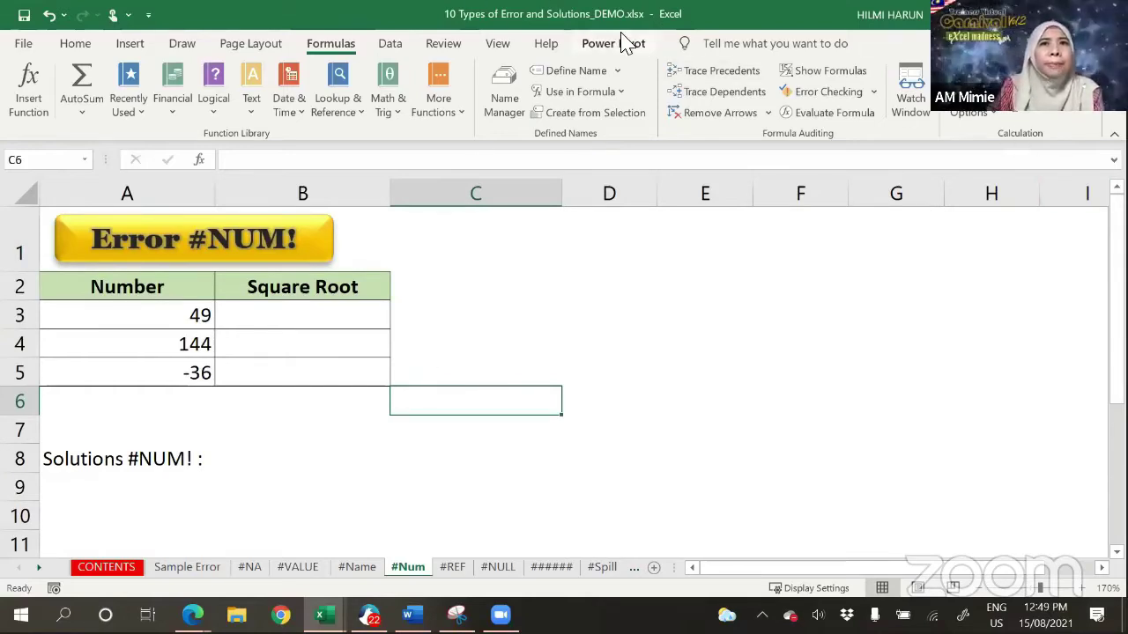
{"action": "scroll", "coordinate": [615, 349], "scroll_direction": "down", "scroll_amount": 1}
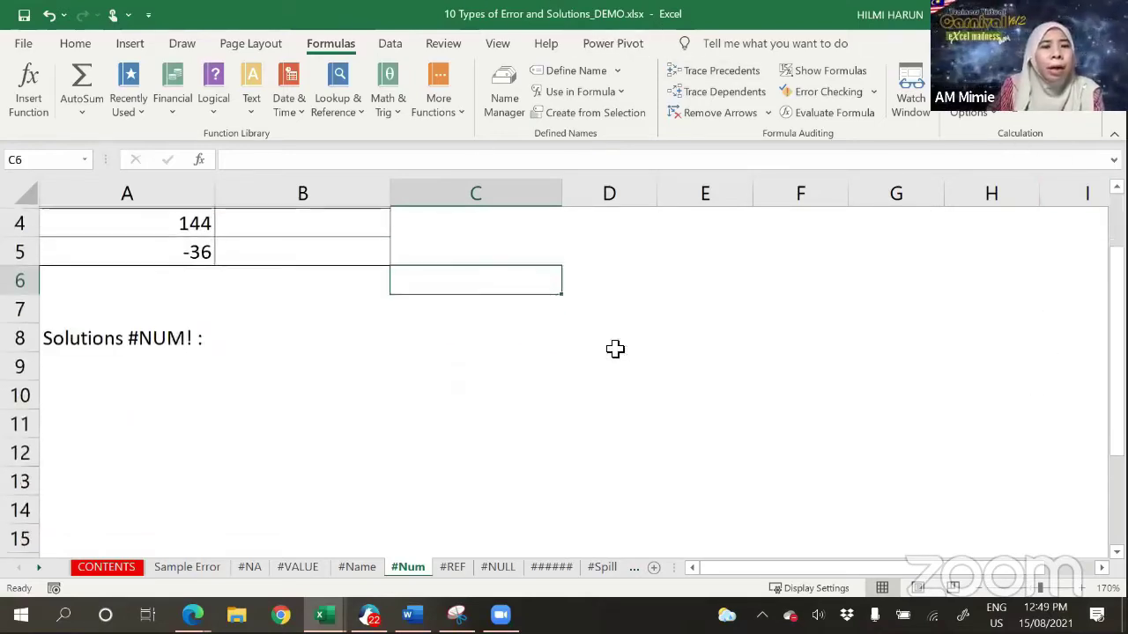
{"action": "scroll", "coordinate": [615, 349], "scroll_direction": "up", "scroll_amount": 1}
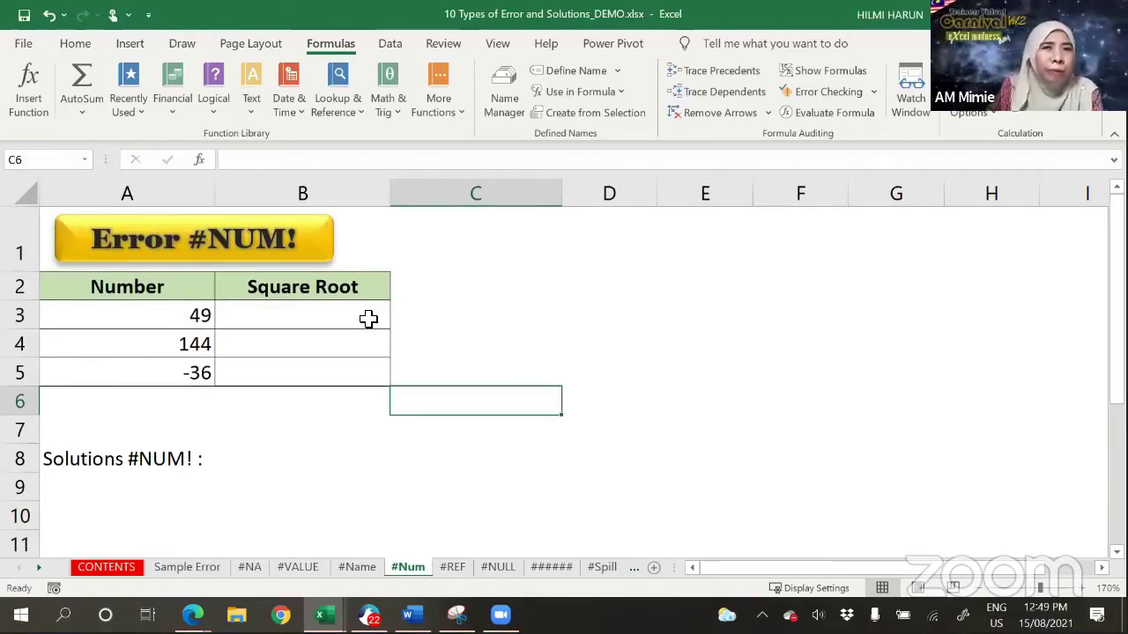
Step: Enter =SQRT(A3) in B3, giving 7 for 49
{"action": "left_click", "coordinate": [297, 317]}
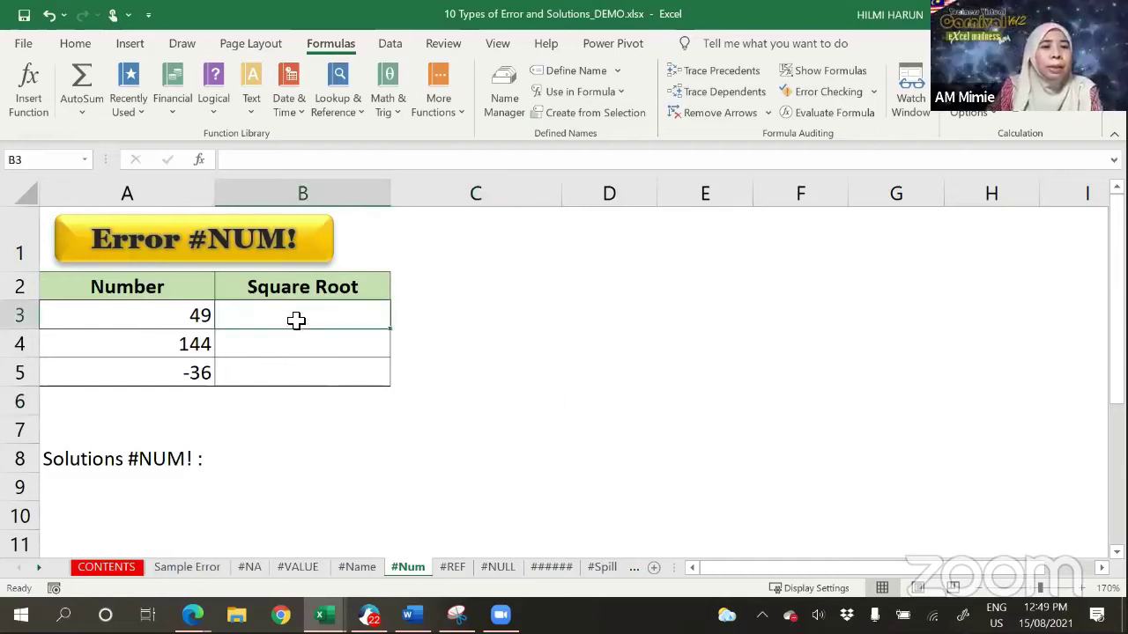
{"action": "type", "text": "="}
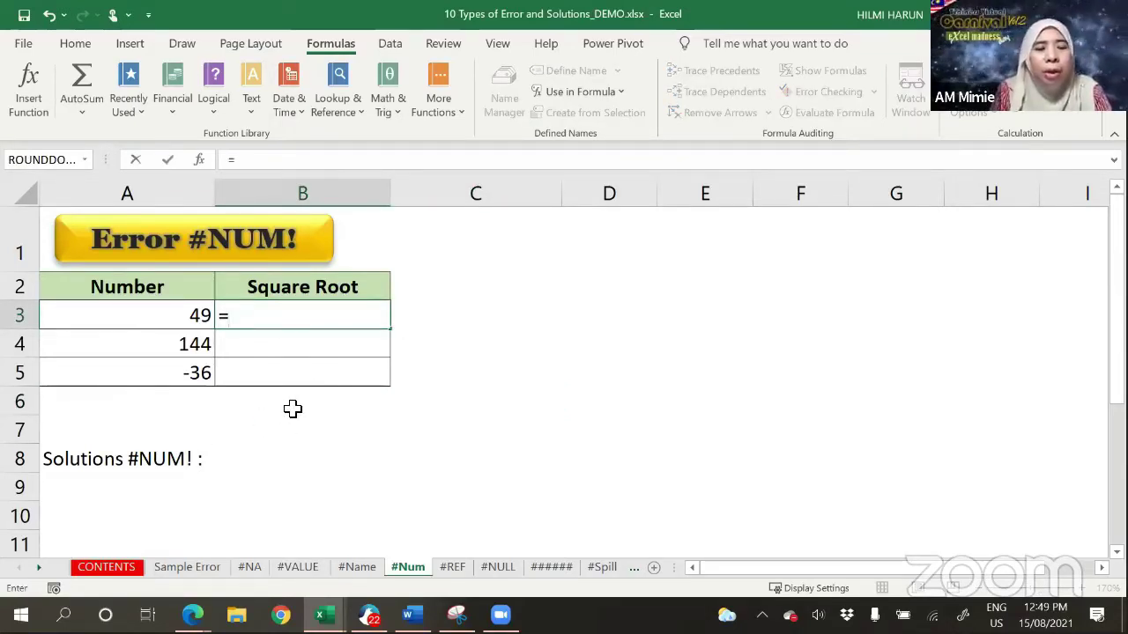
{"action": "type", "text": "SQU"}
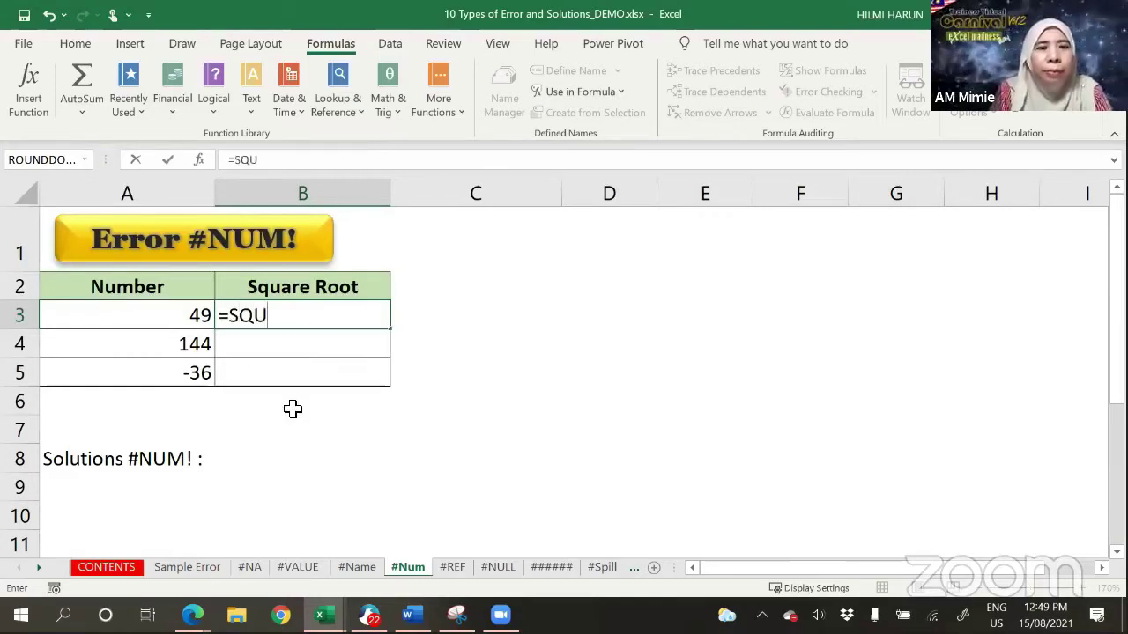
{"action": "key", "text": "BackSpace"}
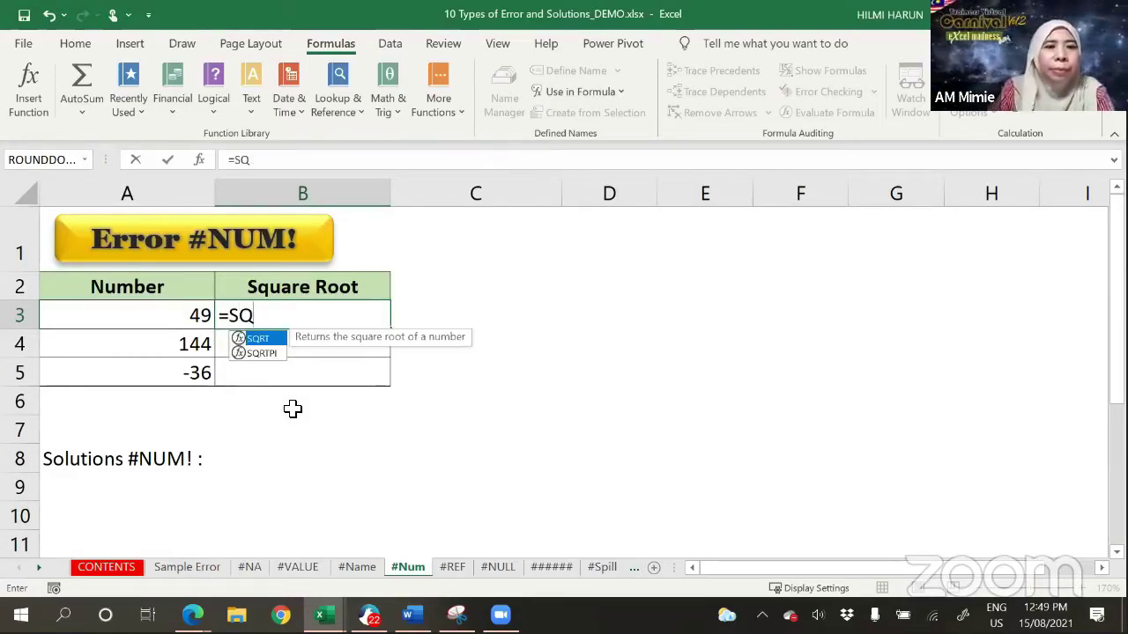
{"action": "double_click", "coordinate": [259, 339]}
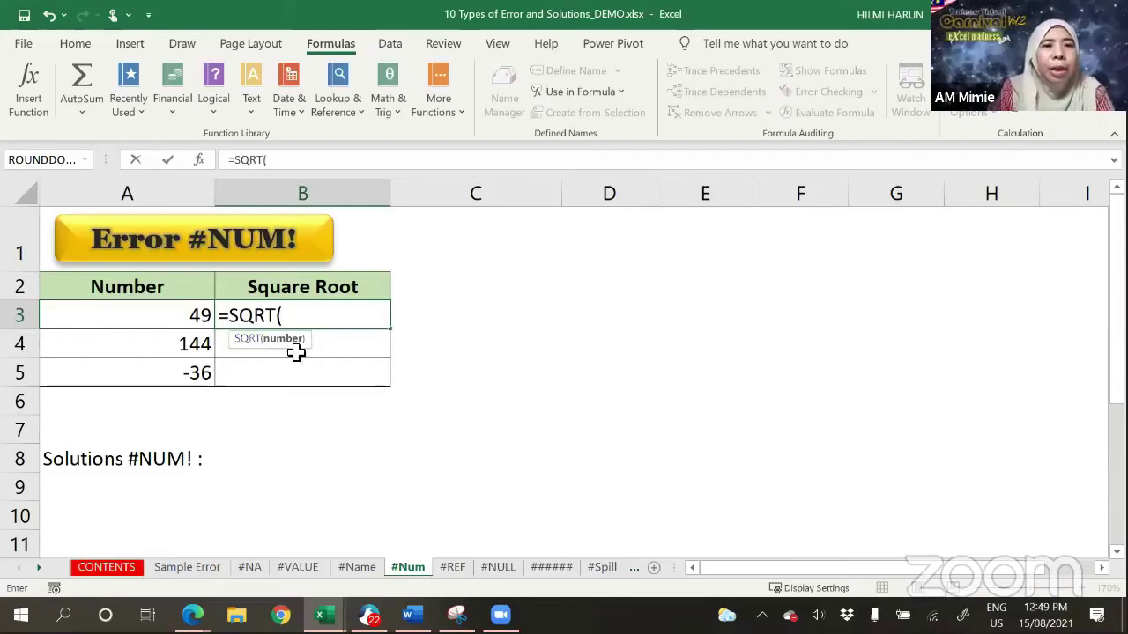
{"action": "key", "text": "BackSpace"}
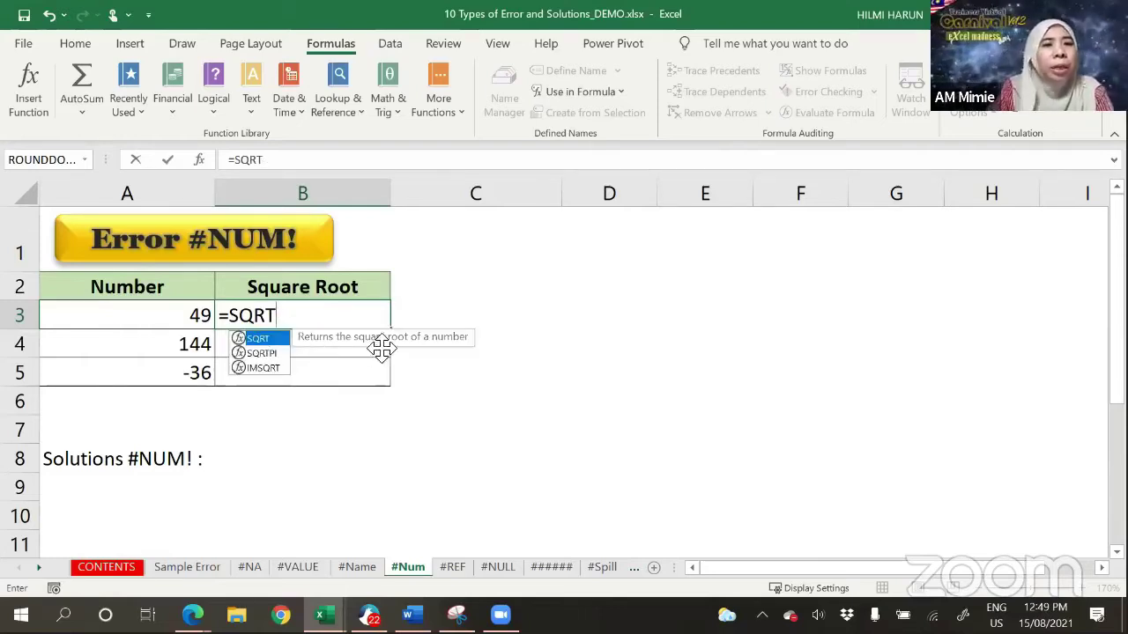
{"action": "key", "text": "Tab"}
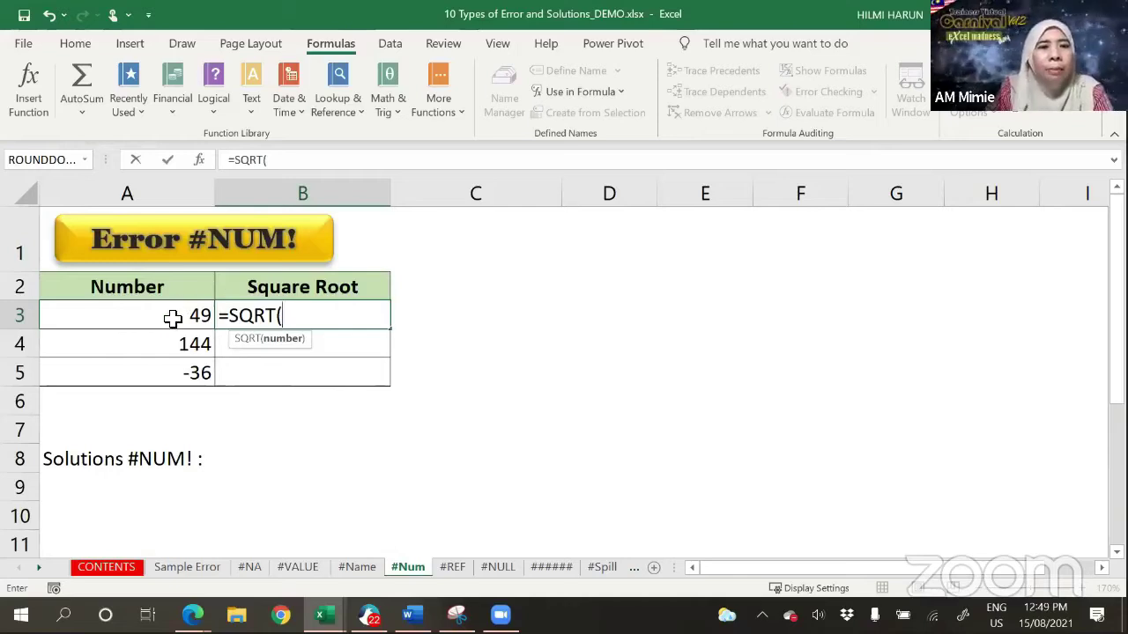
{"action": "left_click", "coordinate": [171, 318]}
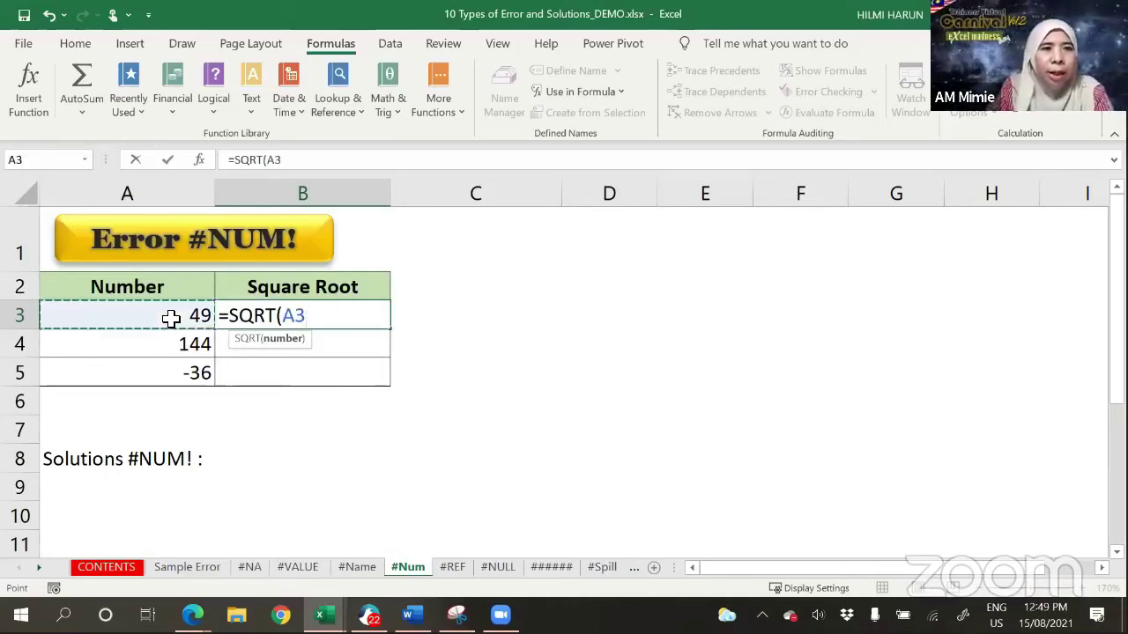
{"action": "type", "text": ")"}
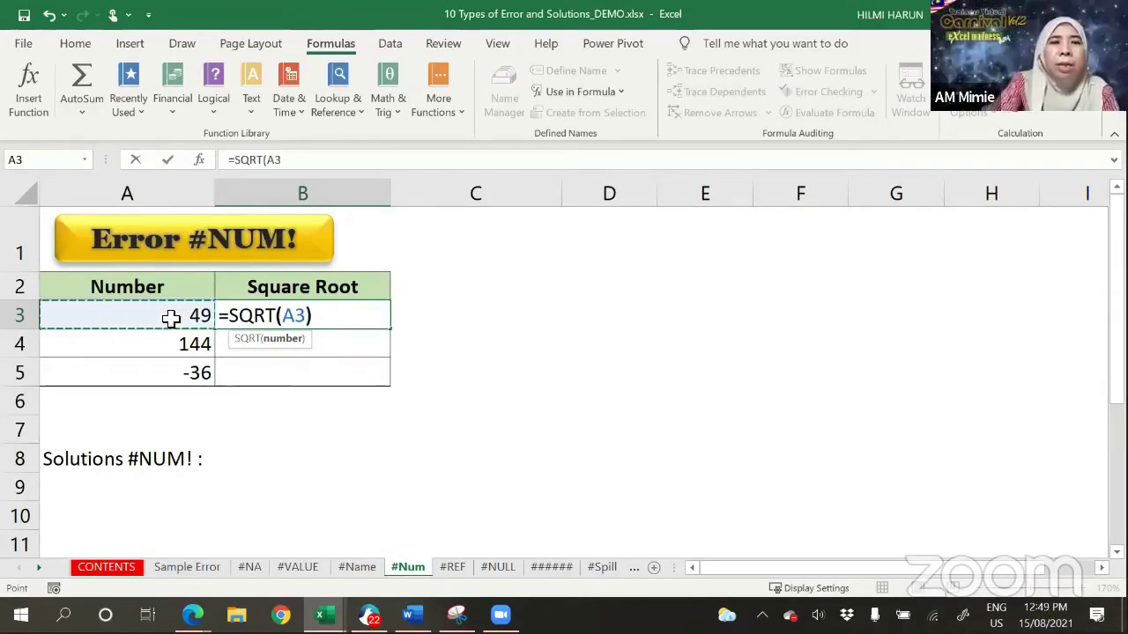
{"action": "key", "text": "Return"}
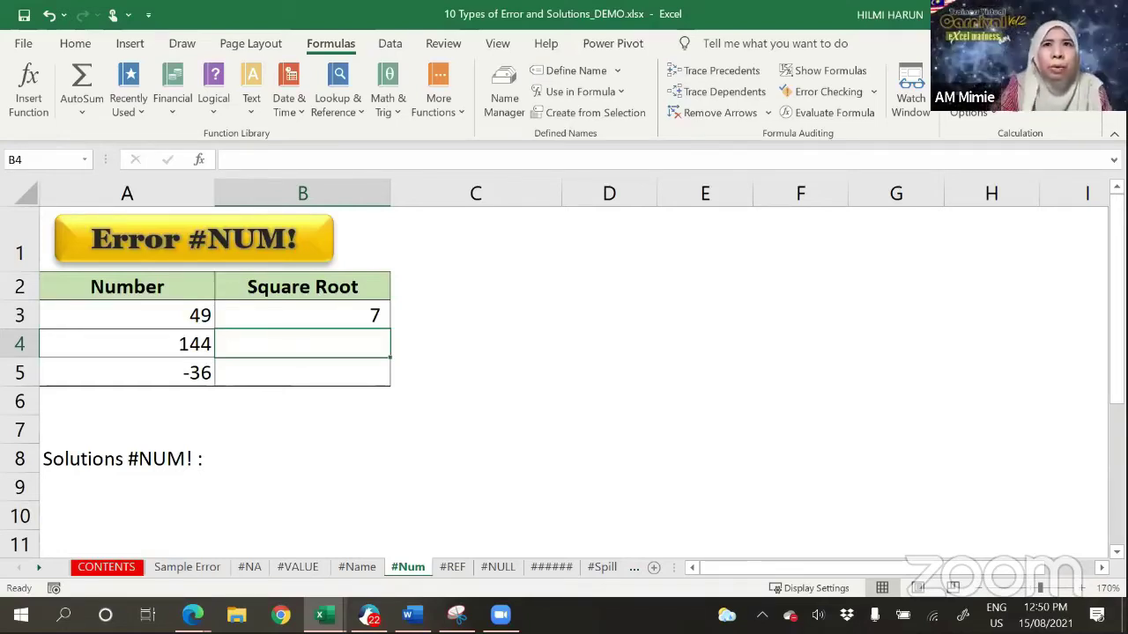
Step: Fill the square root formula down to B5 and select the #NUM! result for -36
{"action": "left_click", "coordinate": [310, 319]}
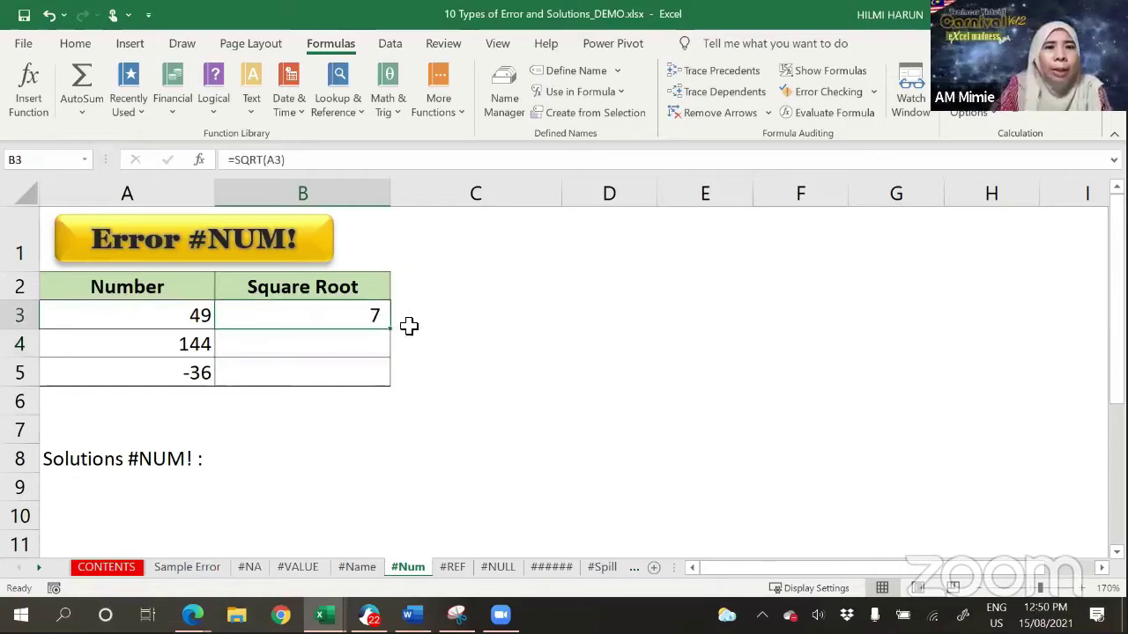
{"action": "double_click", "coordinate": [393, 327]}
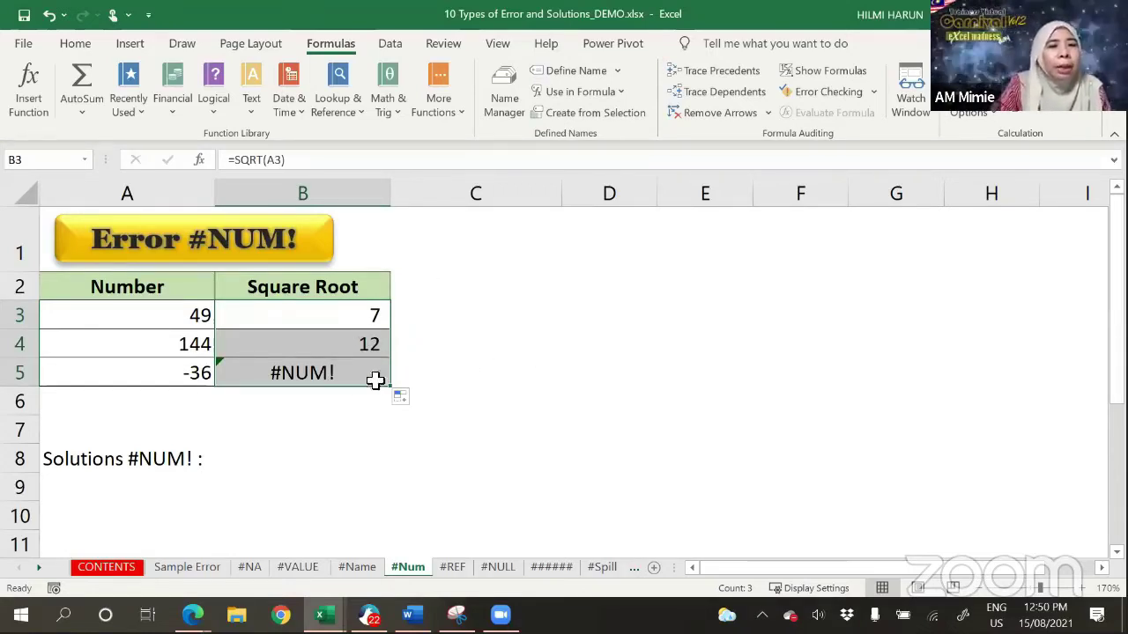
{"action": "left_click", "coordinate": [524, 382]}
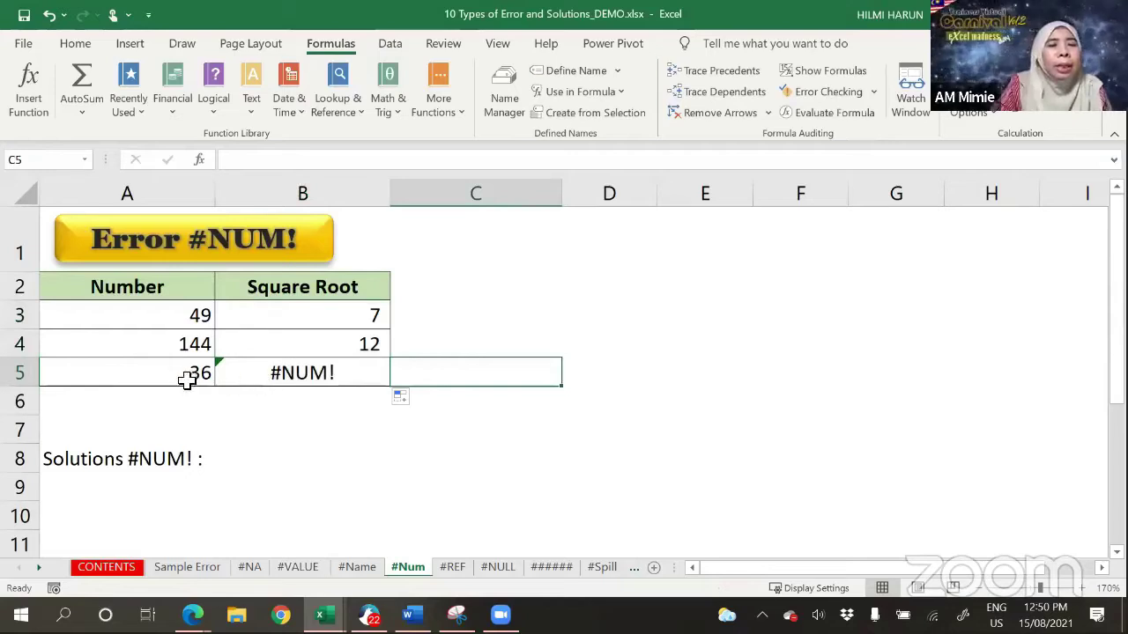
{"action": "left_click", "coordinate": [329, 376]}
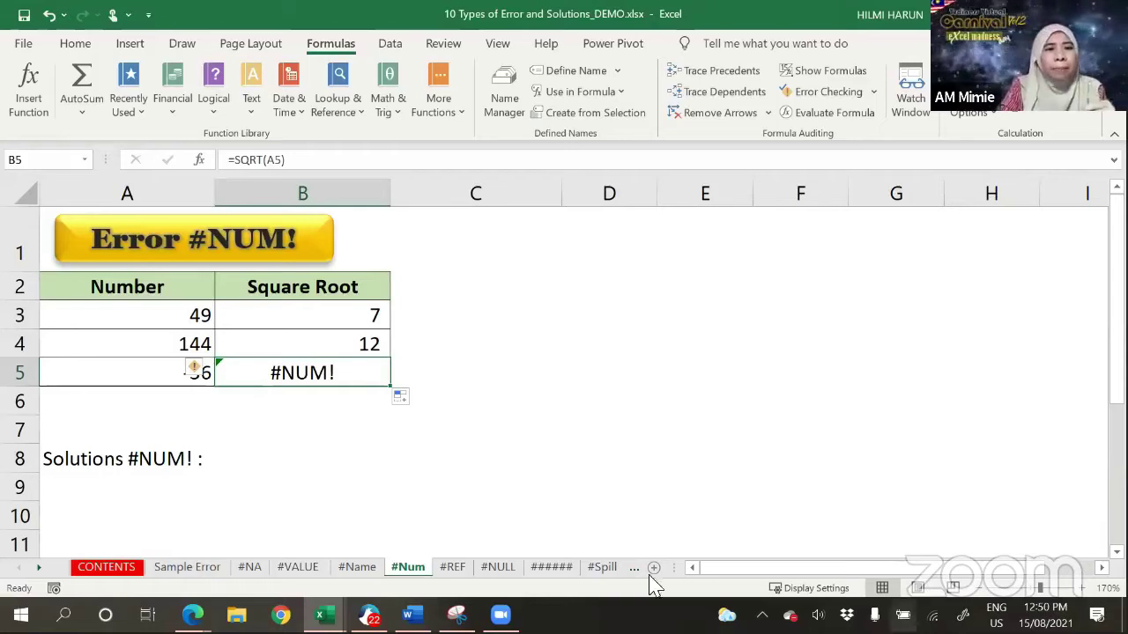
{"action": "left_click", "coordinate": [841, 116]}
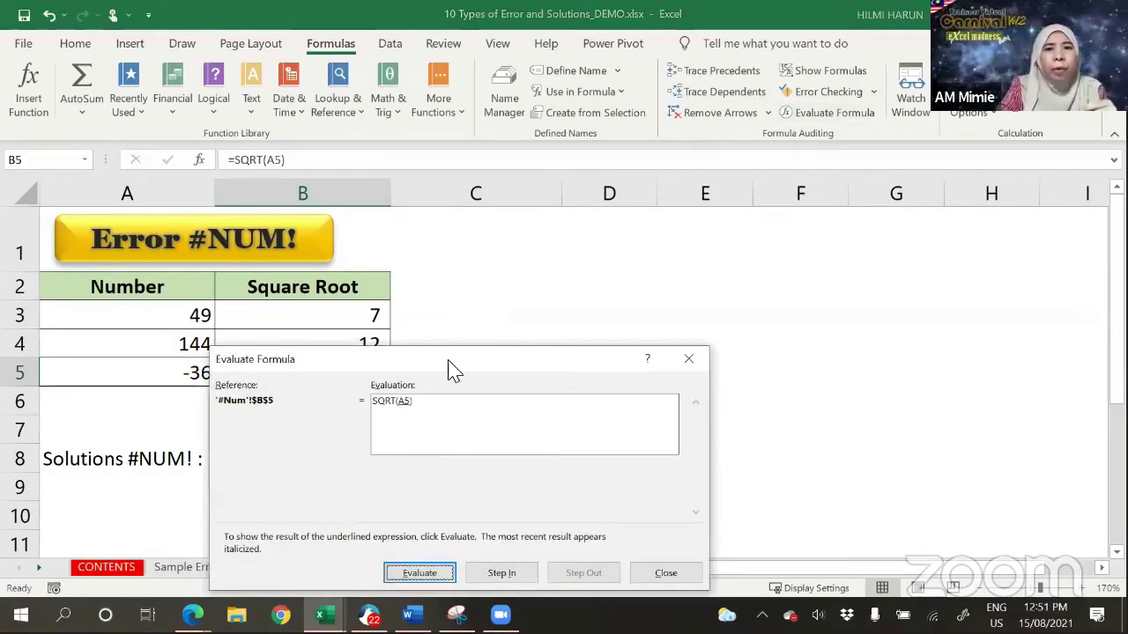
{"action": "left_click_drag", "start_coordinate": [467, 361], "coordinate": [761, 233]}
{"action": "left_click", "coordinate": [712, 446]}
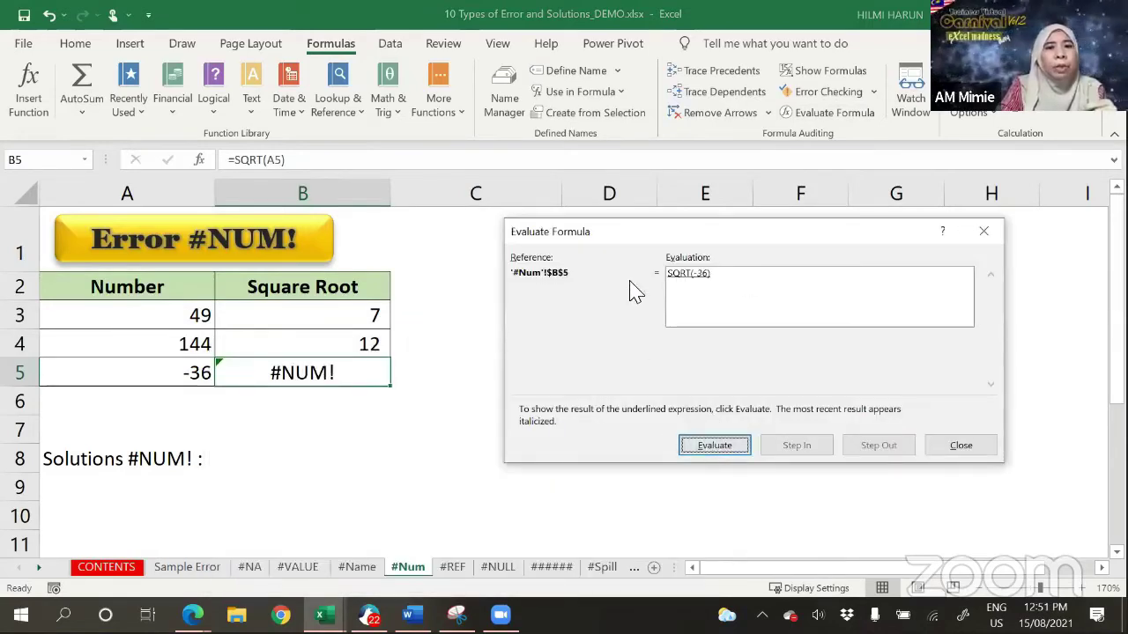
{"action": "left_click", "coordinate": [700, 449]}
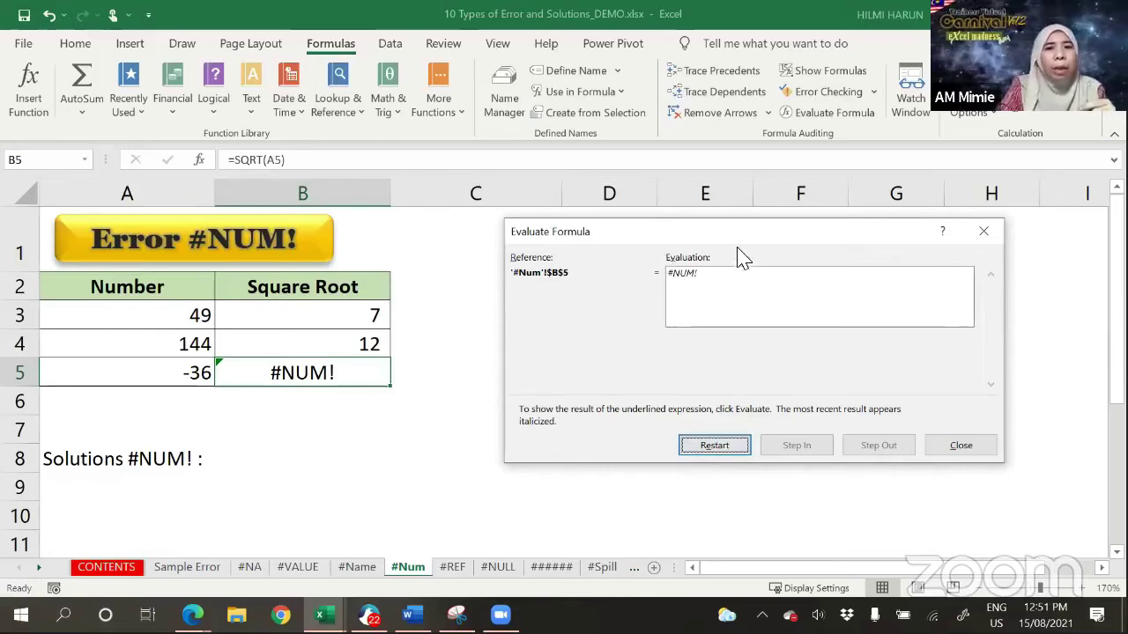
{"action": "left_click", "coordinate": [965, 445]}
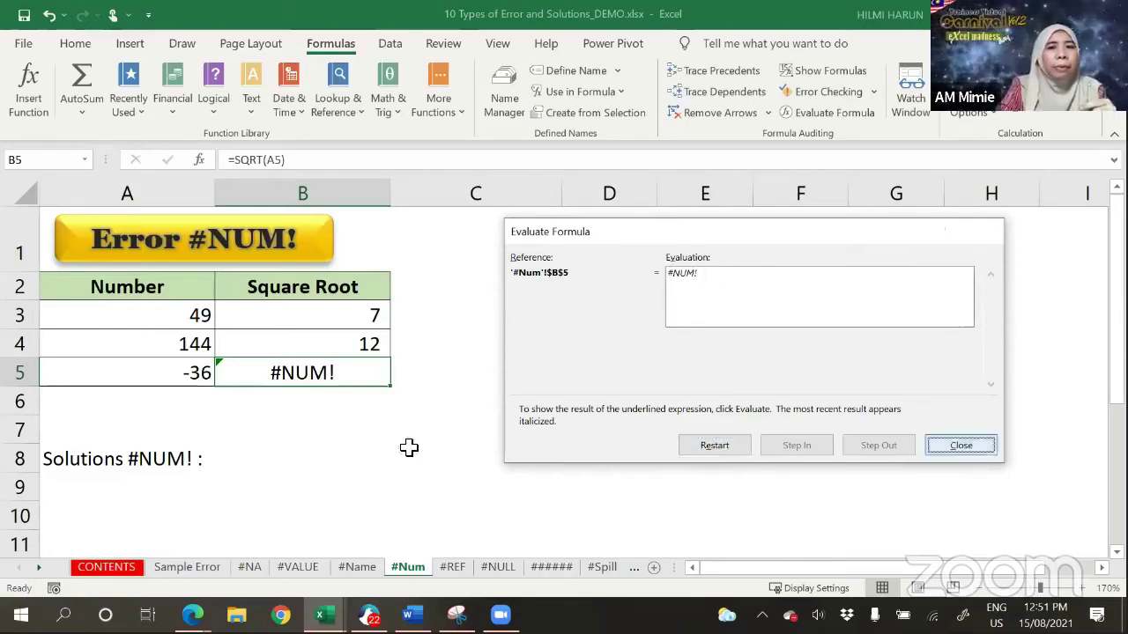
Step: Change A5 from -36 to 36 and confirm B5's =SQRT(A5) now returns 6
{"action": "left_click", "coordinate": [134, 382]}
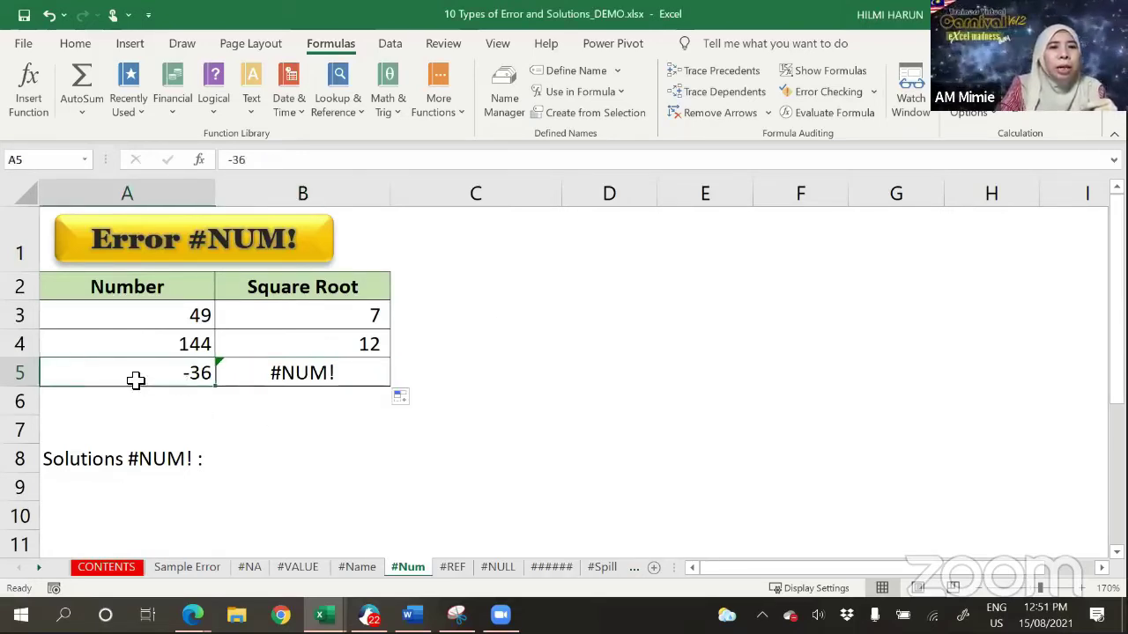
{"action": "left_click", "coordinate": [236, 160]}
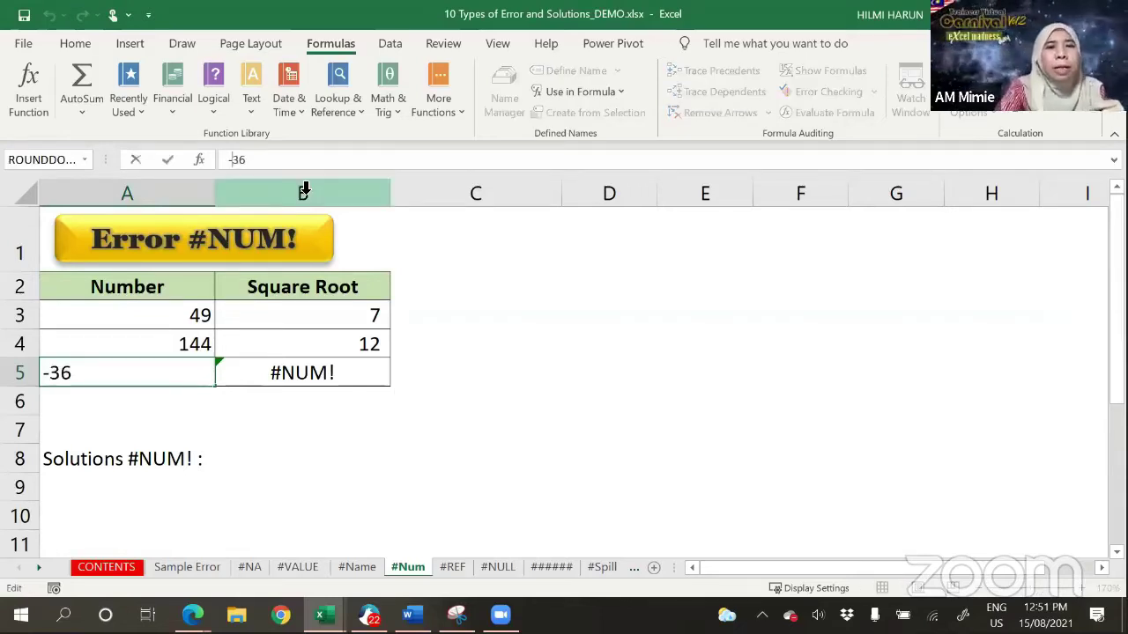
{"action": "key", "text": "BackSpace"}
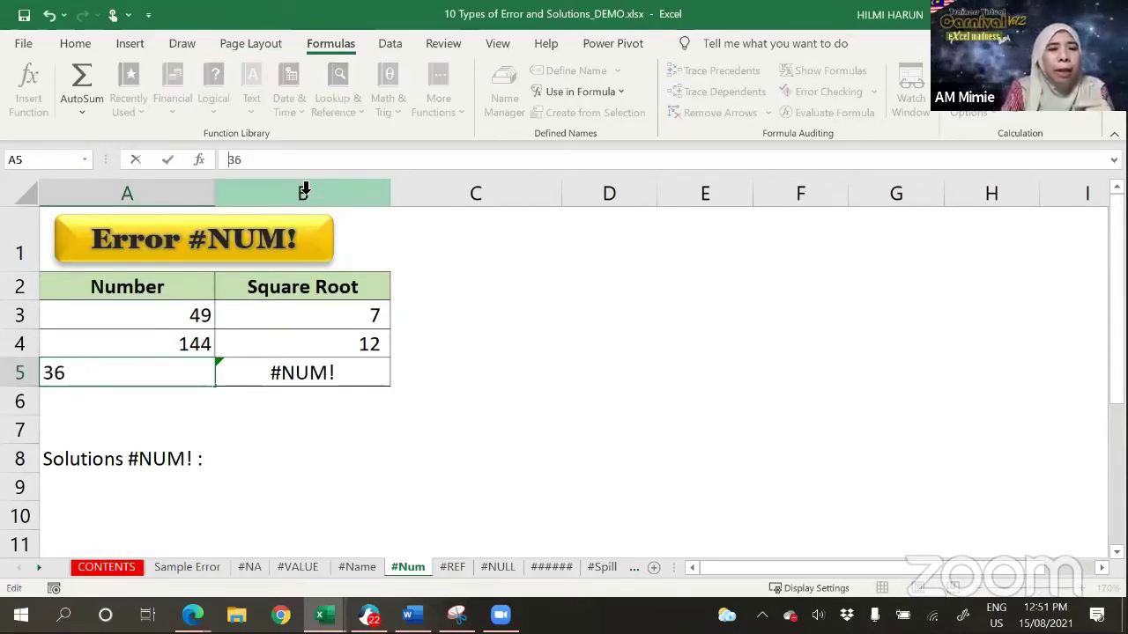
{"action": "key", "text": "Return"}
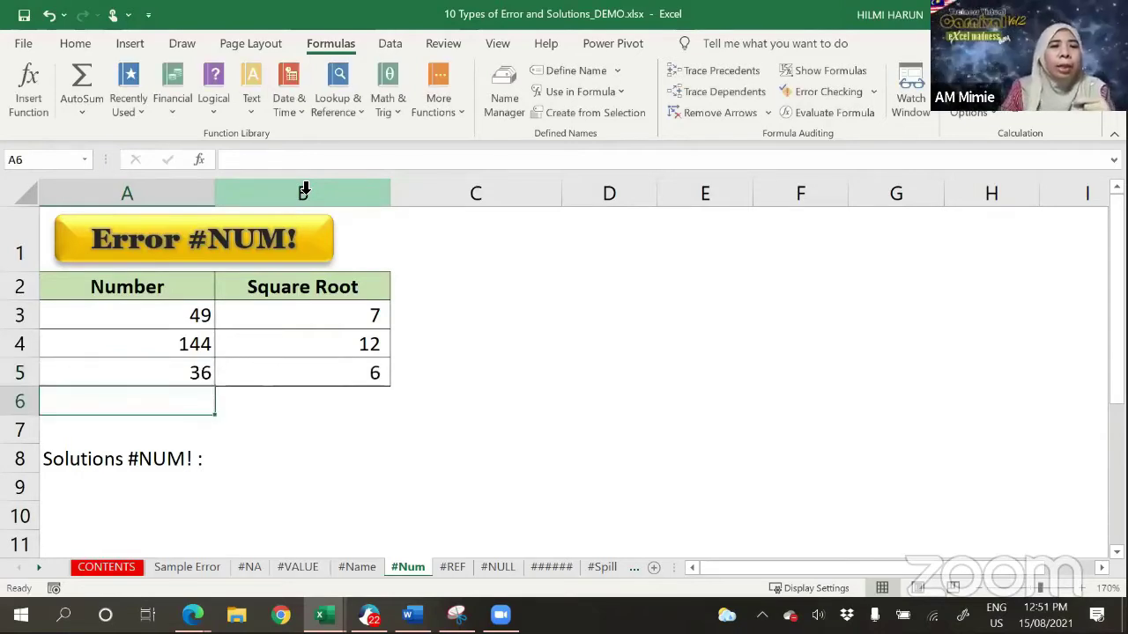
{"action": "left_click", "coordinate": [350, 377]}
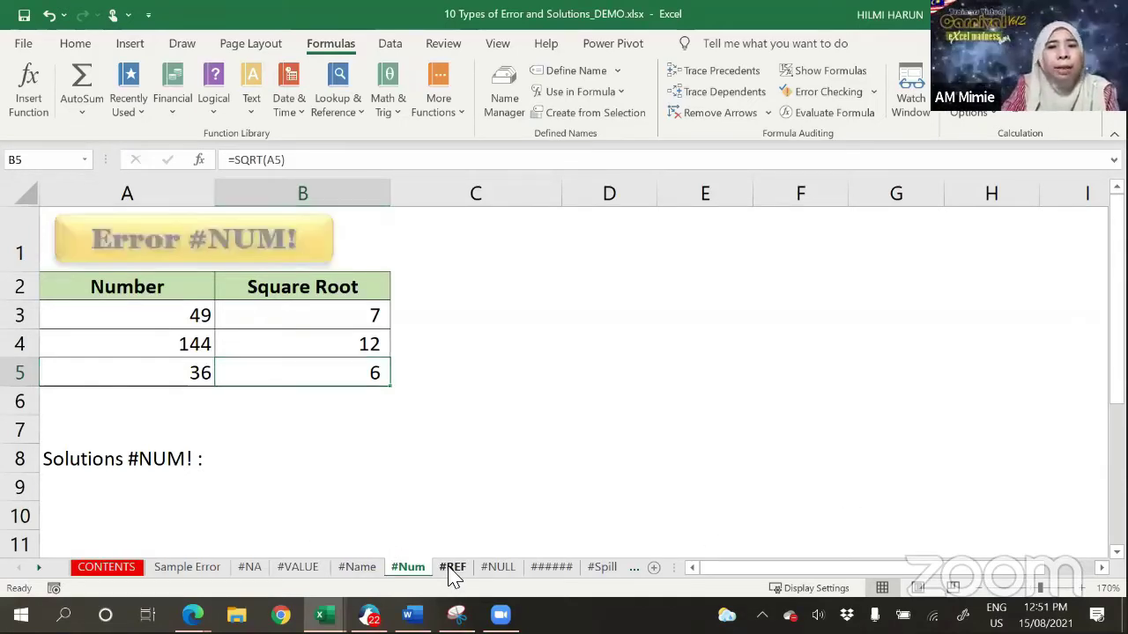
Step: On the #REF sheet, enter =B3*C3 in D3 for Bearing's Total Price
{"action": "left_click", "coordinate": [452, 569]}
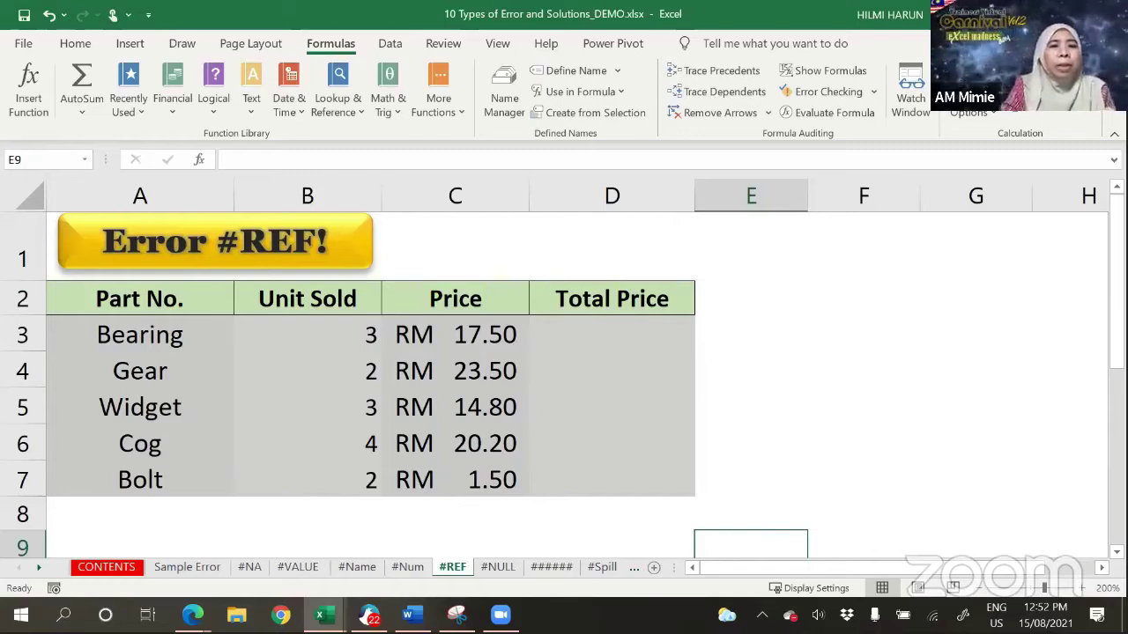
{"action": "left_click", "coordinate": [593, 343]}
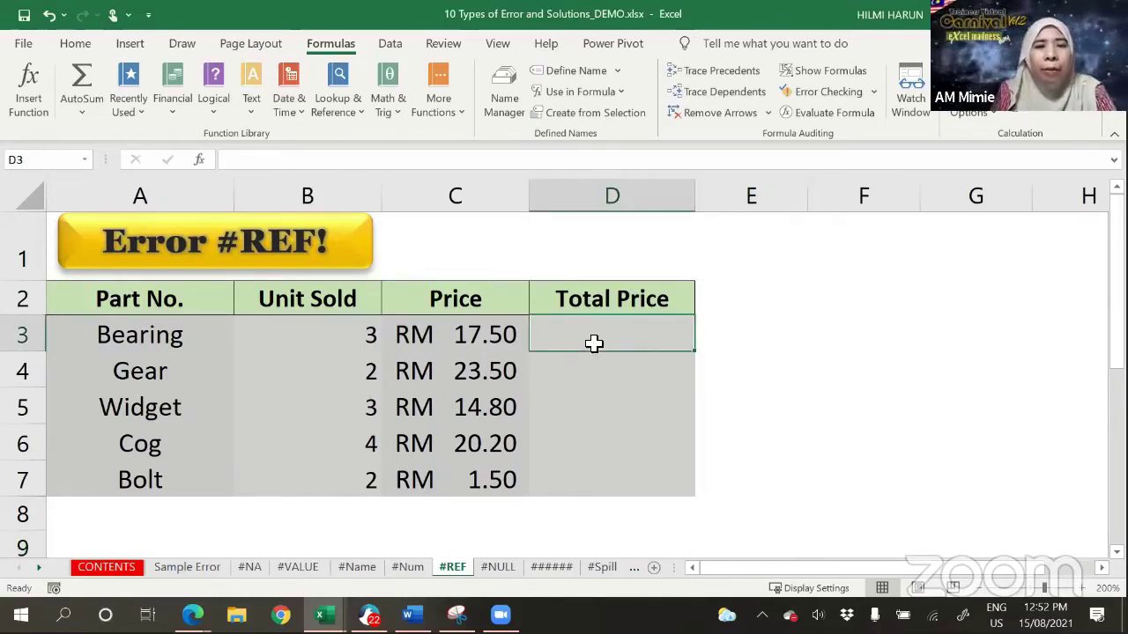
{"action": "type", "text": "="}
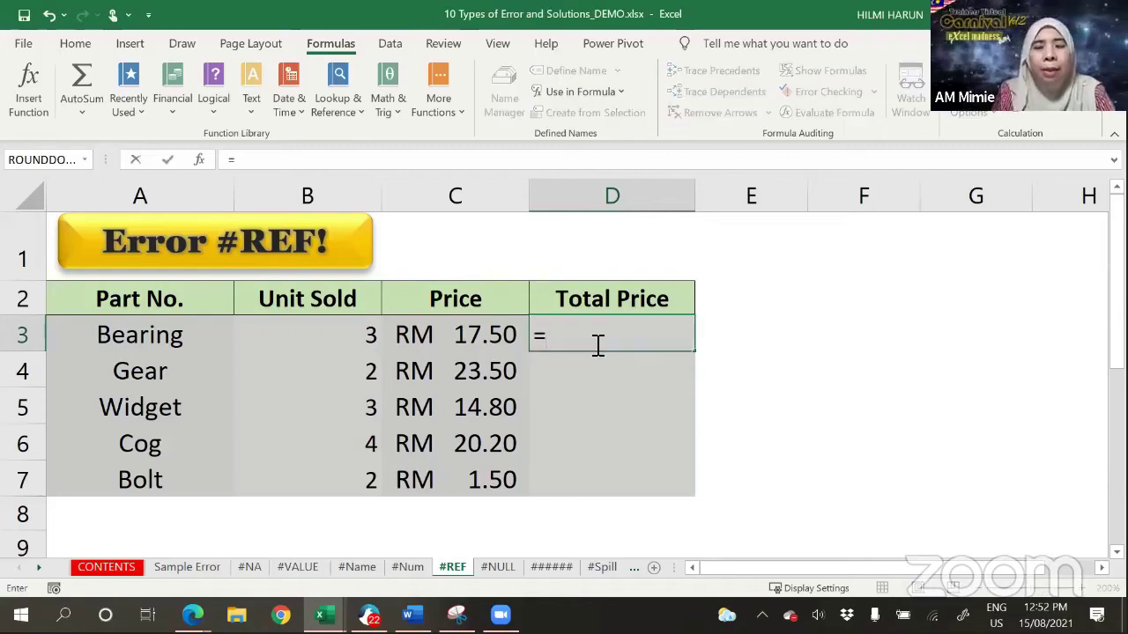
{"action": "left_click", "coordinate": [363, 344]}
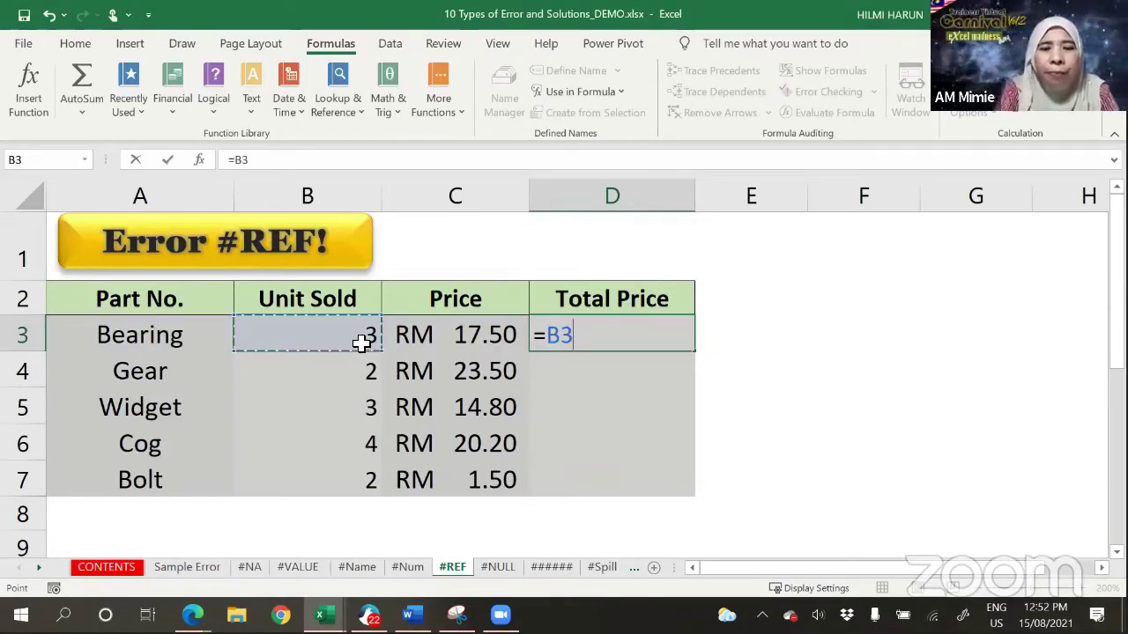
{"action": "type", "text": "*"}
{"action": "left_click", "coordinate": [429, 335]}
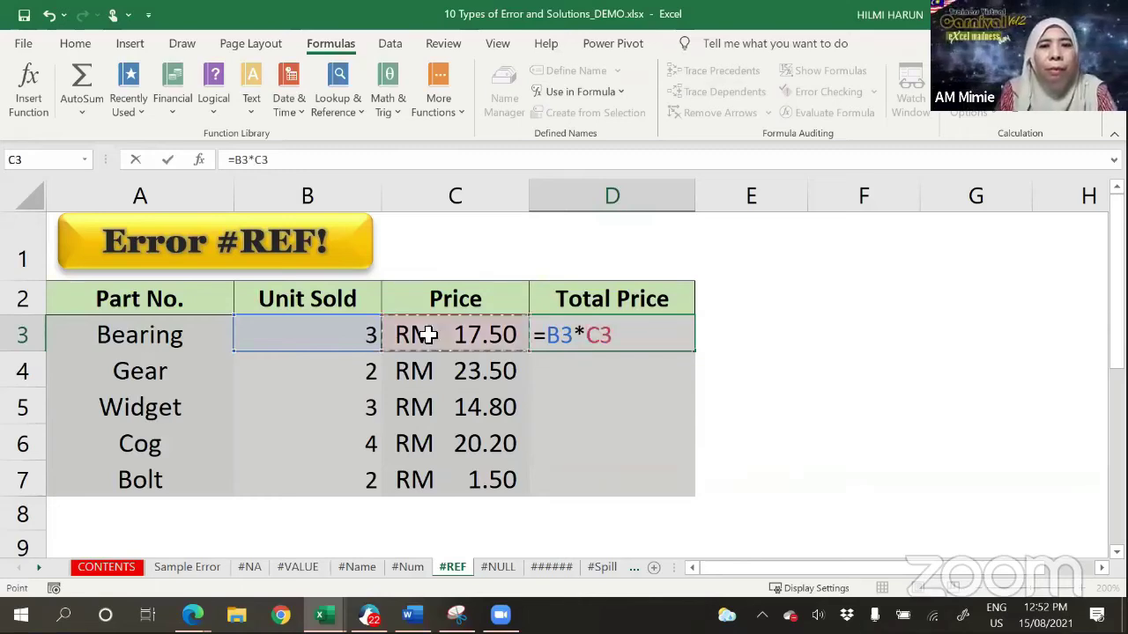
{"action": "key", "text": "Return"}
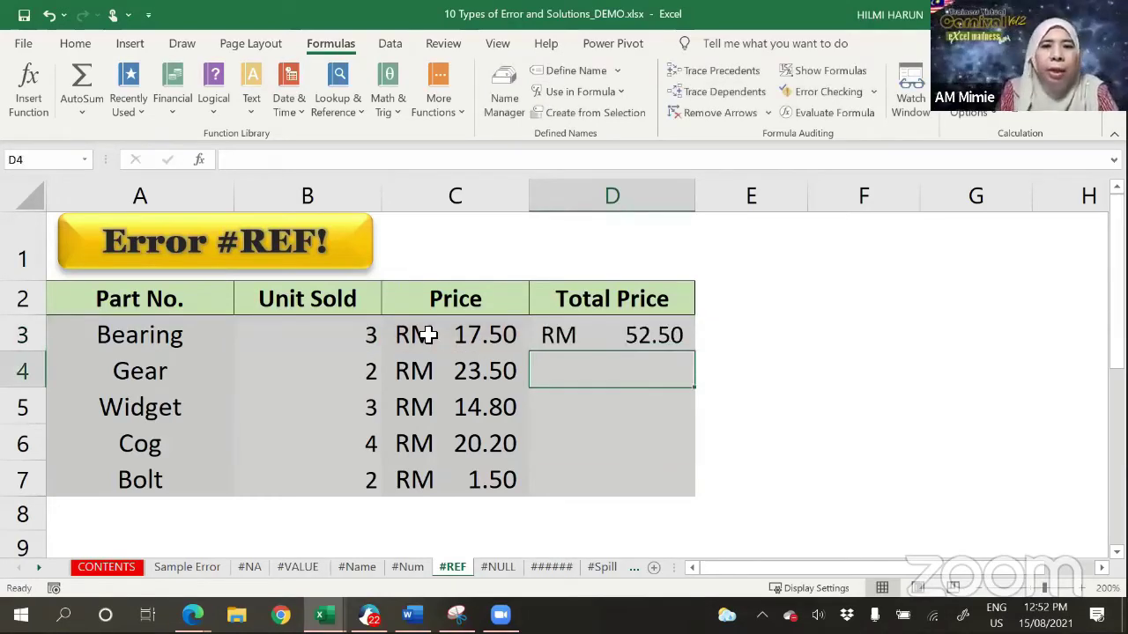
Step: Fill the Total Price formula down to D7, giving RM 52.50, 47.00, 44.40, 80.80 and 3.00
{"action": "left_click", "coordinate": [579, 337]}
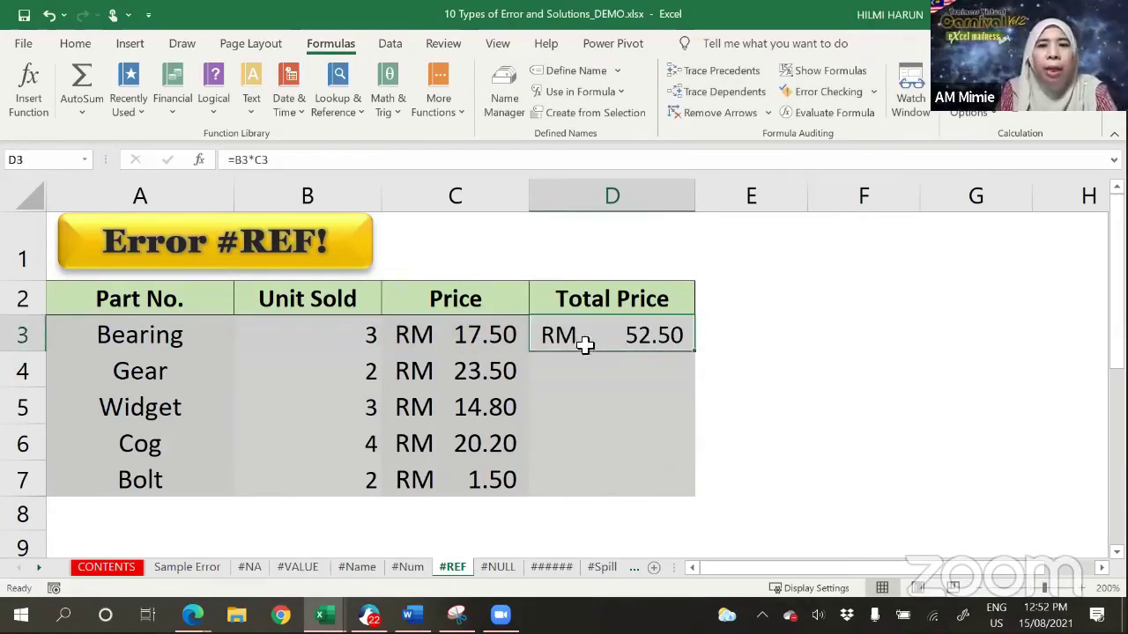
{"action": "double_click", "coordinate": [699, 357]}
{"action": "scroll", "coordinate": [828, 445], "scroll_direction": "down", "scroll_amount": 1}
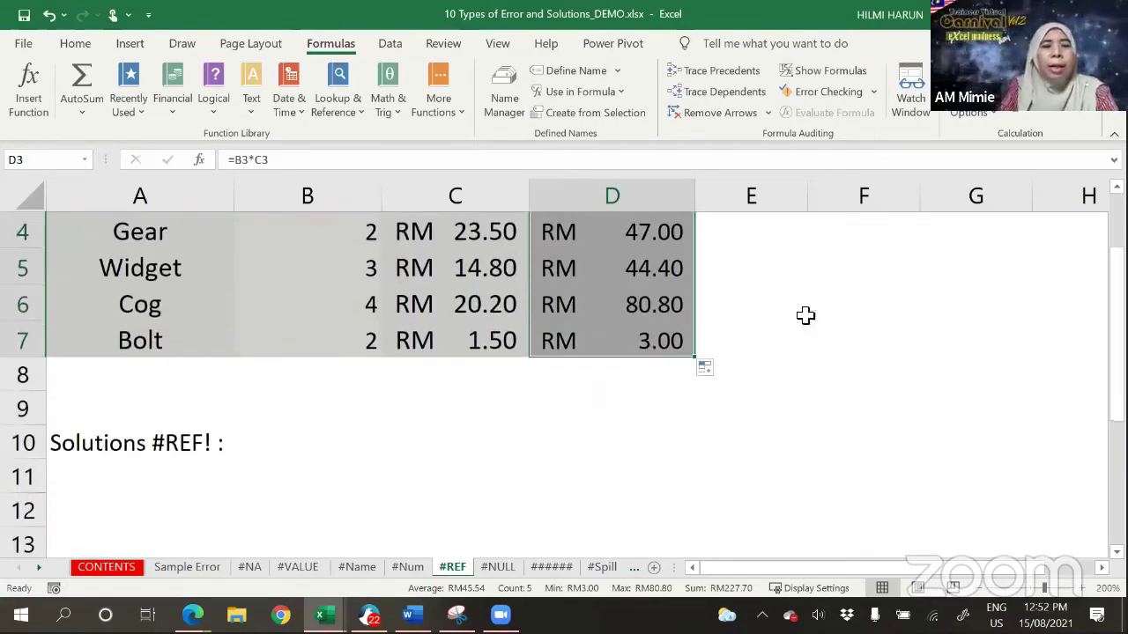
{"action": "scroll", "coordinate": [806, 317], "scroll_direction": "up", "scroll_amount": 1}
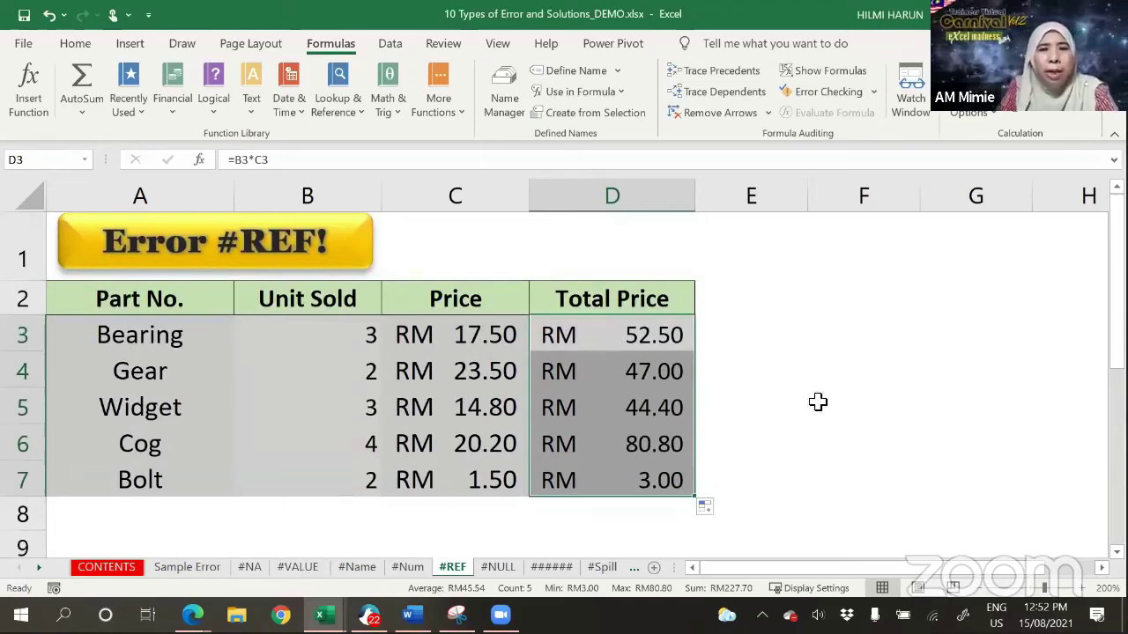
{"action": "scroll", "coordinate": [672, 278], "scroll_direction": "down", "scroll_amount": 1}
{"action": "scroll", "coordinate": [737, 372], "scroll_direction": "up", "scroll_amount": 1}
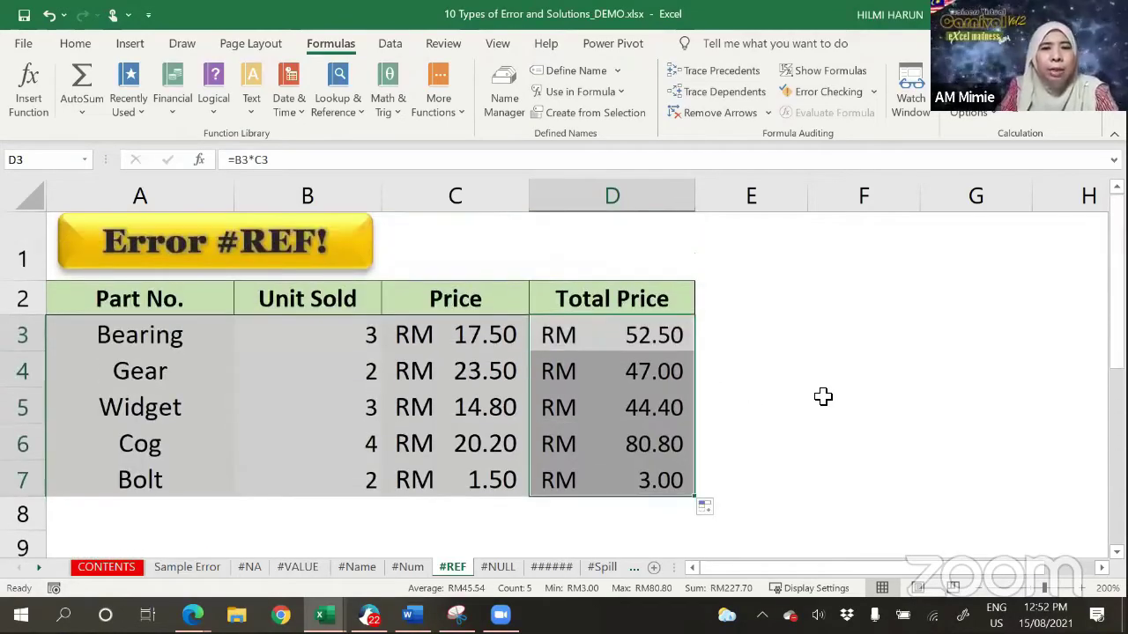
{"action": "left_click", "coordinate": [823, 396]}
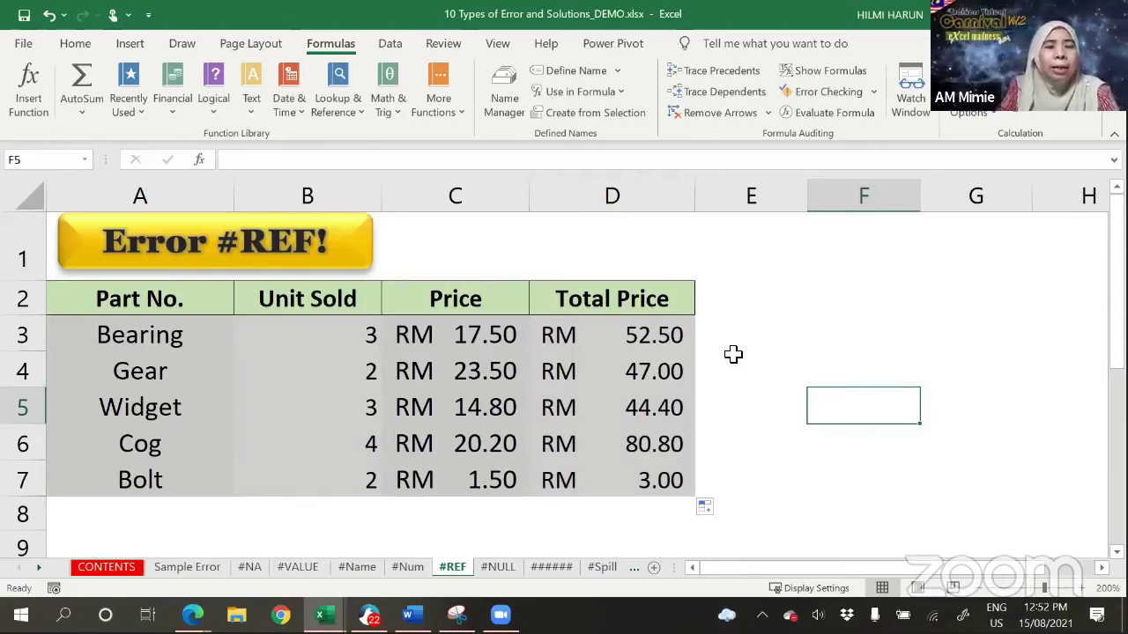
Step: Delete the Price column C, turning every Total Price into #REF! (=B3*#REF!)
{"action": "left_click", "coordinate": [457, 199]}
{"action": "right_click", "coordinate": [460, 205]}
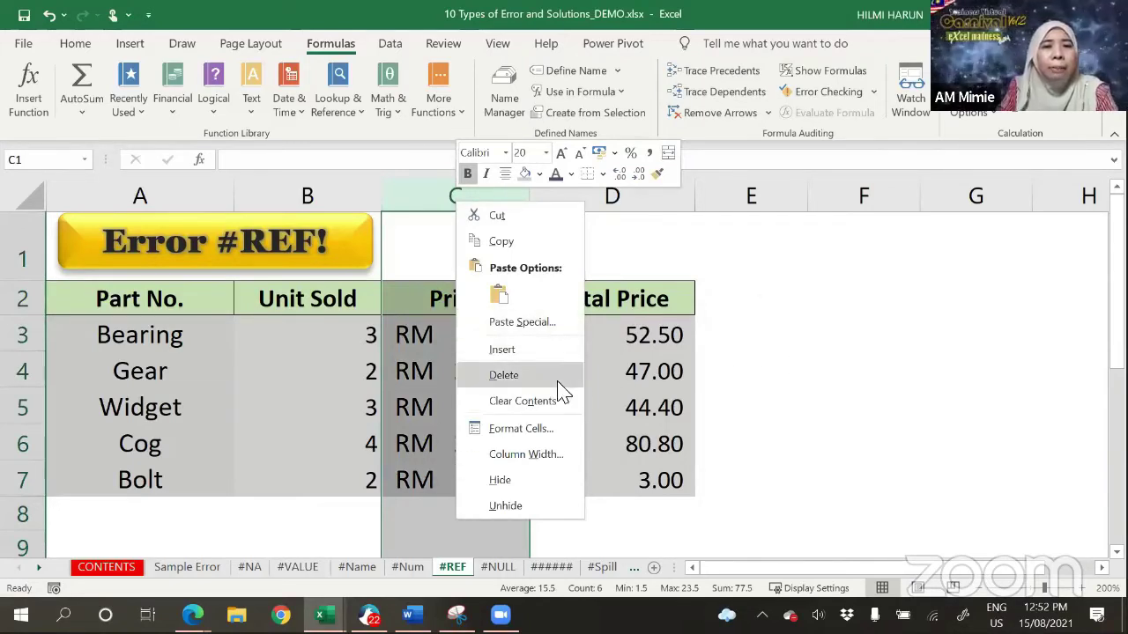
{"action": "left_click", "coordinate": [531, 378]}
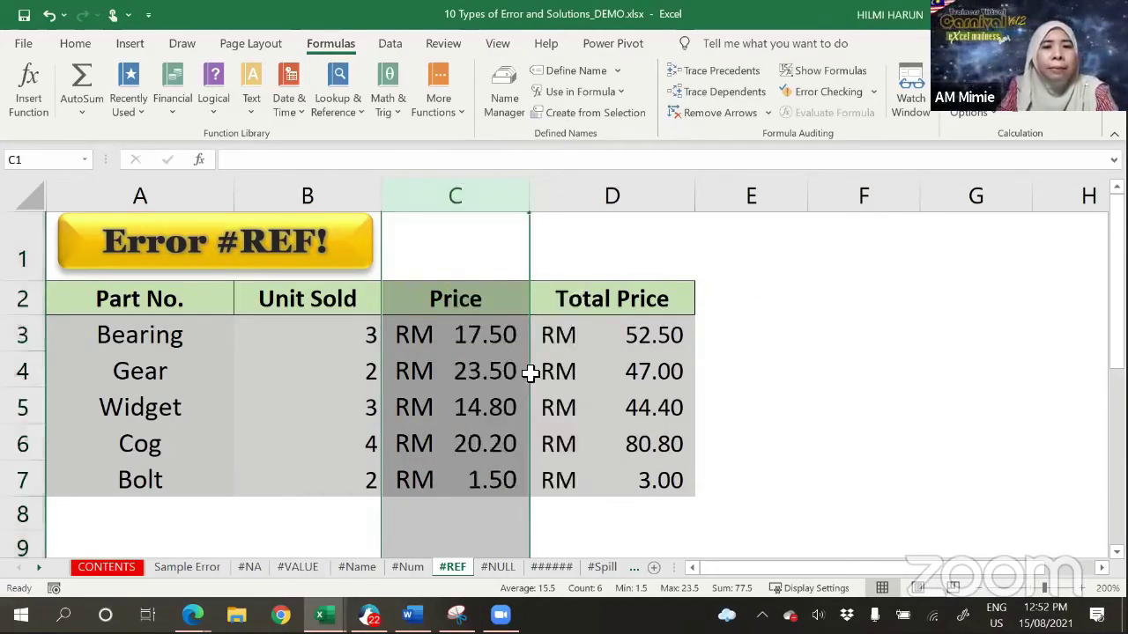
{"action": "scroll", "coordinate": [687, 397], "scroll_direction": "down", "scroll_amount": 2}
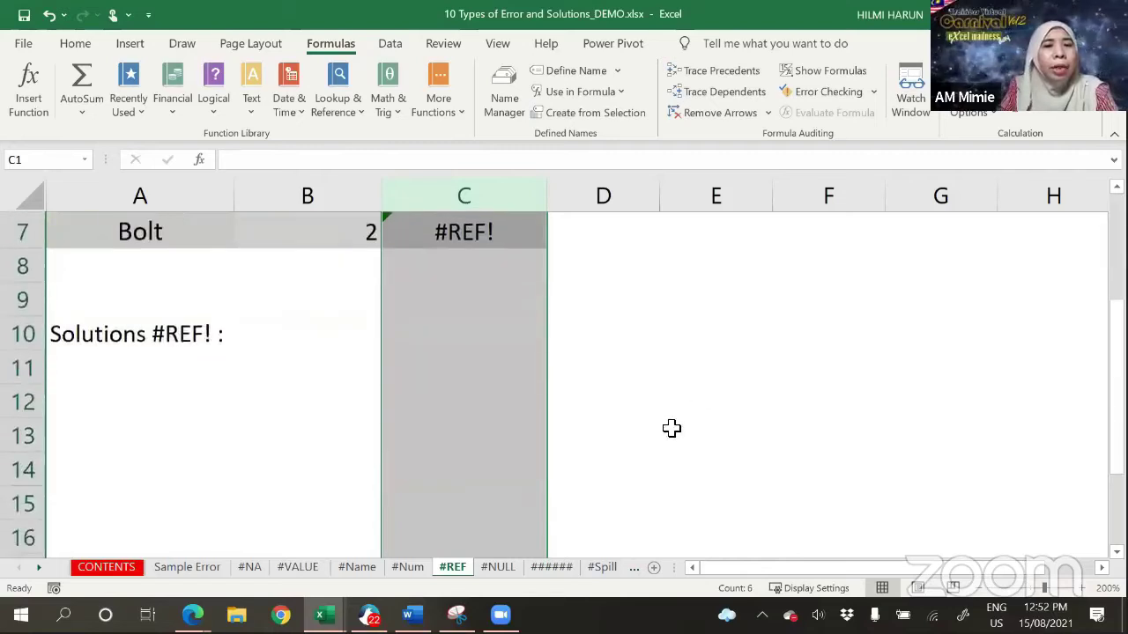
{"action": "scroll", "coordinate": [672, 428], "scroll_direction": "up", "scroll_amount": 2}
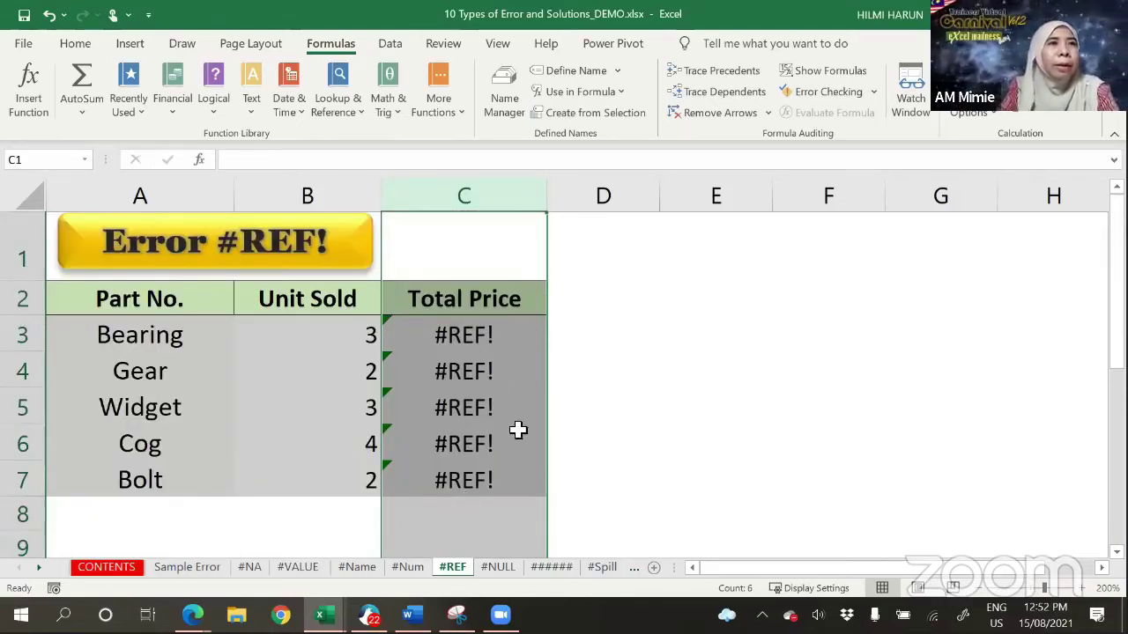
{"action": "scroll", "coordinate": [692, 456], "scroll_direction": "down", "scroll_amount": 1}
{"action": "scroll", "coordinate": [696, 449], "scroll_direction": "up", "scroll_amount": 1}
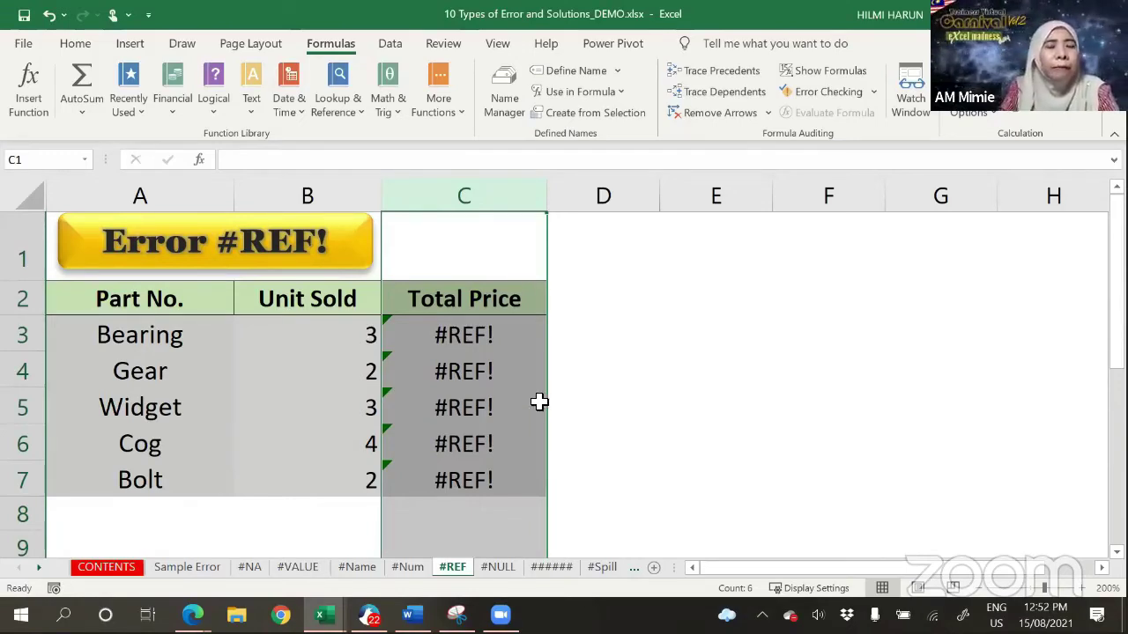
{"action": "left_click", "coordinate": [639, 382]}
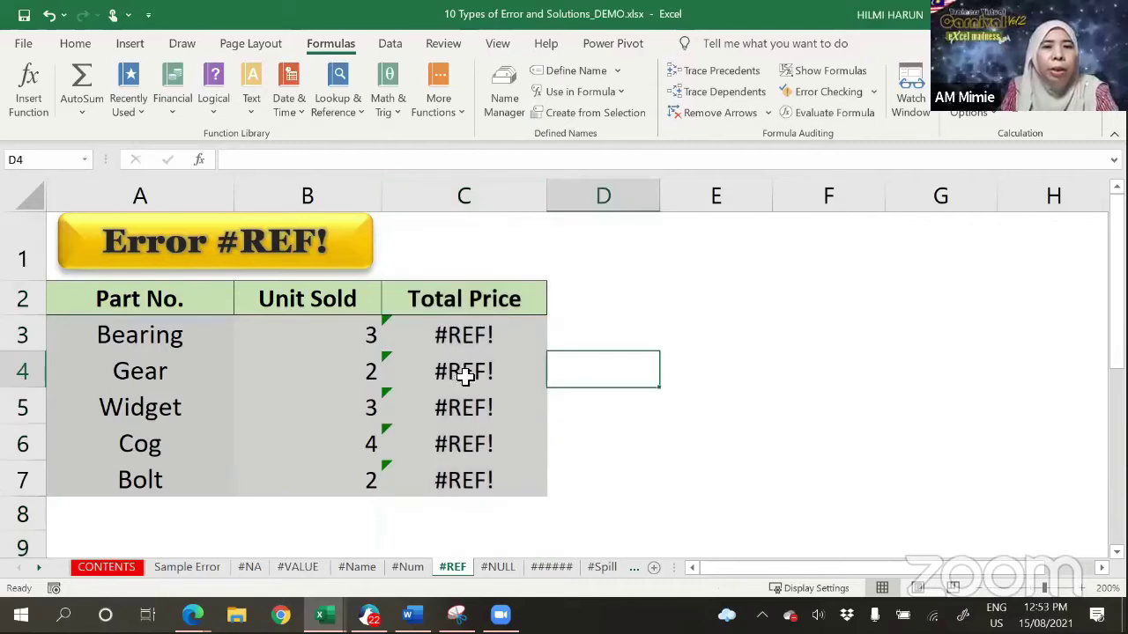
{"action": "scroll", "coordinate": [414, 426], "scroll_direction": "down", "scroll_amount": 1}
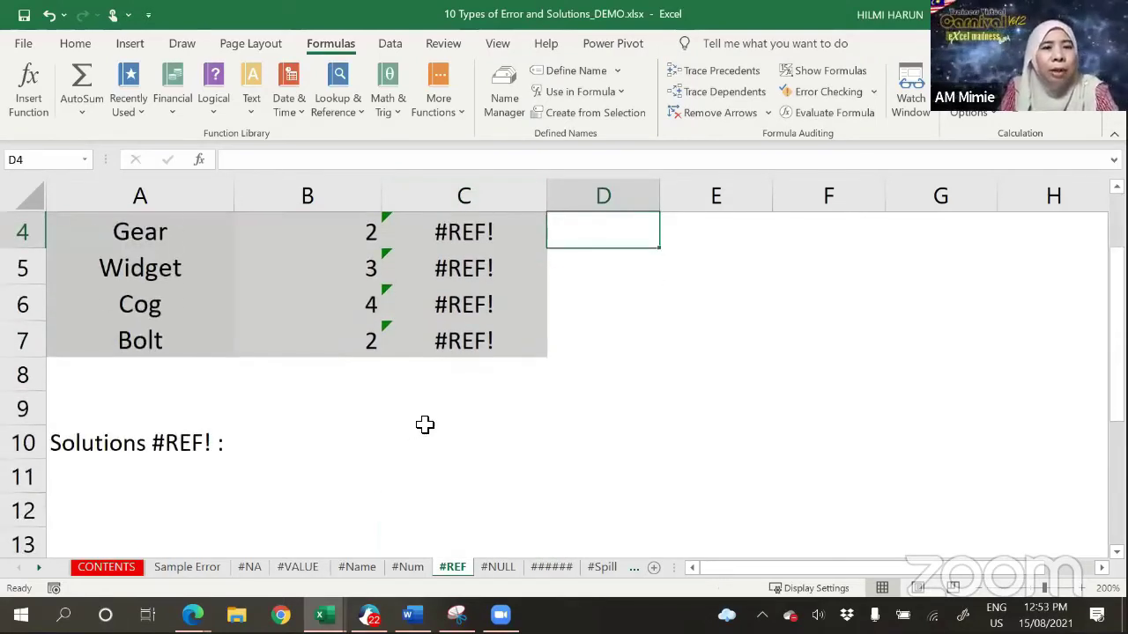
{"action": "scroll", "coordinate": [424, 425], "scroll_direction": "up", "scroll_amount": 1}
Step: Trace the precedents of C3's broken Total Price formula, then undo and redo the last edit
{"action": "left_click", "coordinate": [478, 333]}
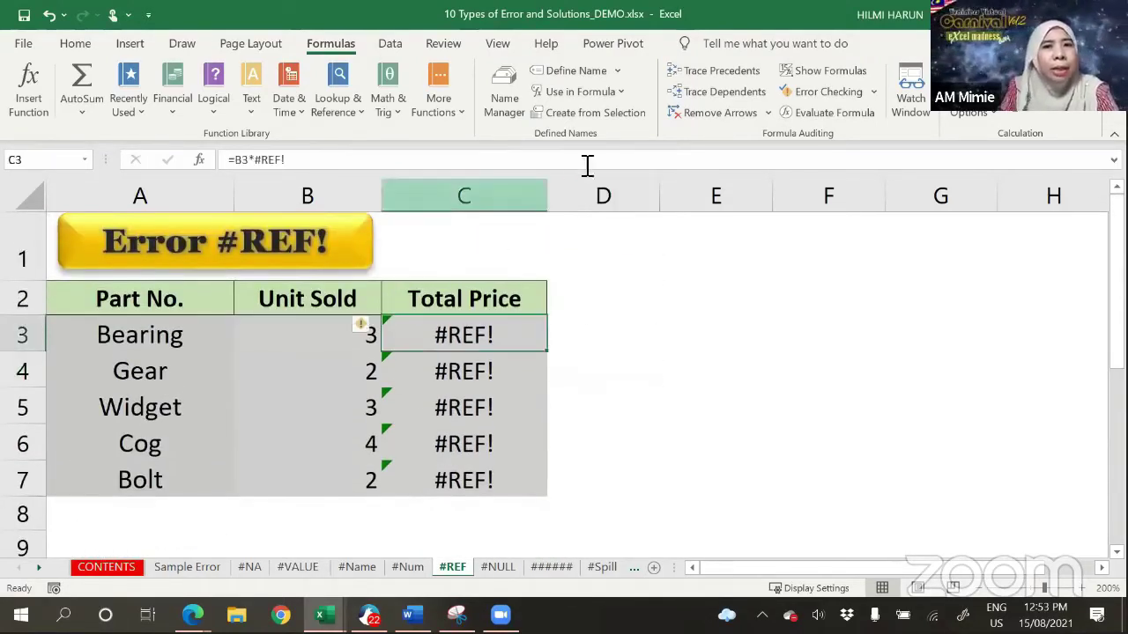
{"action": "left_click", "coordinate": [713, 73]}
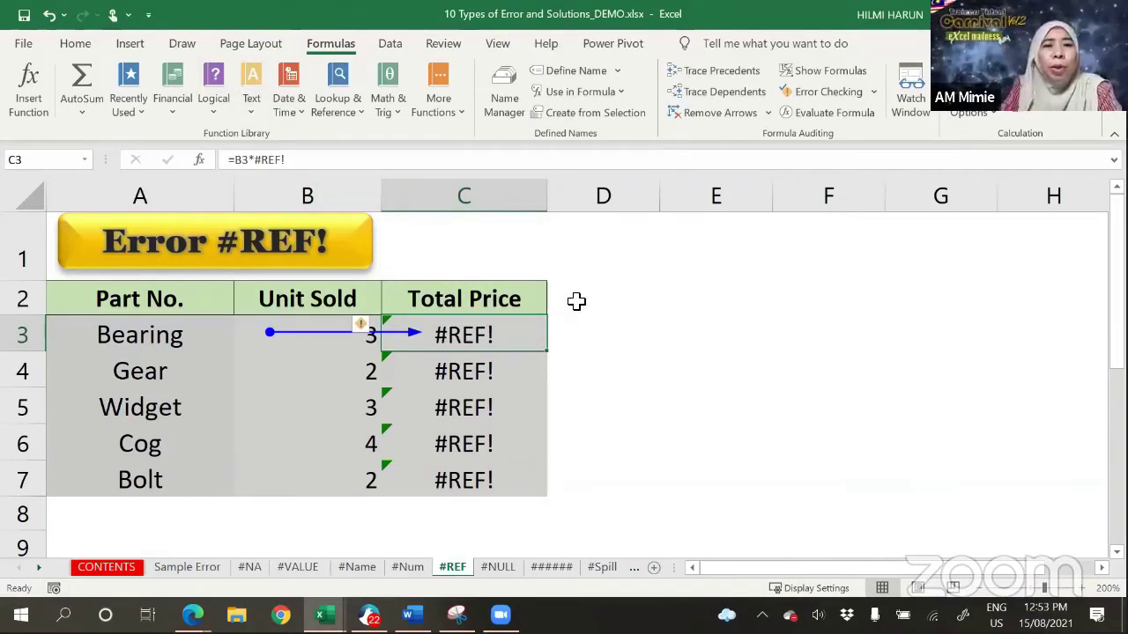
{"action": "left_click", "coordinate": [50, 18]}
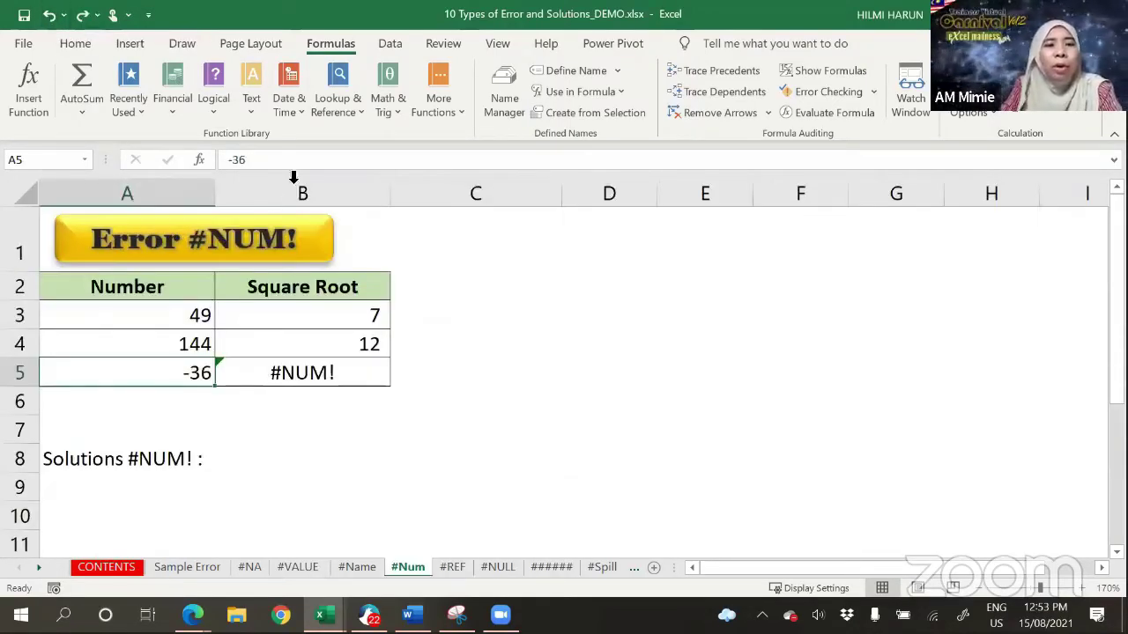
{"action": "left_click", "coordinate": [82, 15]}
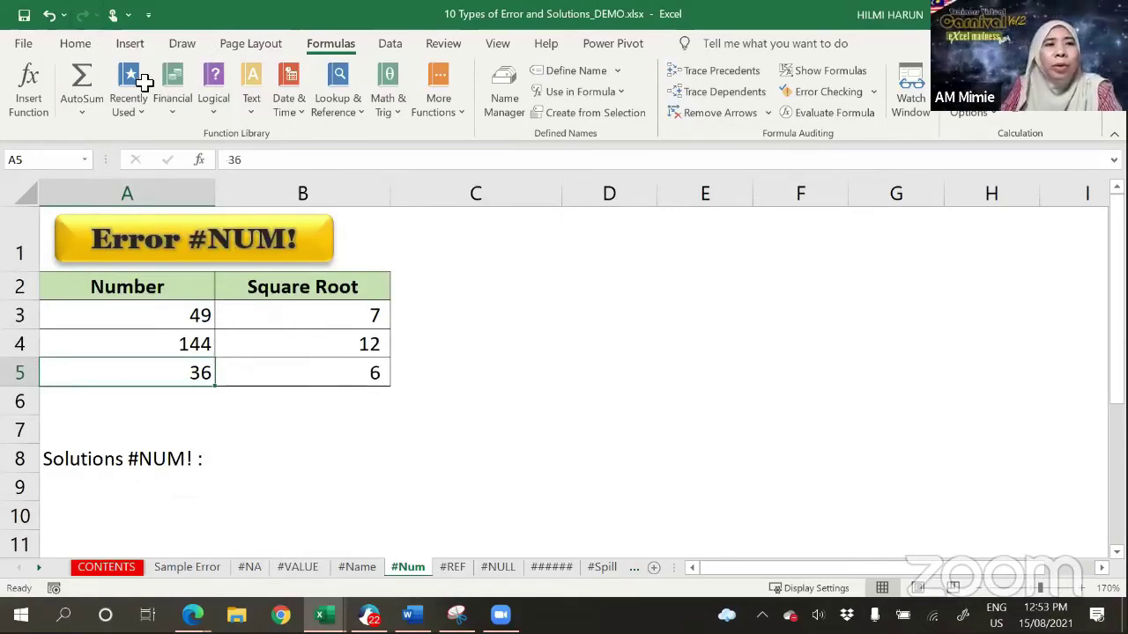
Step: Back on the #REF sheet, select column C and bring up its column actions
{"action": "left_click", "coordinate": [453, 569]}
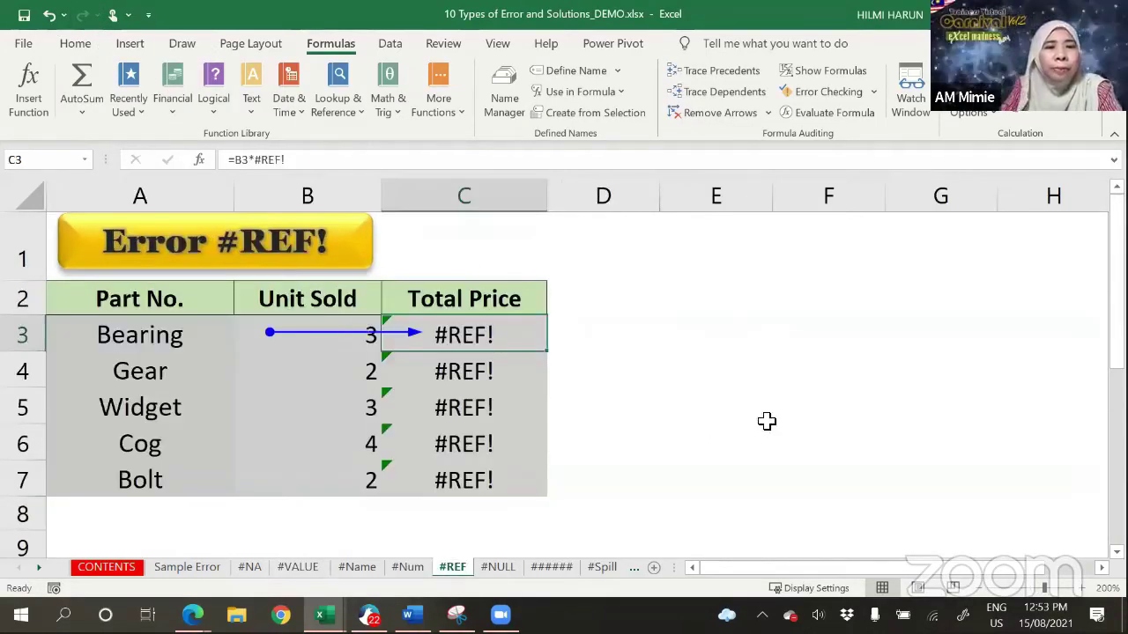
{"action": "left_click", "coordinate": [764, 423]}
{"action": "scroll", "coordinate": [755, 439], "scroll_direction": "down", "scroll_amount": 2}
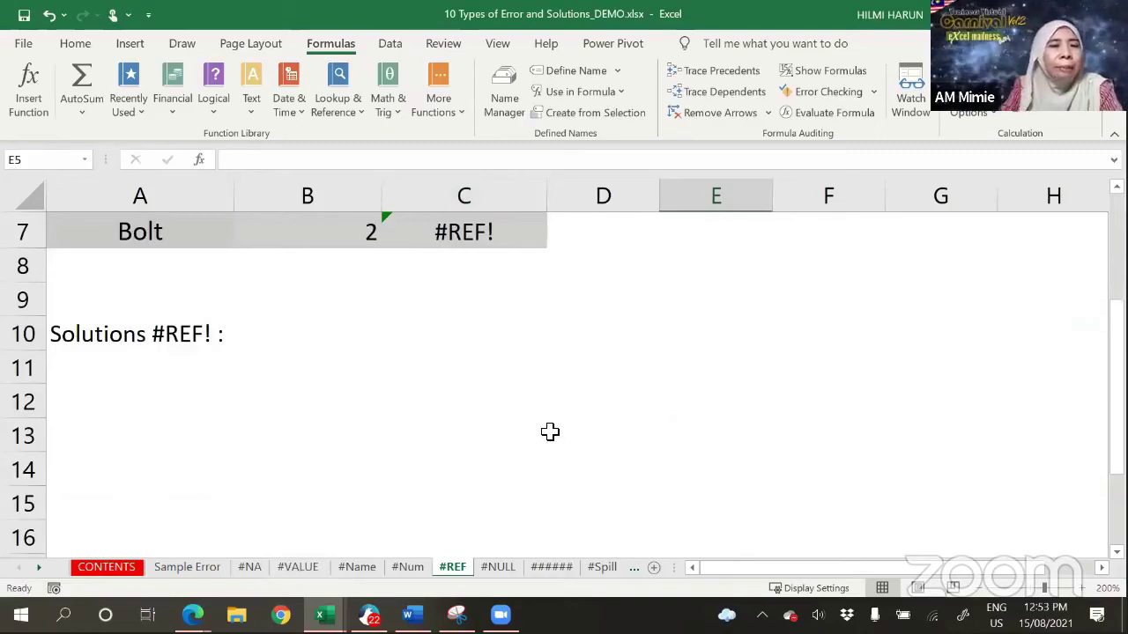
{"action": "scroll", "coordinate": [552, 432], "scroll_direction": "up", "scroll_amount": 1}
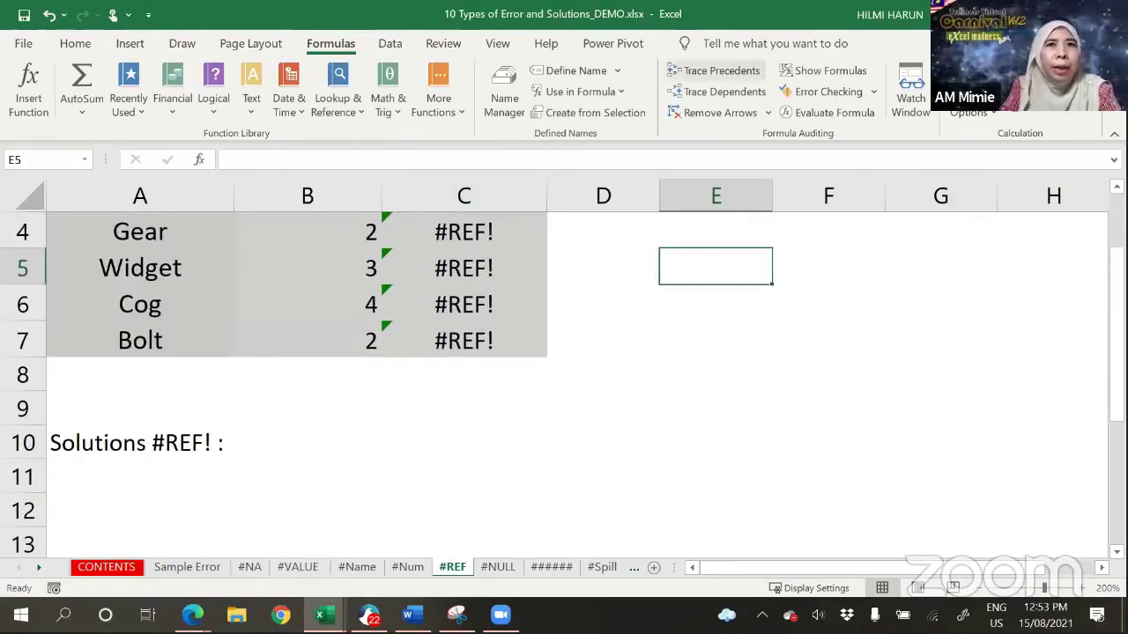
{"action": "scroll", "coordinate": [563, 455], "scroll_direction": "up", "scroll_amount": 1}
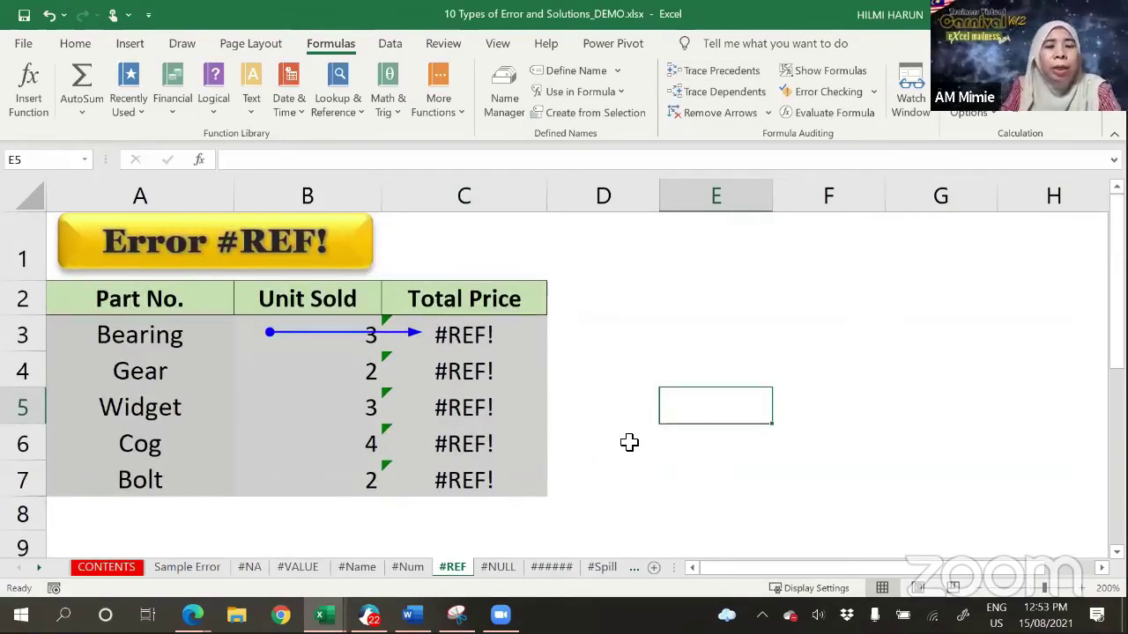
{"action": "scroll", "coordinate": [629, 442], "scroll_direction": "down", "scroll_amount": 1}
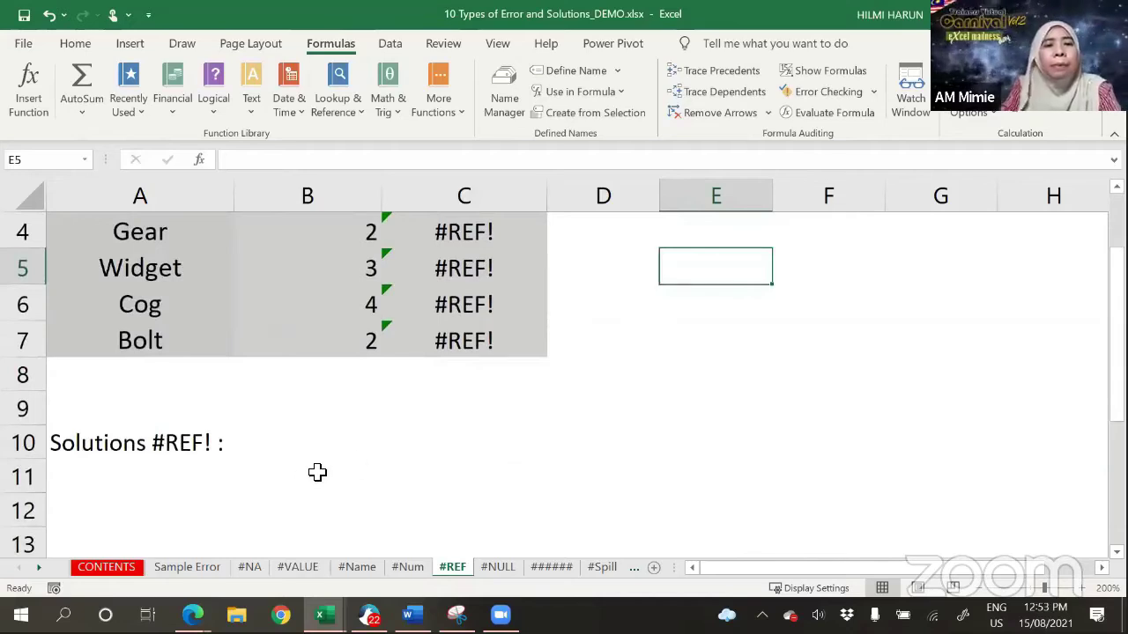
{"action": "scroll", "coordinate": [579, 452], "scroll_direction": "up", "scroll_amount": 1}
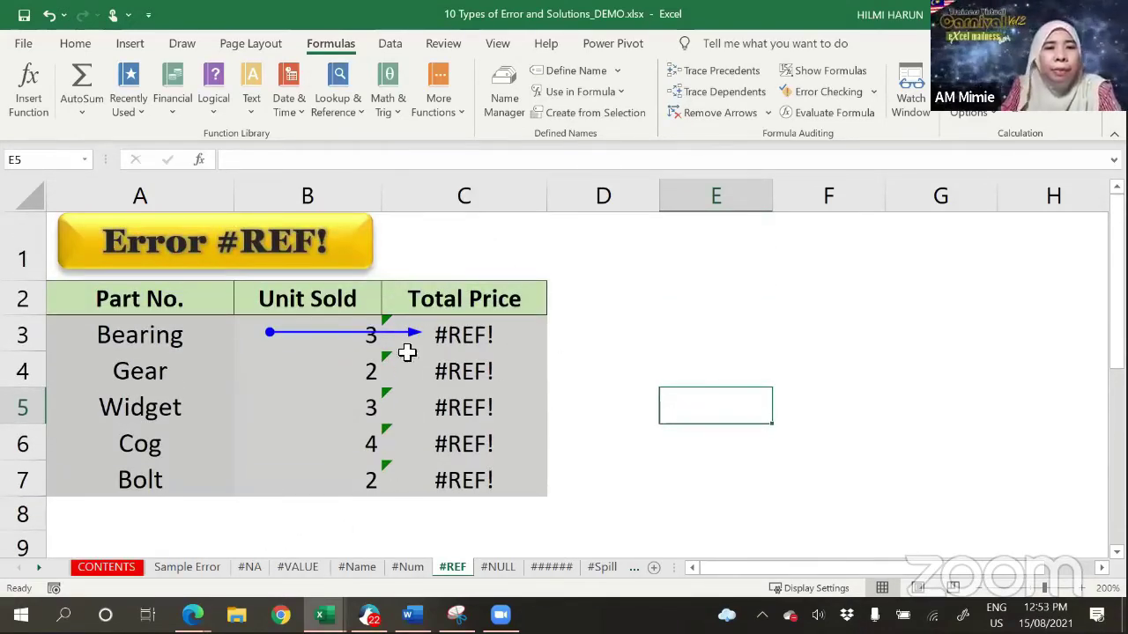
{"action": "left_click", "coordinate": [438, 197]}
{"action": "right_click", "coordinate": [438, 198]}
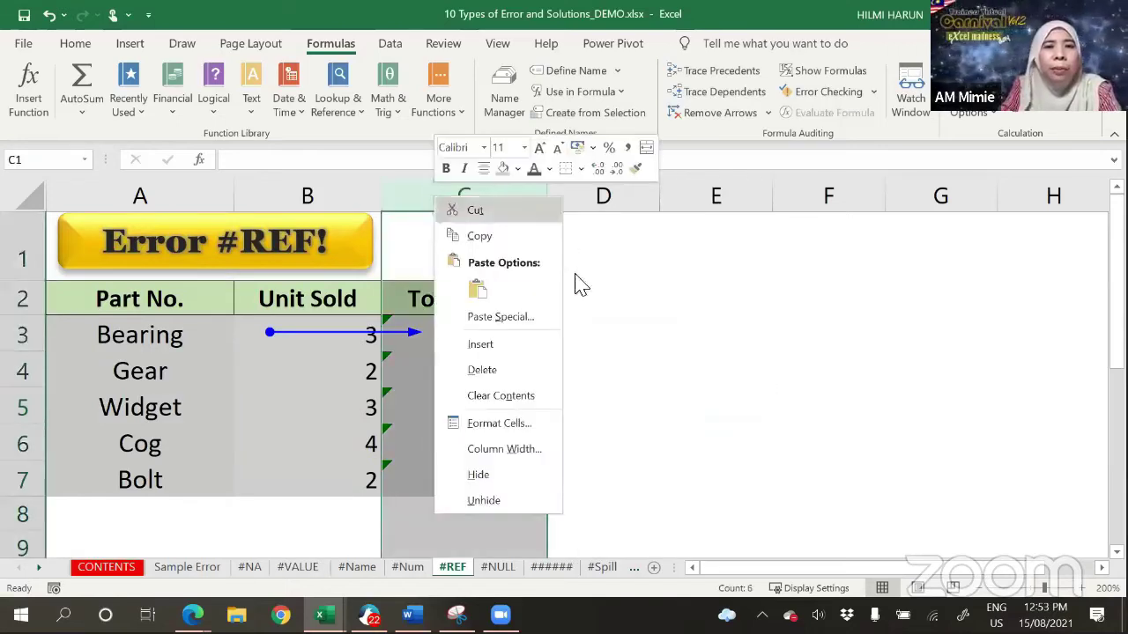
Step: Insert an empty column C and paste the Price data copied from B2:B7 on the #Name sheet
{"action": "left_click", "coordinate": [521, 345]}
{"action": "left_click", "coordinate": [765, 394]}
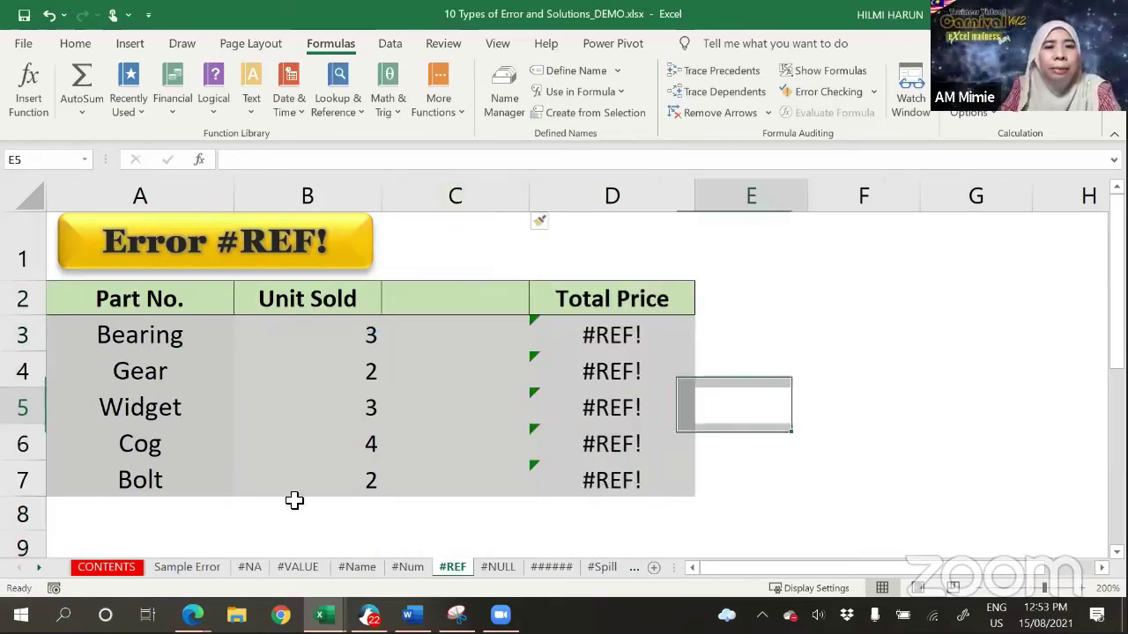
{"action": "left_click", "coordinate": [355, 568]}
{"action": "left_click_drag", "start_coordinate": [337, 295], "coordinate": [362, 447]}
{"action": "key", "text": "ctrl+c"}
{"action": "left_click", "coordinate": [407, 568]}
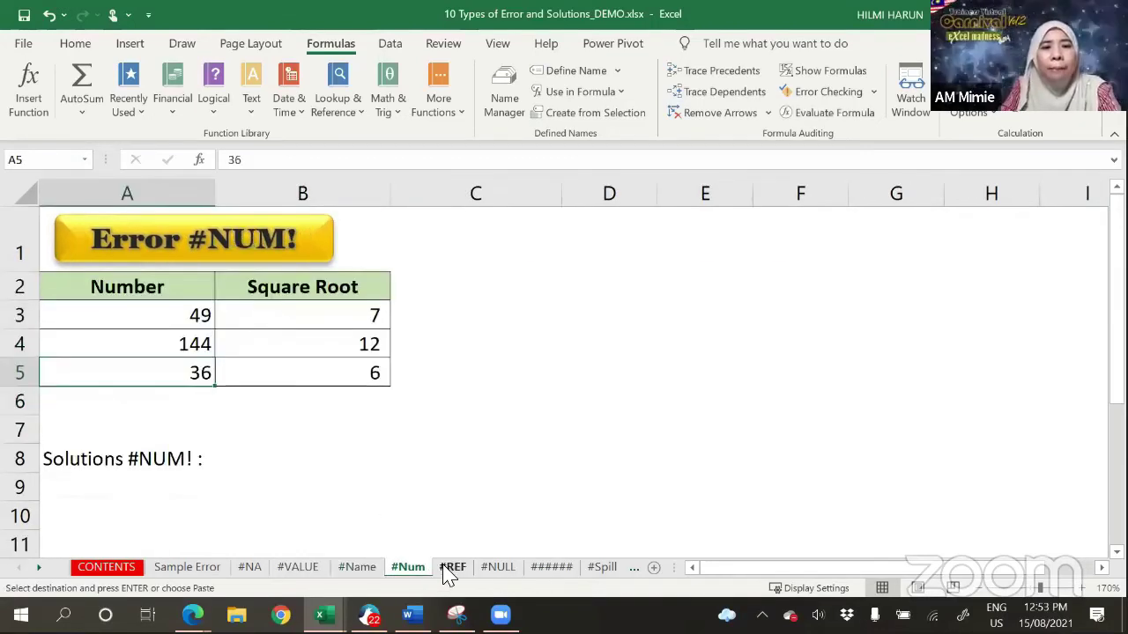
{"action": "left_click", "coordinate": [452, 567]}
{"action": "left_click", "coordinate": [455, 303]}
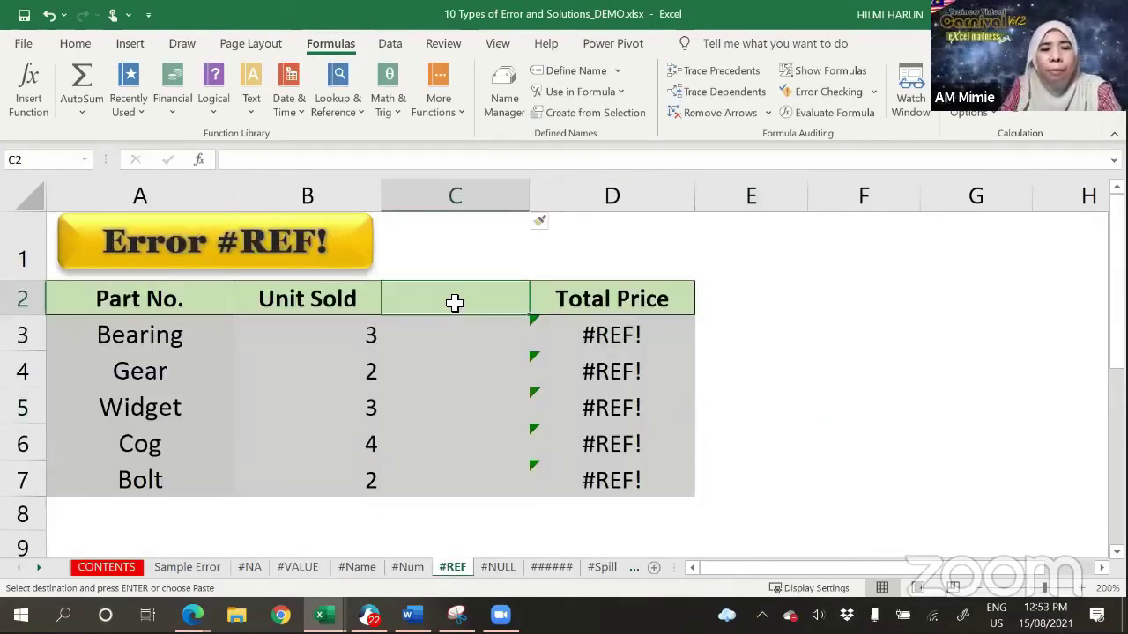
{"action": "key", "text": "ctrl+v"}
{"action": "left_click", "coordinate": [824, 370]}
Step: Replace D3's #REF! reference to get =B3*C3, then fill it down to D7
{"action": "double_click", "coordinate": [538, 333]}
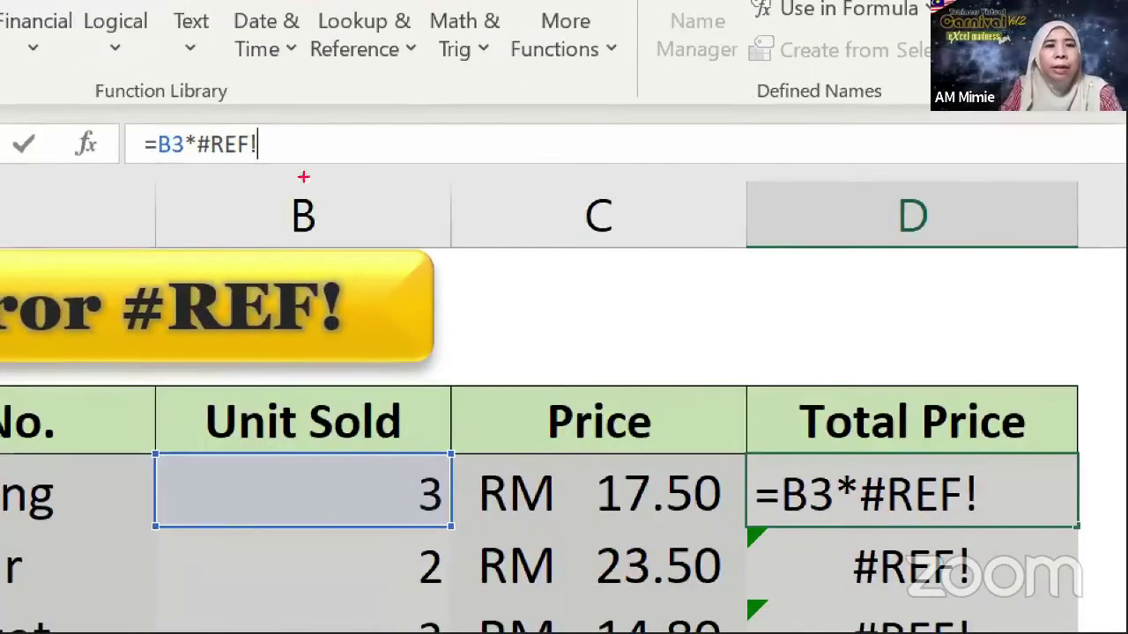
{"action": "left_click_drag", "start_coordinate": [276, 143], "coordinate": [260, 159]}
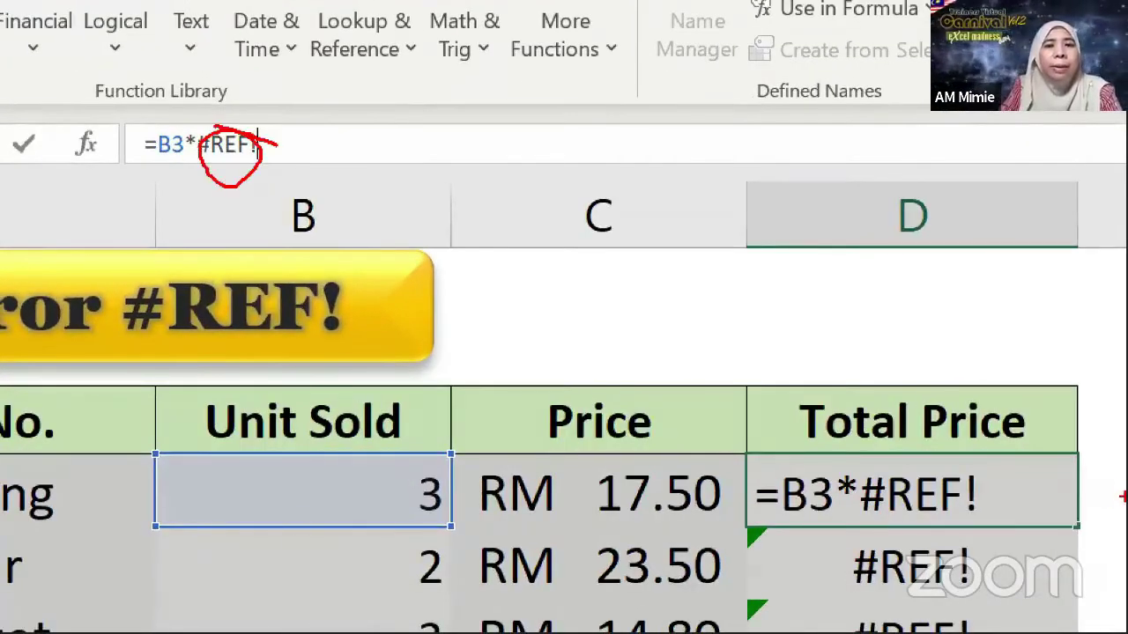
{"action": "left_click_drag", "start_coordinate": [232, 197], "coordinate": [233, 239]}
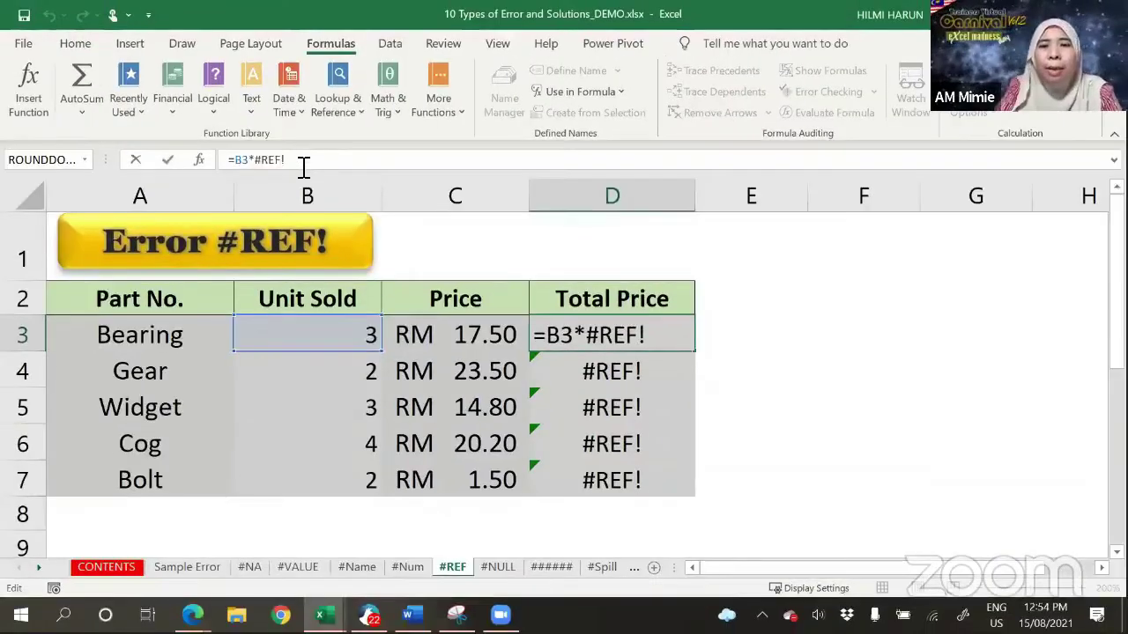
{"action": "key", "text": "BackSpace"}
{"action": "key", "text": "BackSpace"}
{"action": "key", "text": "BackSpace"}
{"action": "type", "text": "C3"}
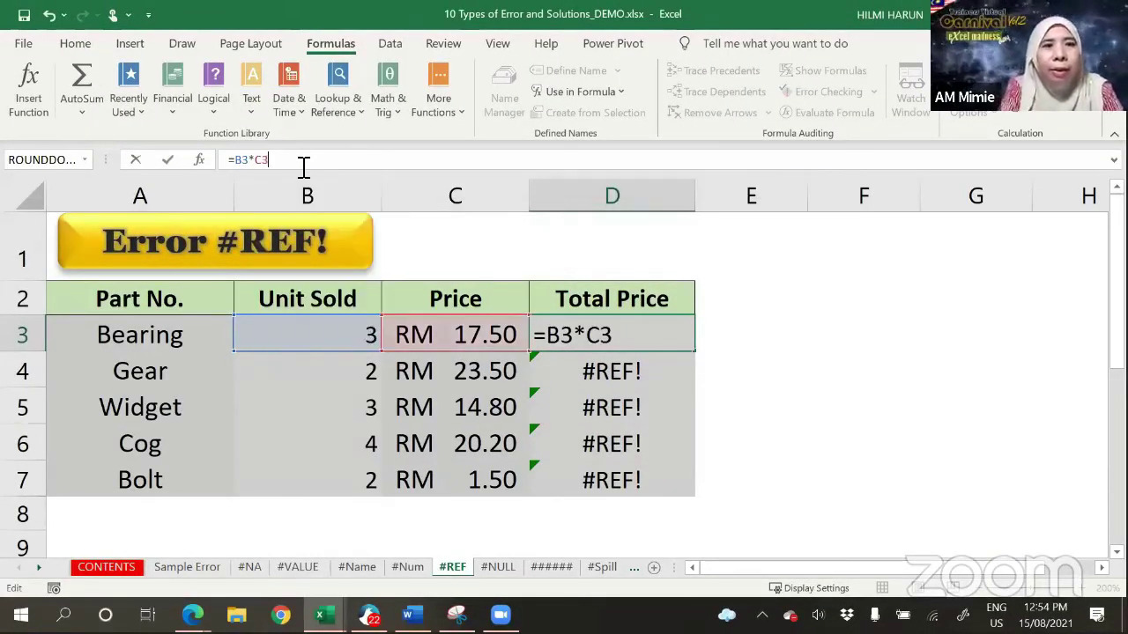
{"action": "key", "text": "Return"}
{"action": "left_click", "coordinate": [617, 342]}
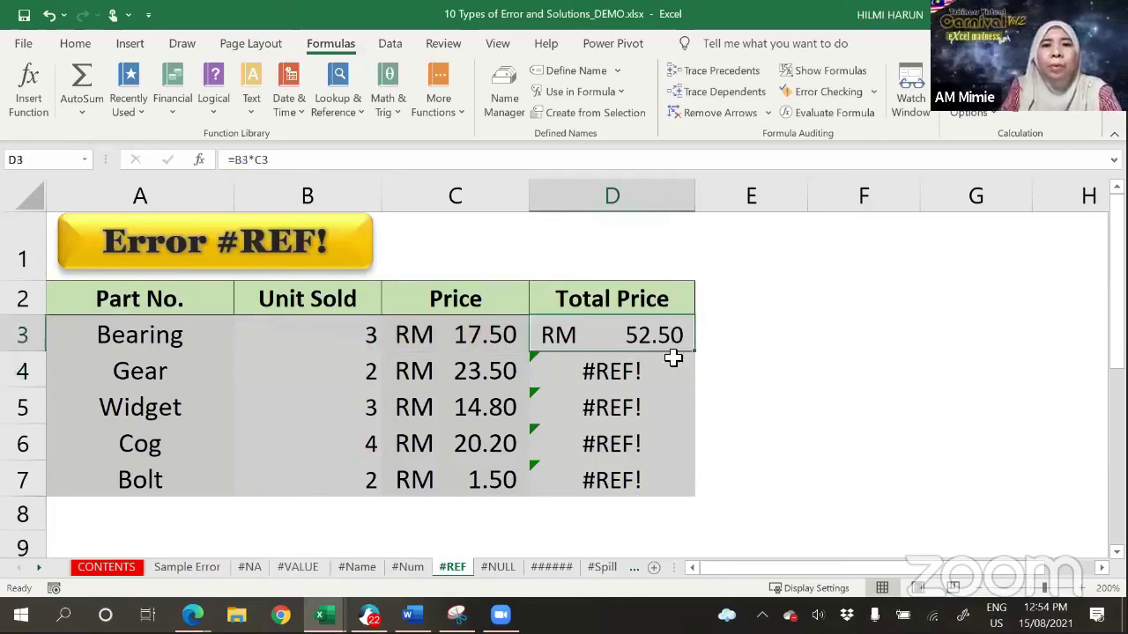
{"action": "double_click", "coordinate": [699, 351]}
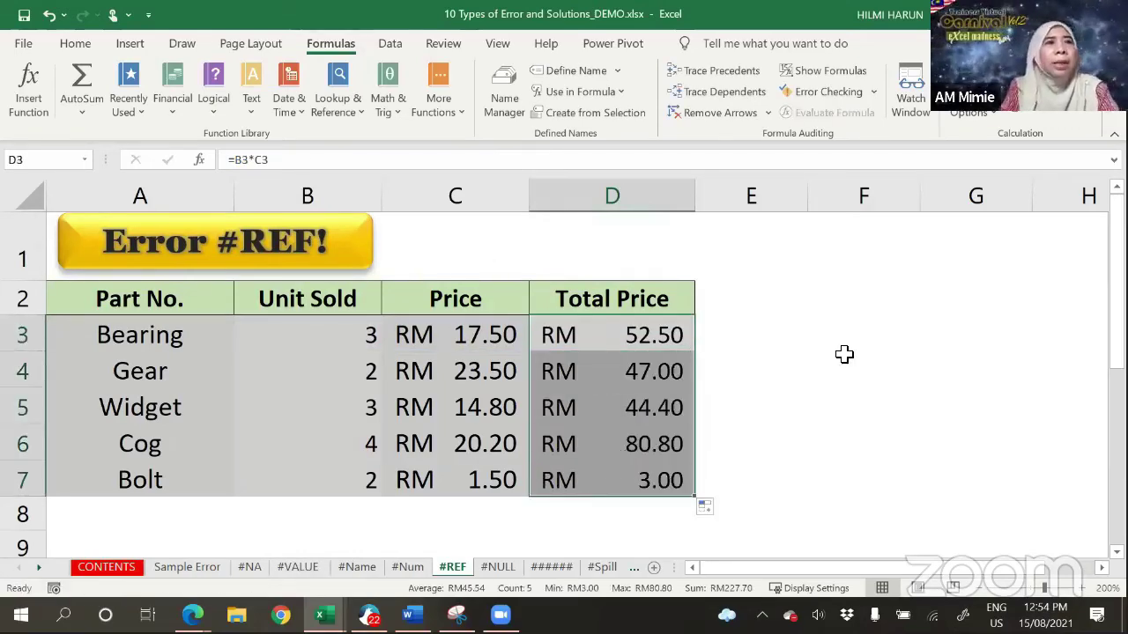
Step: Switch to the #NULL sheet and look over its Part No. and Price table
{"action": "left_click", "coordinate": [495, 569]}
{"action": "scroll", "coordinate": [705, 415], "scroll_direction": "down", "scroll_amount": 1}
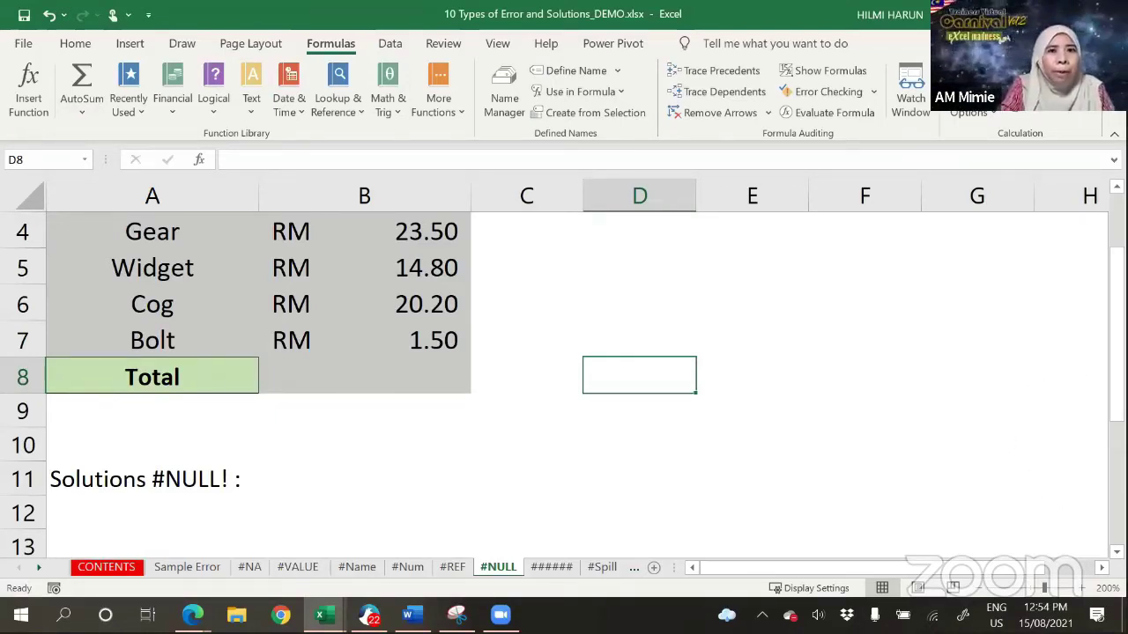
{"action": "scroll", "coordinate": [543, 412], "scroll_direction": "up", "scroll_amount": 1}
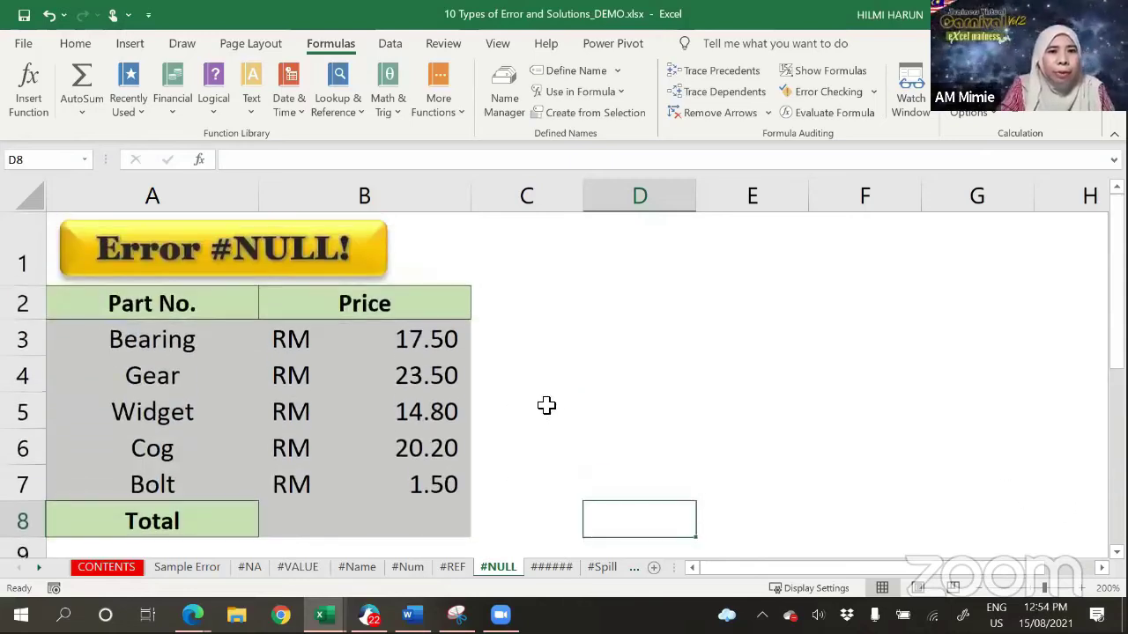
{"action": "scroll", "coordinate": [437, 538], "scroll_direction": "down", "scroll_amount": 1}
Step: In Total cell B8, try an AutoSum of B3:B7, then cancel it with Esc
{"action": "left_click", "coordinate": [397, 376]}
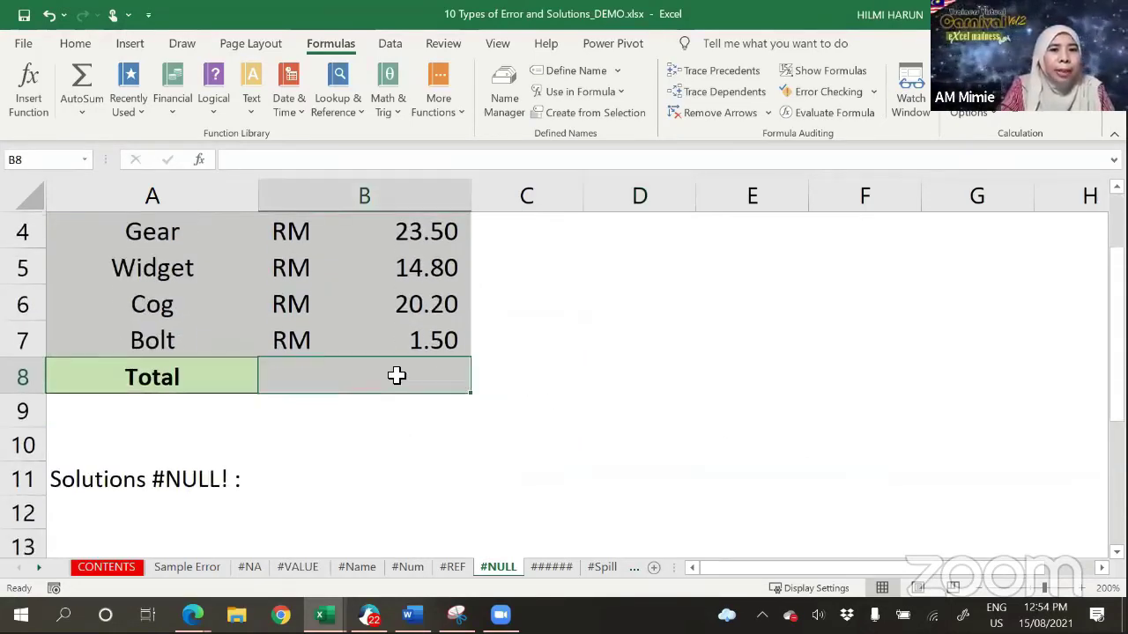
{"action": "left_click", "coordinate": [78, 44]}
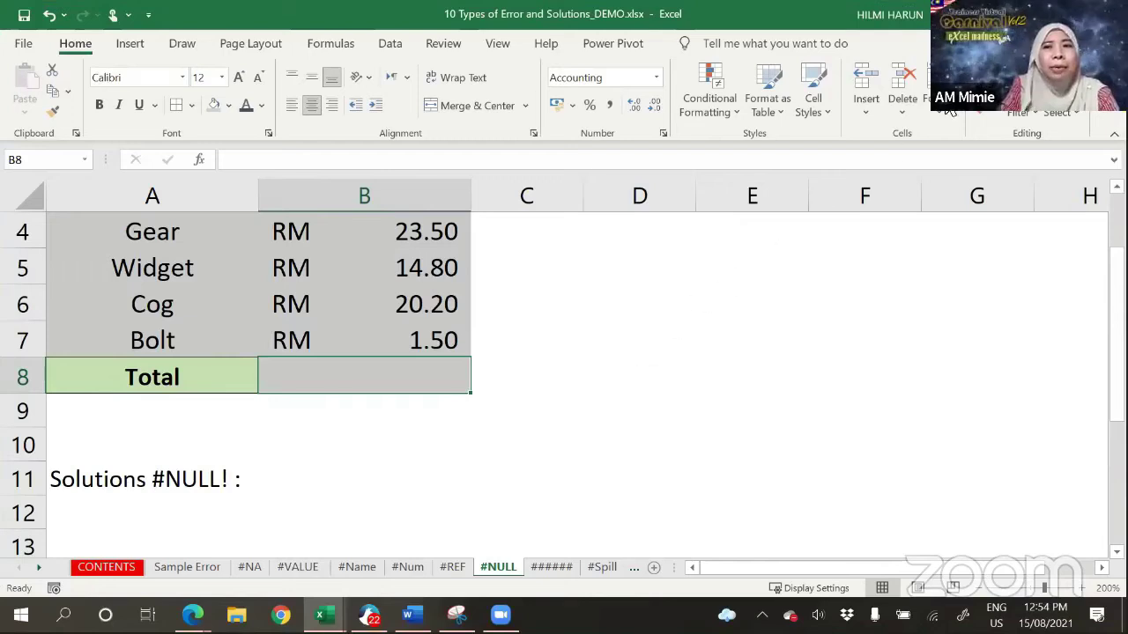
{"action": "left_click", "coordinate": [1004, 77]}
{"action": "left_click", "coordinate": [1014, 94]}
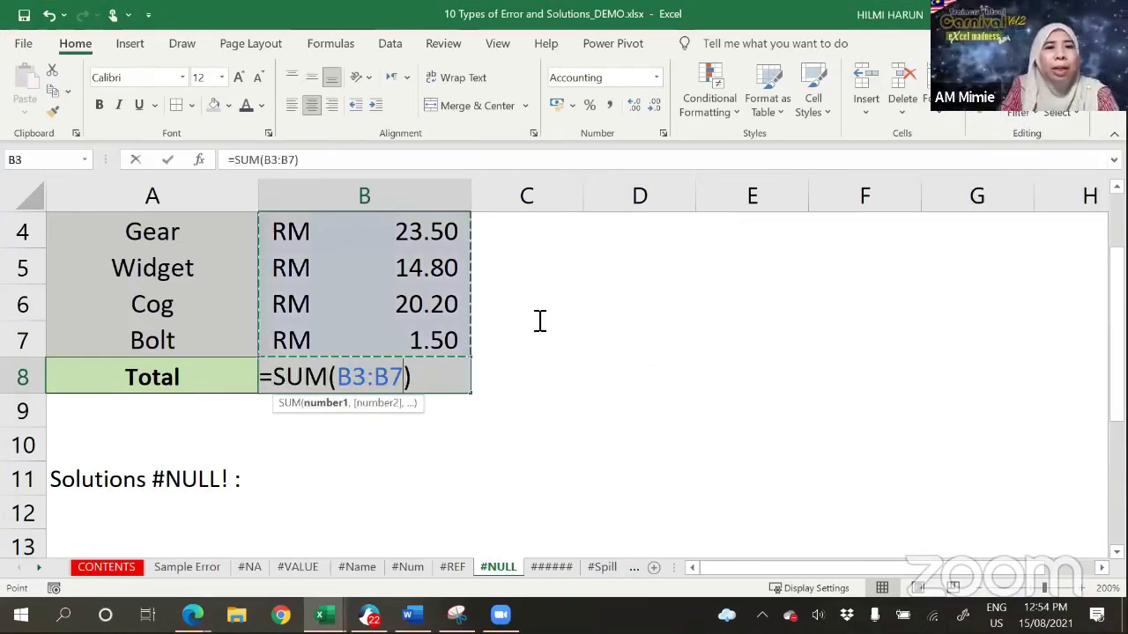
{"action": "key", "text": "Escape"}
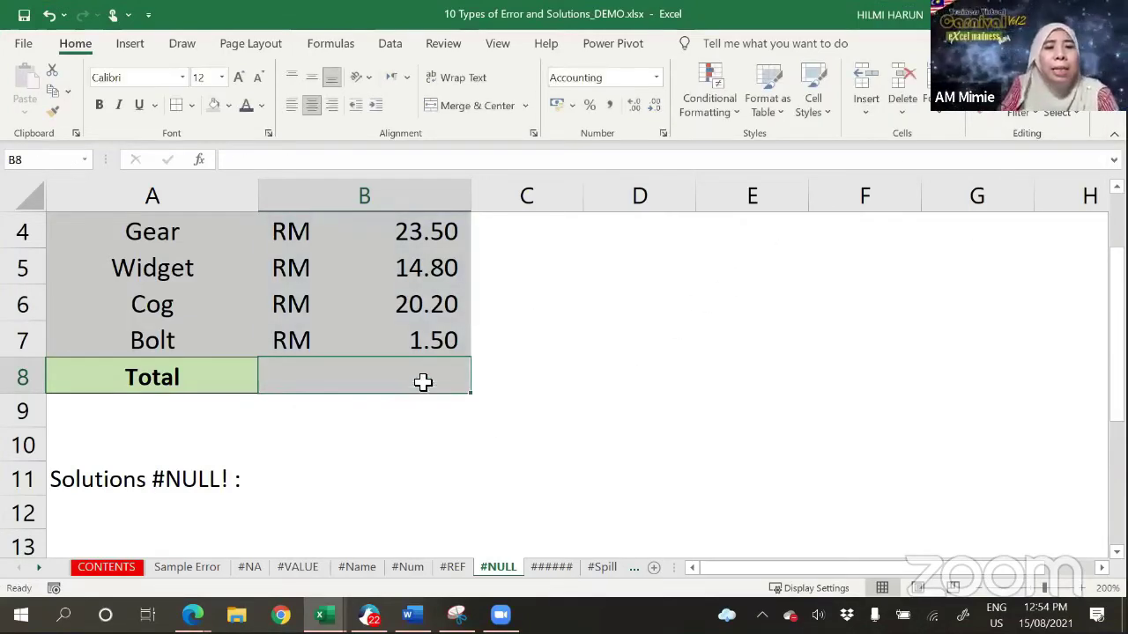
{"action": "scroll", "coordinate": [573, 453], "scroll_direction": "up", "scroll_amount": 1}
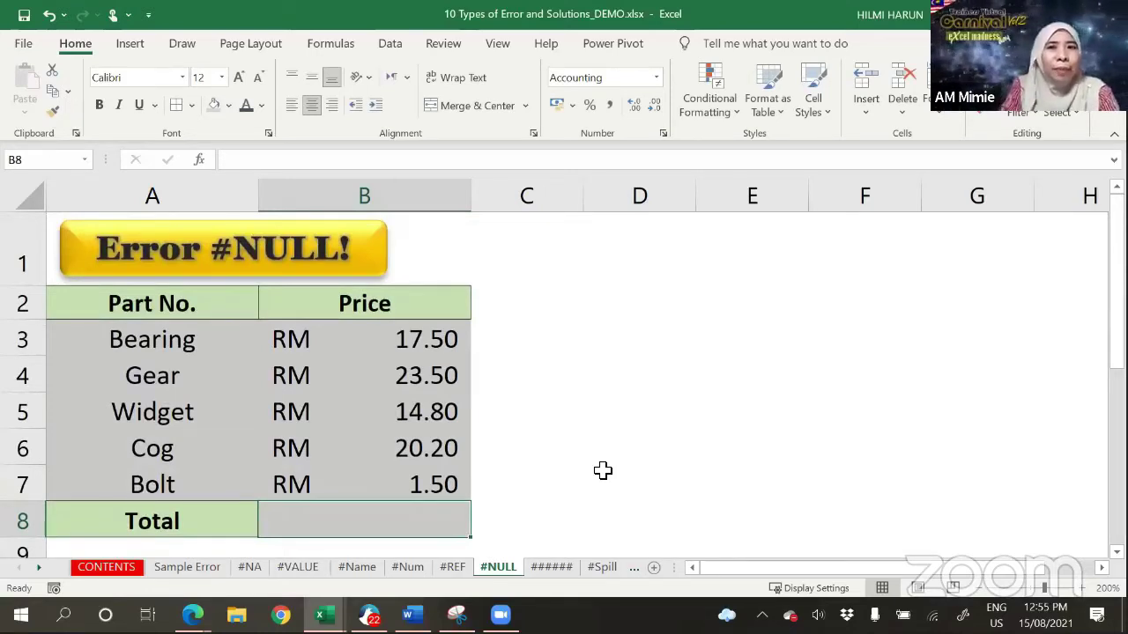
{"action": "scroll", "coordinate": [597, 493], "scroll_direction": "down", "scroll_amount": 1}
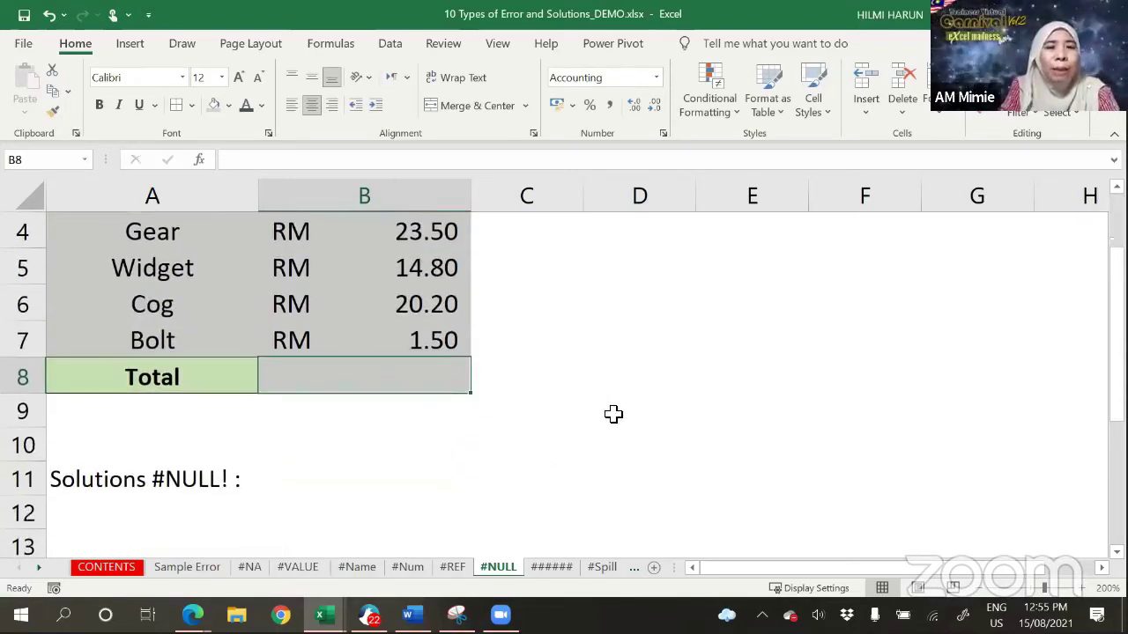
Step: Enter =SUM(B3 C7) in B8, with only a space between the references, yielding #NULL!
{"action": "type", "text": "="}
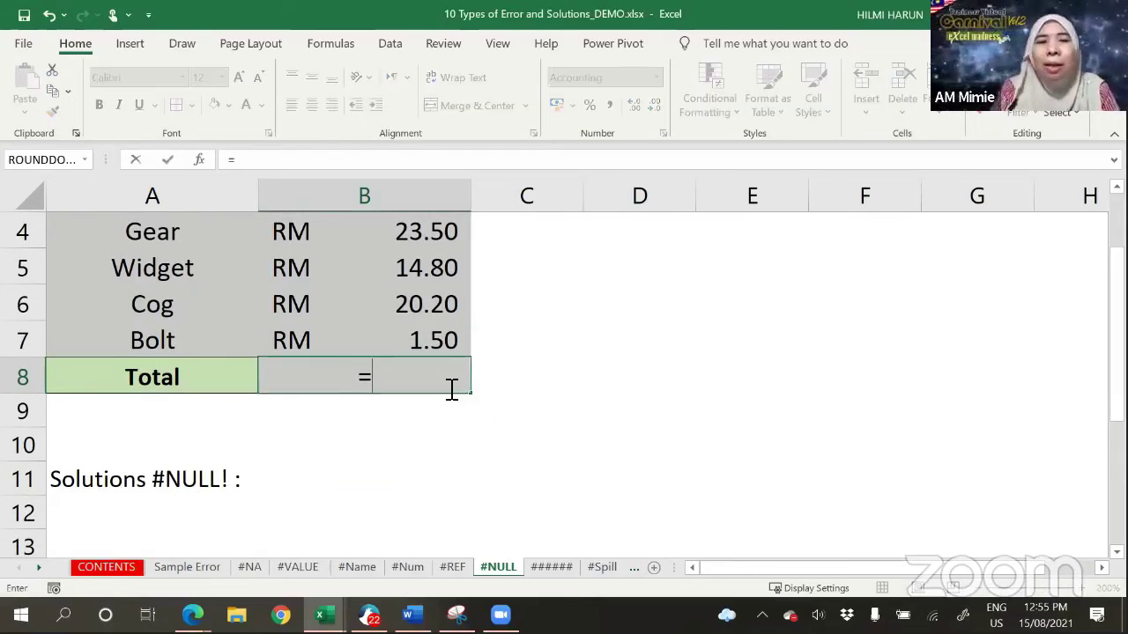
{"action": "type", "text": "SUM("}
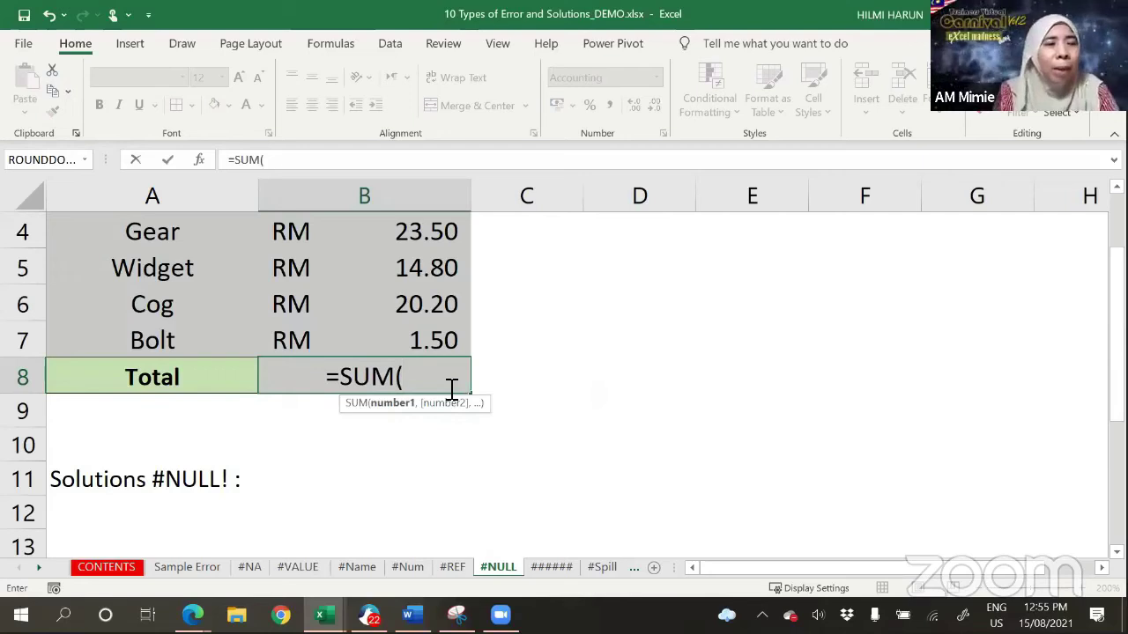
{"action": "scroll", "coordinate": [441, 385], "scroll_direction": "up", "scroll_amount": 1}
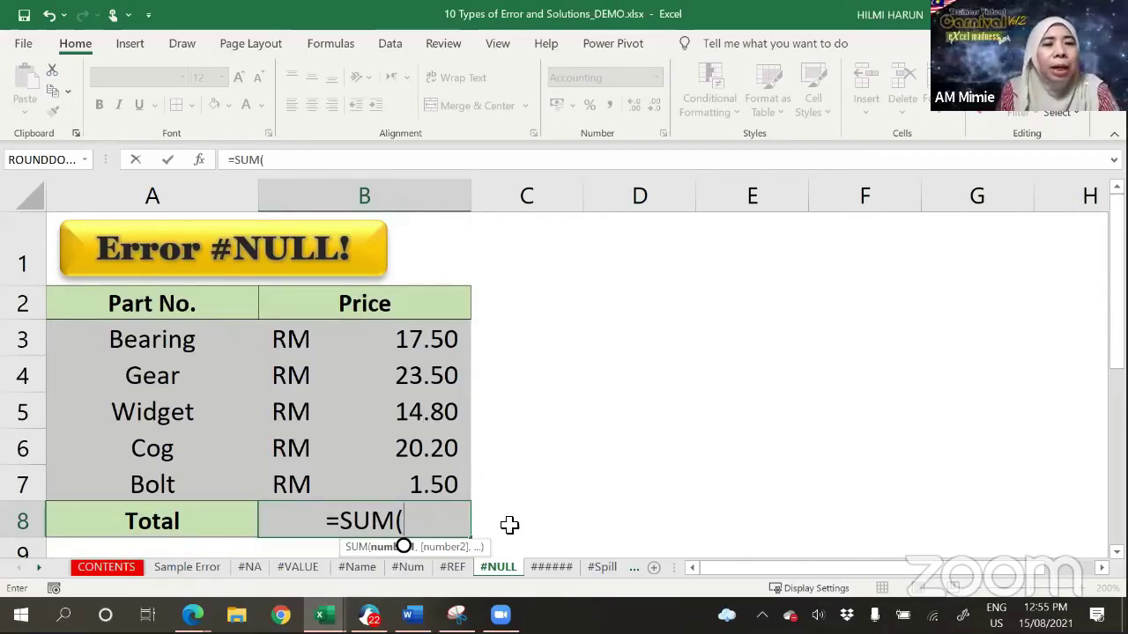
{"action": "scroll", "coordinate": [505, 520], "scroll_direction": "down", "scroll_amount": 1}
{"action": "type", "text": "b3"}
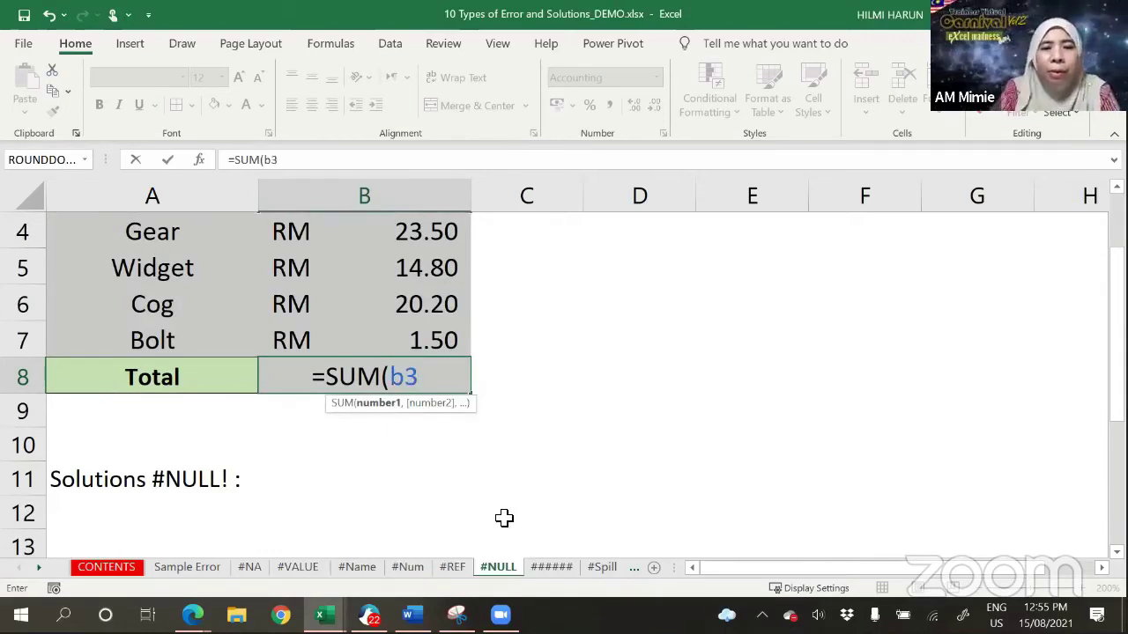
{"action": "key", "text": "BackSpace"}
{"action": "key", "text": "BackSpace"}
{"action": "type", "text": "b"}
{"action": "key", "text": "BackSpace"}
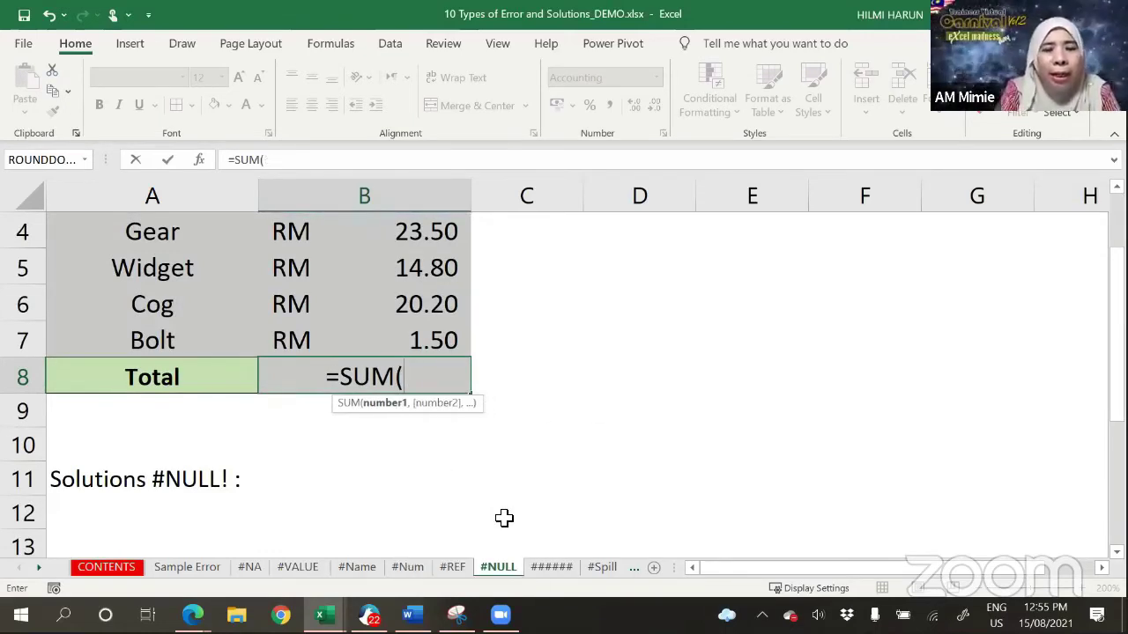
{"action": "type", "text": "B3"}
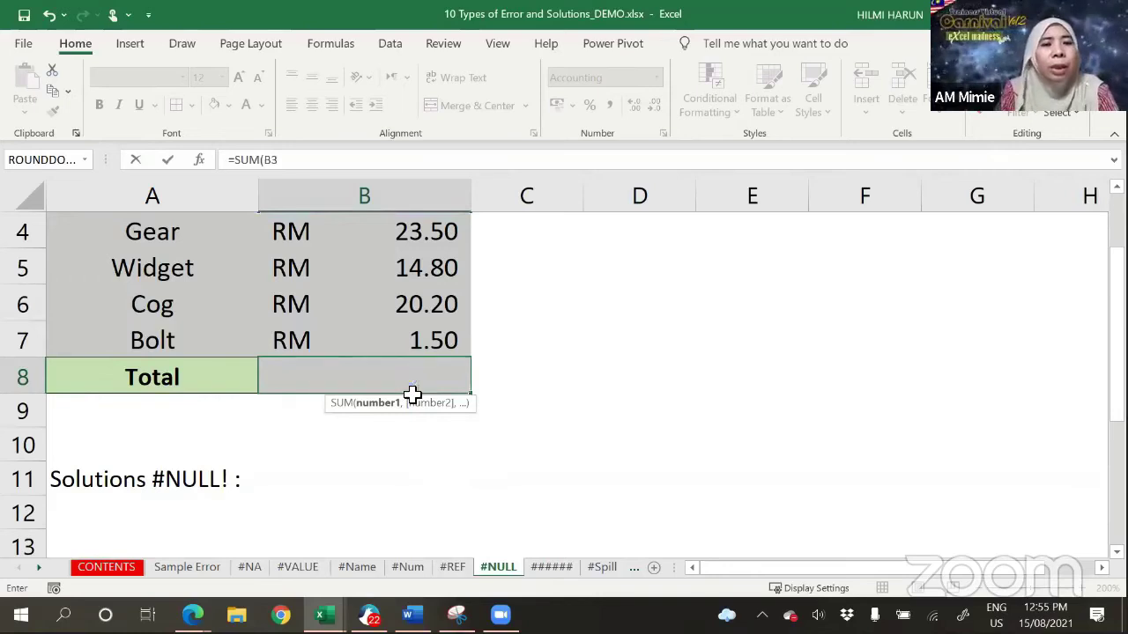
{"action": "scroll", "coordinate": [412, 394], "scroll_direction": "up", "scroll_amount": 1}
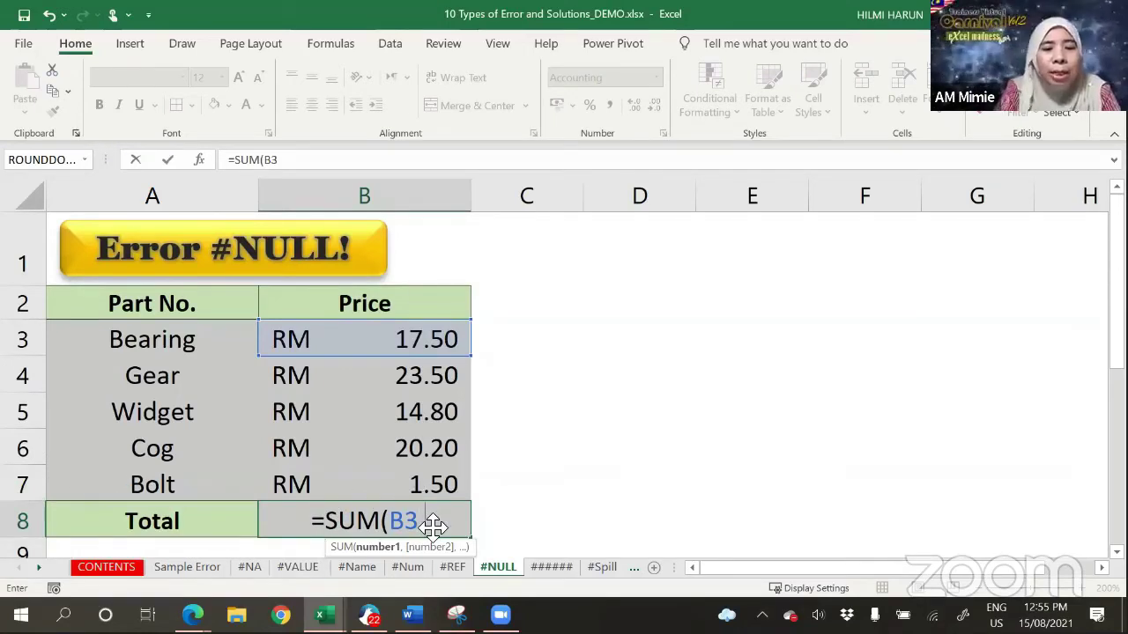
{"action": "type", "text": "C7)"}
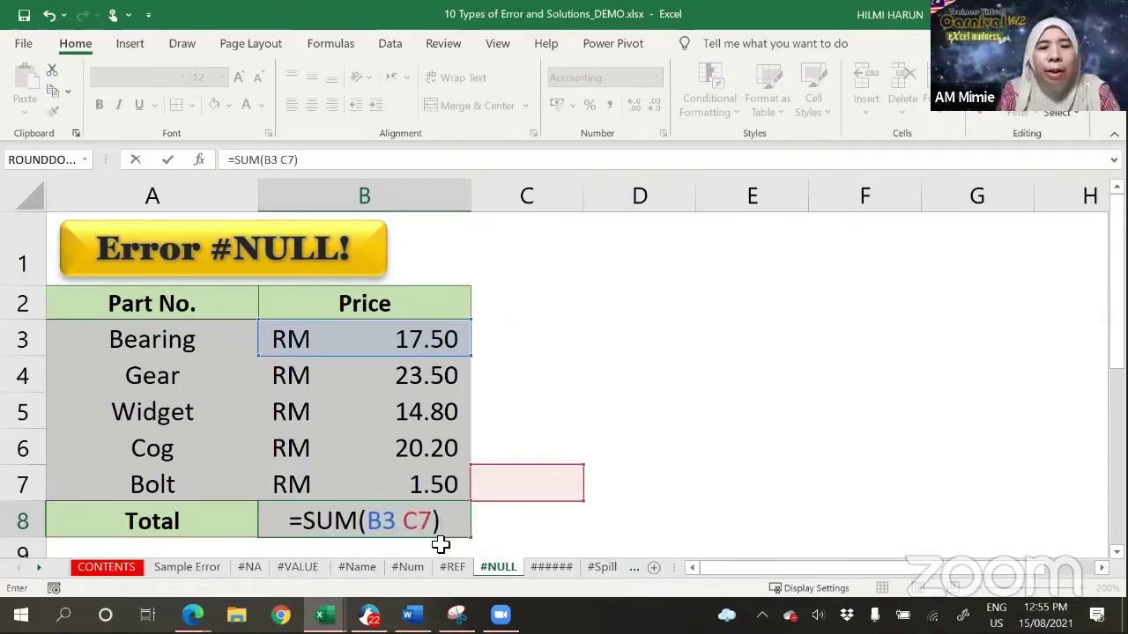
{"action": "key", "text": "Return"}
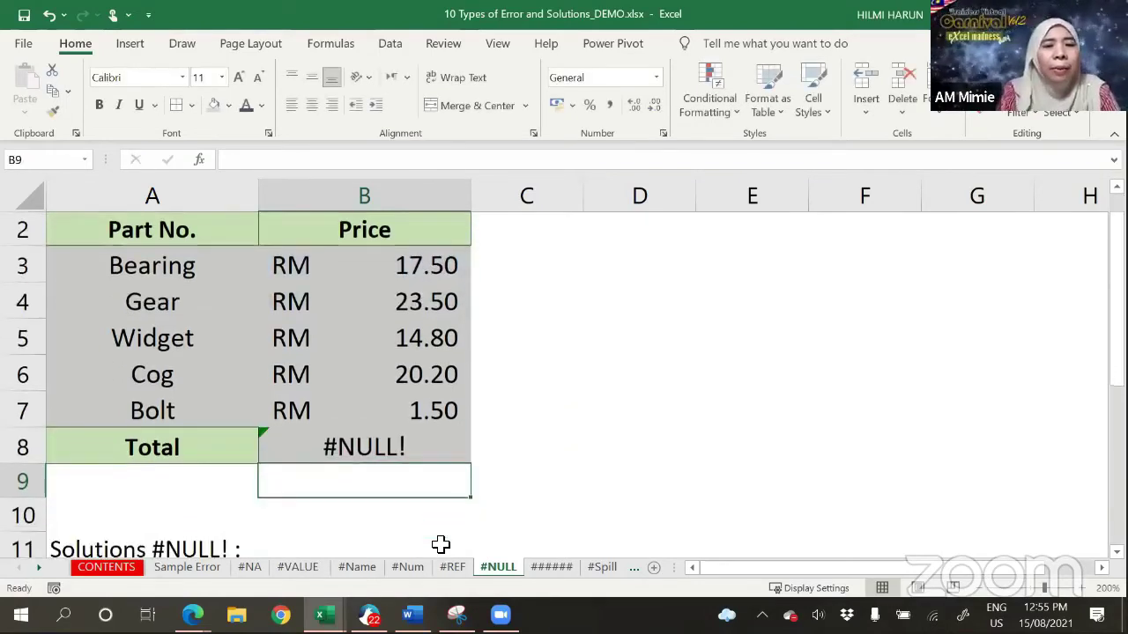
Step: Change B8's formula to =SUM(B3:C7) by swapping the space for a colon, giving RM 77.50
{"action": "left_click", "coordinate": [393, 446]}
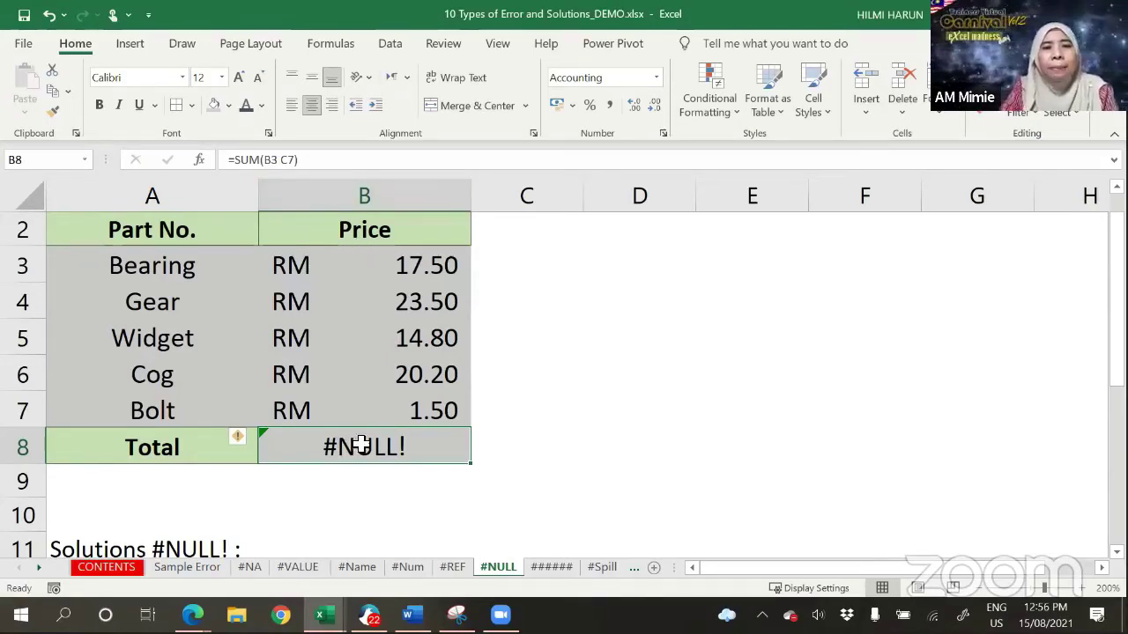
{"action": "left_click", "coordinate": [288, 161]}
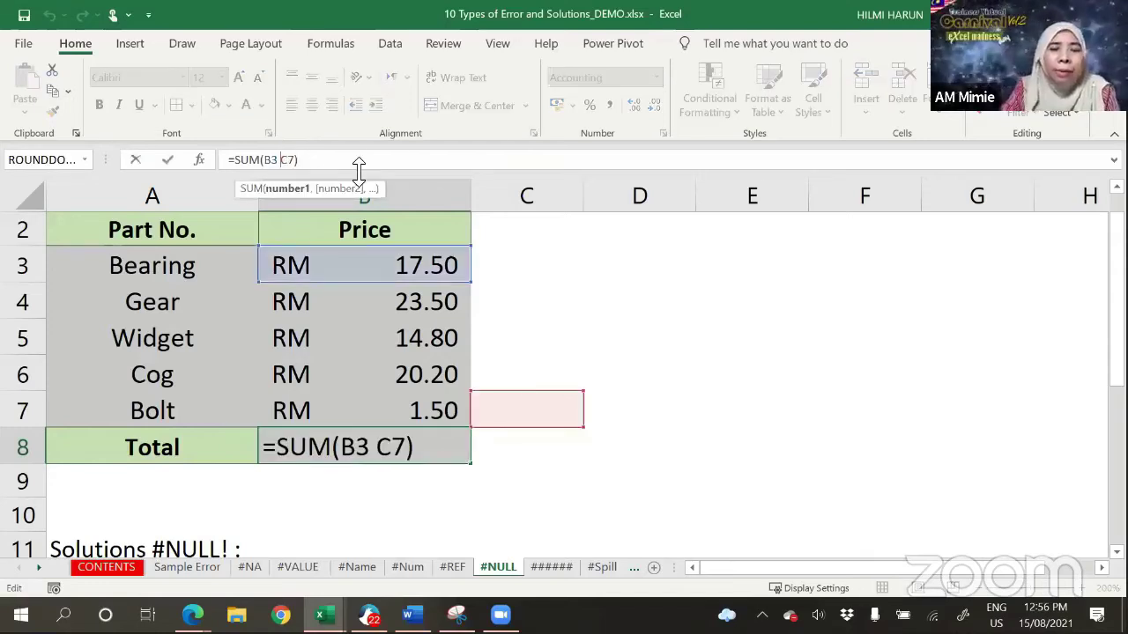
{"action": "key", "text": "BackSpace"}
{"action": "type", "text": ":"}
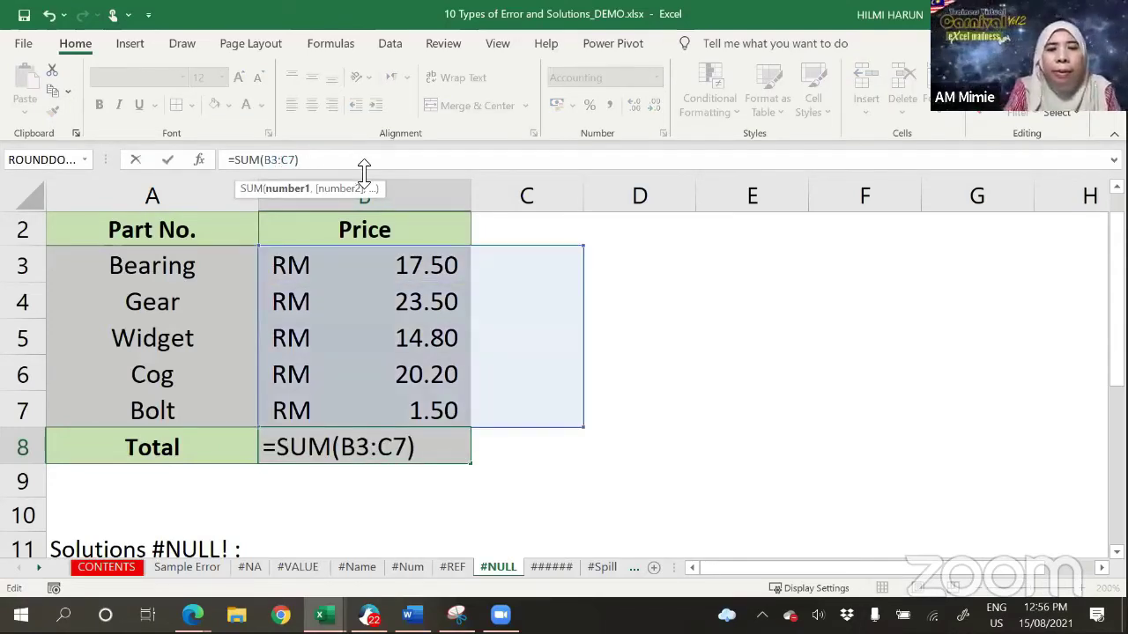
{"action": "key", "text": "Return"}
Step: Give the Total cell B8 a light green fill
{"action": "left_click", "coordinate": [366, 451]}
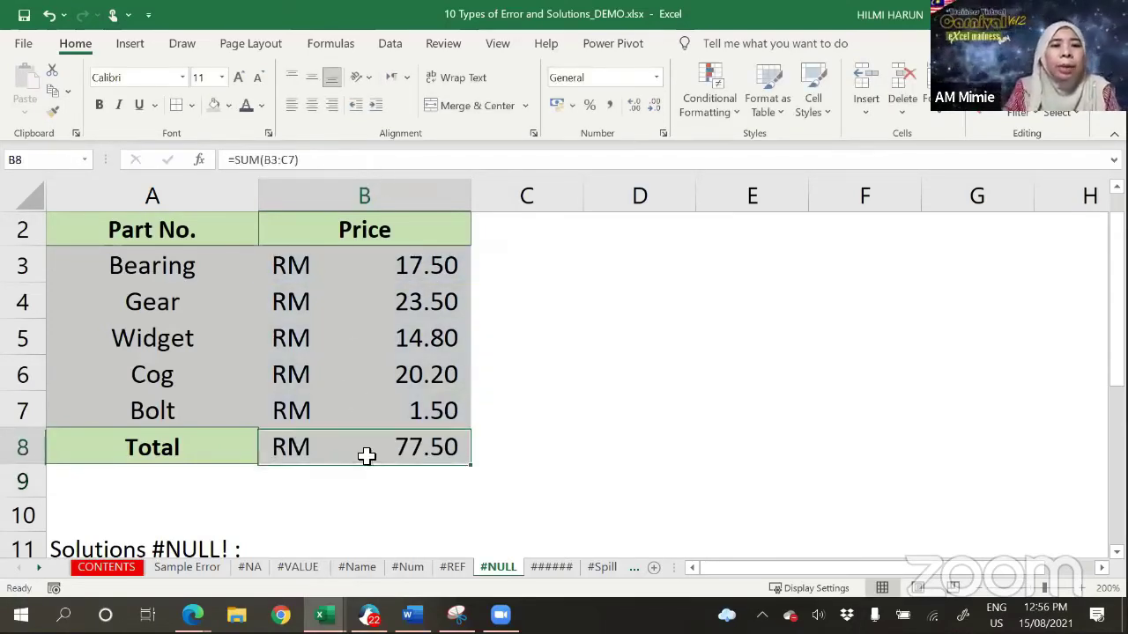
{"action": "left_click", "coordinate": [228, 105]}
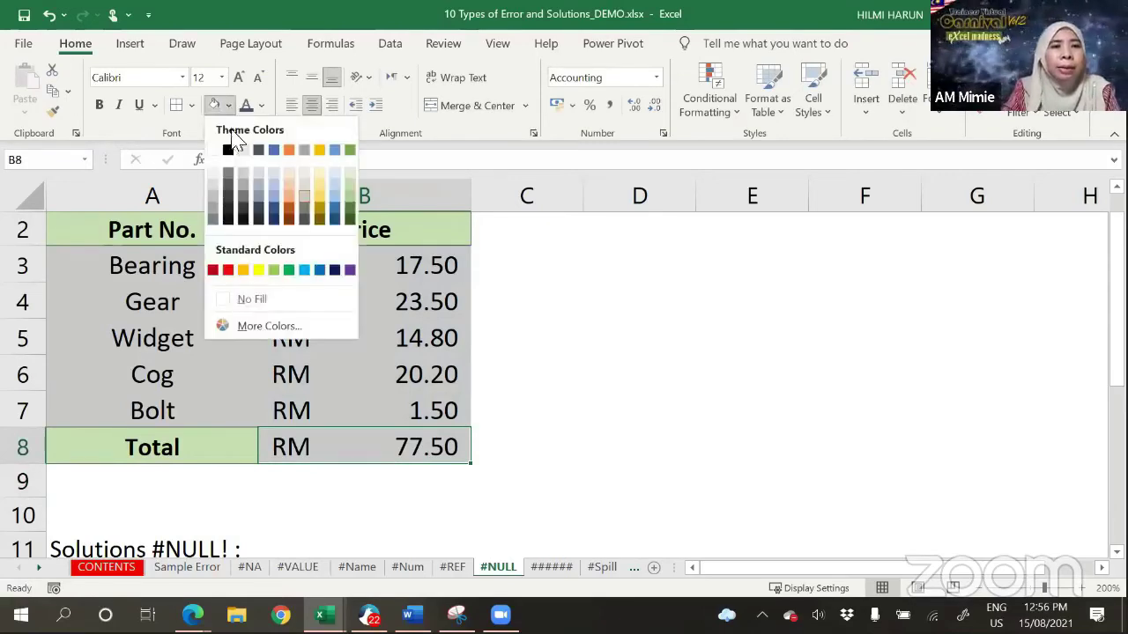
{"action": "left_click", "coordinate": [281, 265]}
{"action": "left_click", "coordinate": [611, 387]}
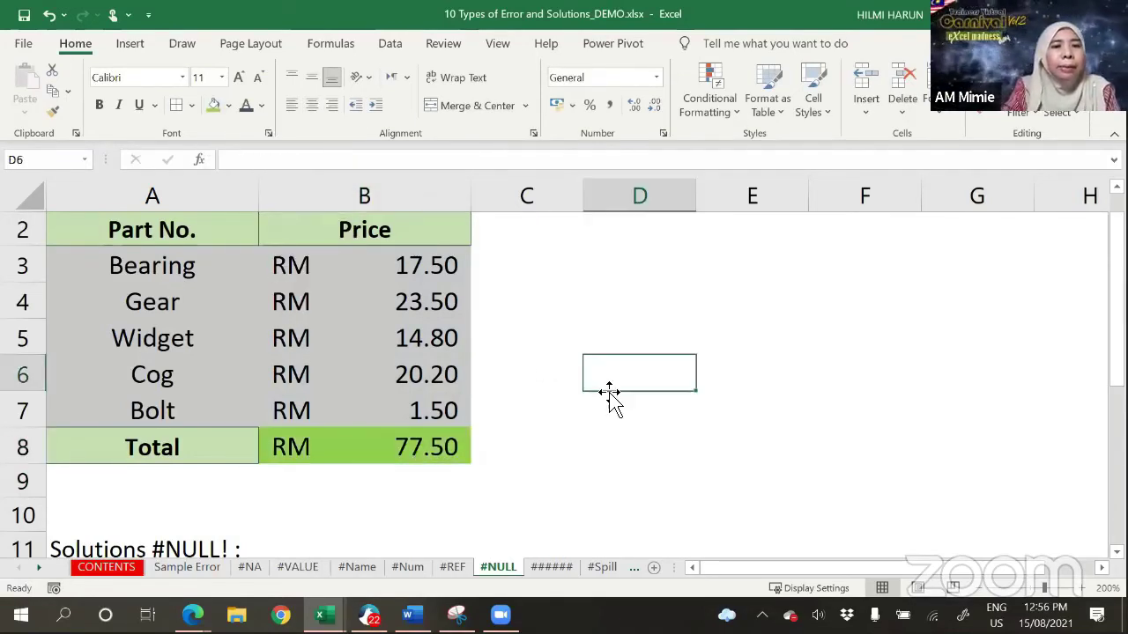
{"action": "left_click", "coordinate": [480, 449]}
{"action": "scroll", "coordinate": [189, 468], "scroll_direction": "down", "scroll_amount": 1}
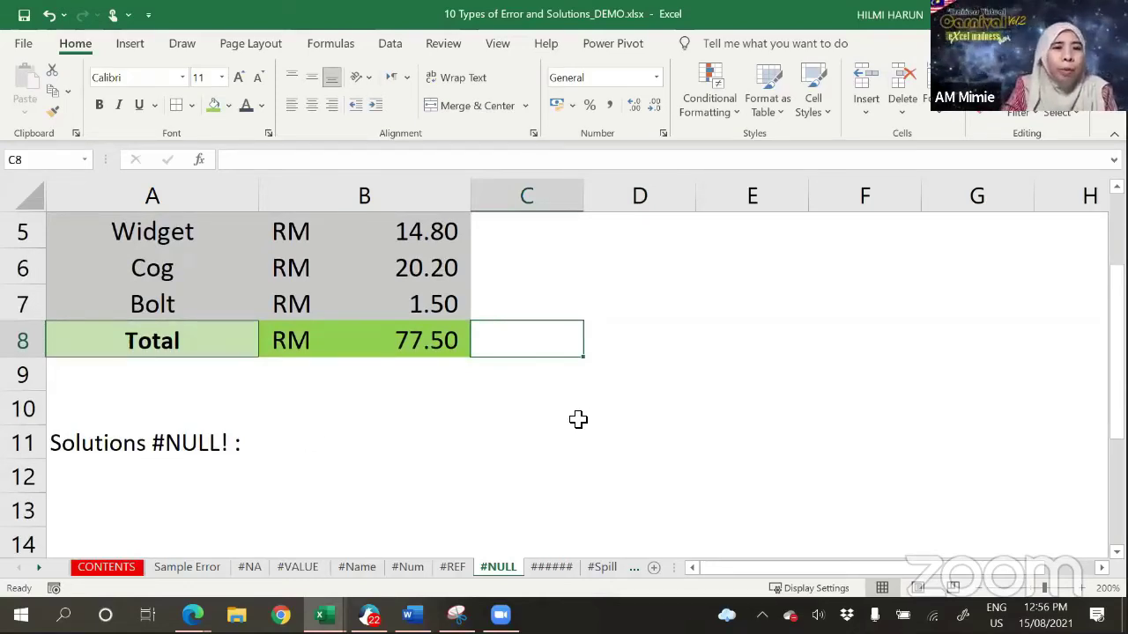
{"action": "scroll", "coordinate": [605, 443], "scroll_direction": "up", "scroll_amount": 1}
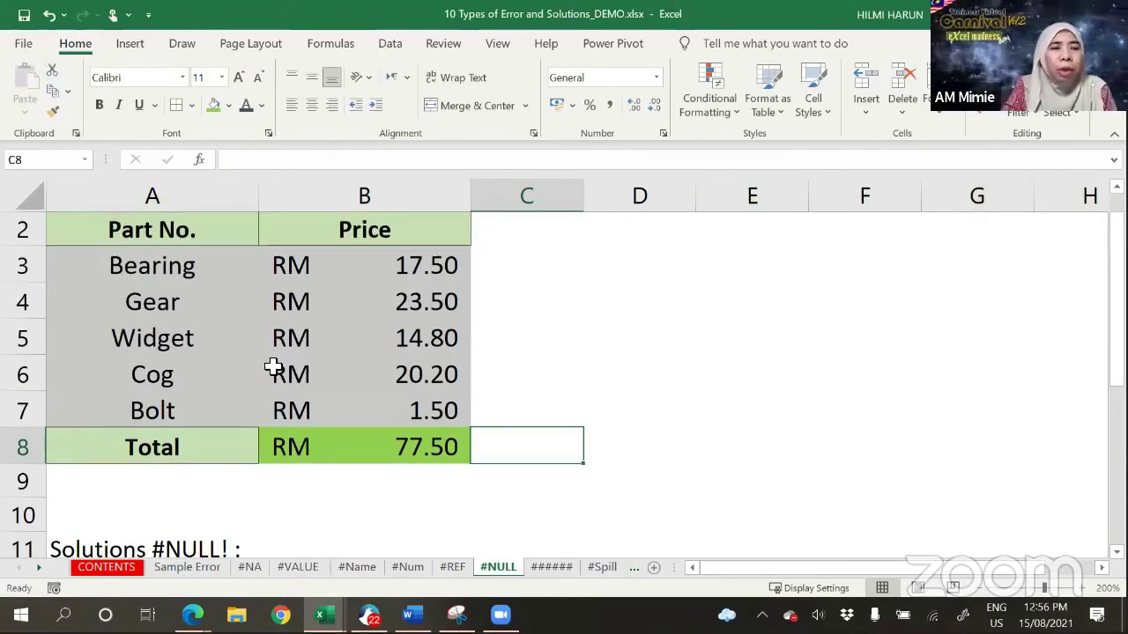
Step: Open and dismiss the Insert Function dialog, then switch to the ###### sheet
{"action": "left_click", "coordinate": [200, 160]}
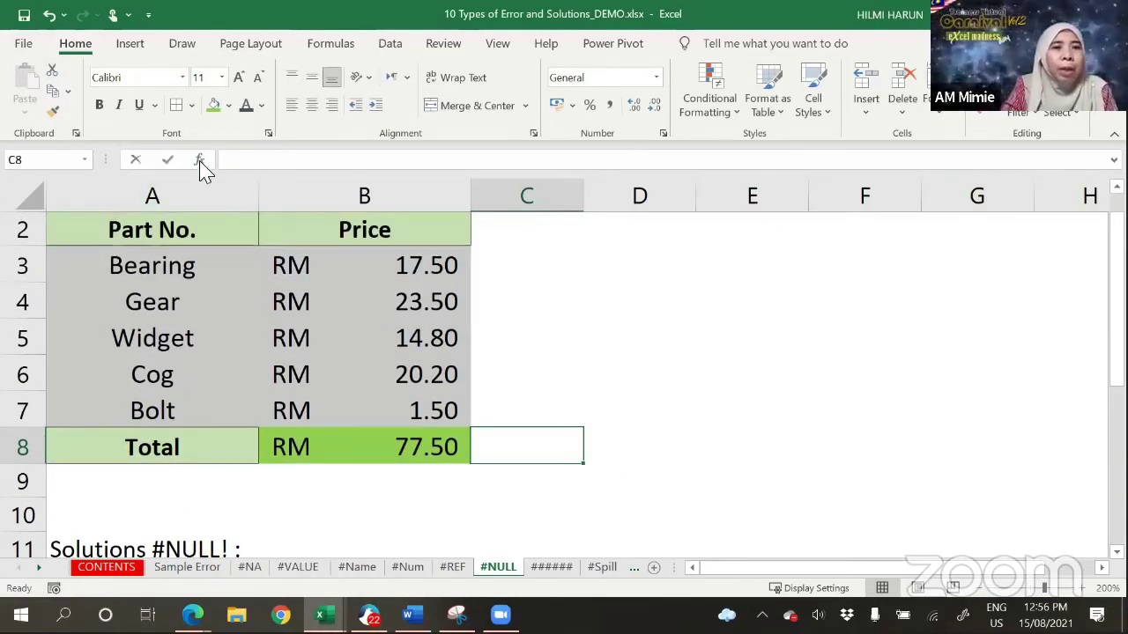
{"action": "left_click_drag", "start_coordinate": [587, 184], "coordinate": [444, 202]}
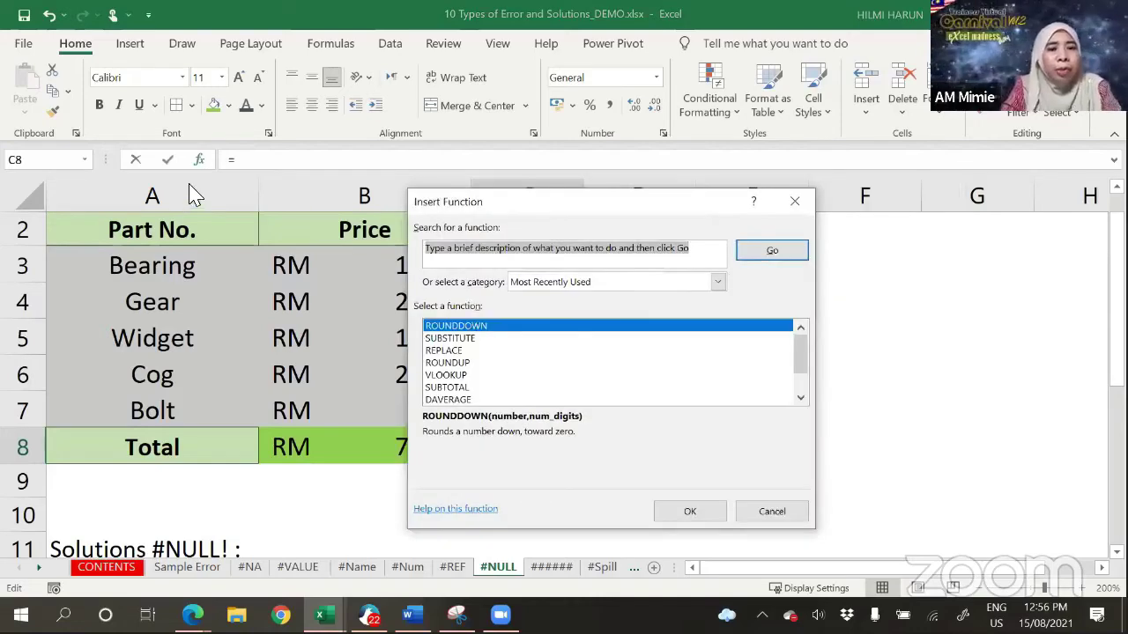
{"action": "left_click_drag", "start_coordinate": [200, 147], "coordinate": [230, 169]}
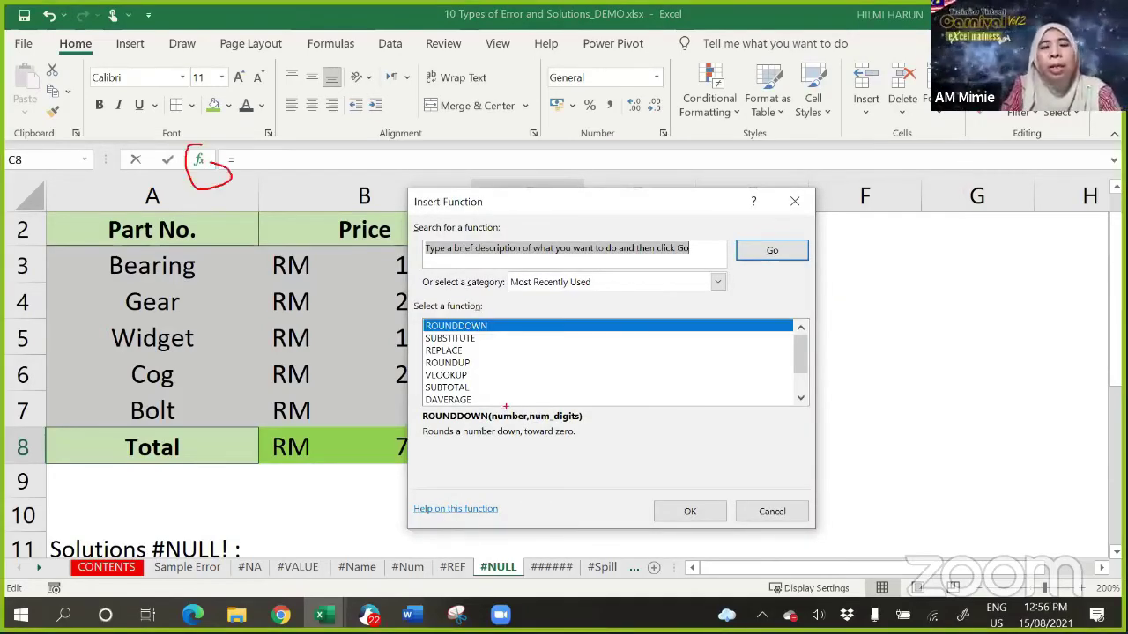
{"action": "left_click", "coordinate": [792, 202]}
{"action": "left_click", "coordinate": [669, 455]}
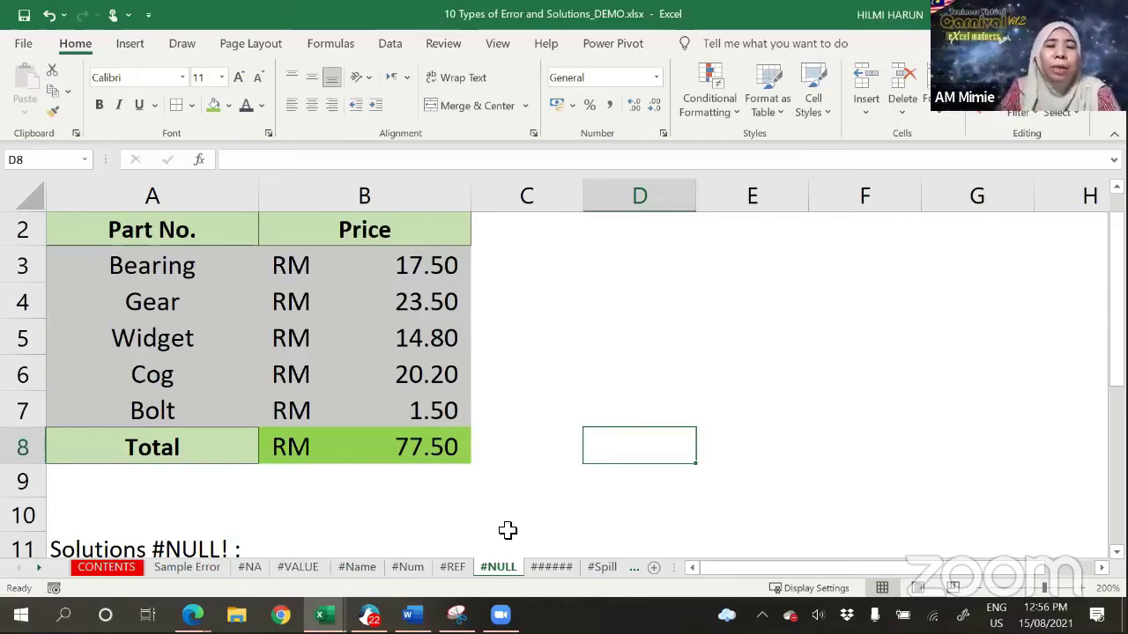
{"action": "left_click", "coordinate": [550, 568]}
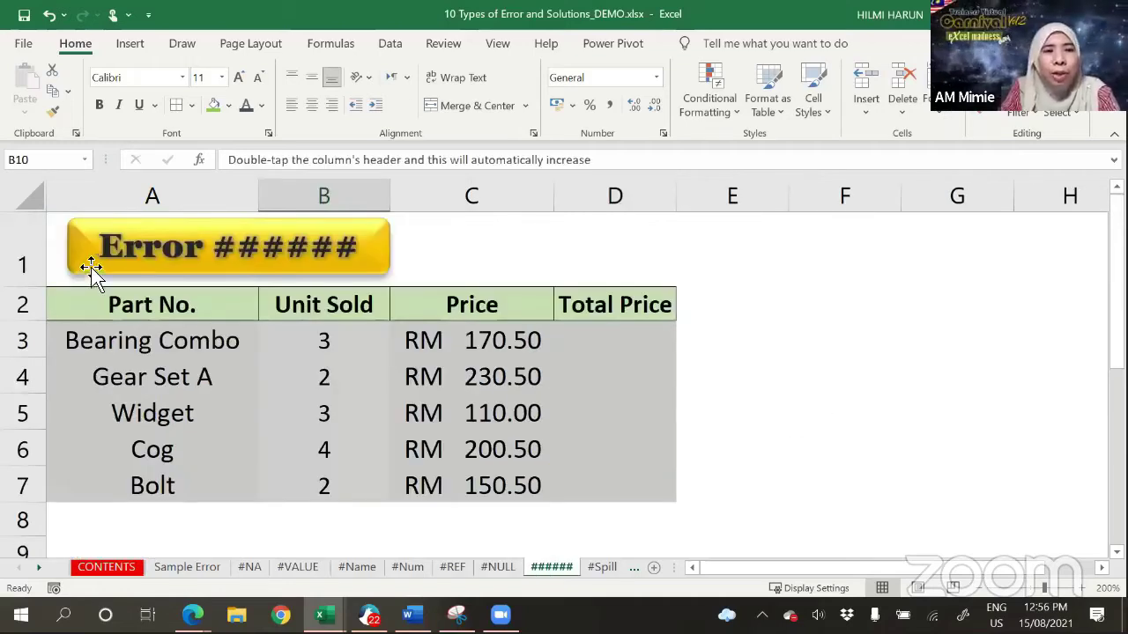
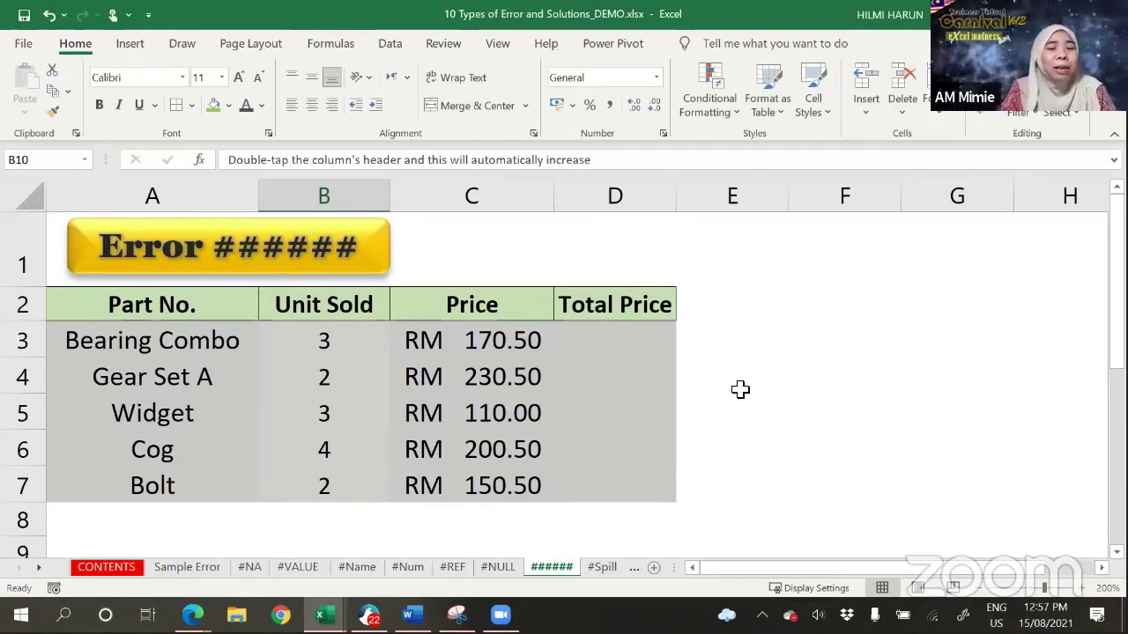
Step: Enter =B3*C3 in D3 to total Bearing Combo's Unit Sold times Price
{"action": "left_click", "coordinate": [605, 342]}
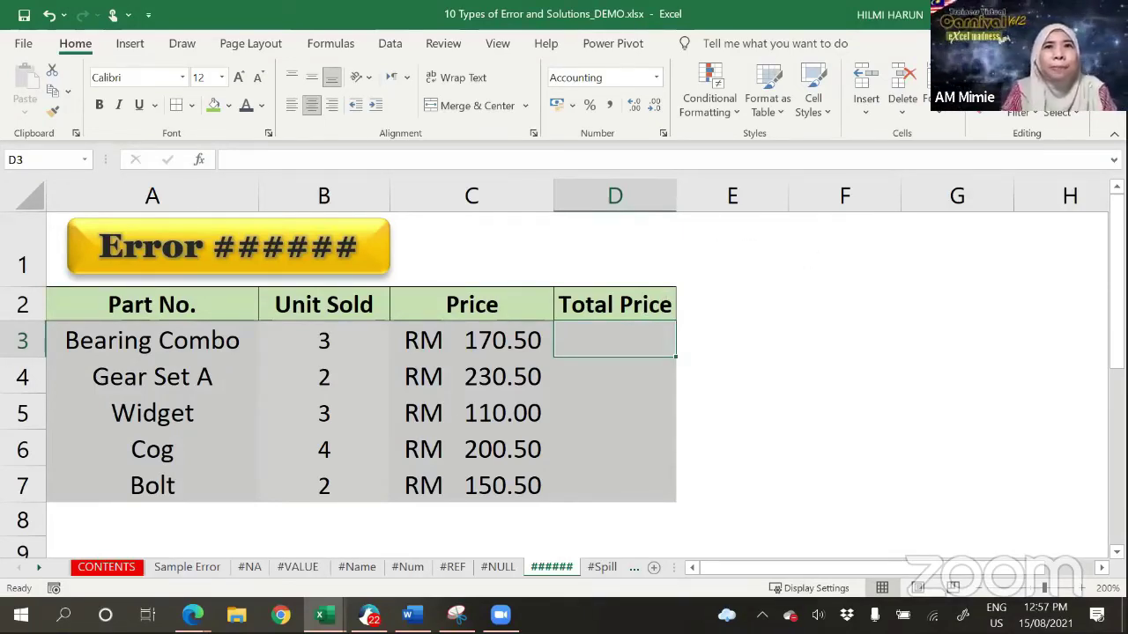
{"action": "type", "text": "="}
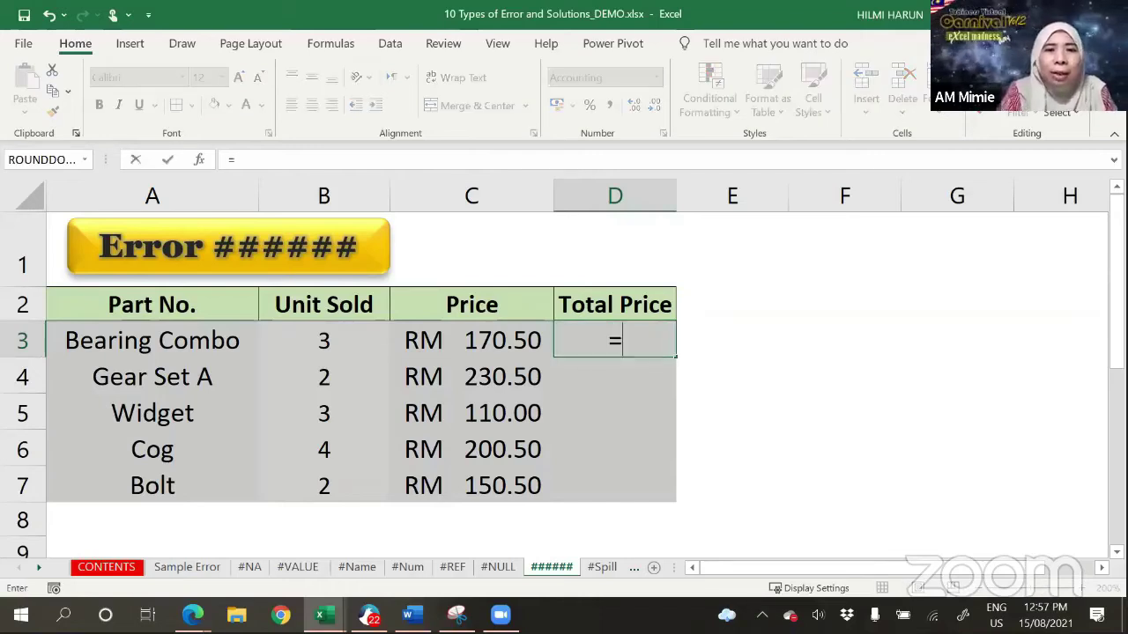
{"action": "left_click", "coordinate": [363, 343]}
{"action": "type", "text": "*"}
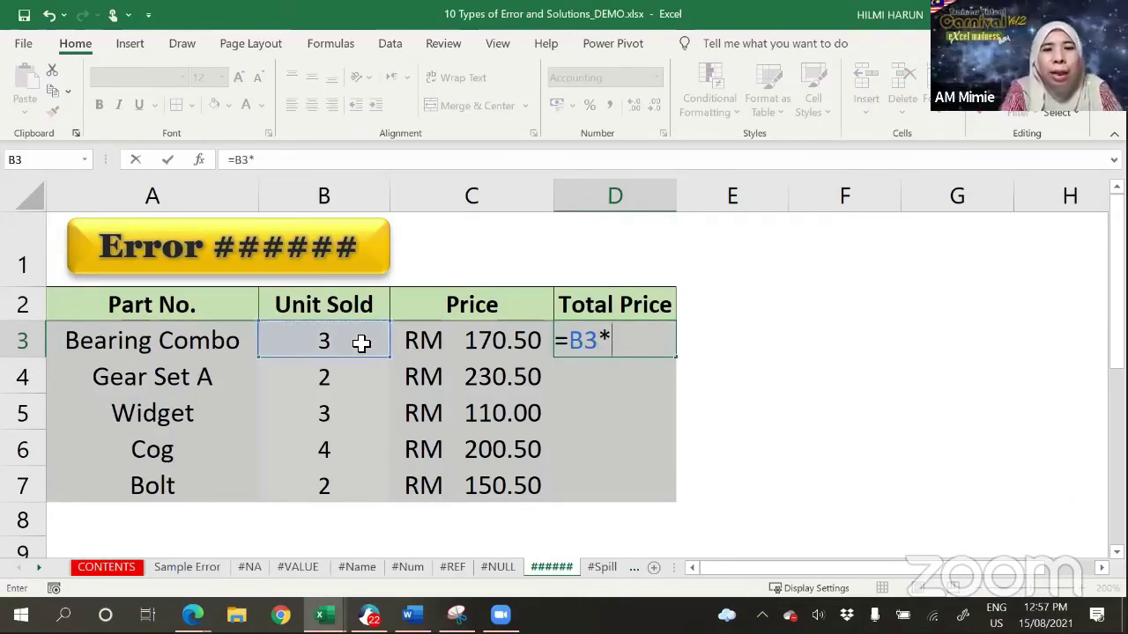
{"action": "left_click", "coordinate": [458, 343]}
{"action": "key", "text": "Return"}
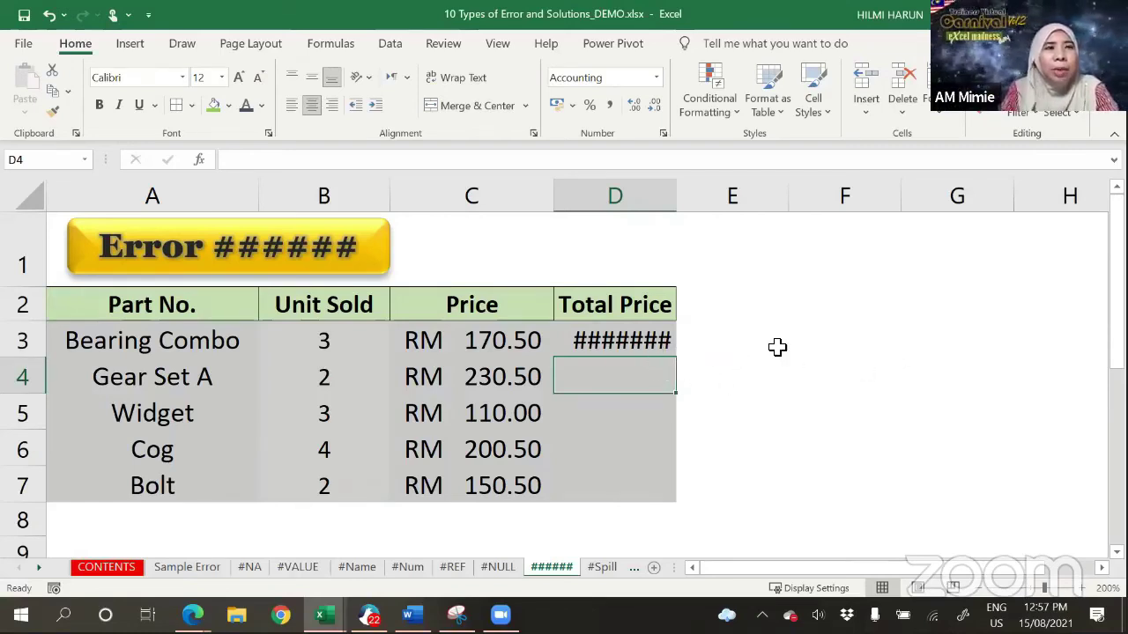
Step: Fill the D3 Total Price formula down through D7 for Bolt
{"action": "left_click", "coordinate": [663, 351]}
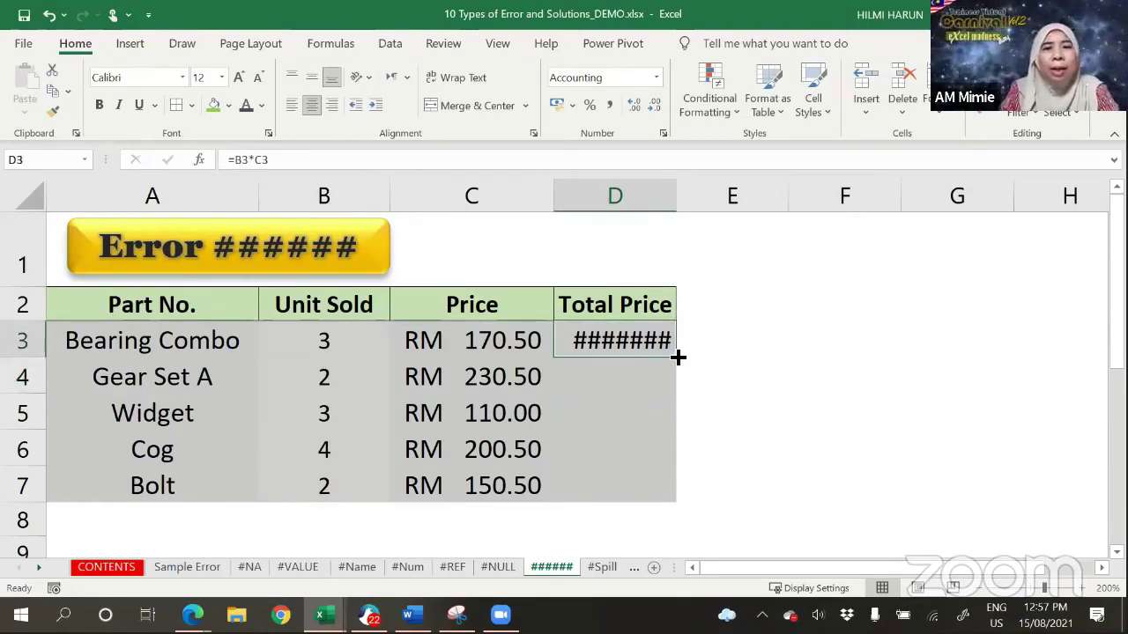
{"action": "double_click", "coordinate": [677, 355]}
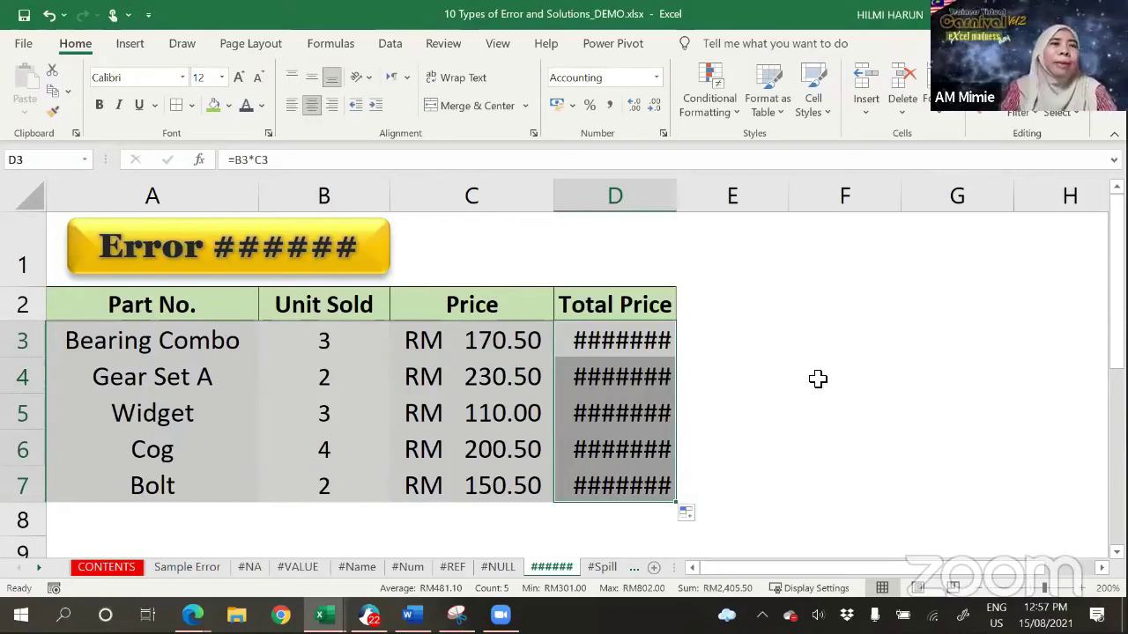
{"action": "scroll", "coordinate": [797, 427], "scroll_direction": "down", "scroll_amount": 1}
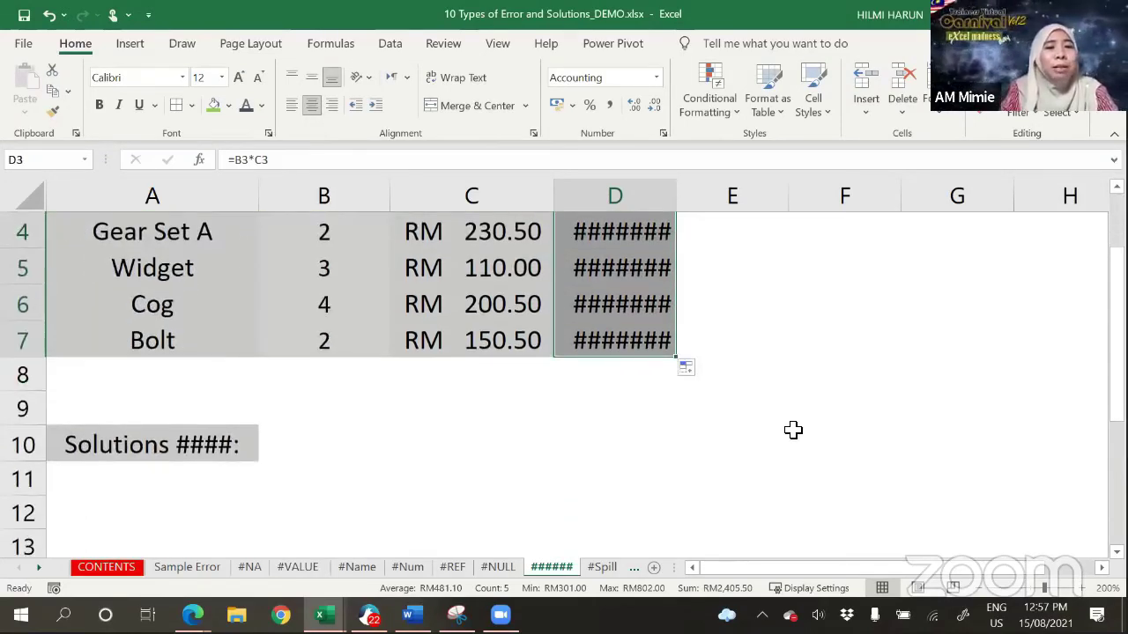
{"action": "scroll", "coordinate": [793, 431], "scroll_direction": "up", "scroll_amount": 1}
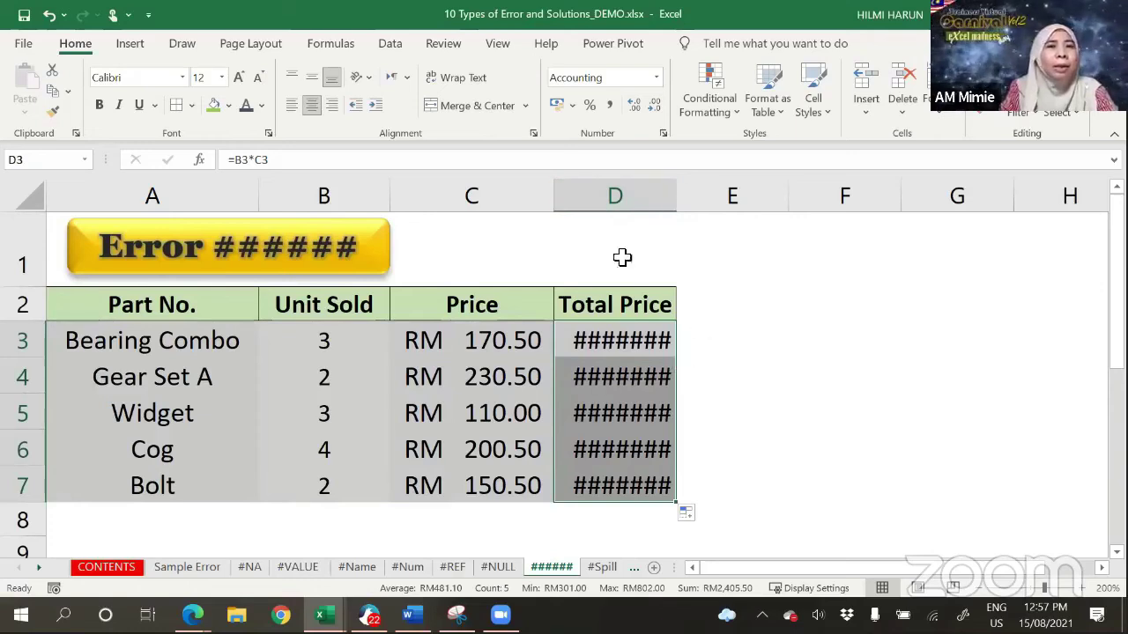
Step: Widen column D so the totals RM511.50 to RM301.00 display fully
{"action": "left_click_drag", "start_coordinate": [677, 200], "coordinate": [695, 200]}
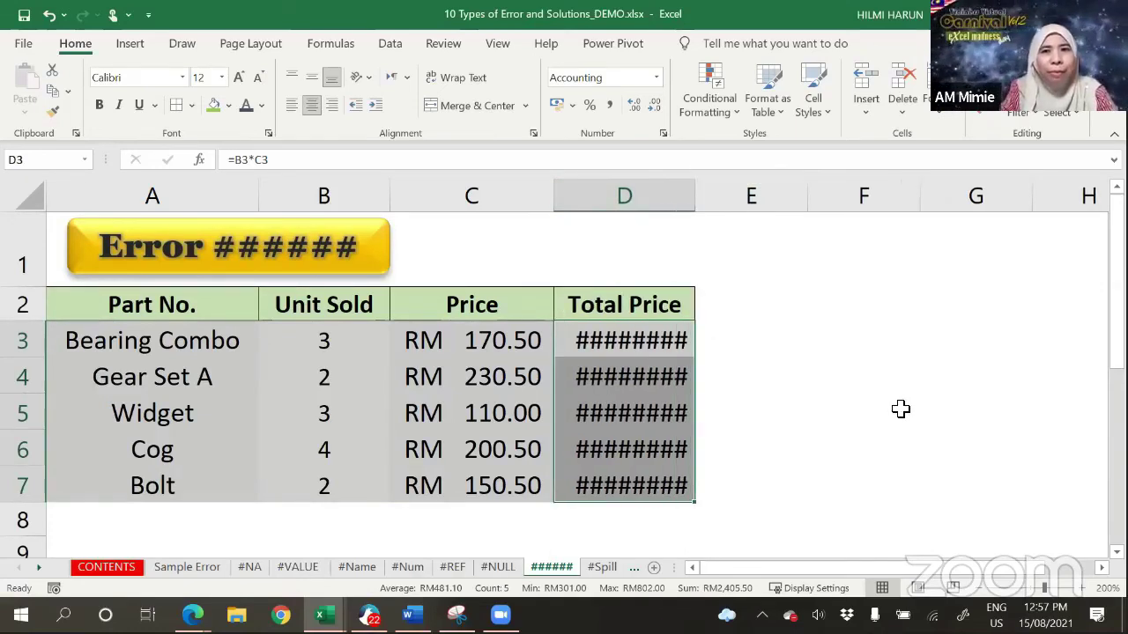
{"action": "double_click", "coordinate": [696, 204]}
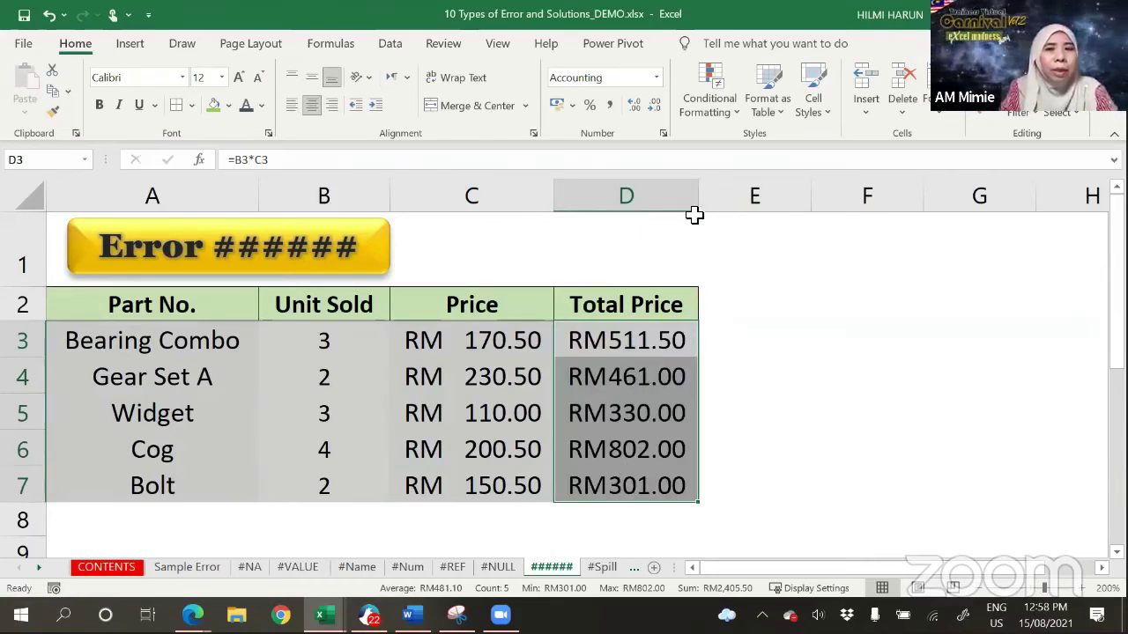
{"action": "left_click_drag", "start_coordinate": [700, 205], "coordinate": [720, 214]}
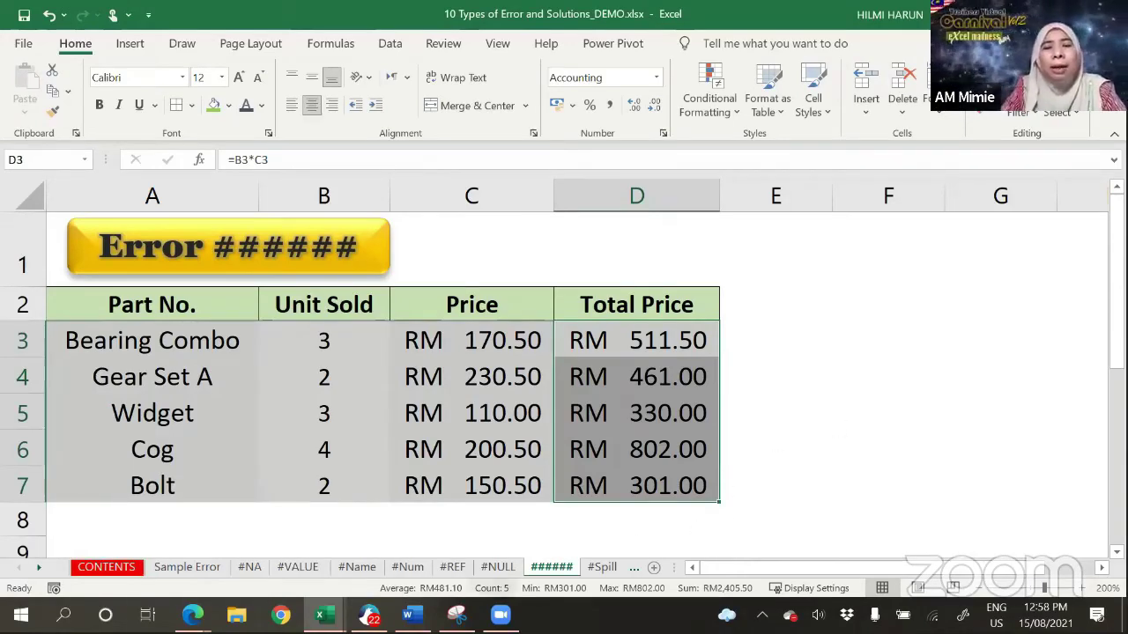
Step: Switch to the CONTENTS sheet and open the #SPILL topic from its list
{"action": "left_click", "coordinate": [106, 566]}
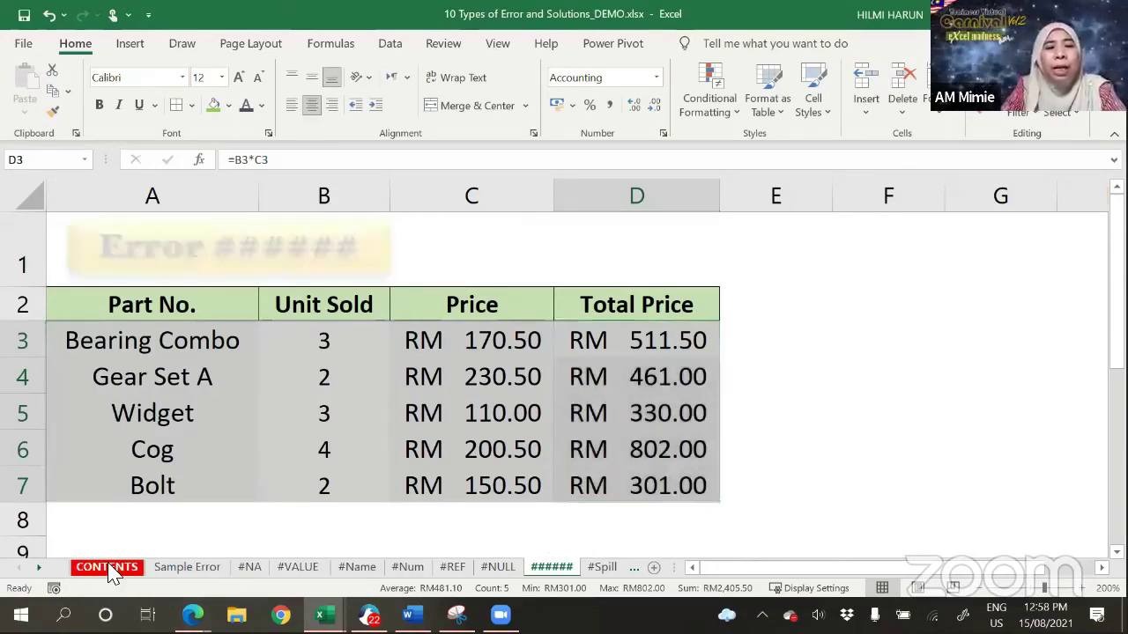
{"action": "scroll", "coordinate": [183, 498], "scroll_direction": "down", "scroll_amount": 1}
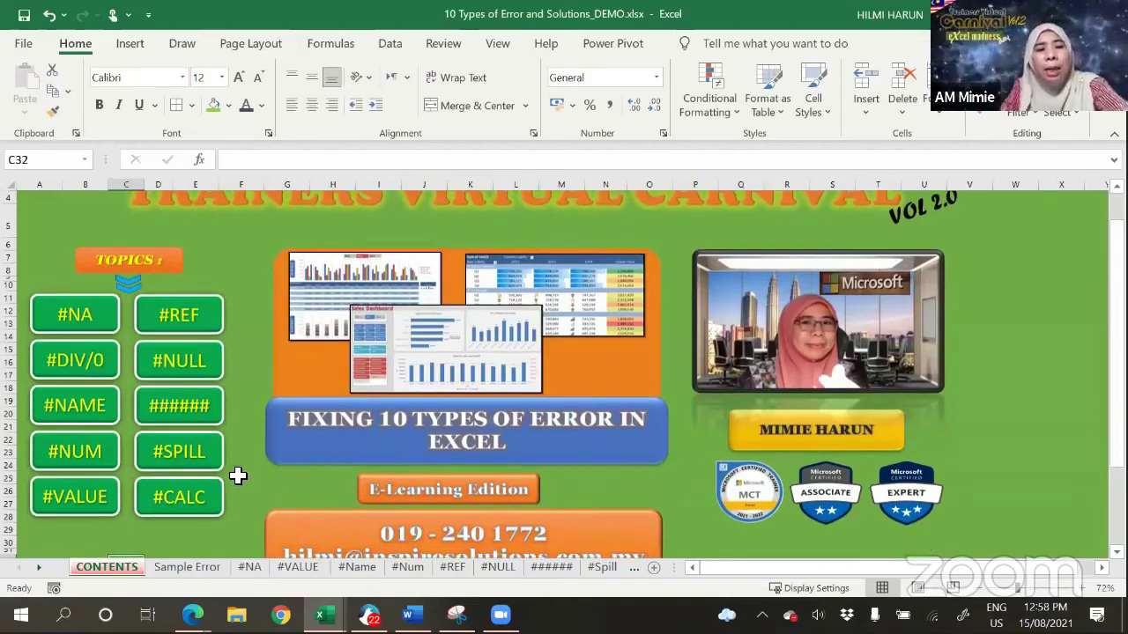
{"action": "mouse_move", "coordinate": [128, 430]}
{"action": "left_mouse_down"}
{"action": "mouse_move", "coordinate": [211, 465]}
{"action": "mouse_move", "coordinate": [227, 525]}
{"action": "left_mouse_up"}
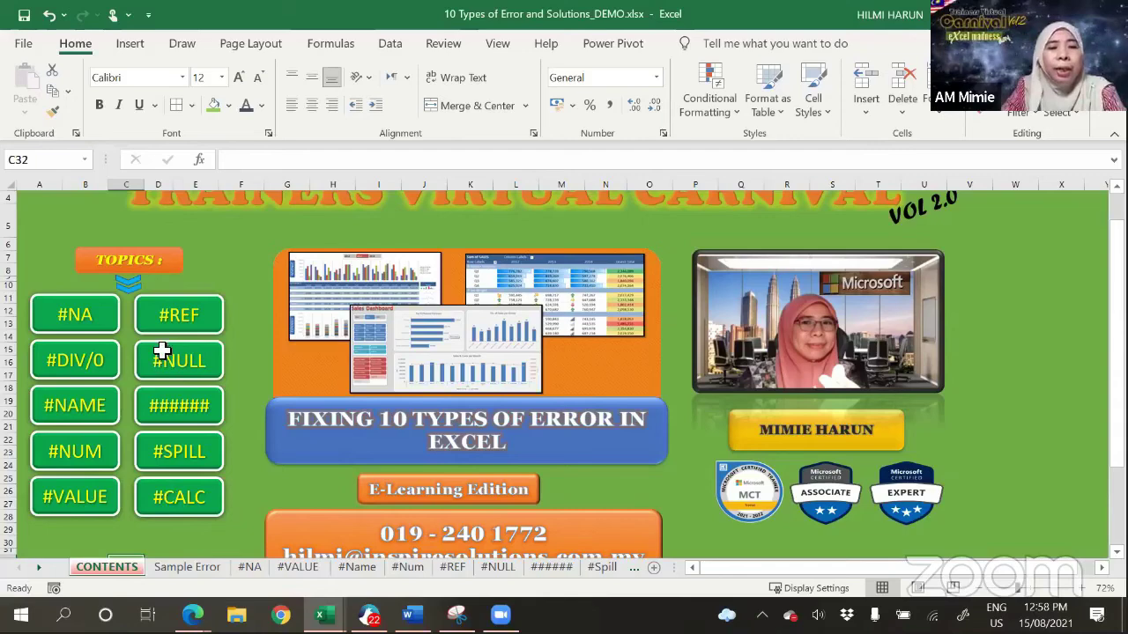
{"action": "left_click", "coordinate": [189, 450]}
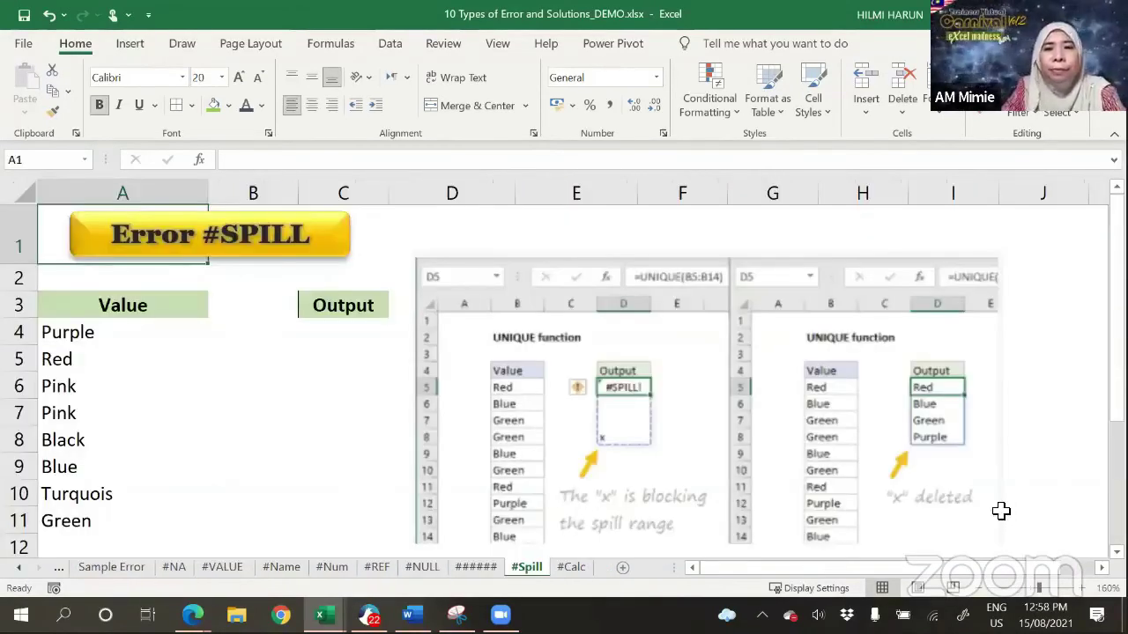
Step: Select the colour values Purple to Green in A4:A11, then deselect them
{"action": "scroll", "coordinate": [1005, 507], "scroll_direction": "down", "scroll_amount": 1}
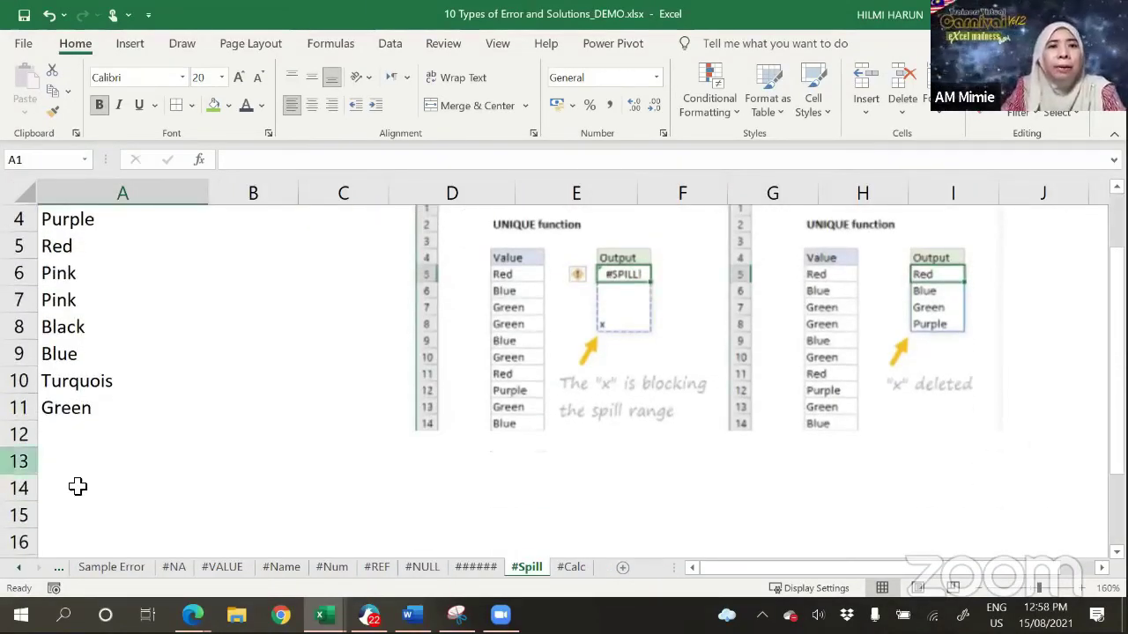
{"action": "scroll", "coordinate": [191, 443], "scroll_direction": "up", "scroll_amount": 1}
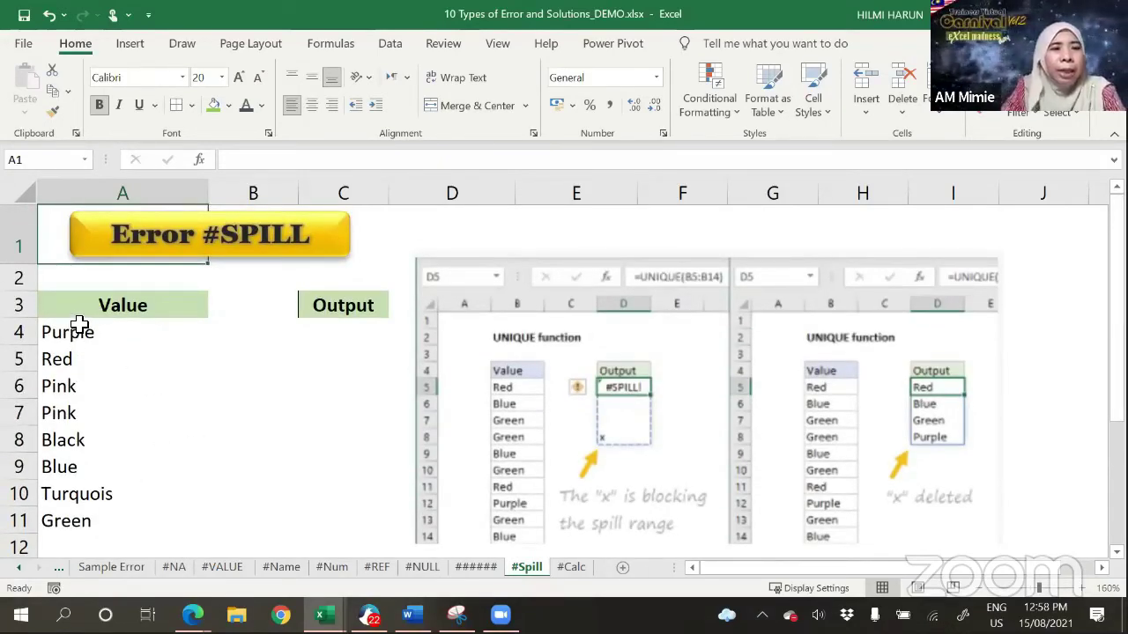
{"action": "left_click_drag", "start_coordinate": [76, 332], "coordinate": [72, 524]}
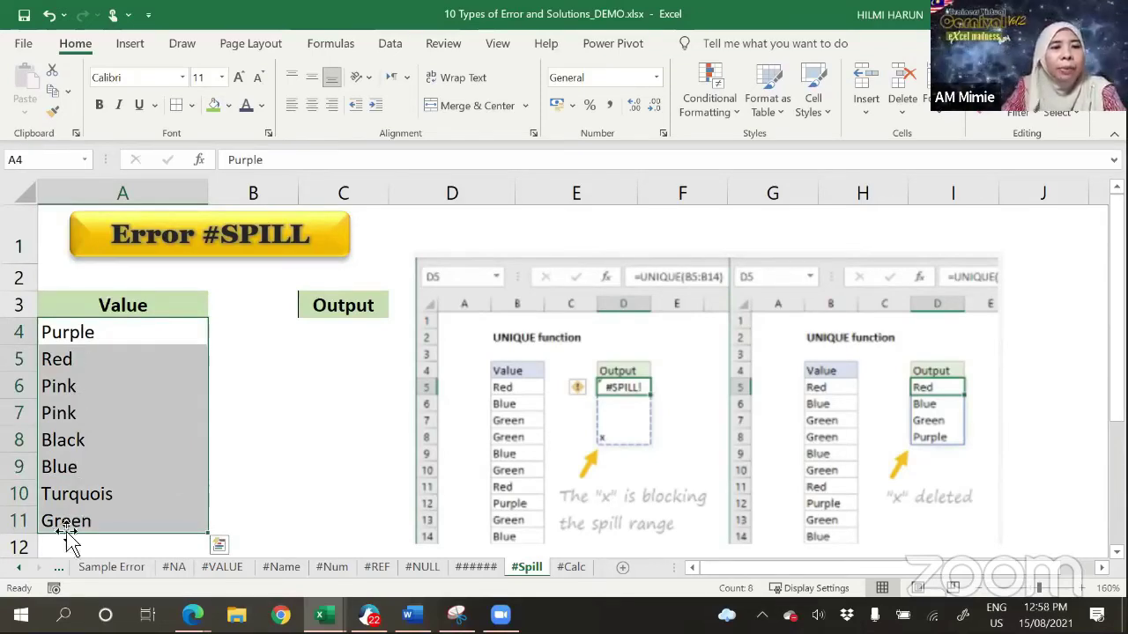
{"action": "left_click", "coordinate": [316, 352]}
Step: Enter =UNIQUE(A4:A11) in C4 and confirm it returns #NAME?
{"action": "left_click", "coordinate": [338, 333]}
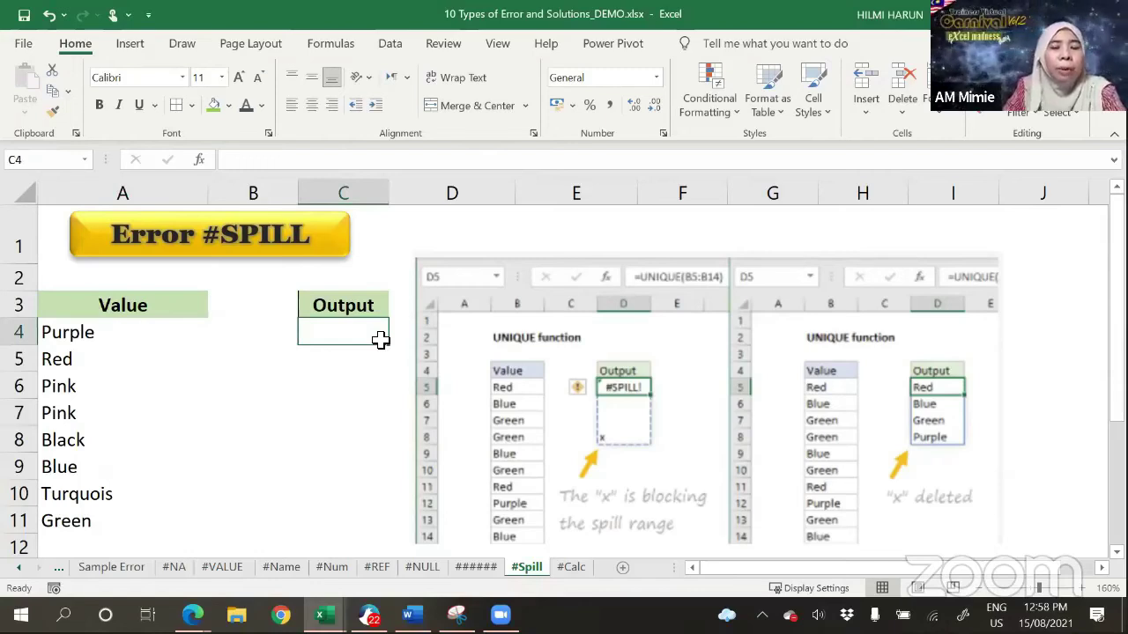
{"action": "type", "text": "=UI"}
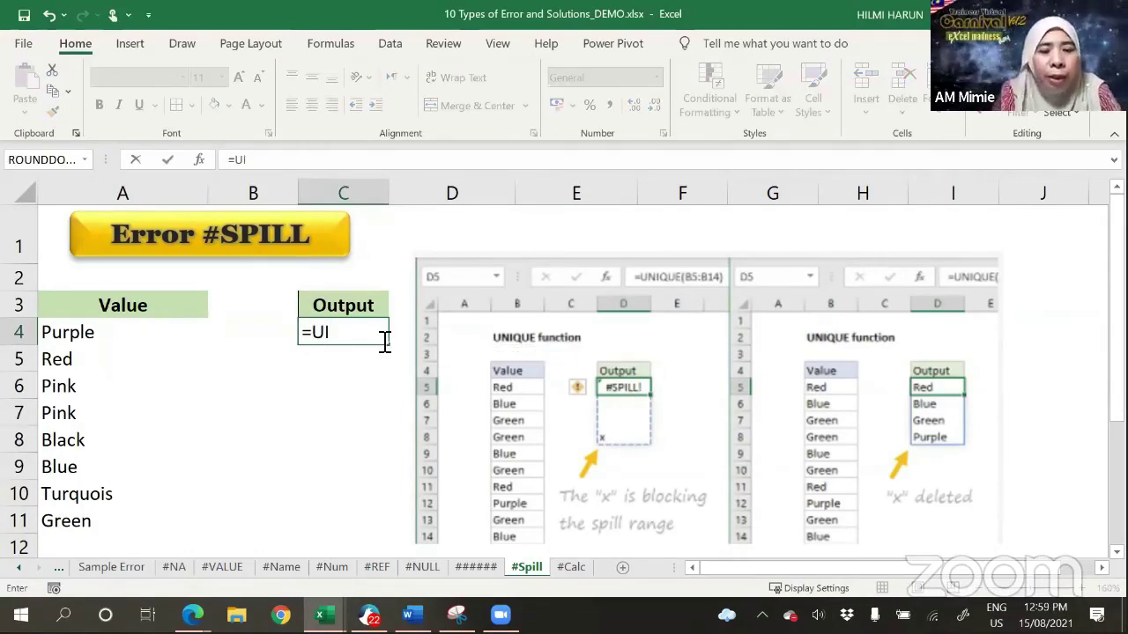
{"action": "key", "text": "BackSpace"}
{"action": "type", "text": "NIQUE"}
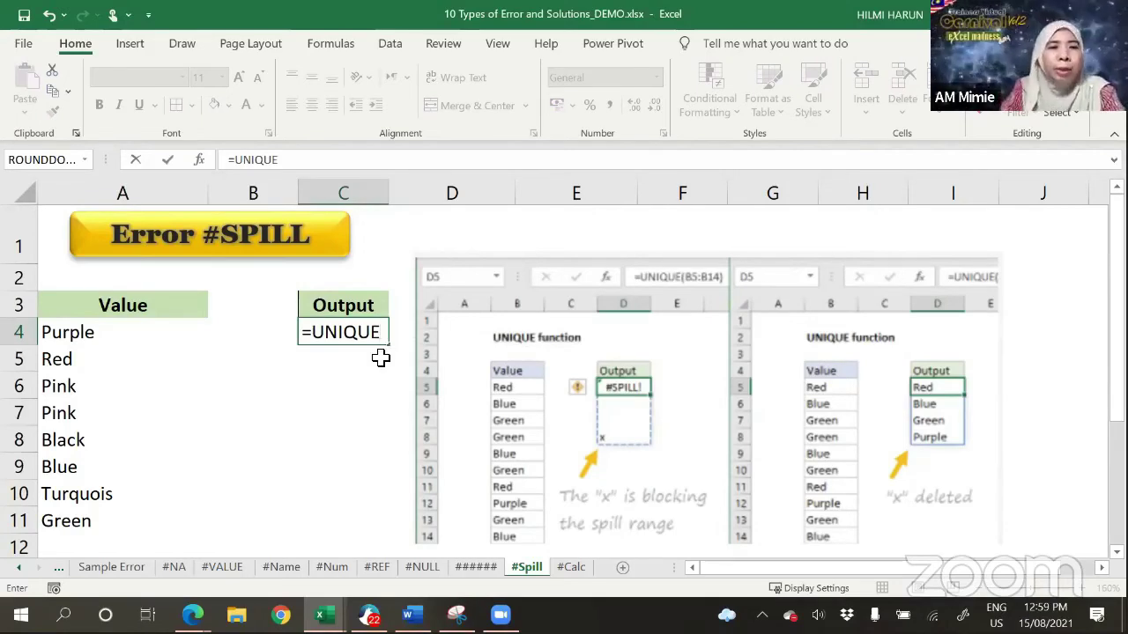
{"action": "type", "text": "("}
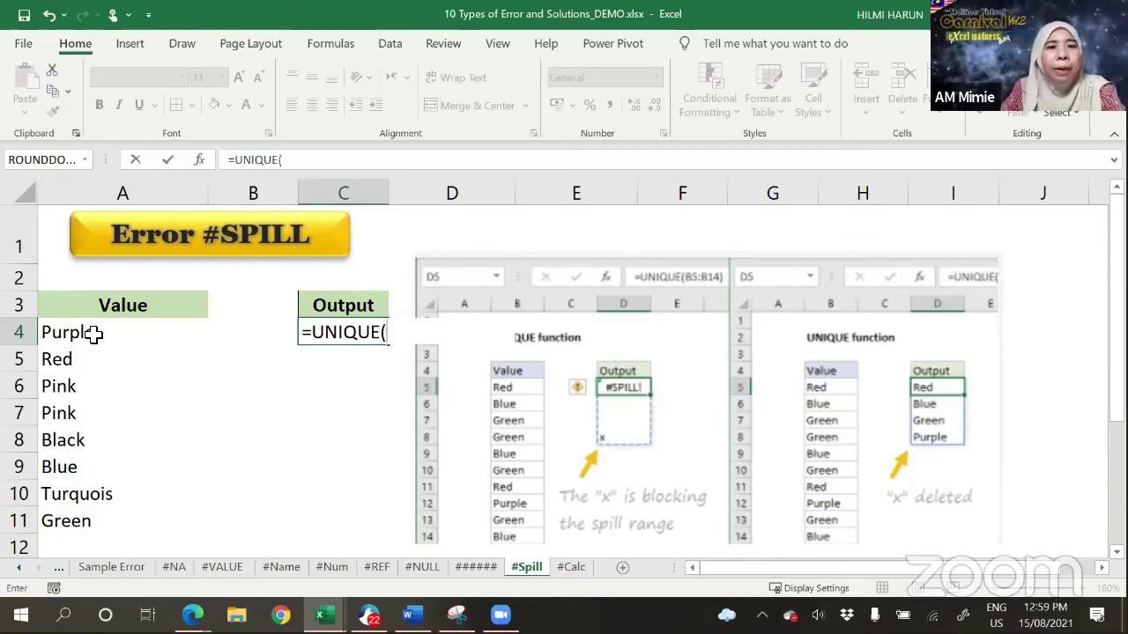
{"action": "left_click_drag", "start_coordinate": [91, 331], "coordinate": [95, 533]}
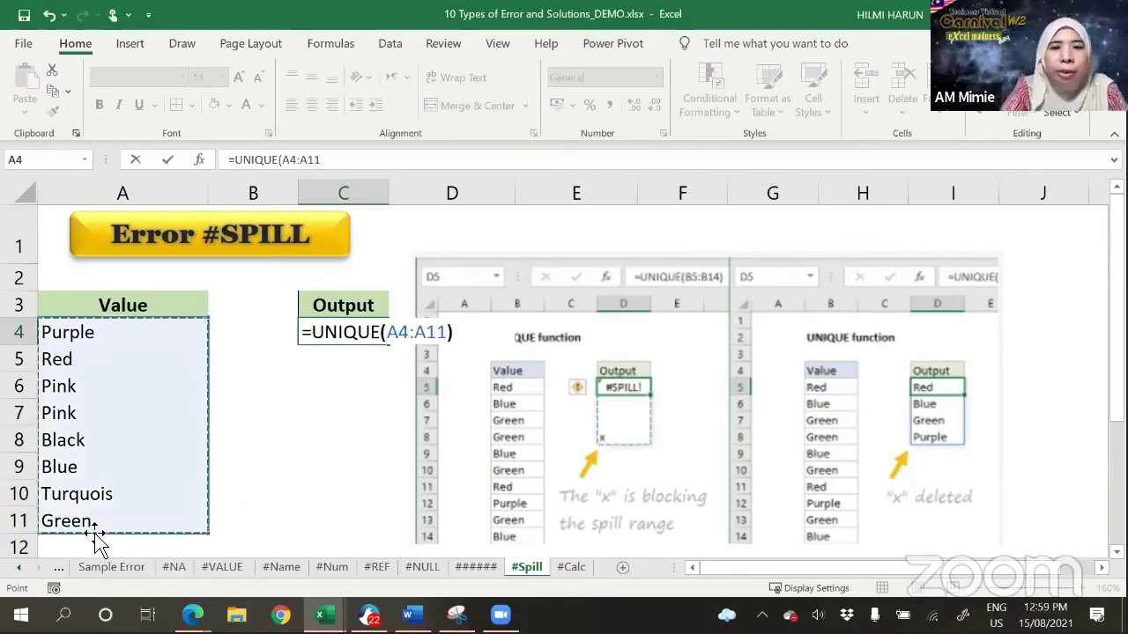
{"action": "key", "text": "Return"}
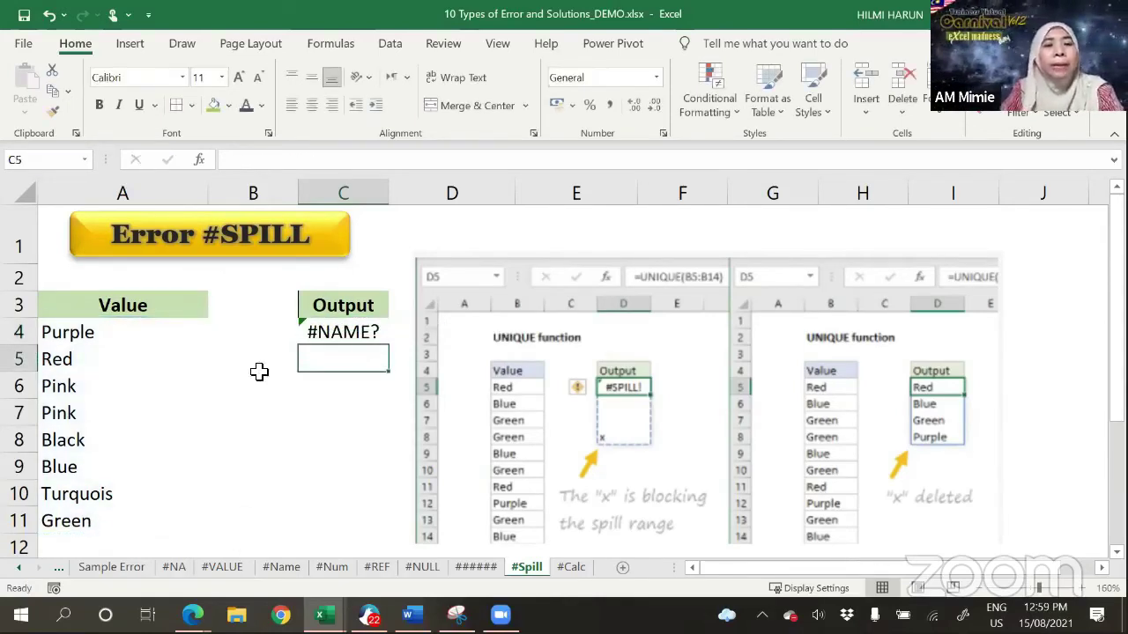
{"action": "left_click", "coordinate": [324, 337]}
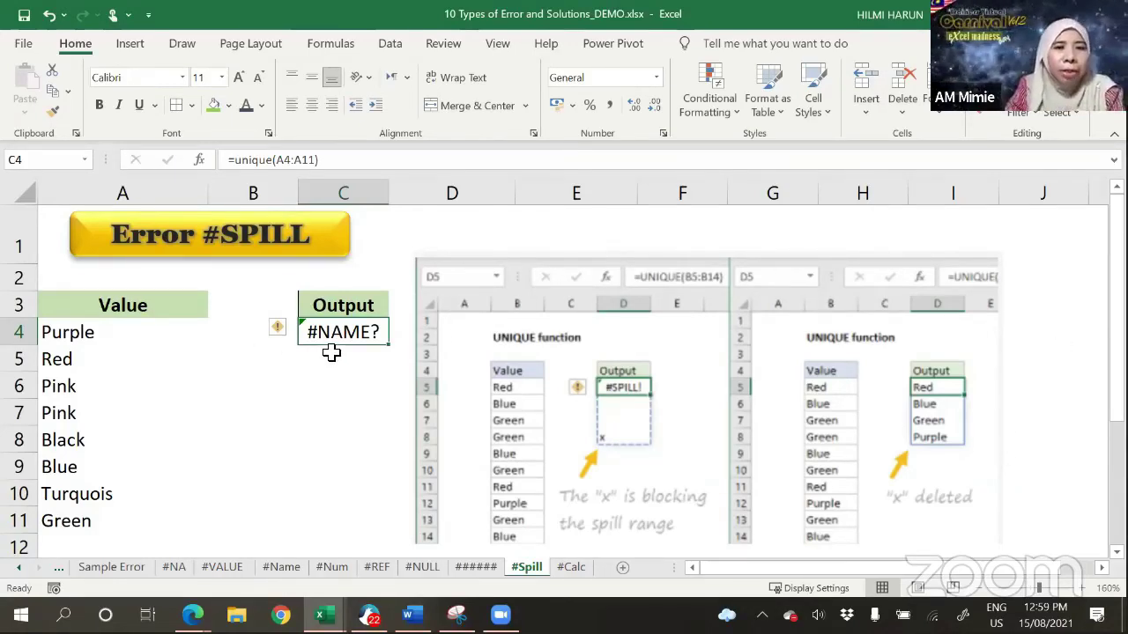
{"action": "scroll", "coordinate": [555, 444], "scroll_direction": "down", "scroll_amount": 1}
Step: Enlarge the UNIQUE example picture by its corner and nudge it right
{"action": "scroll", "coordinate": [555, 444], "scroll_direction": "up", "scroll_amount": 1}
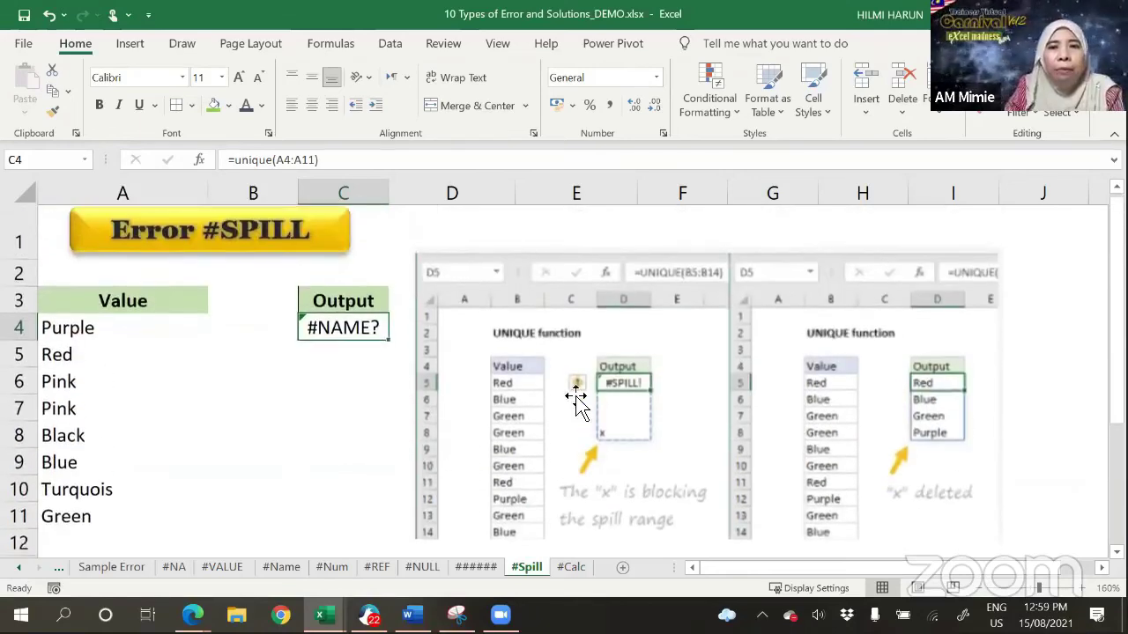
{"action": "left_click", "coordinate": [679, 384]}
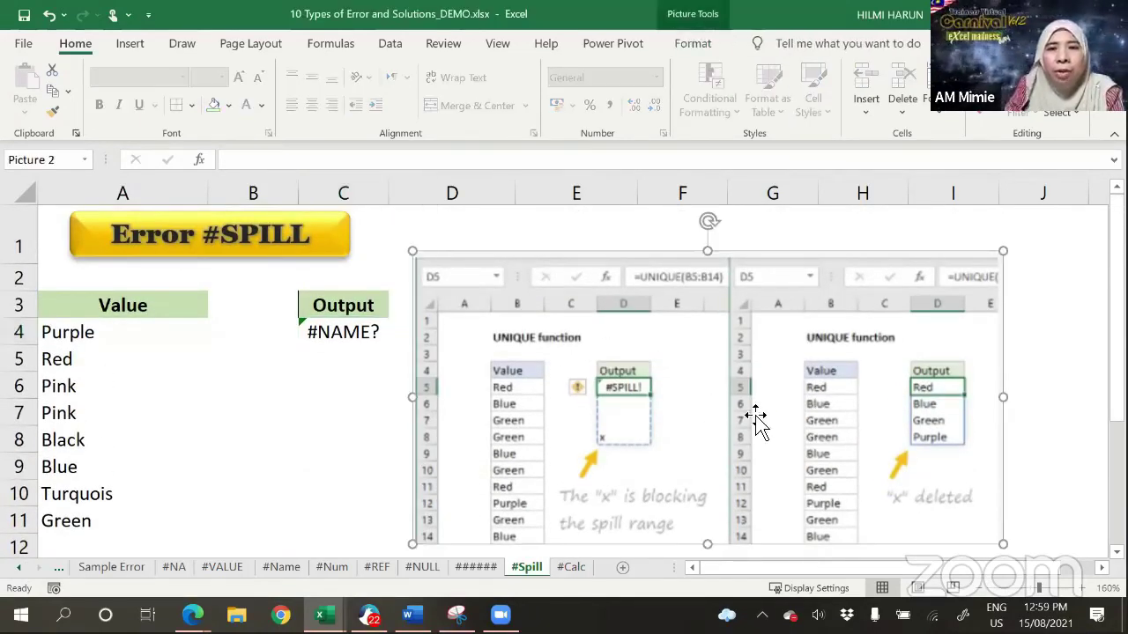
{"action": "scroll", "coordinate": [423, 447], "scroll_direction": "down", "scroll_amount": 1}
{"action": "left_click_drag", "start_coordinate": [415, 440], "coordinate": [367, 487]}
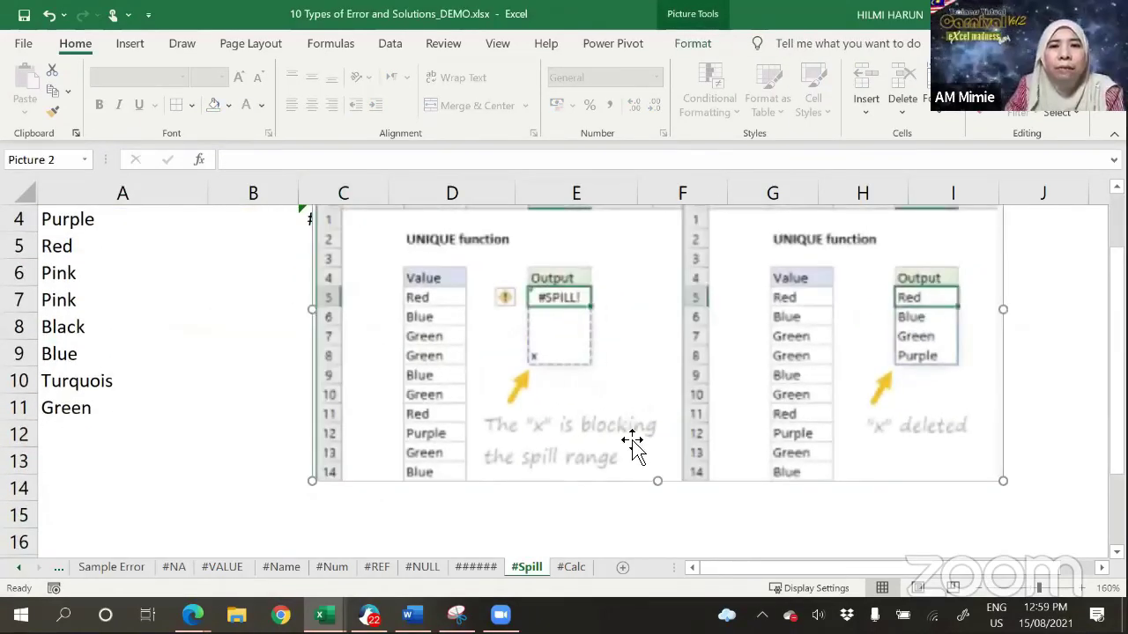
{"action": "scroll", "coordinate": [646, 441], "scroll_direction": "up", "scroll_amount": 1}
{"action": "left_click_drag", "start_coordinate": [646, 441], "coordinate": [705, 438]}
{"action": "scroll", "coordinate": [705, 438], "scroll_direction": "down", "scroll_amount": 1}
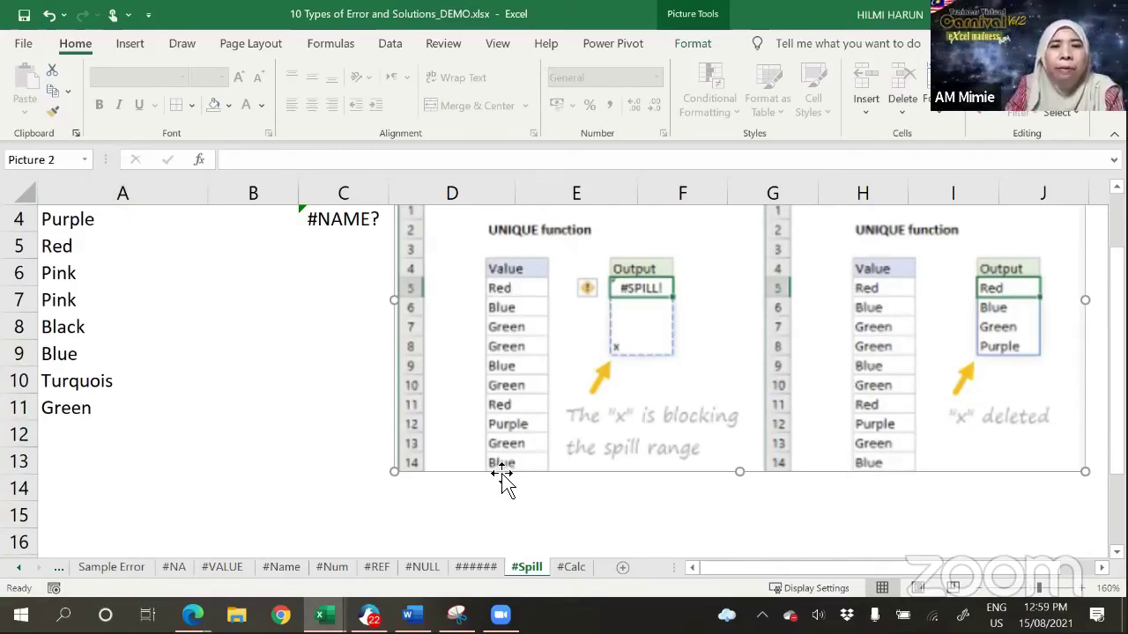
{"action": "scroll", "coordinate": [604, 428], "scroll_direction": "up", "scroll_amount": 1}
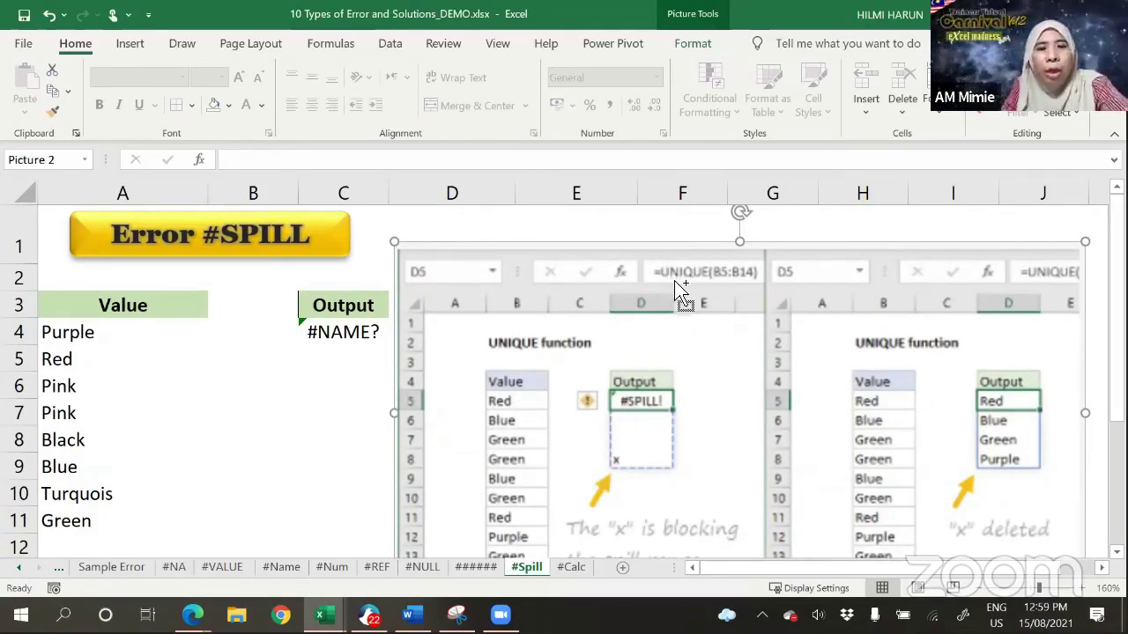
Step: Circle the =UNIQUE(B5:B14) formula in red, then deselect the picture back to C4
{"action": "mouse_move", "coordinate": [661, 247]}
{"action": "left_mouse_down"}
{"action": "mouse_move", "coordinate": [760, 280]}
{"action": "mouse_move", "coordinate": [716, 247]}
{"action": "left_mouse_up"}
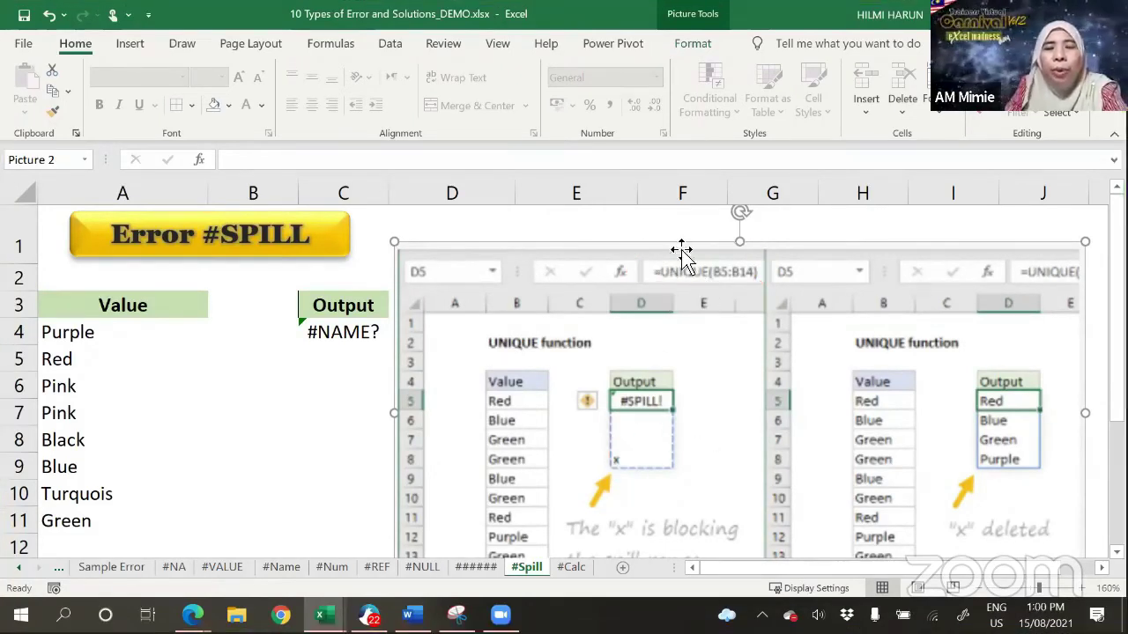
{"action": "scroll", "coordinate": [696, 423], "scroll_direction": "down", "scroll_amount": 1}
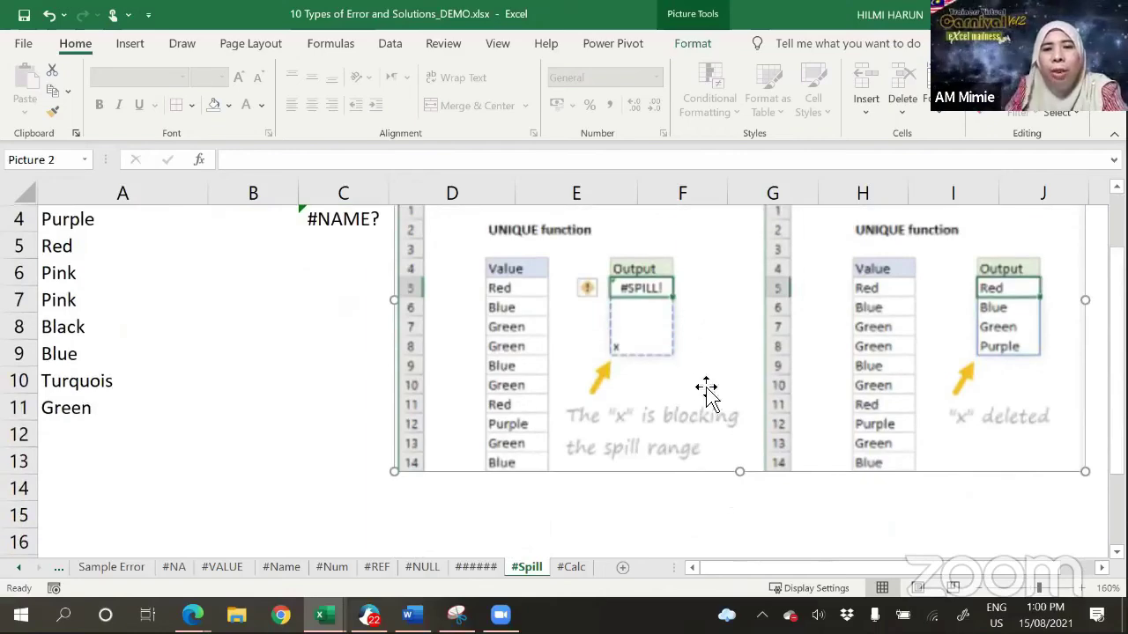
{"action": "scroll", "coordinate": [663, 304], "scroll_direction": "up", "scroll_amount": 1}
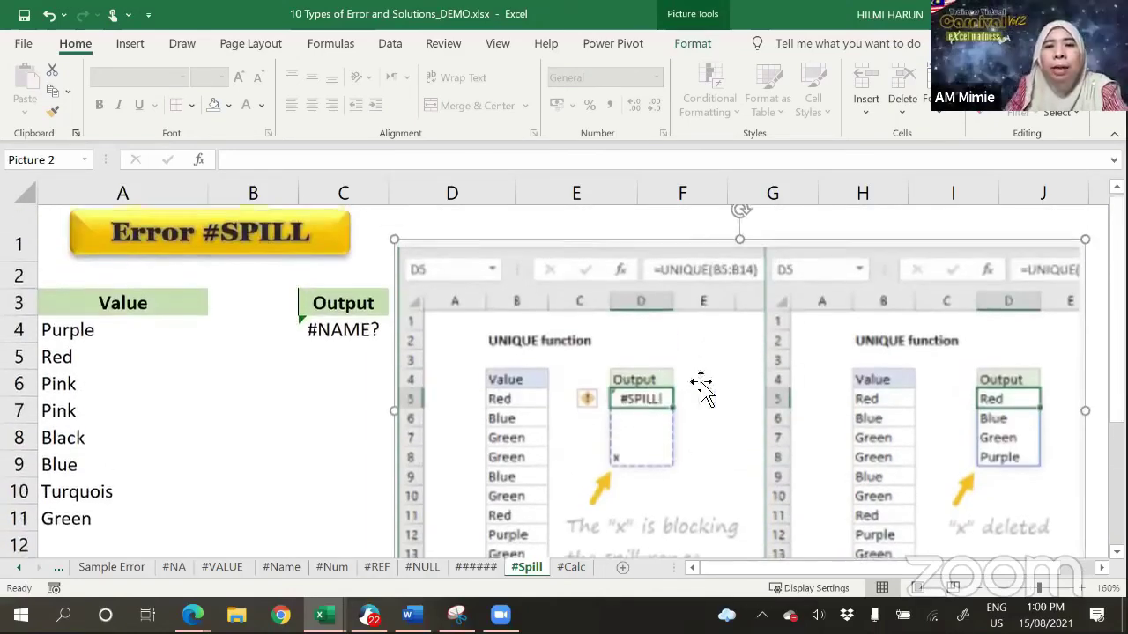
{"action": "scroll", "coordinate": [672, 447], "scroll_direction": "down", "scroll_amount": 1}
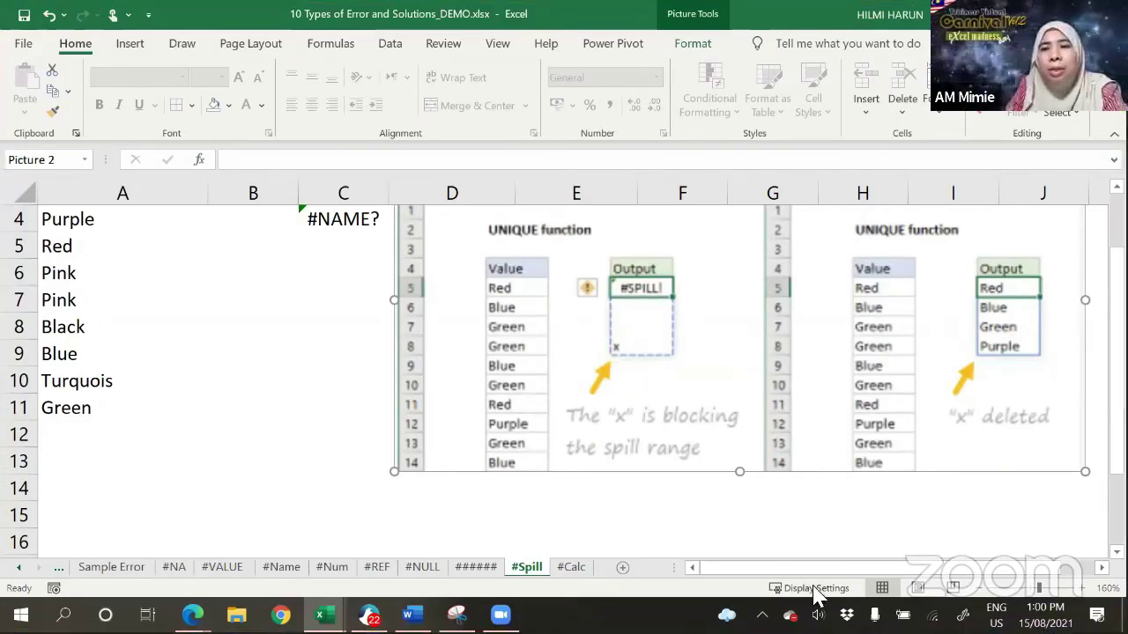
{"action": "left_click_drag", "start_coordinate": [833, 570], "coordinate": [872, 582]}
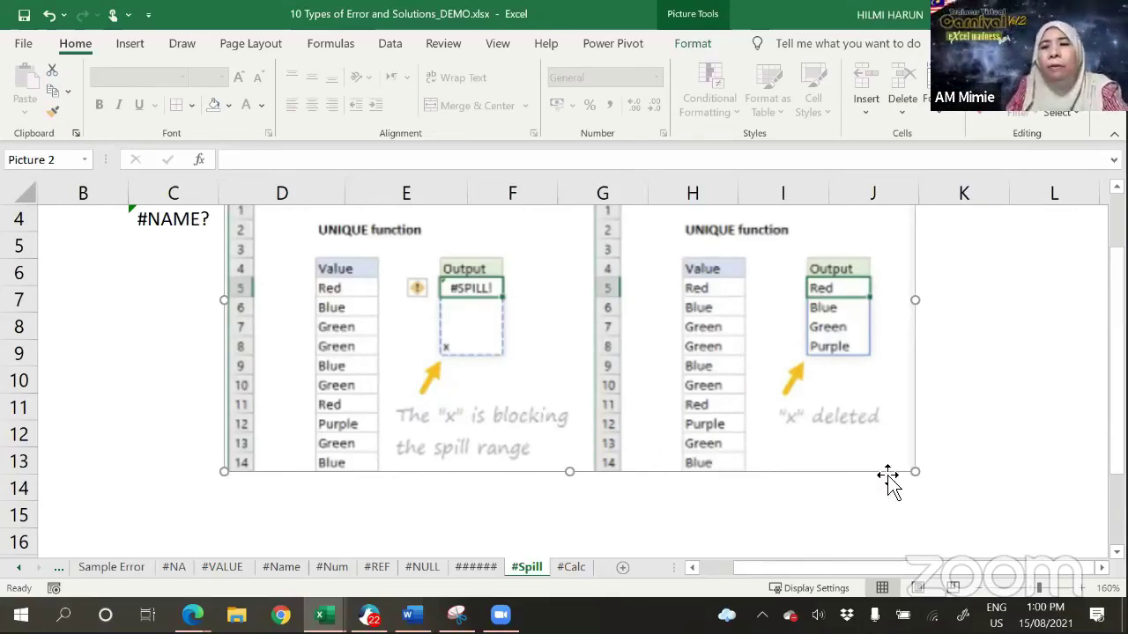
{"action": "key", "text": "Escape"}
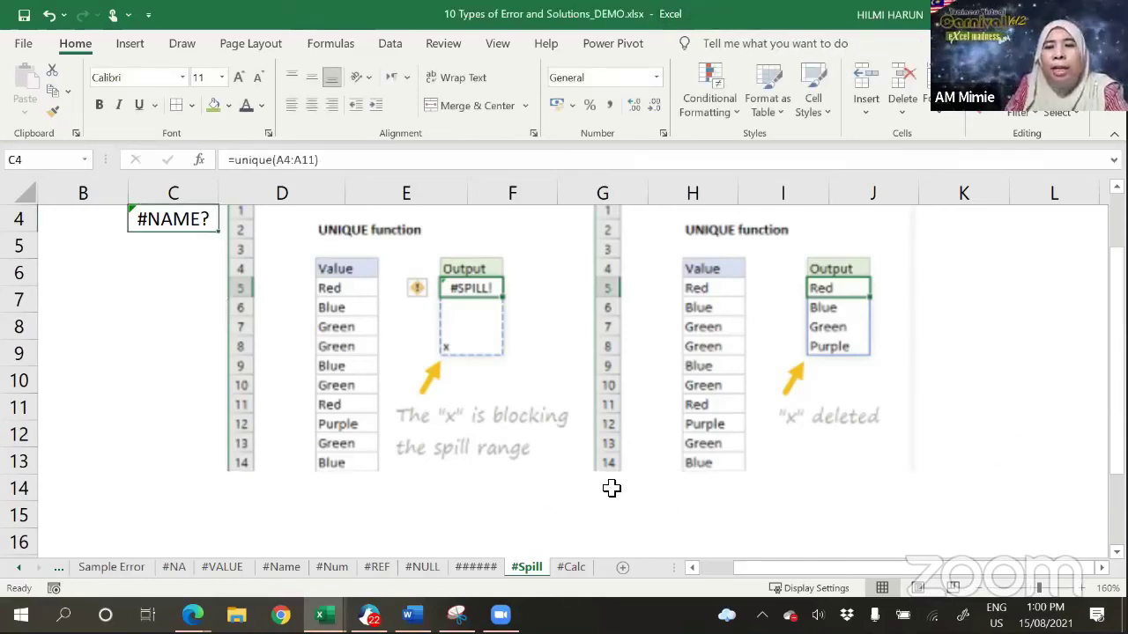
Step: Open the #Calc sheet and review its =FILTER(C3:D5,D3:D5<100) #CALC! example
{"action": "left_click", "coordinate": [569, 569]}
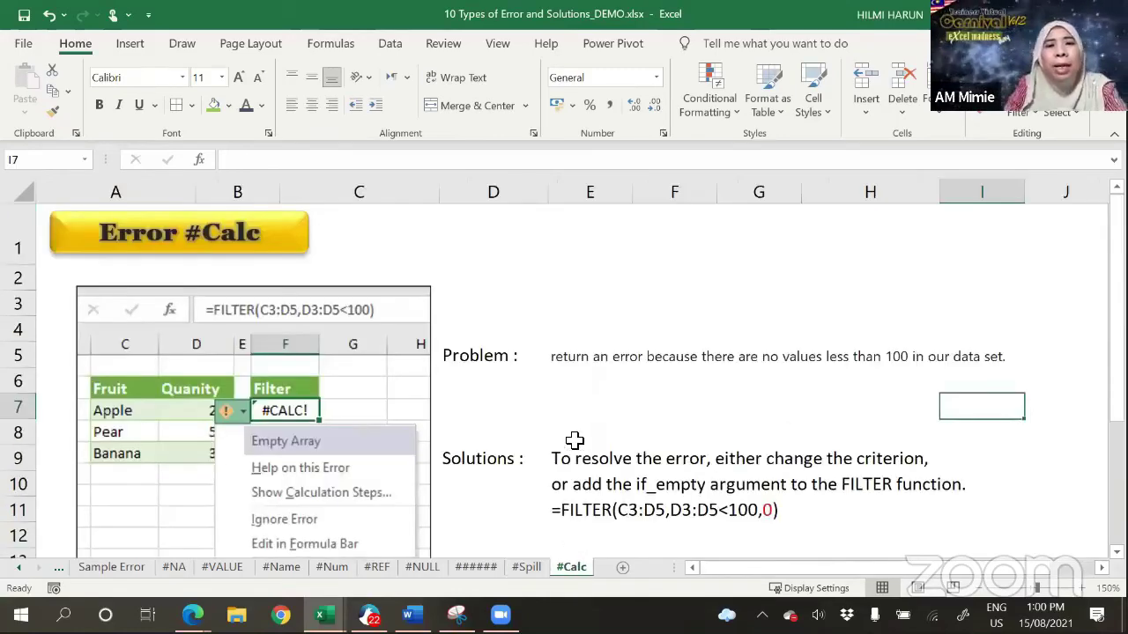
{"action": "scroll", "coordinate": [574, 440], "scroll_direction": "down", "scroll_amount": 1}
{"action": "scroll", "coordinate": [573, 441], "scroll_direction": "up", "scroll_amount": 1}
{"action": "scroll", "coordinate": [564, 401], "scroll_direction": "up", "scroll_amount": 1}
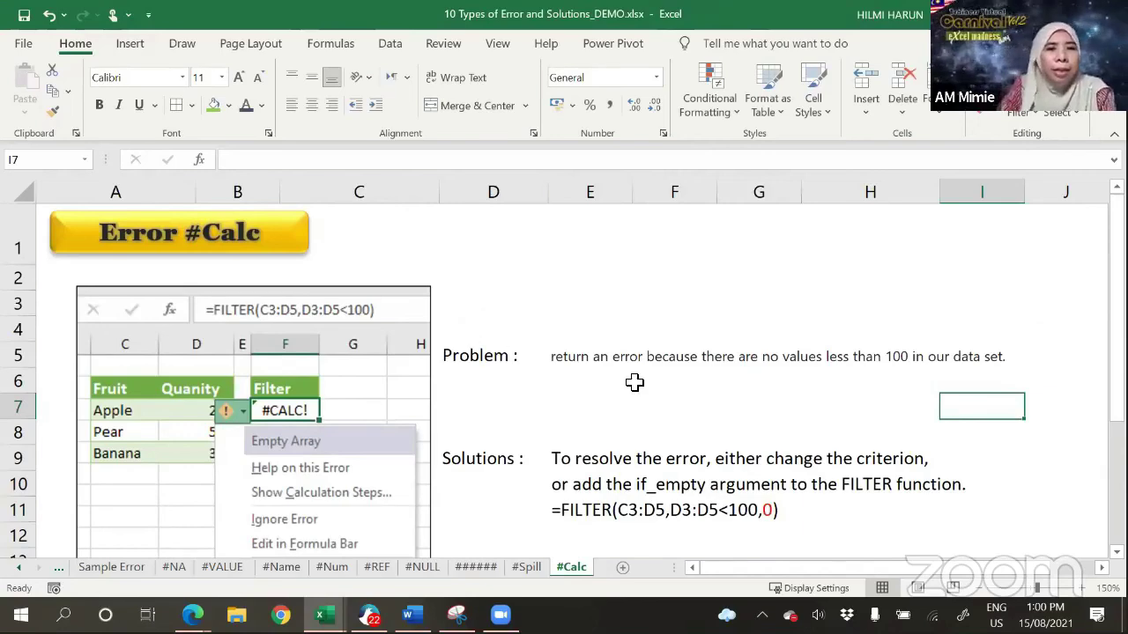
{"action": "scroll", "coordinate": [644, 385], "scroll_direction": "down", "scroll_amount": 1}
{"action": "scroll", "coordinate": [645, 385], "scroll_direction": "up", "scroll_amount": 1}
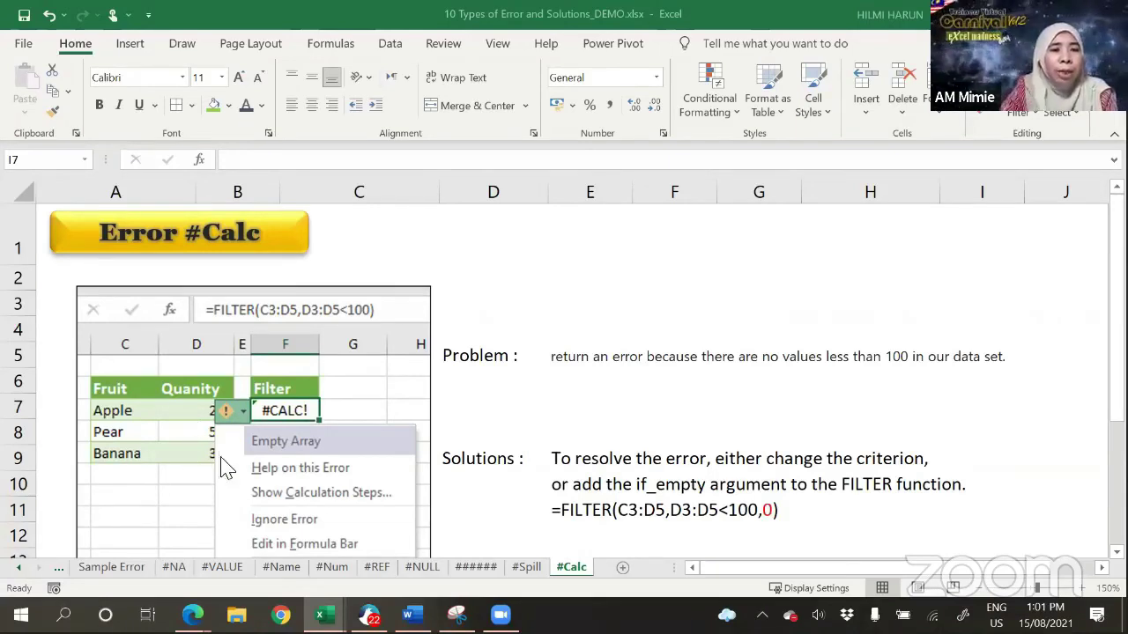
{"action": "scroll", "coordinate": [414, 489], "scroll_direction": "down", "scroll_amount": 2}
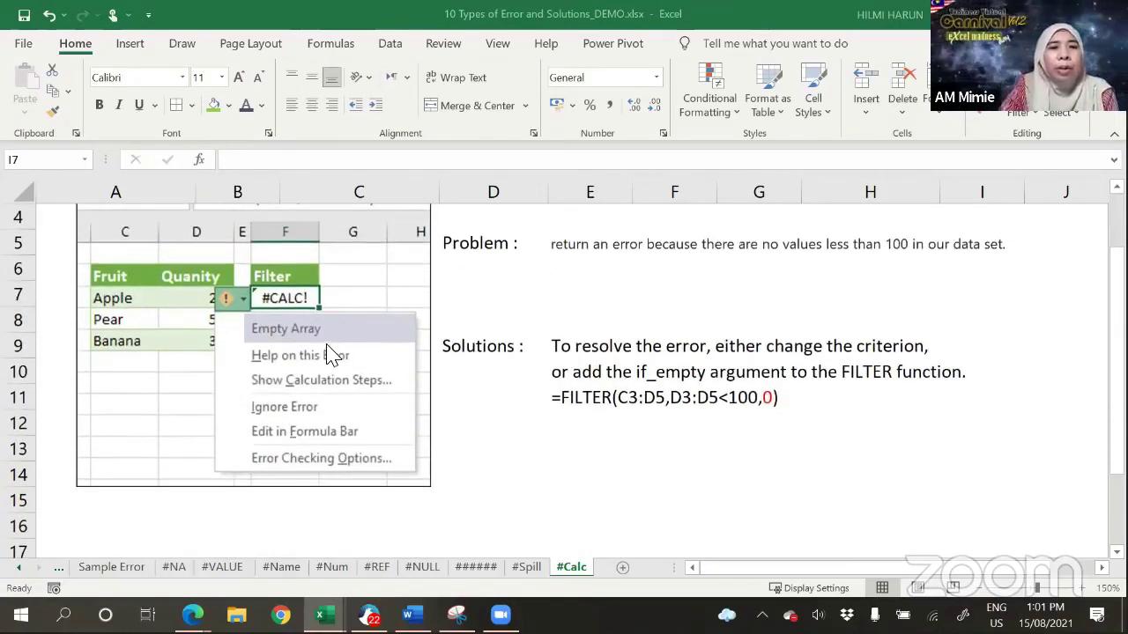
{"action": "scroll", "coordinate": [330, 354], "scroll_direction": "up", "scroll_amount": 2}
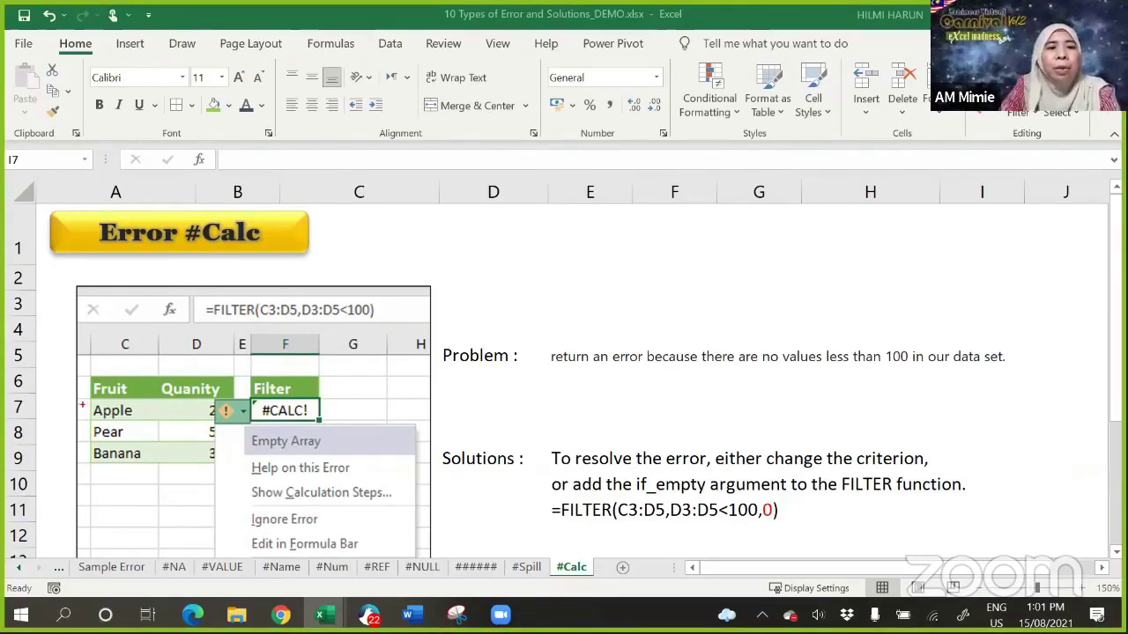
{"action": "mouse_move", "coordinate": [88, 399]}
{"action": "left_mouse_down"}
{"action": "mouse_move", "coordinate": [173, 430]}
{"action": "mouse_move", "coordinate": [215, 467]}
{"action": "mouse_move", "coordinate": [232, 474]}
{"action": "mouse_move", "coordinate": [234, 465]}
{"action": "left_mouse_up"}
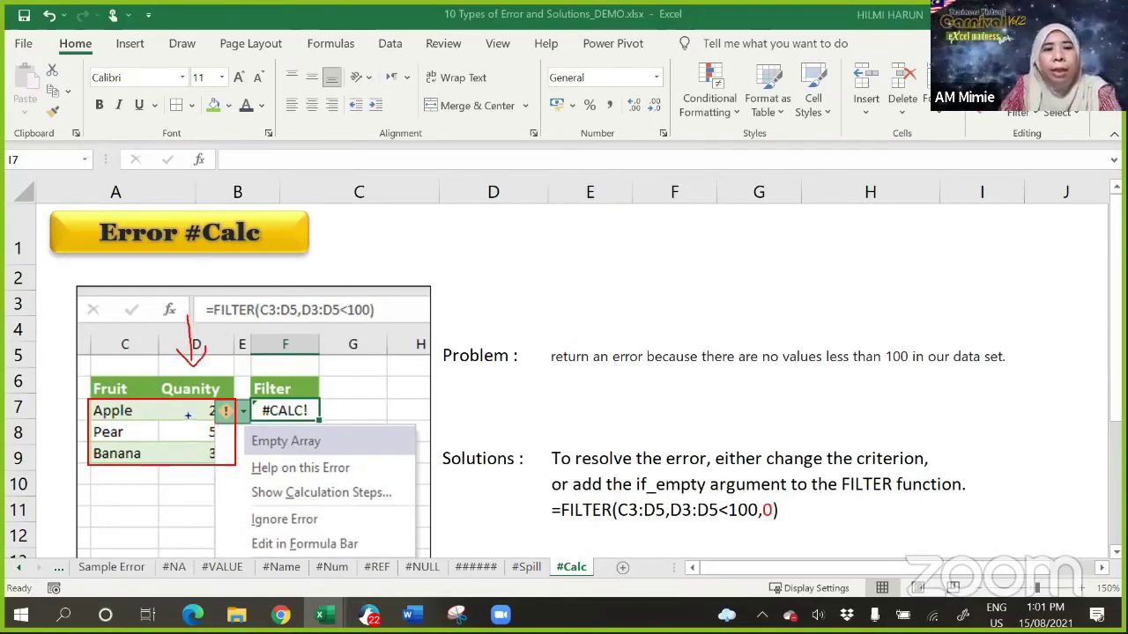
{"action": "mouse_move", "coordinate": [160, 393]}
{"action": "left_mouse_down"}
{"action": "mouse_move", "coordinate": [229, 423]}
{"action": "mouse_move", "coordinate": [229, 472]}
{"action": "left_mouse_up"}
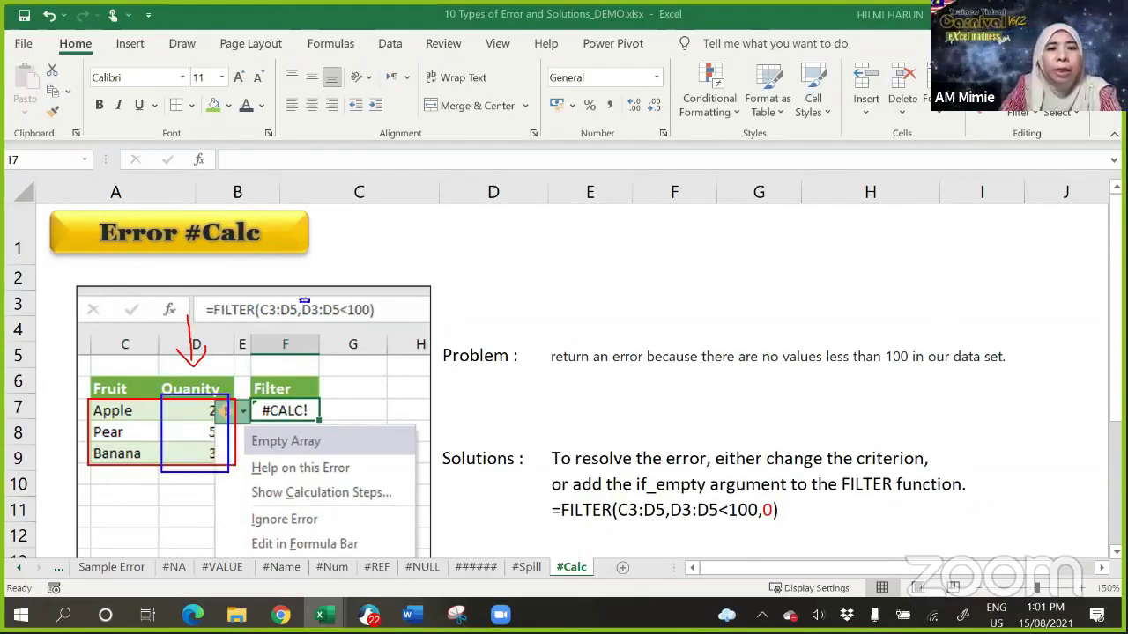
{"action": "mouse_move", "coordinate": [304, 301]}
{"action": "left_mouse_down"}
{"action": "mouse_move", "coordinate": [338, 320]}
{"action": "mouse_move", "coordinate": [380, 323]}
{"action": "left_mouse_up"}
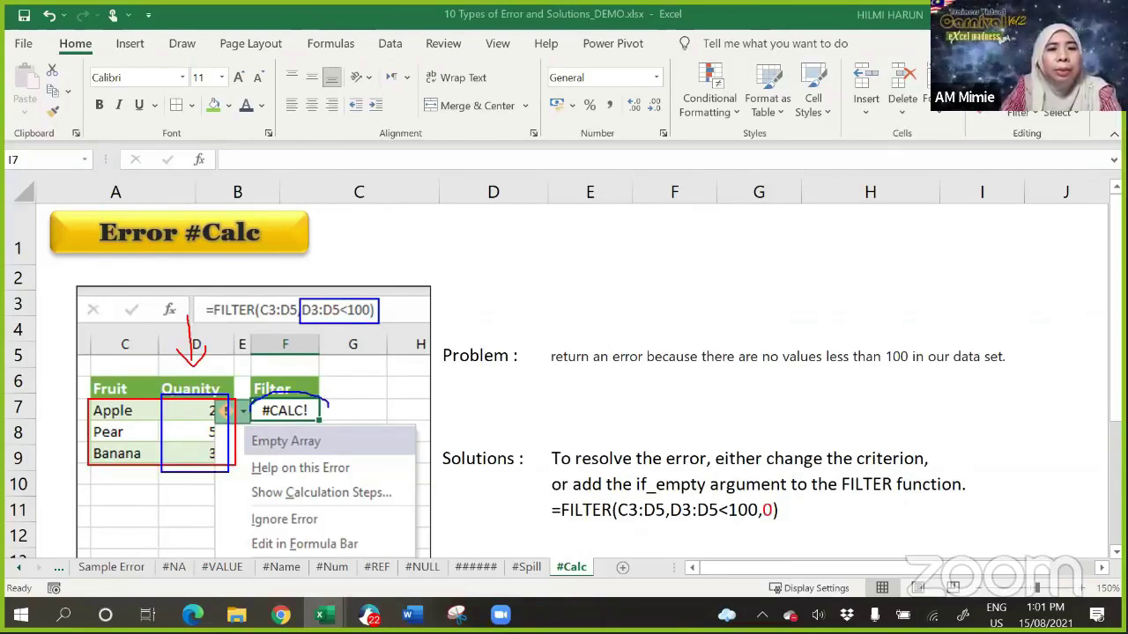
{"action": "mouse_move", "coordinate": [253, 412]}
{"action": "left_mouse_down"}
{"action": "mouse_move", "coordinate": [289, 432]}
{"action": "mouse_move", "coordinate": [317, 419]}
{"action": "left_mouse_up"}
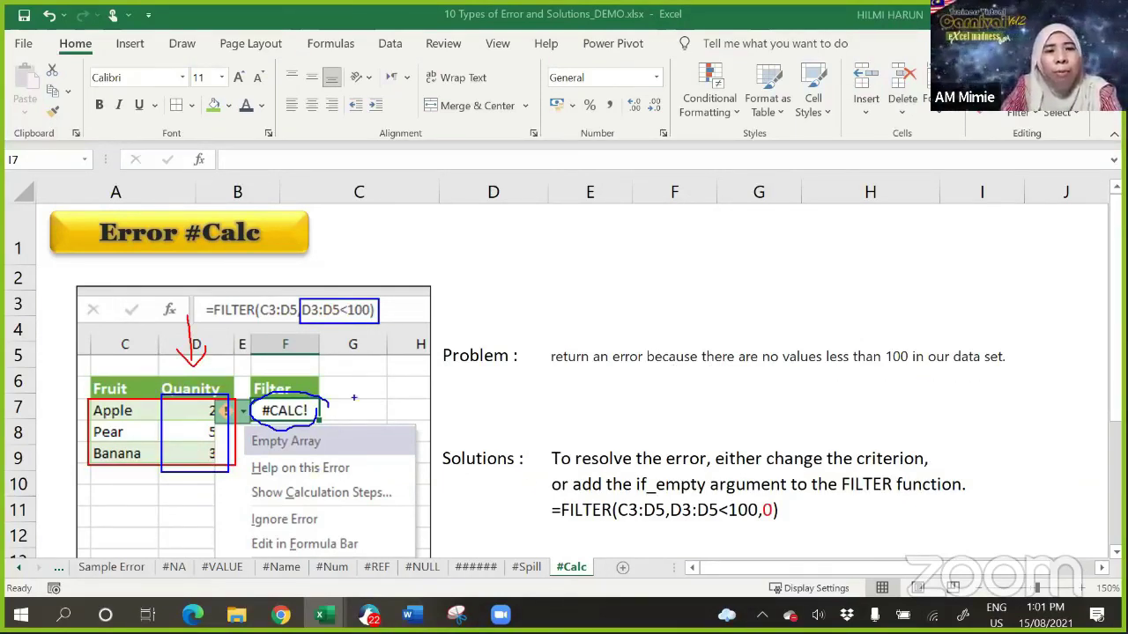
{"action": "mouse_move", "coordinate": [375, 203]}
{"action": "left_mouse_down"}
{"action": "mouse_move", "coordinate": [329, 279]}
{"action": "mouse_move", "coordinate": [353, 270]}
{"action": "left_mouse_up"}
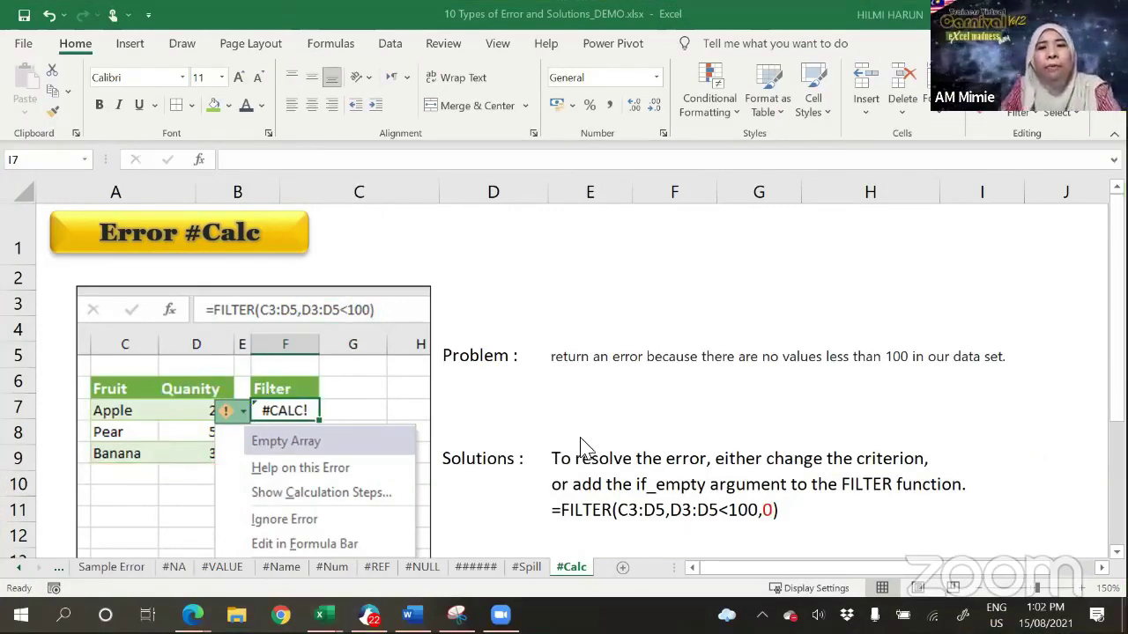
{"action": "scroll", "coordinate": [586, 445], "scroll_direction": "down", "scroll_amount": 1}
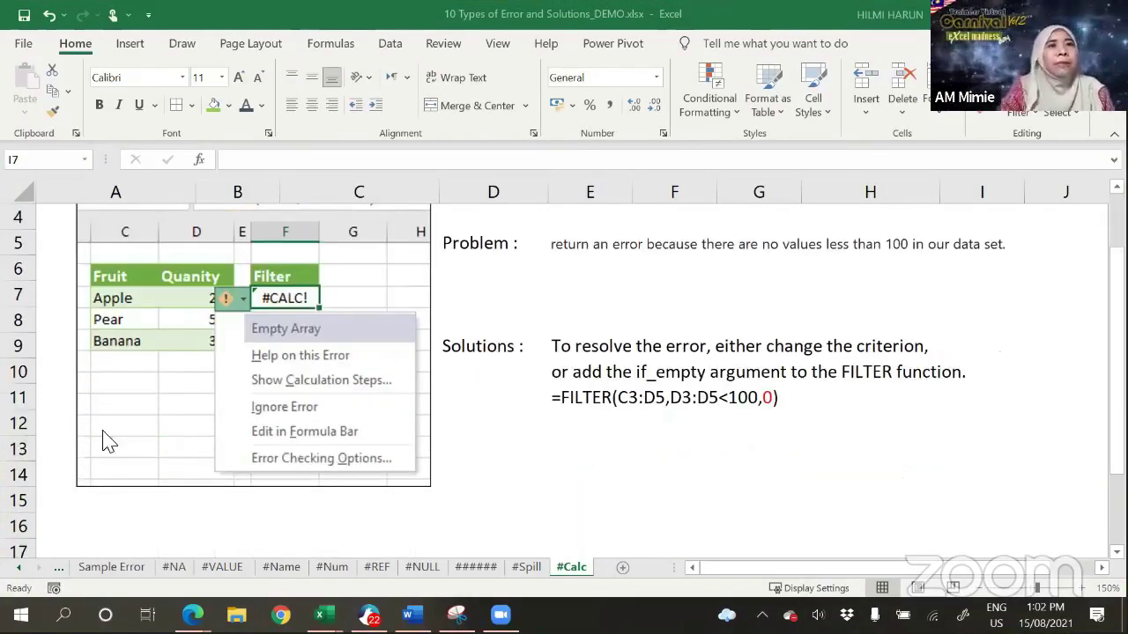
{"action": "scroll", "coordinate": [498, 476], "scroll_direction": "up", "scroll_amount": 1}
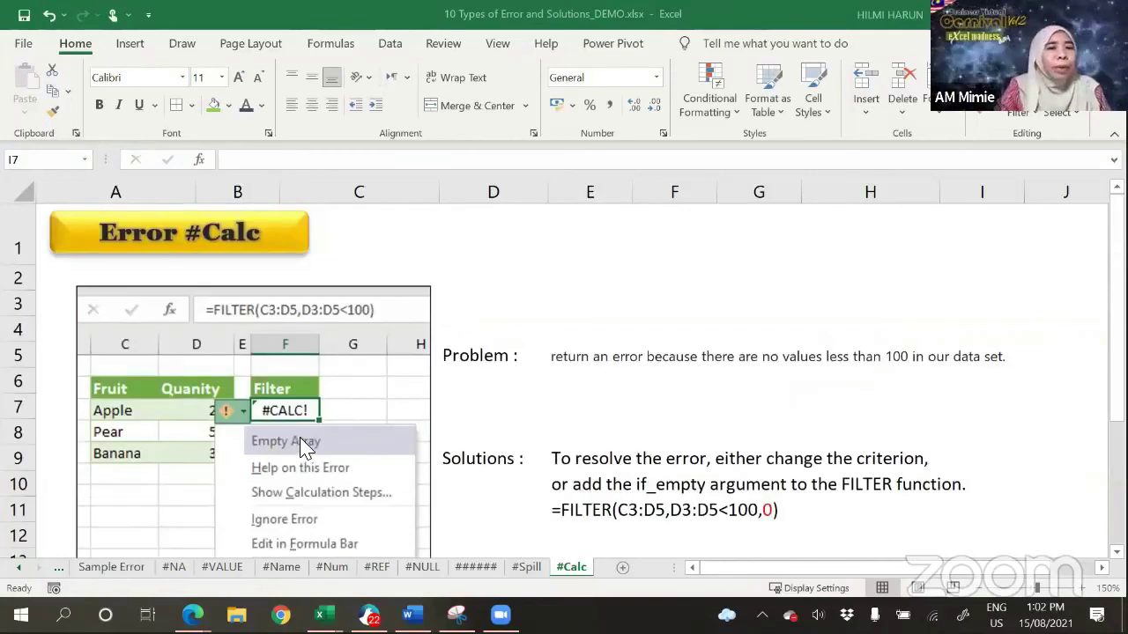
Step: Return to the CONTENTS title sheet and collapse the ribbon with Ctrl+F1
{"action": "left_click", "coordinate": [19, 569]}
{"action": "left_click", "coordinate": [106, 567]}
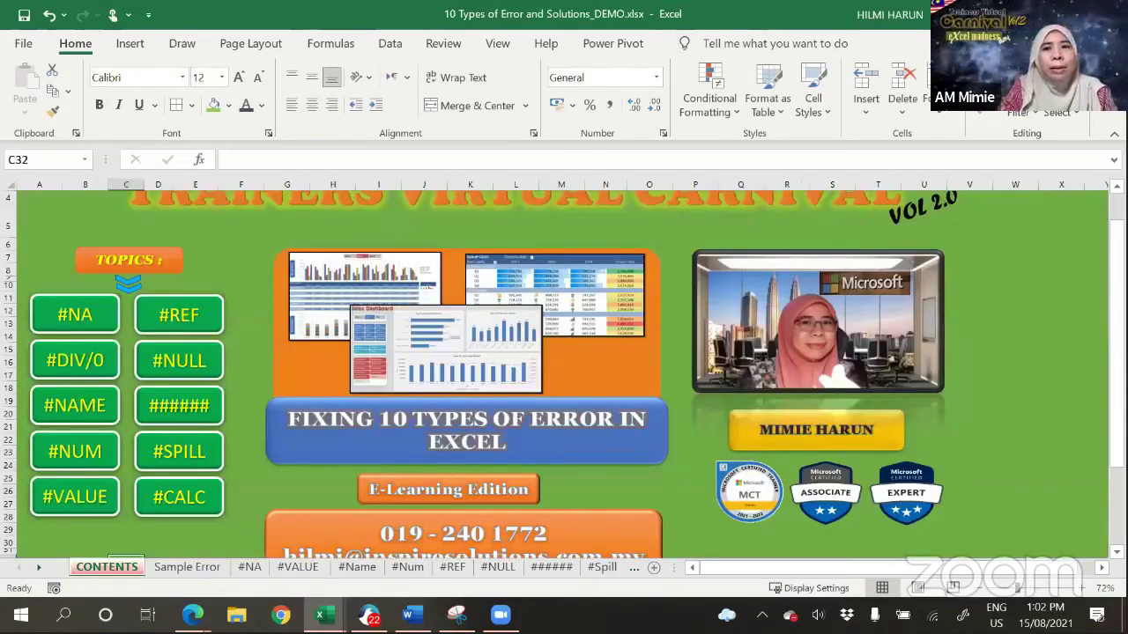
{"action": "key", "text": "ctrl+F1"}
{"action": "scroll", "coordinate": [987, 355], "scroll_direction": "up", "scroll_amount": 1}
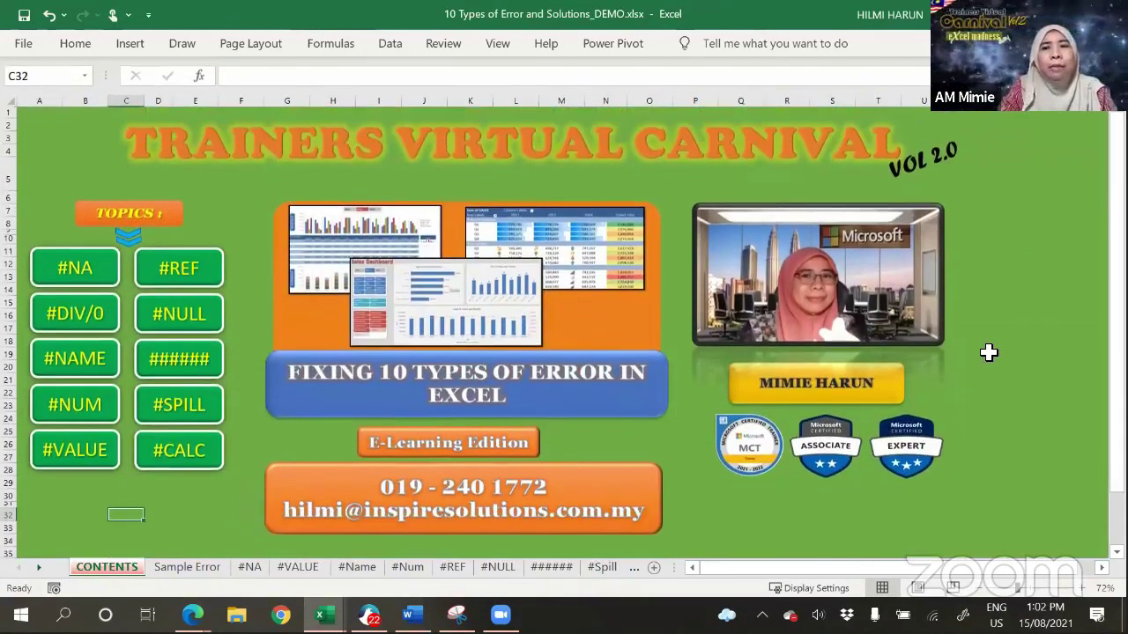